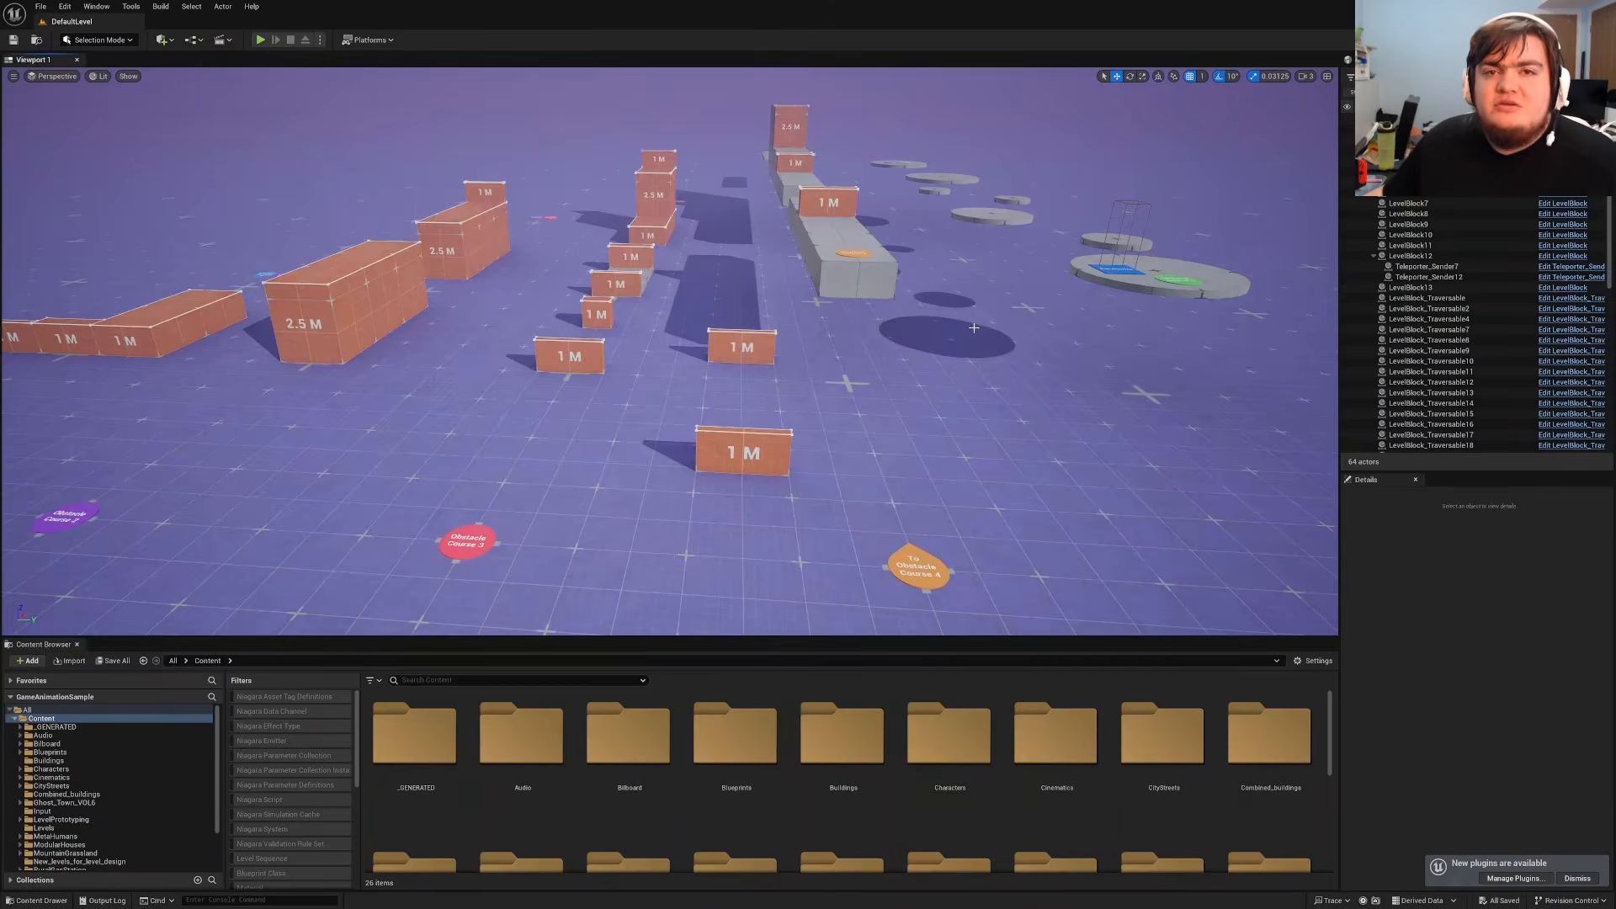
Play-test the default level by running the character over the row of 1 M and 2.5 M traversal blocks.
right_drag(974, 328, 783, 286)
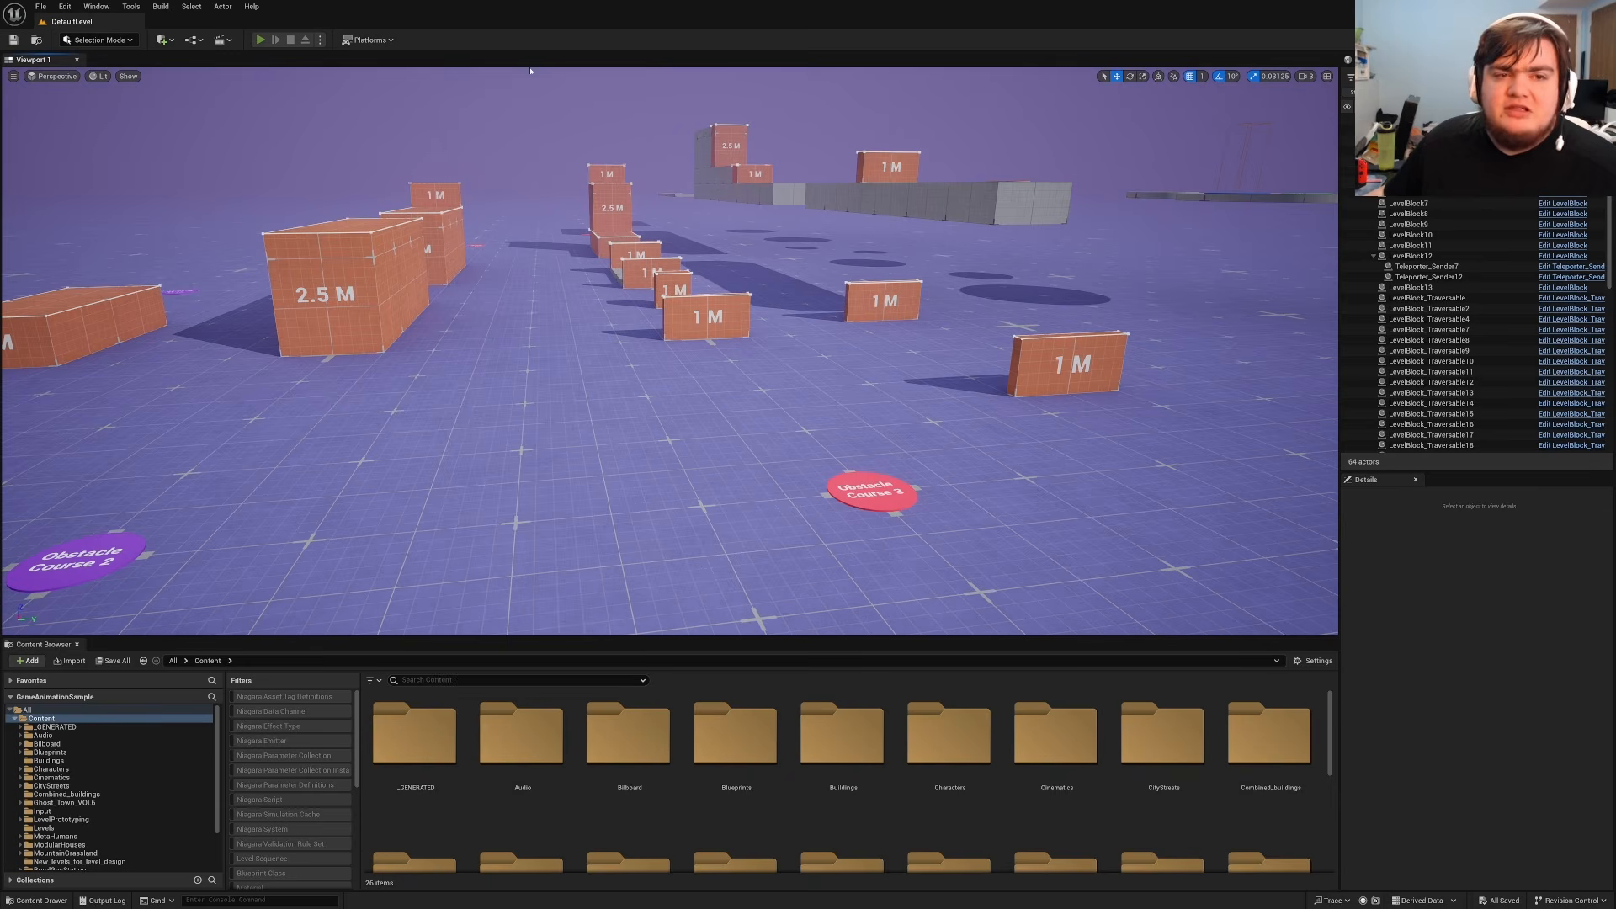
key(alt+p)
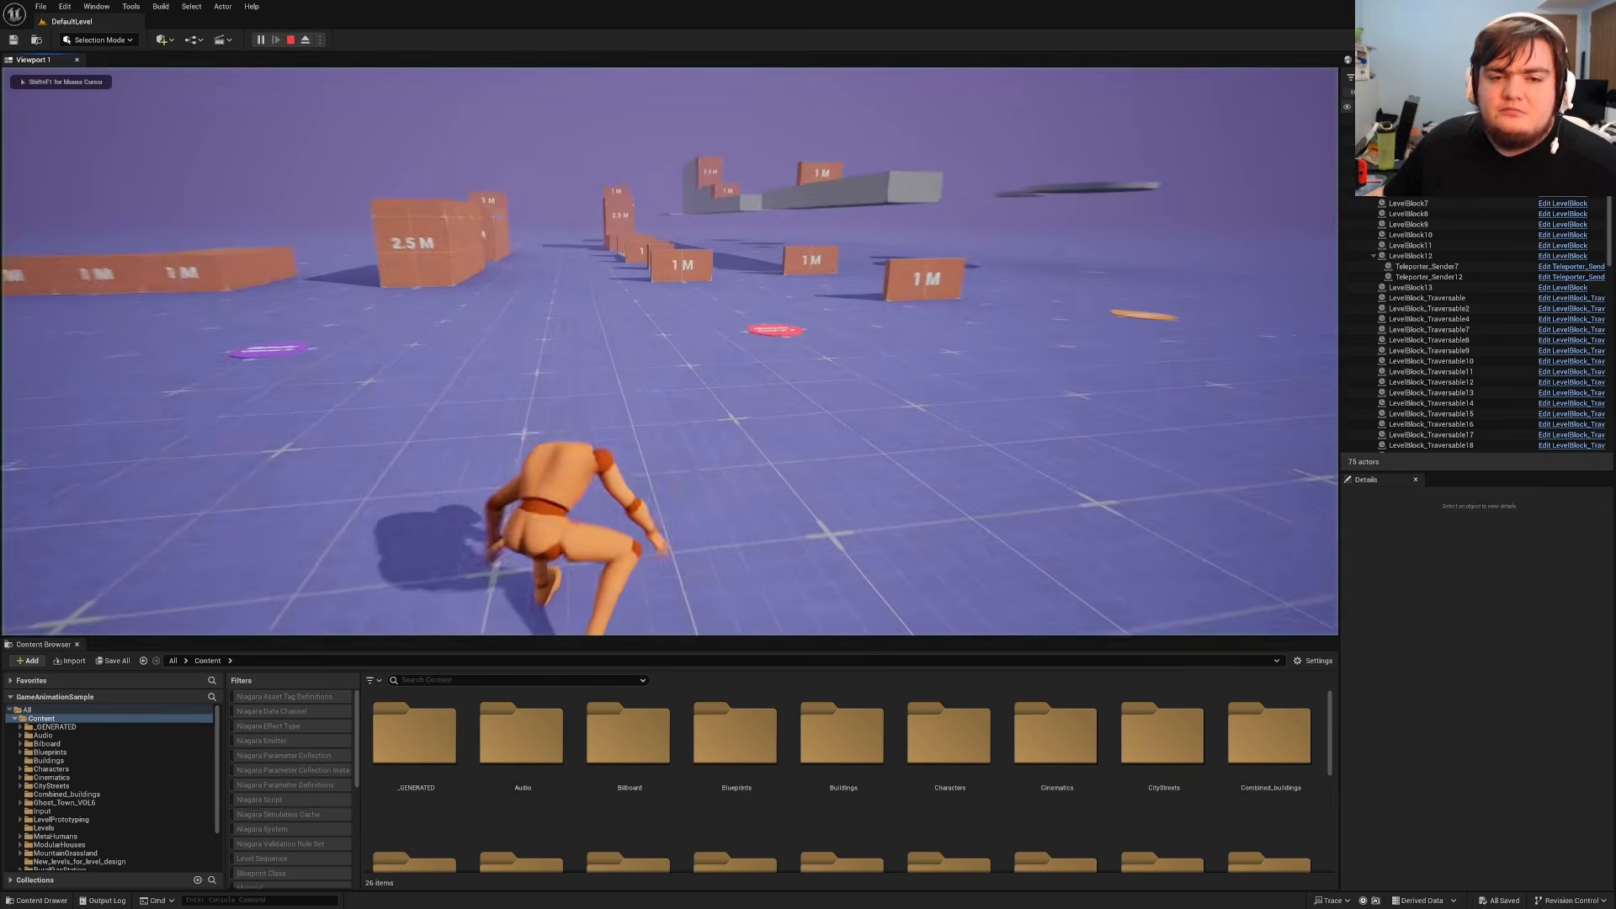
key(w)
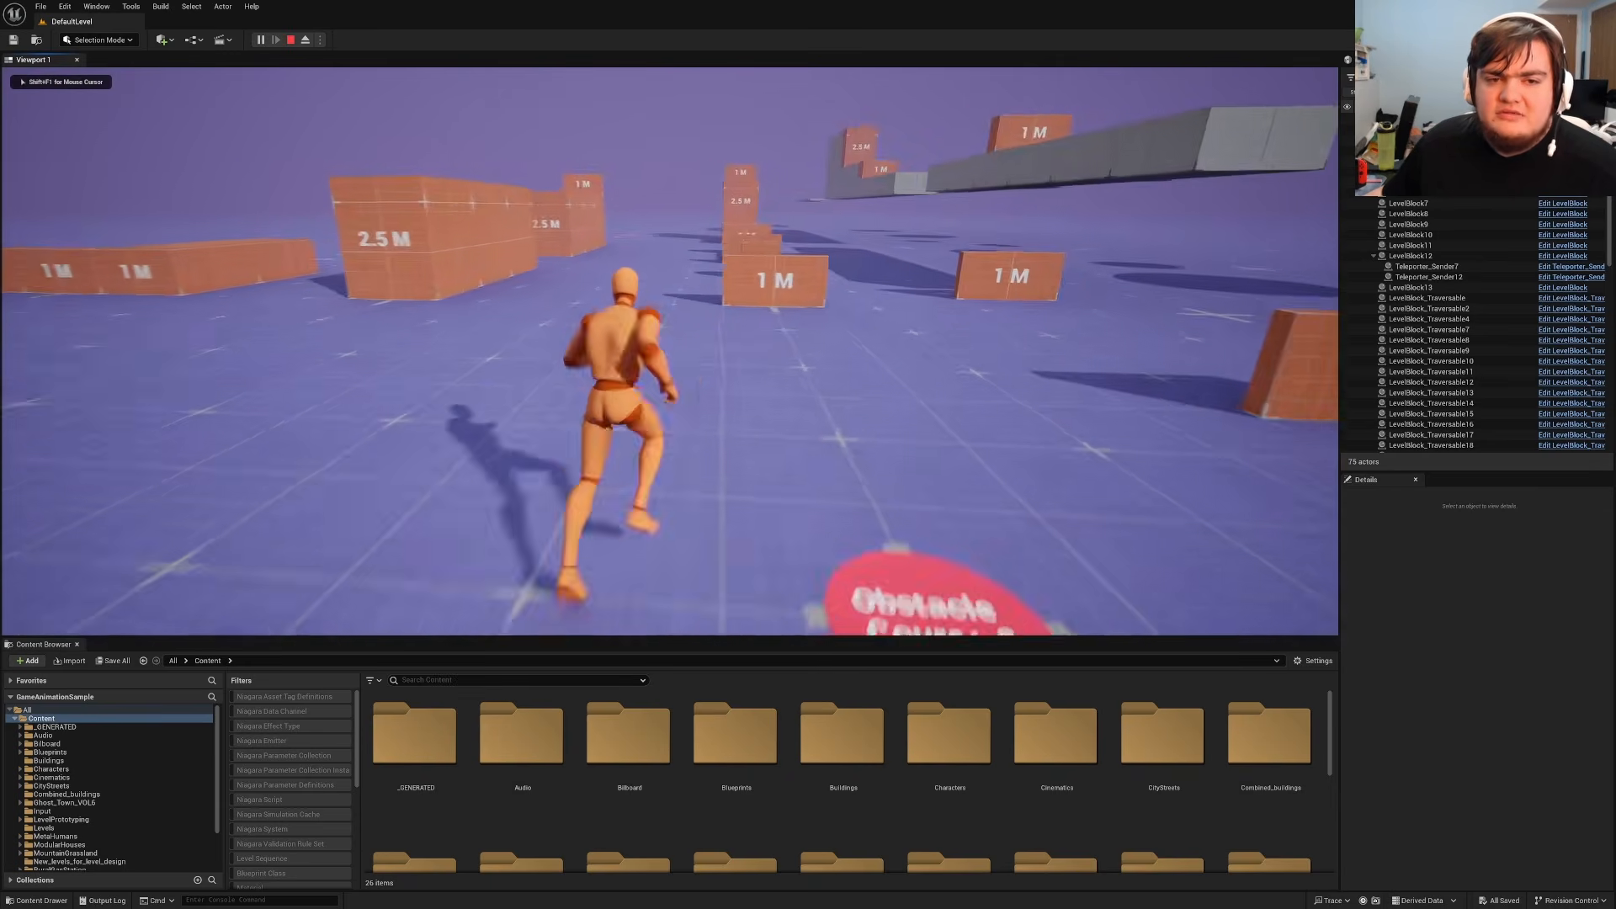
key(space)
key(space)
key(space)
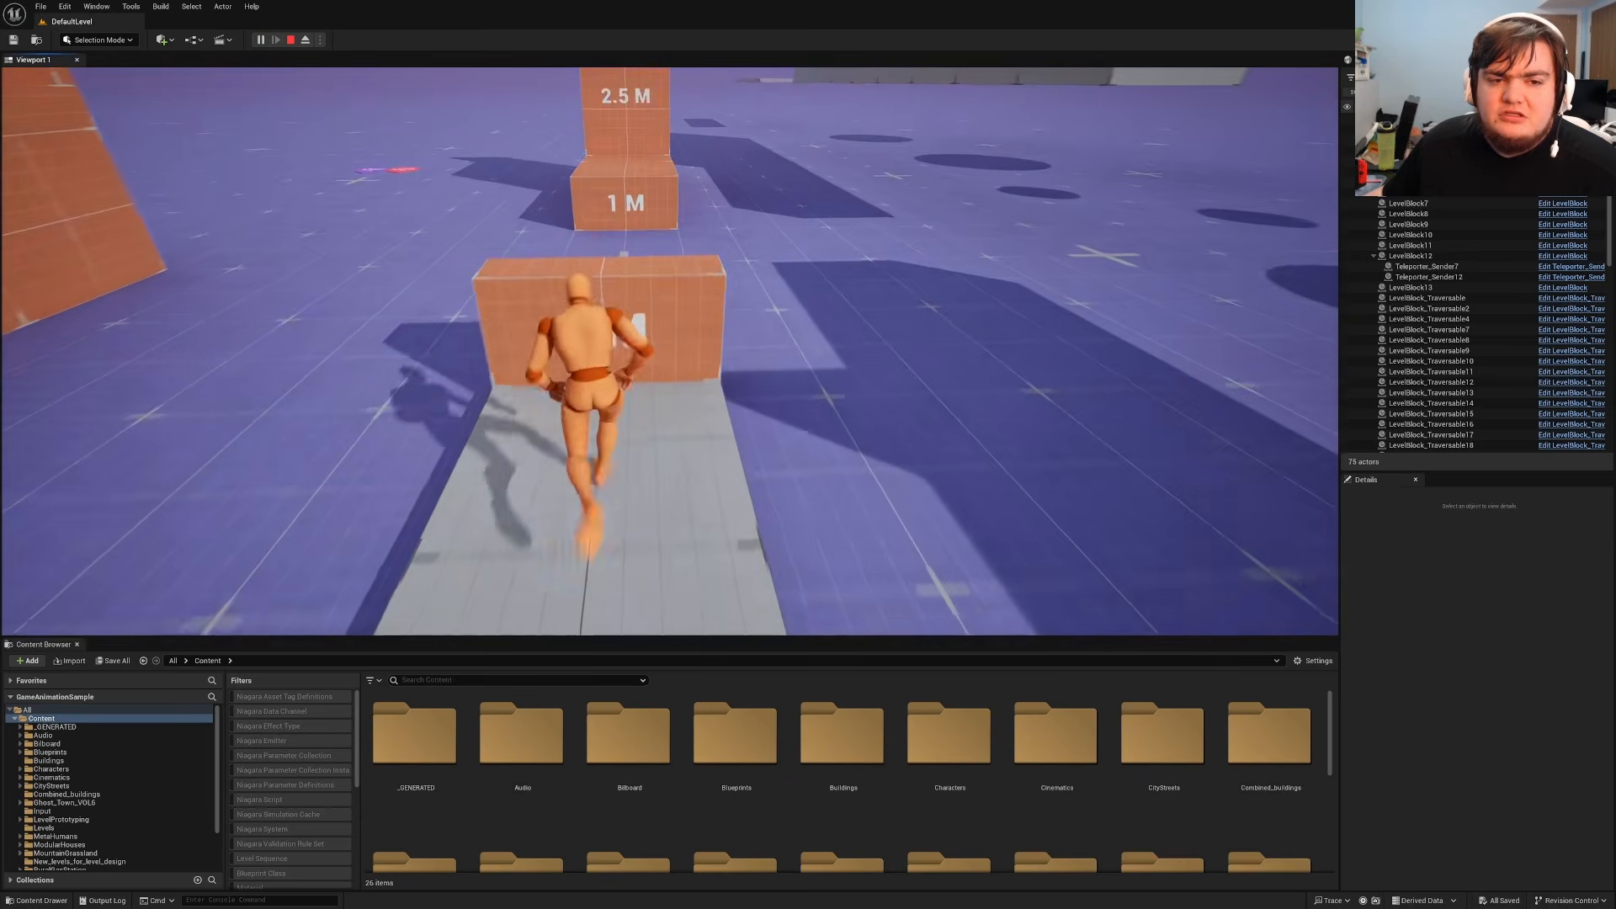
key(space)
key(space)
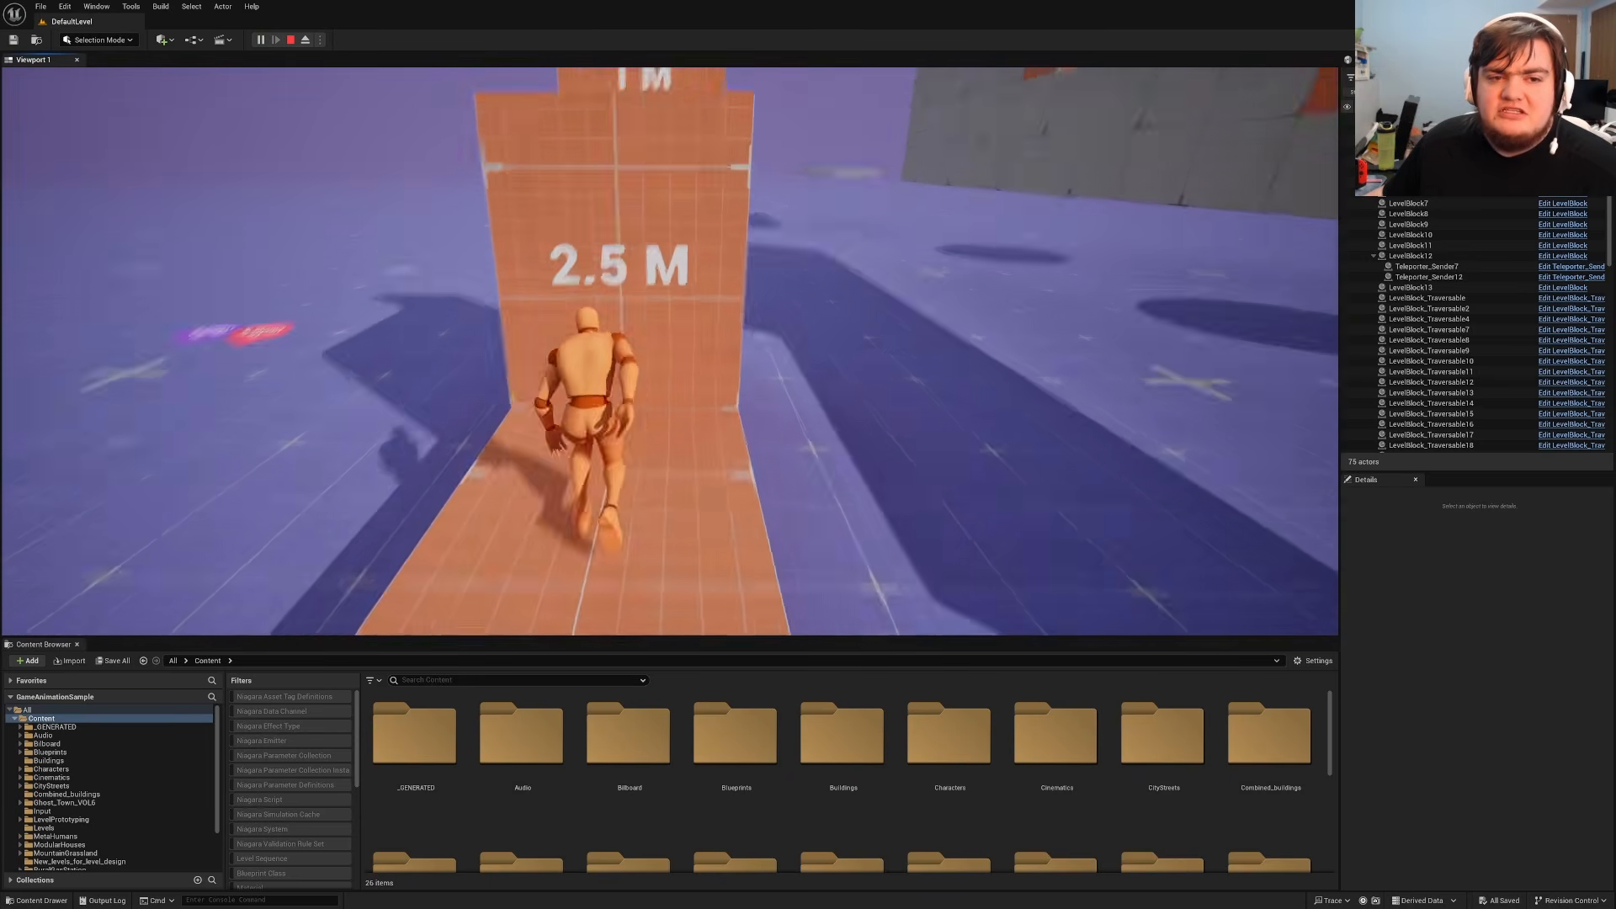
key(space)
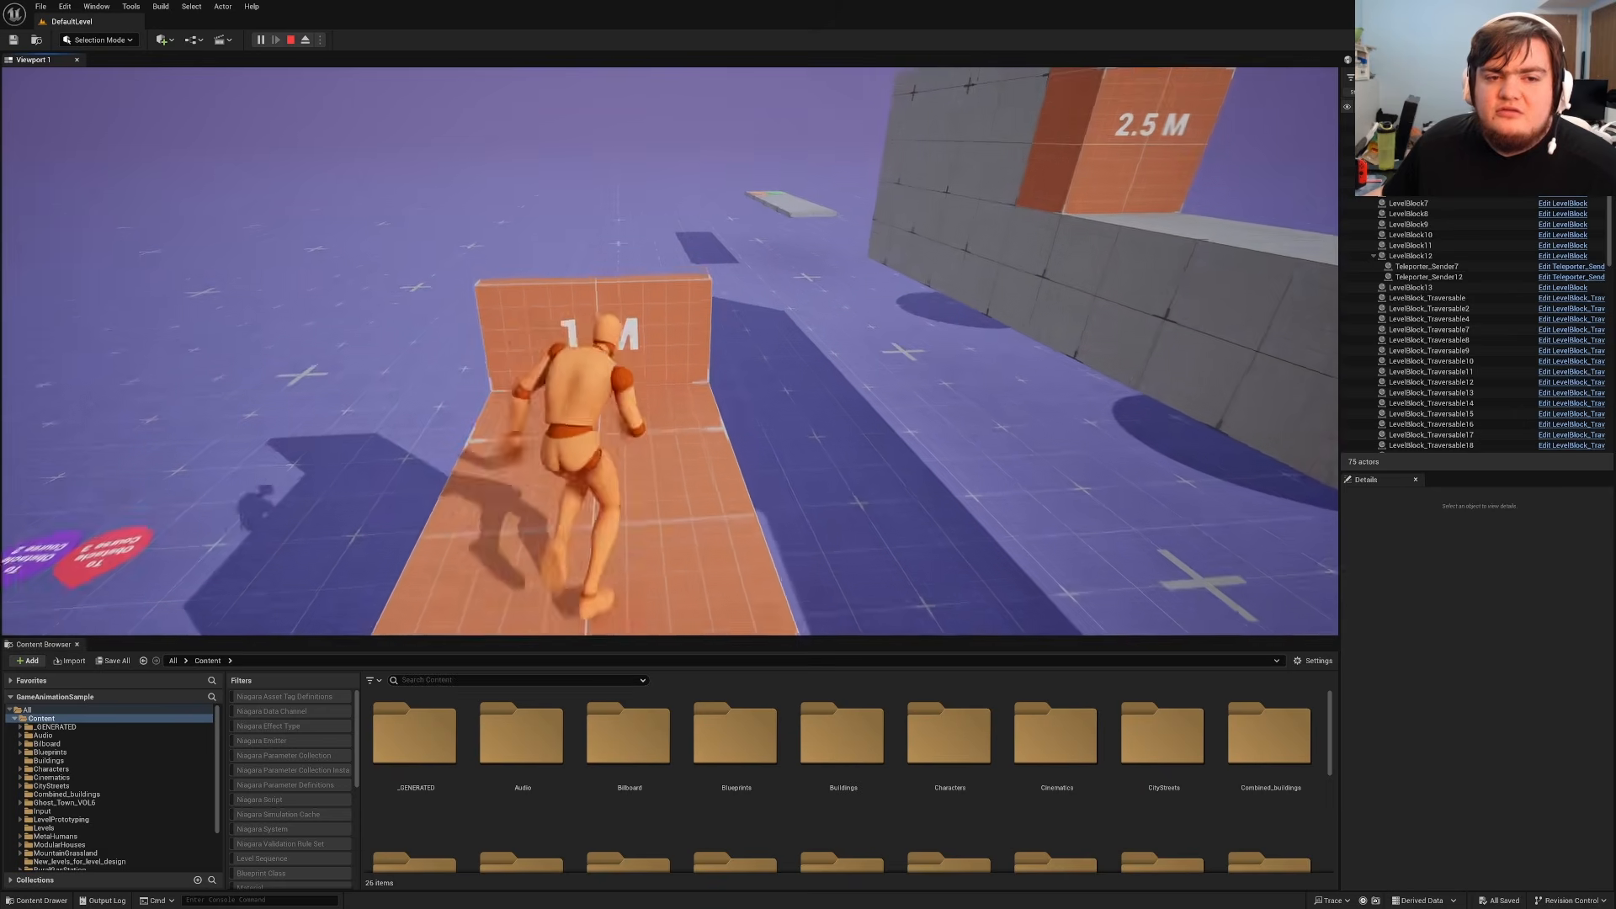
key(space)
Run the character through the teleporter onto the raised grey obstacle course, climb its blocks, and end the play session.
key(w)
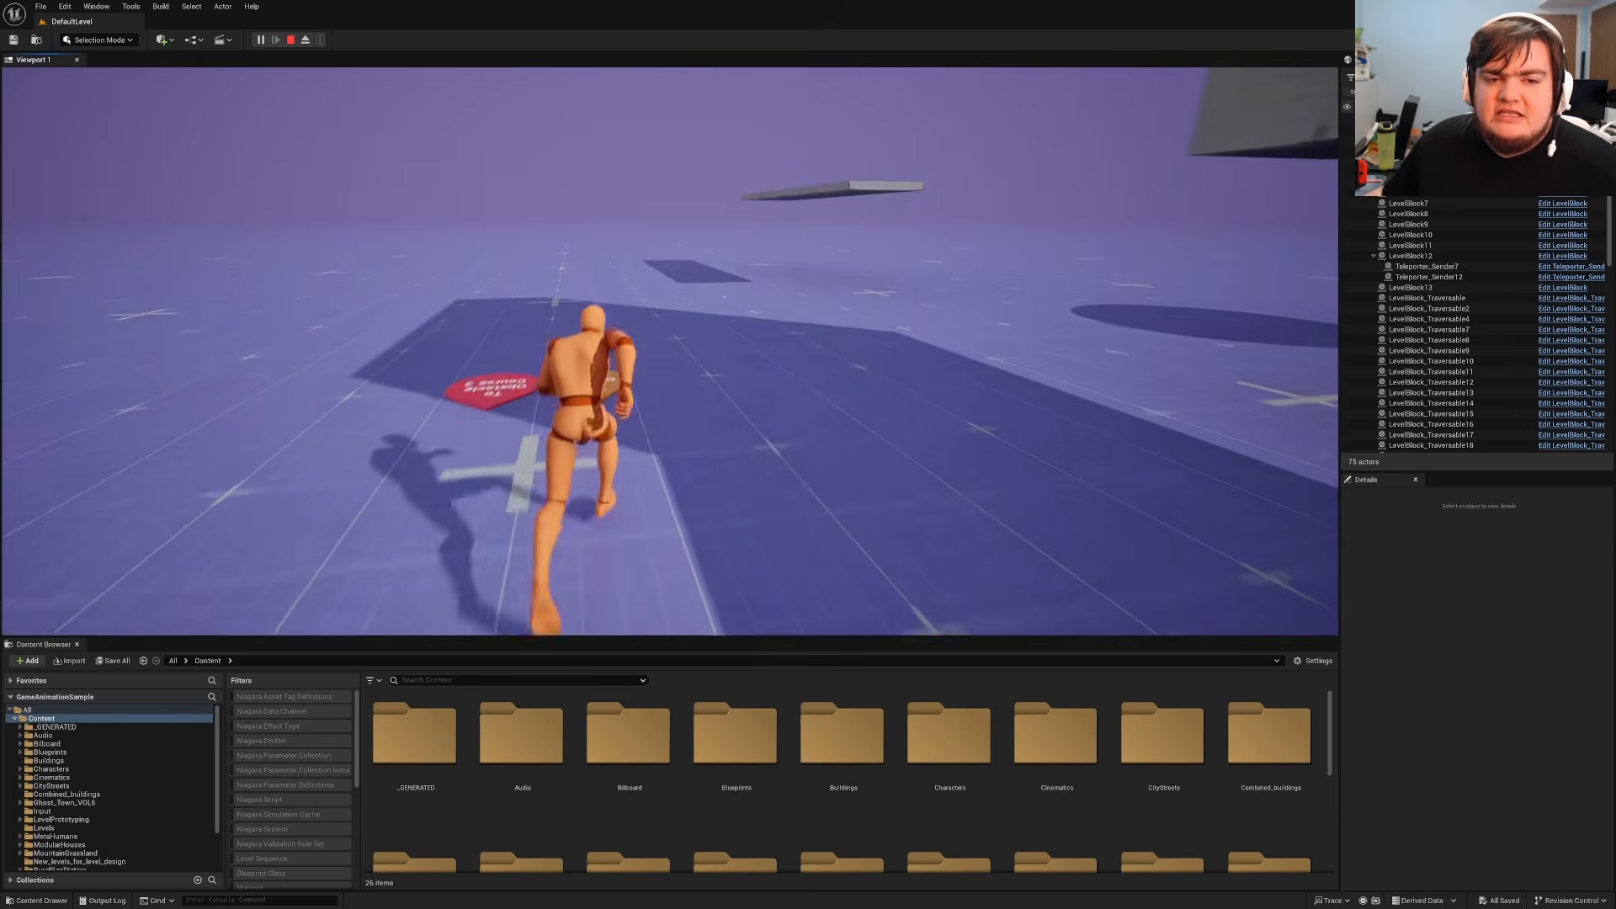
key(space)
key(space)
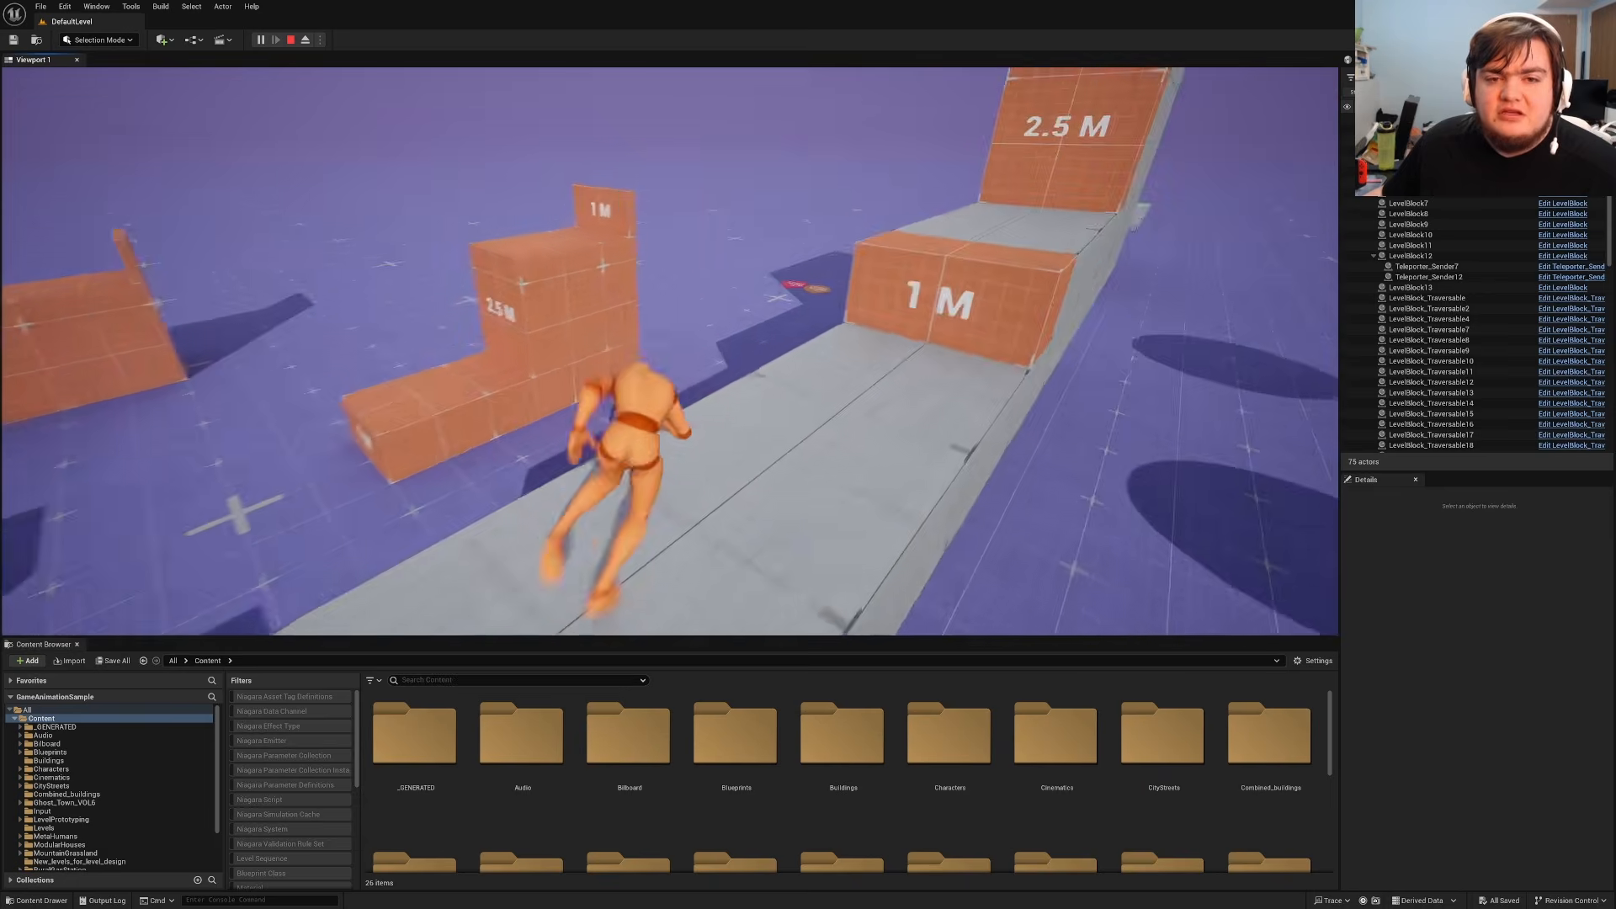
key(space)
key(space)
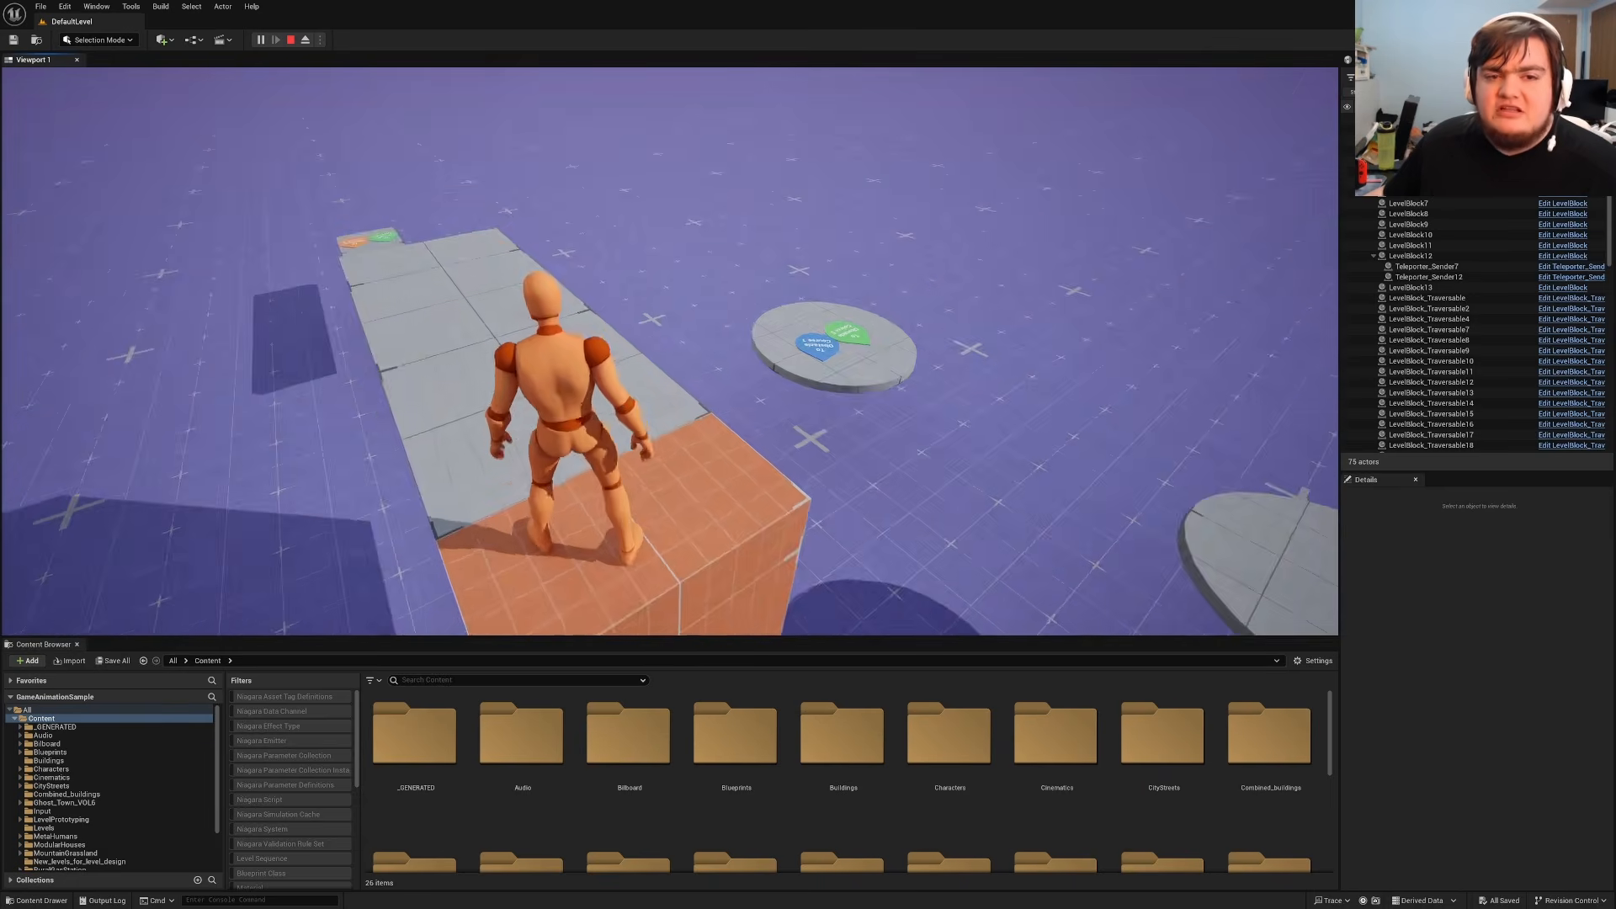
key(Escape)
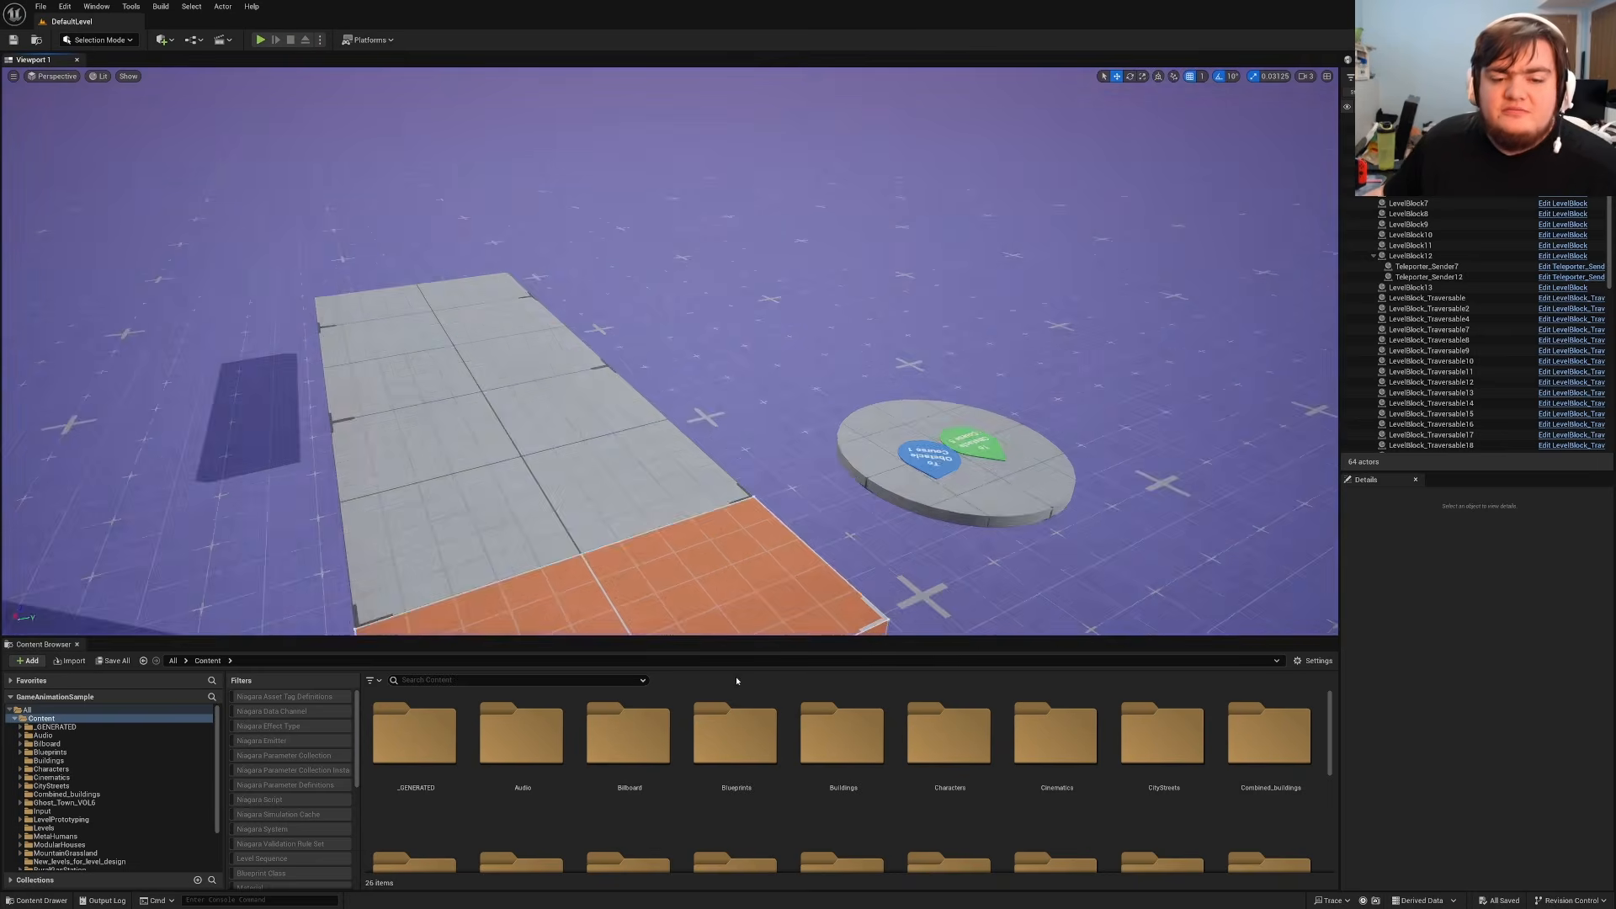
Open the Level_test level from the Content folder.
scroll(885, 876, down, 5)
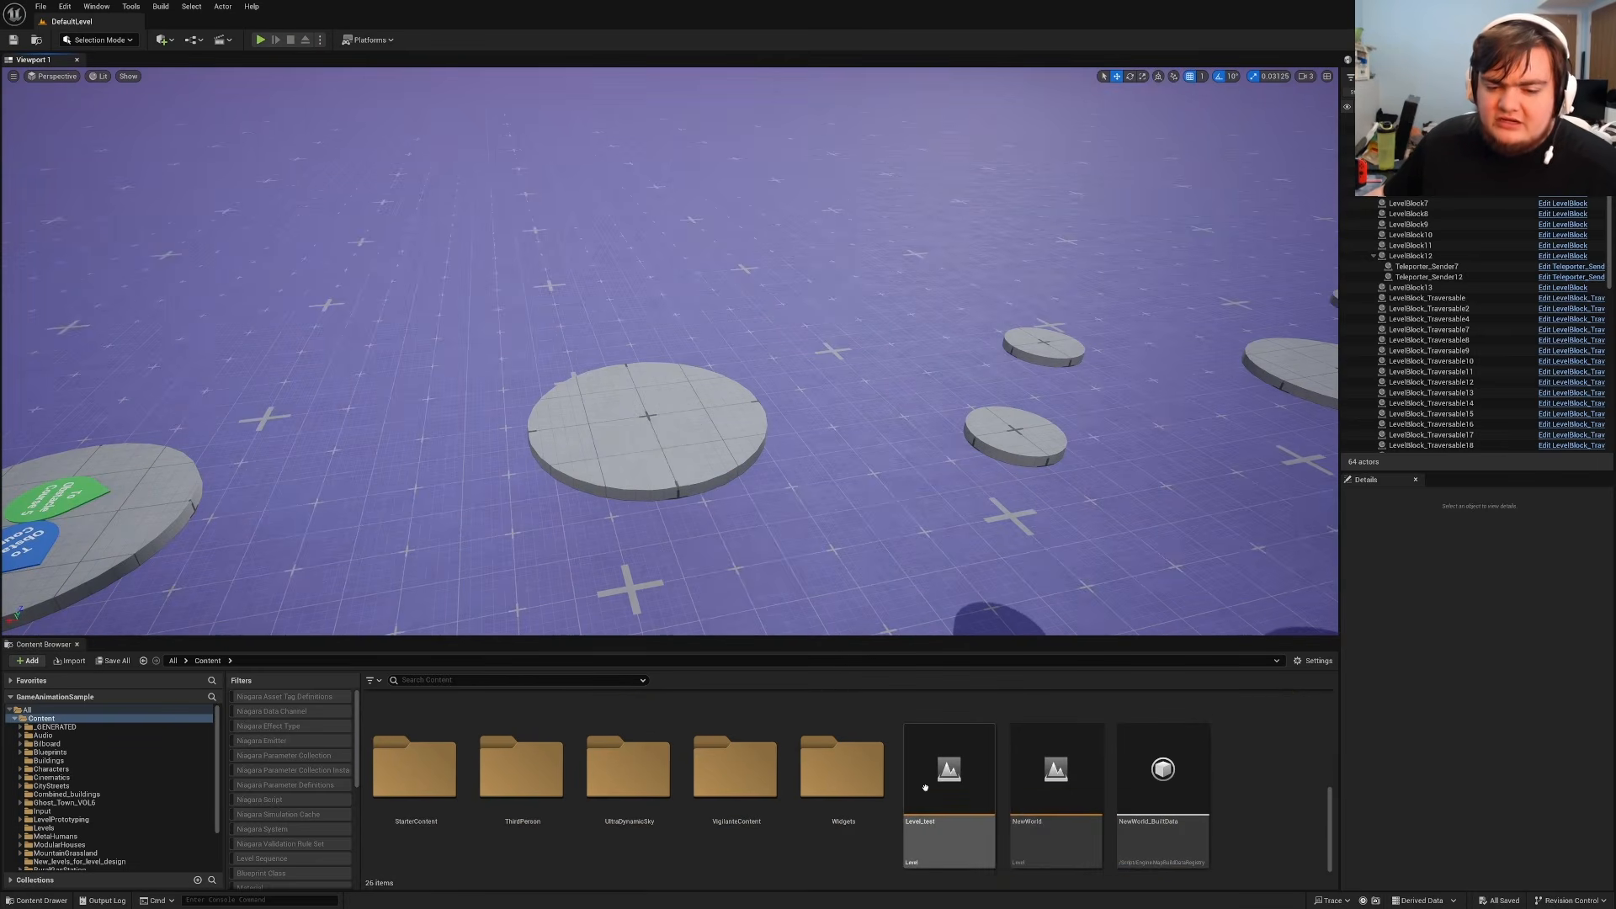
double_click(942, 788)
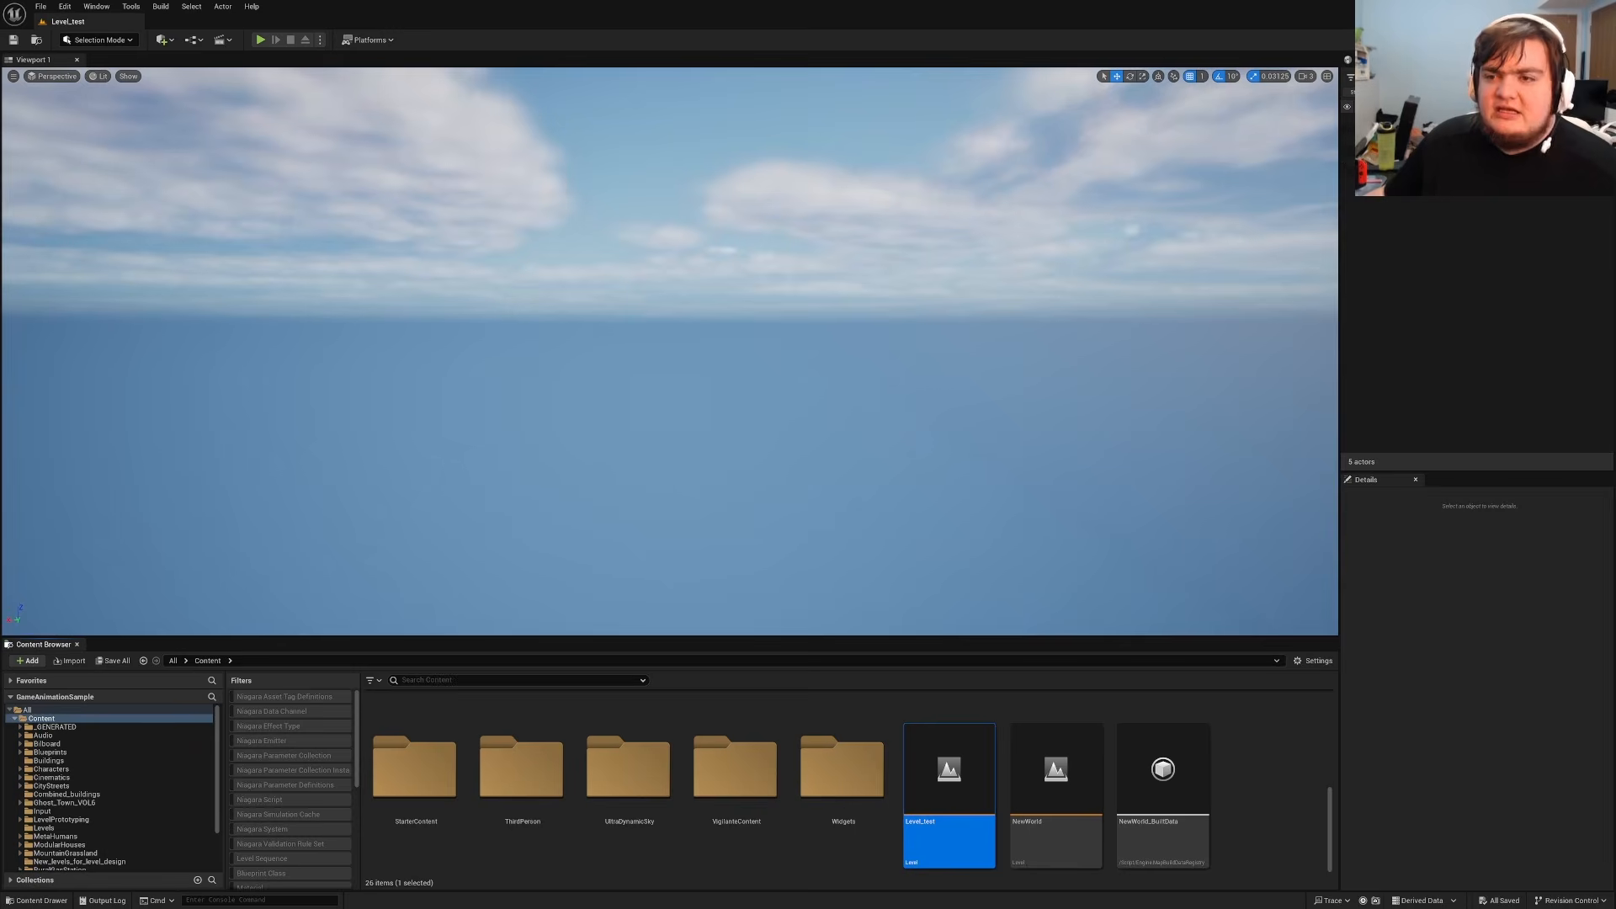
right_drag(890, 446, 875, 337)
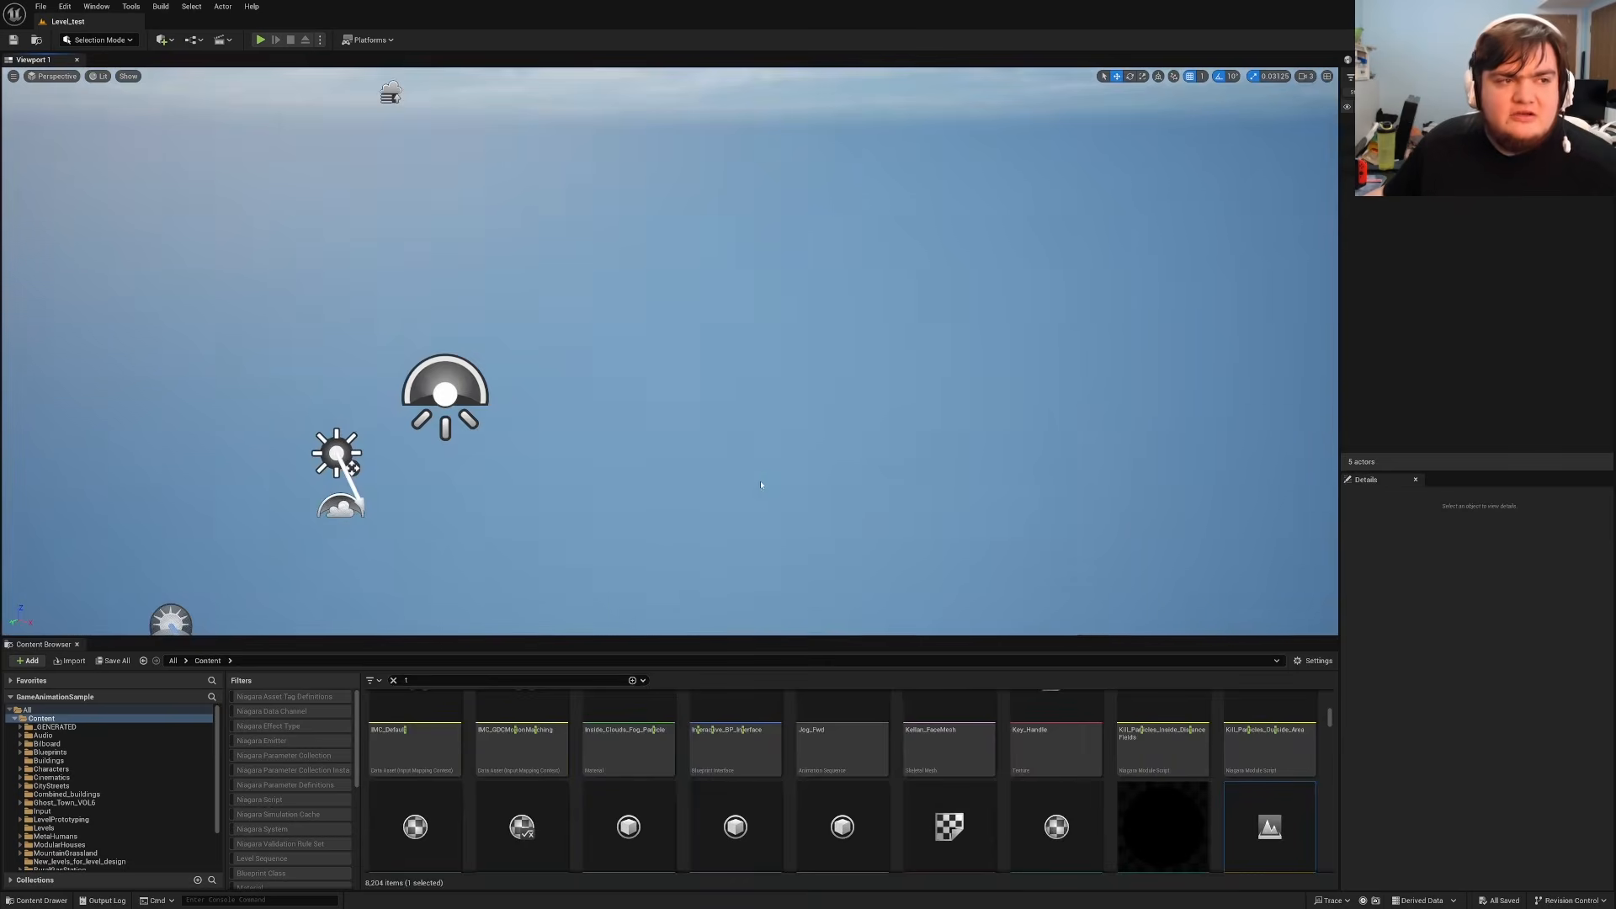
right_drag(761, 485, 759, 490)
key(alt+4)
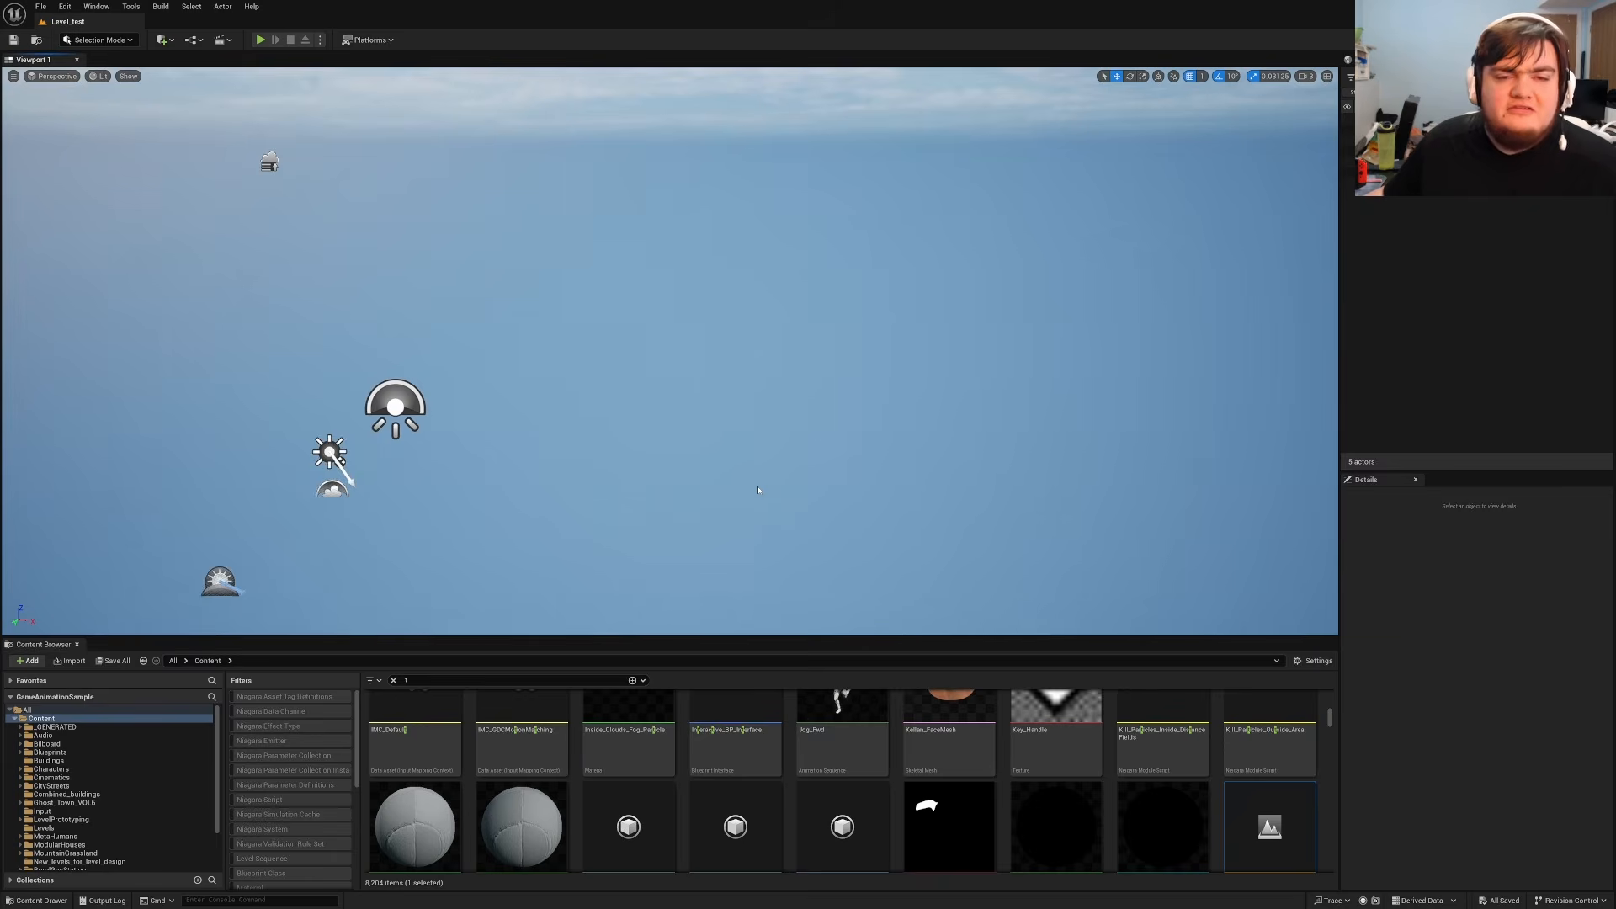
In Modeling Mode, use CubeGrid to select a large rectangular area of cells and pull it into a floor slab.
key(shift+5)
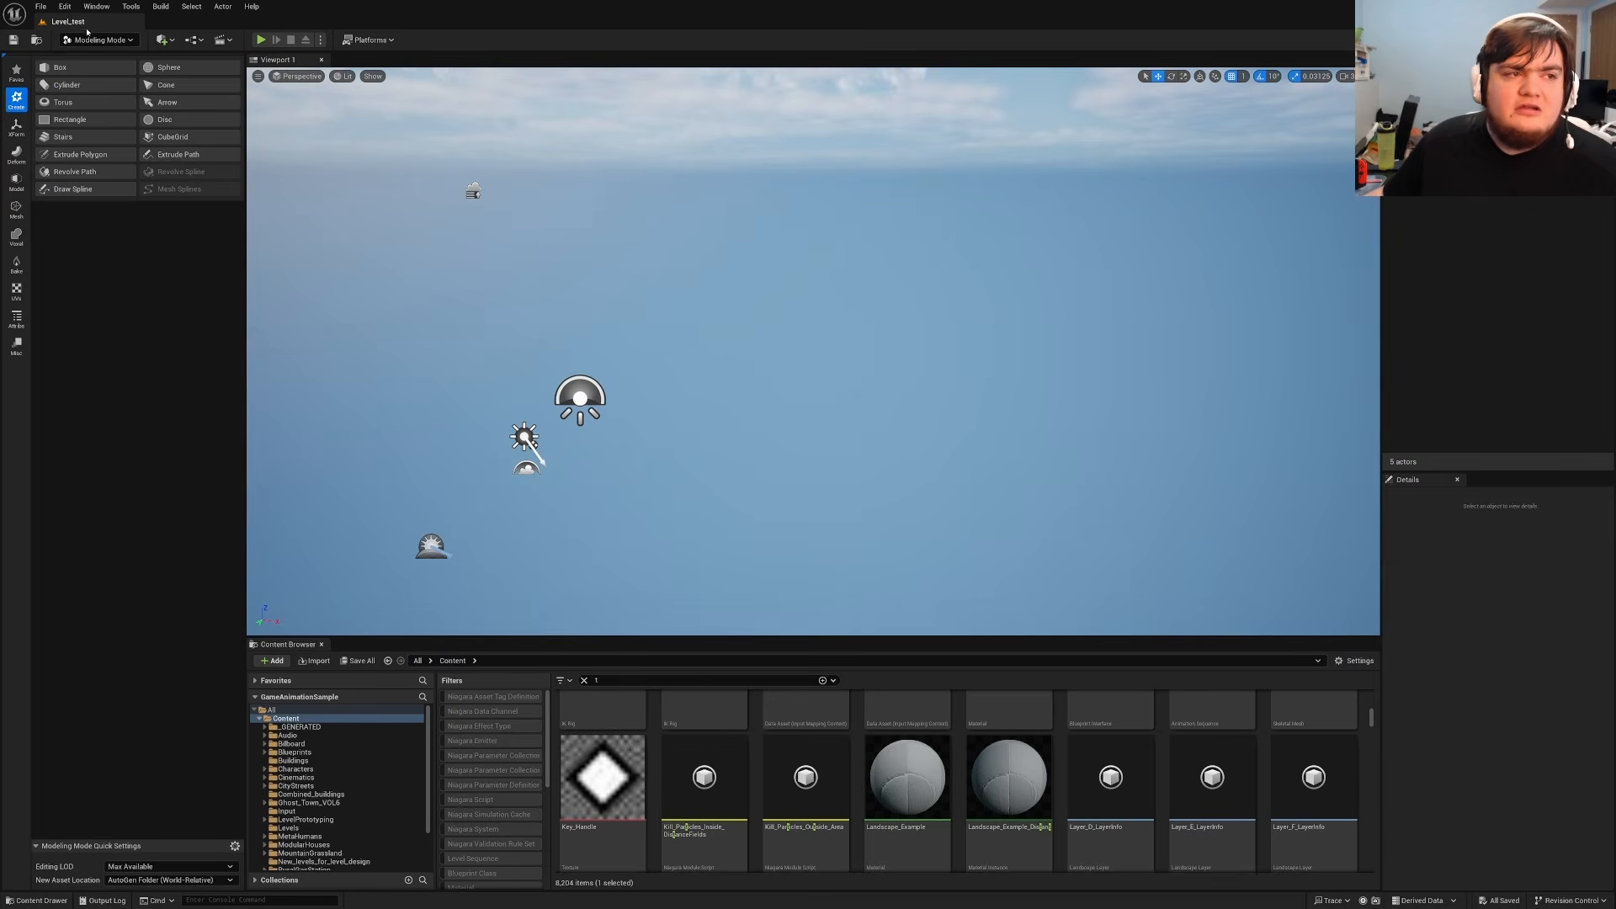
click(92, 39)
click(100, 103)
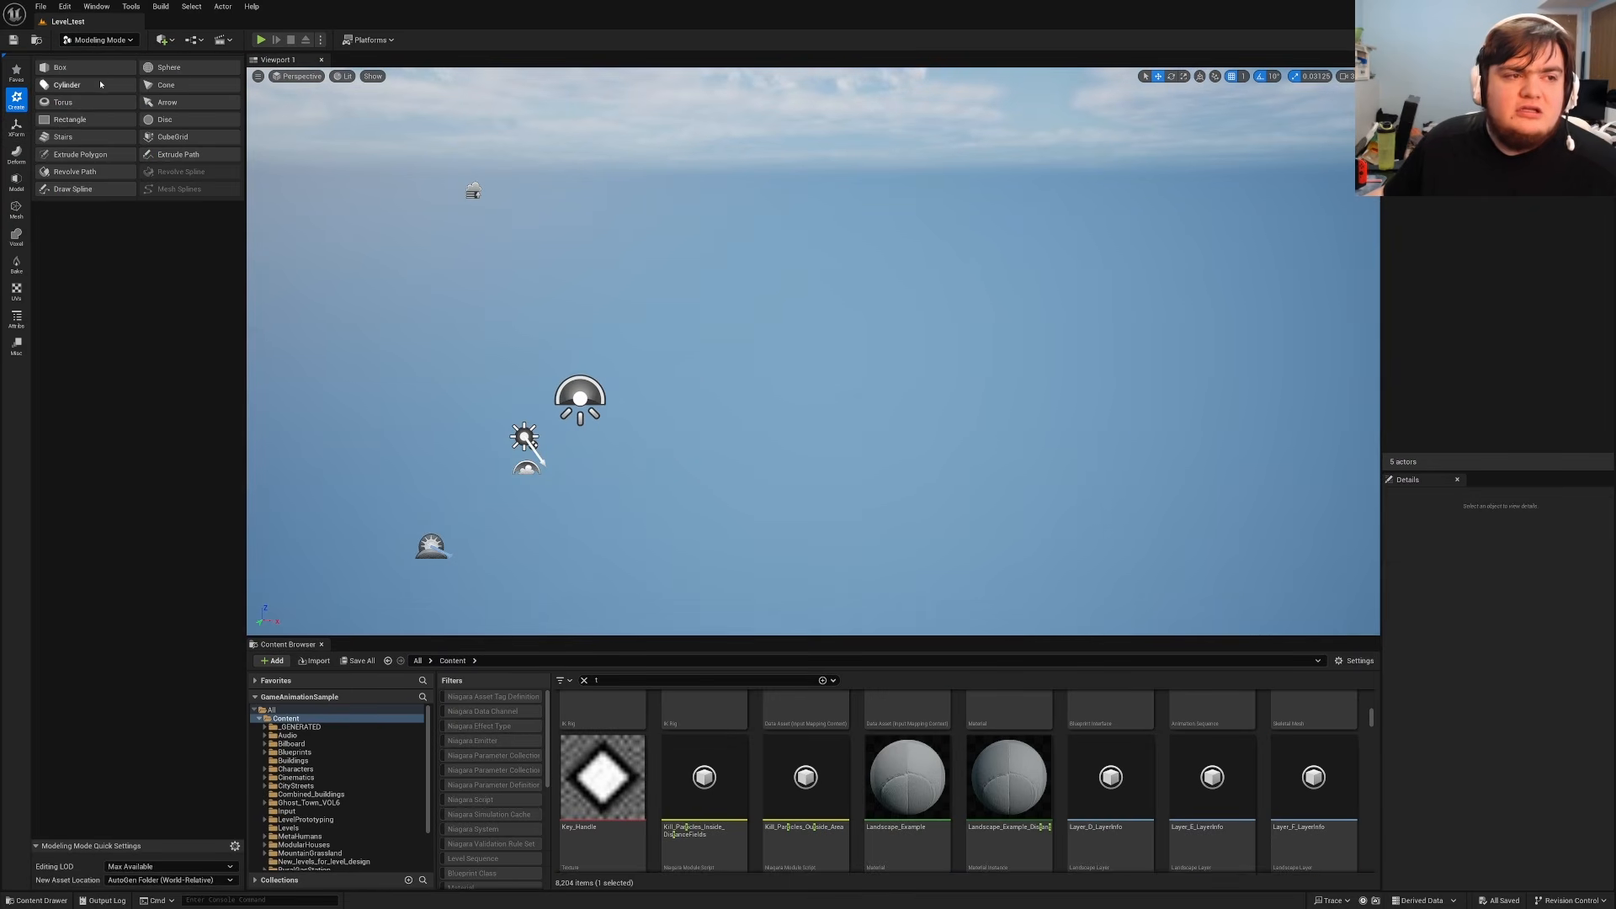
click(165, 136)
right_drag(1120, 572, 958, 505)
key(s)
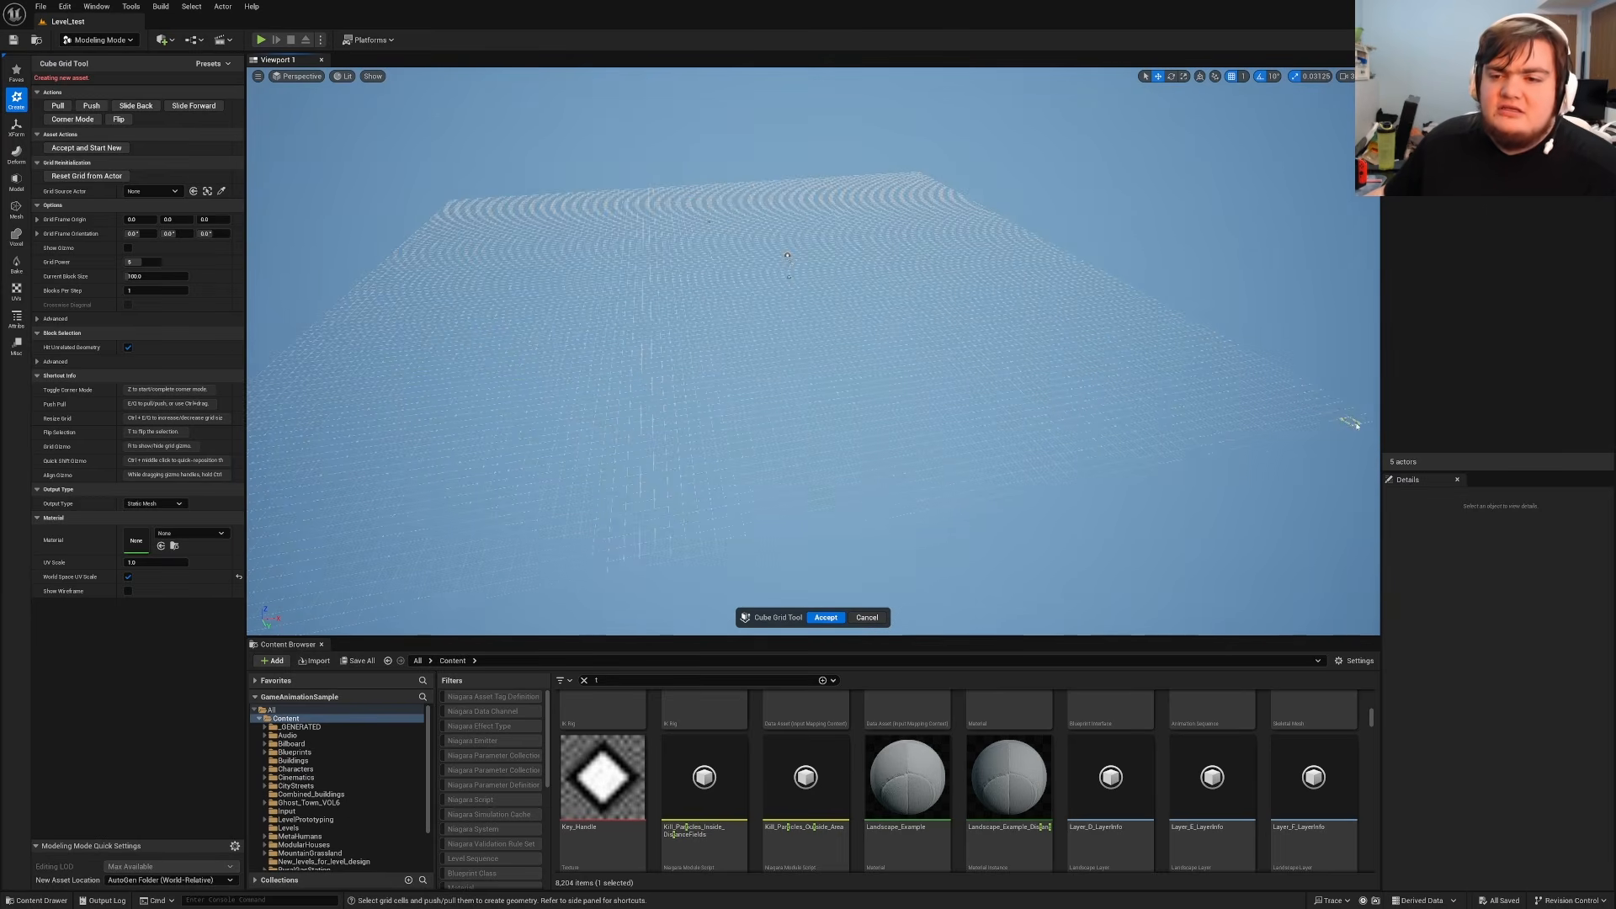
drag(1310, 413, 461, 203)
key(e)
right_drag(461, 203, 640, 253)
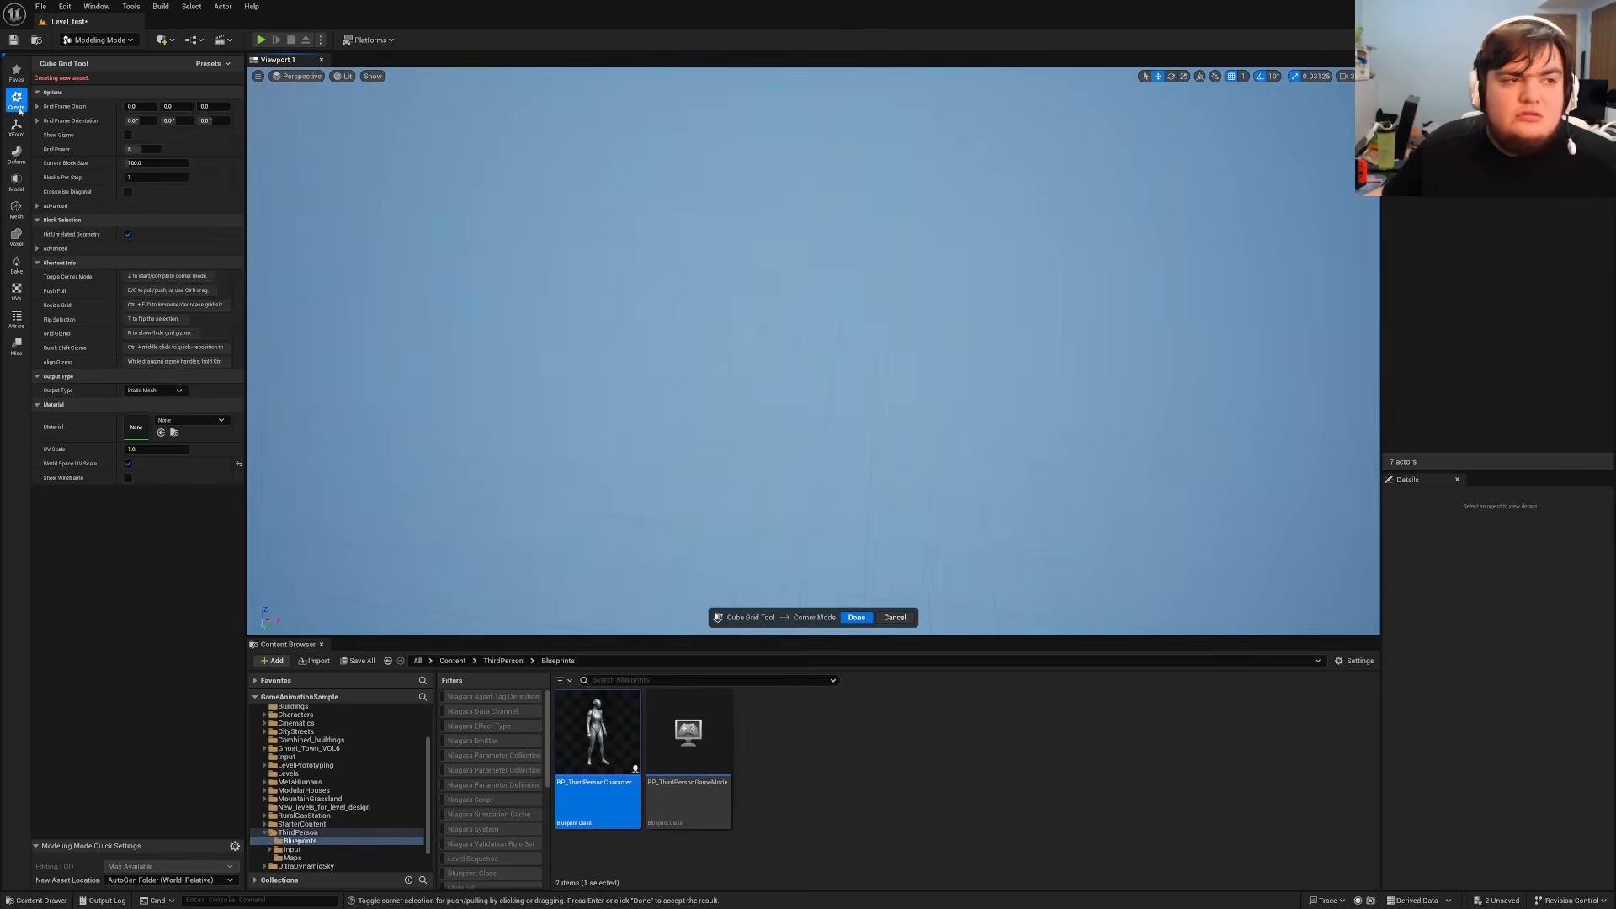
Finish Corner Mode, try pulling and pushing the selected CubeGrid area, and undo the last extrusion.
click(19, 108)
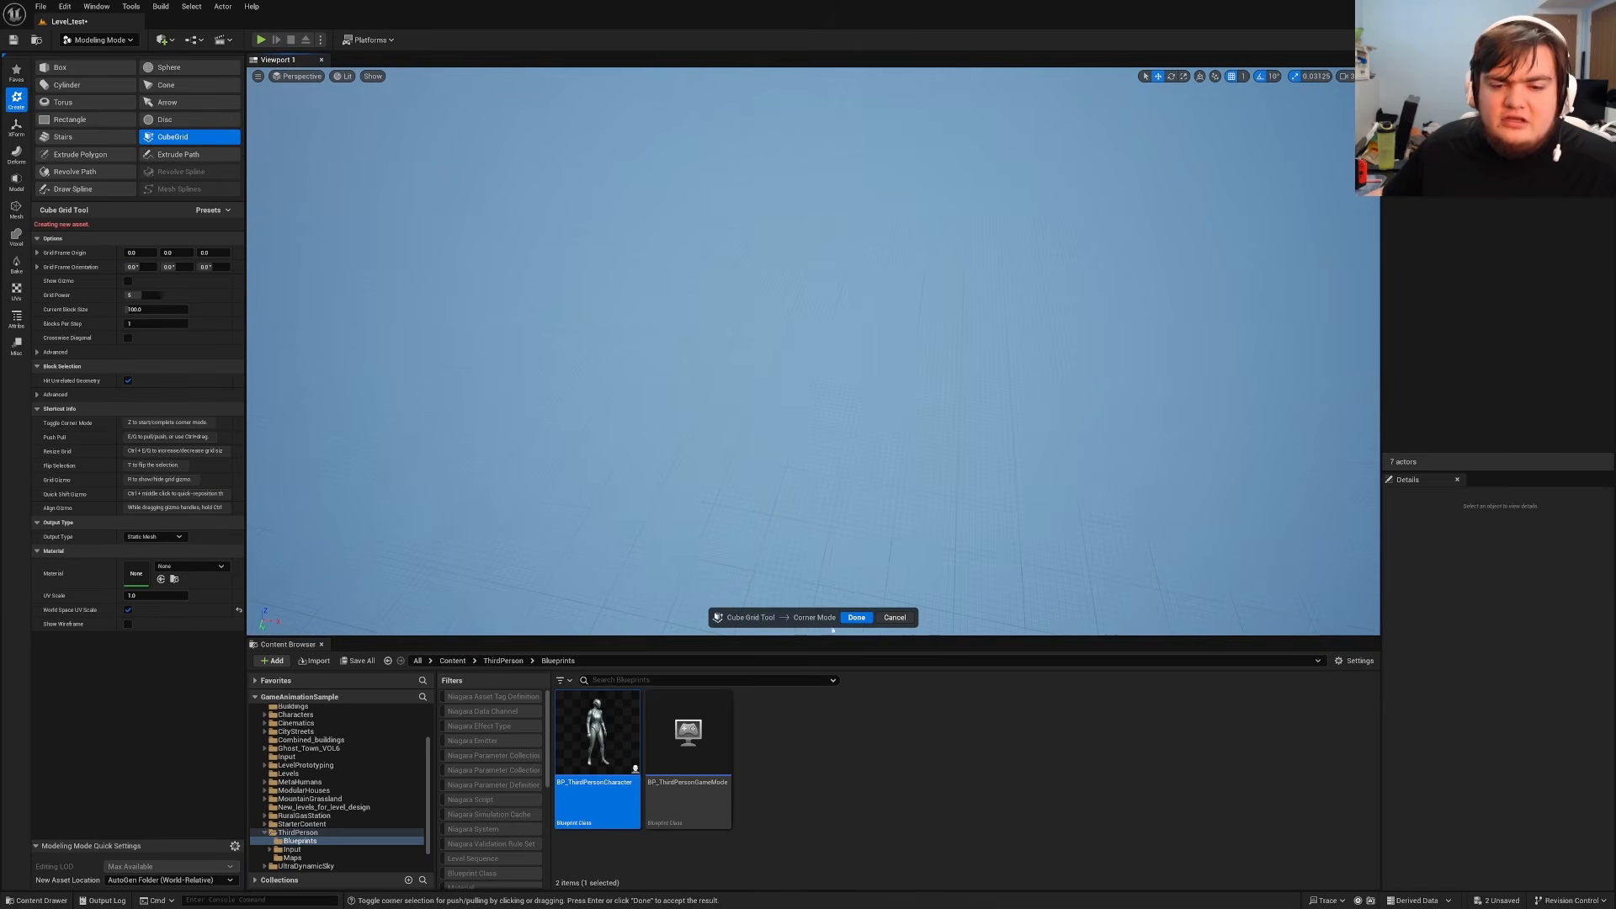
click(856, 617)
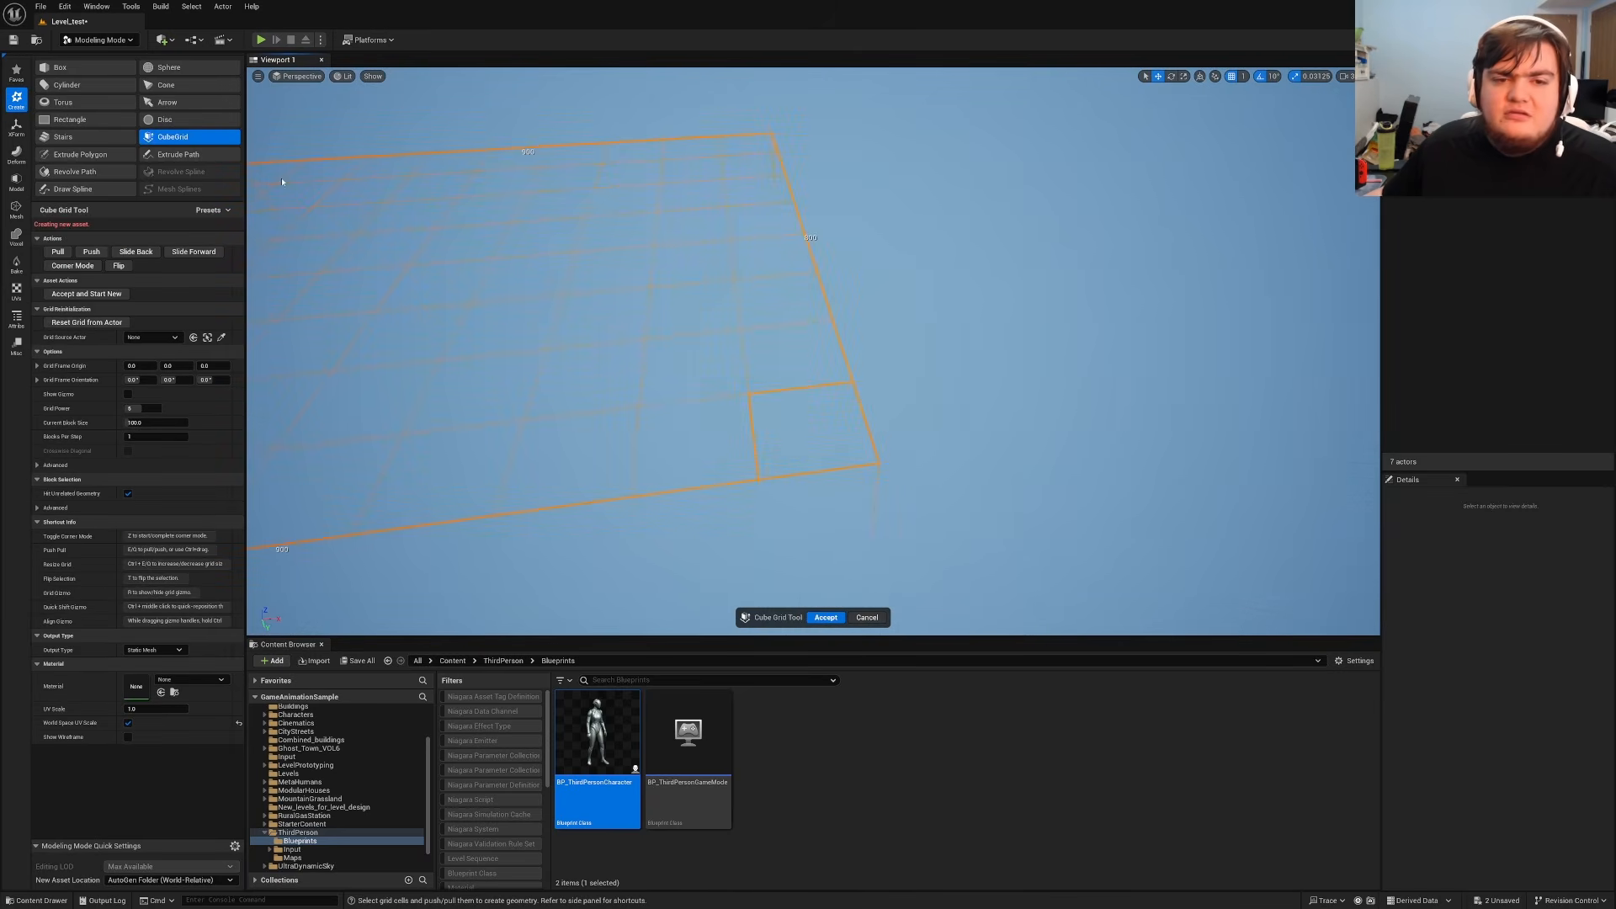
right_drag(481, 216, 404, 216)
right_drag(1133, 372, 1179, 371)
key(e)
key(q)
right_drag(911, 290, 833, 295)
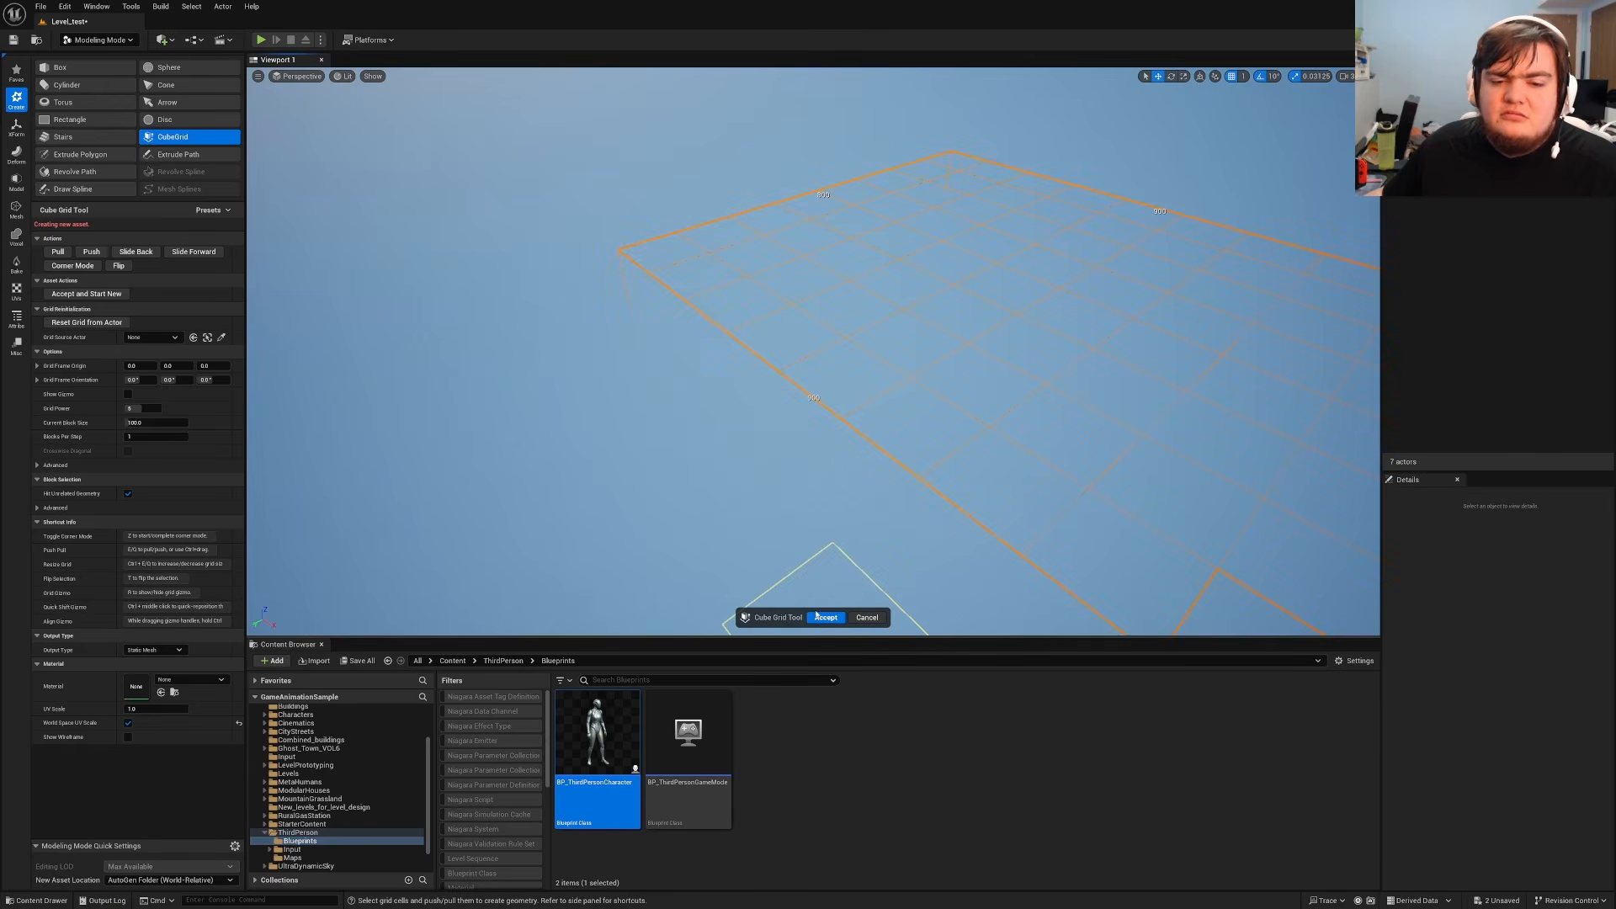
right_drag(850, 505, 850, 465)
ctrl+drag(723, 408, 716, 374)
key(ctrl+z)
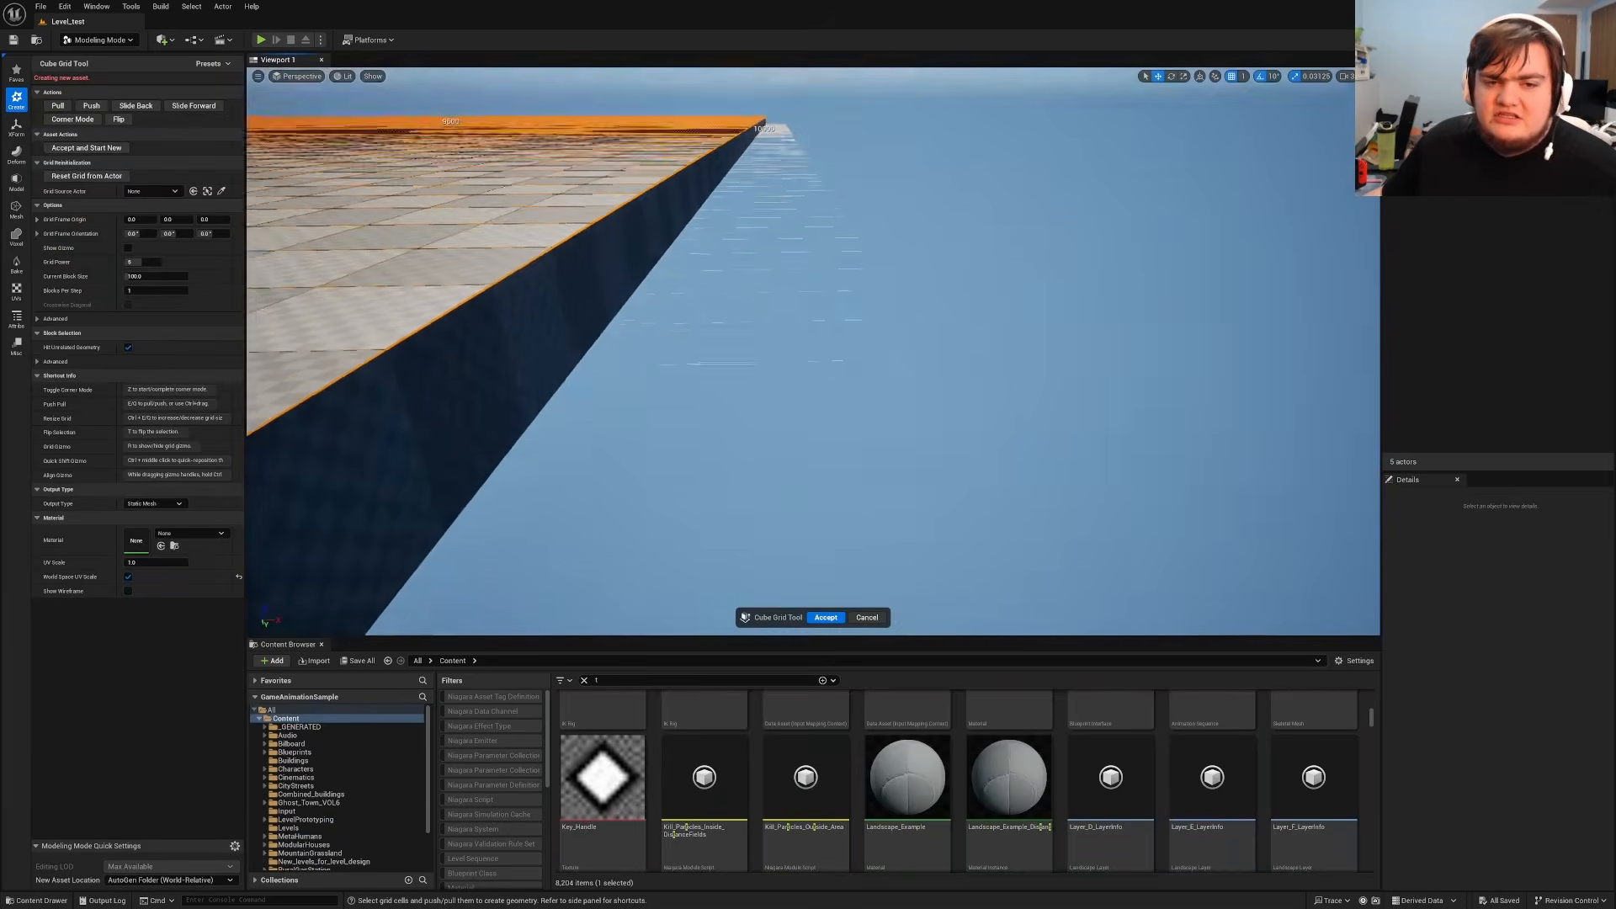
Try rotating the grid frame about Z and pulling blocks from it, undo those blocks, and reset the orientation.
right_drag(813, 351, 809, 408)
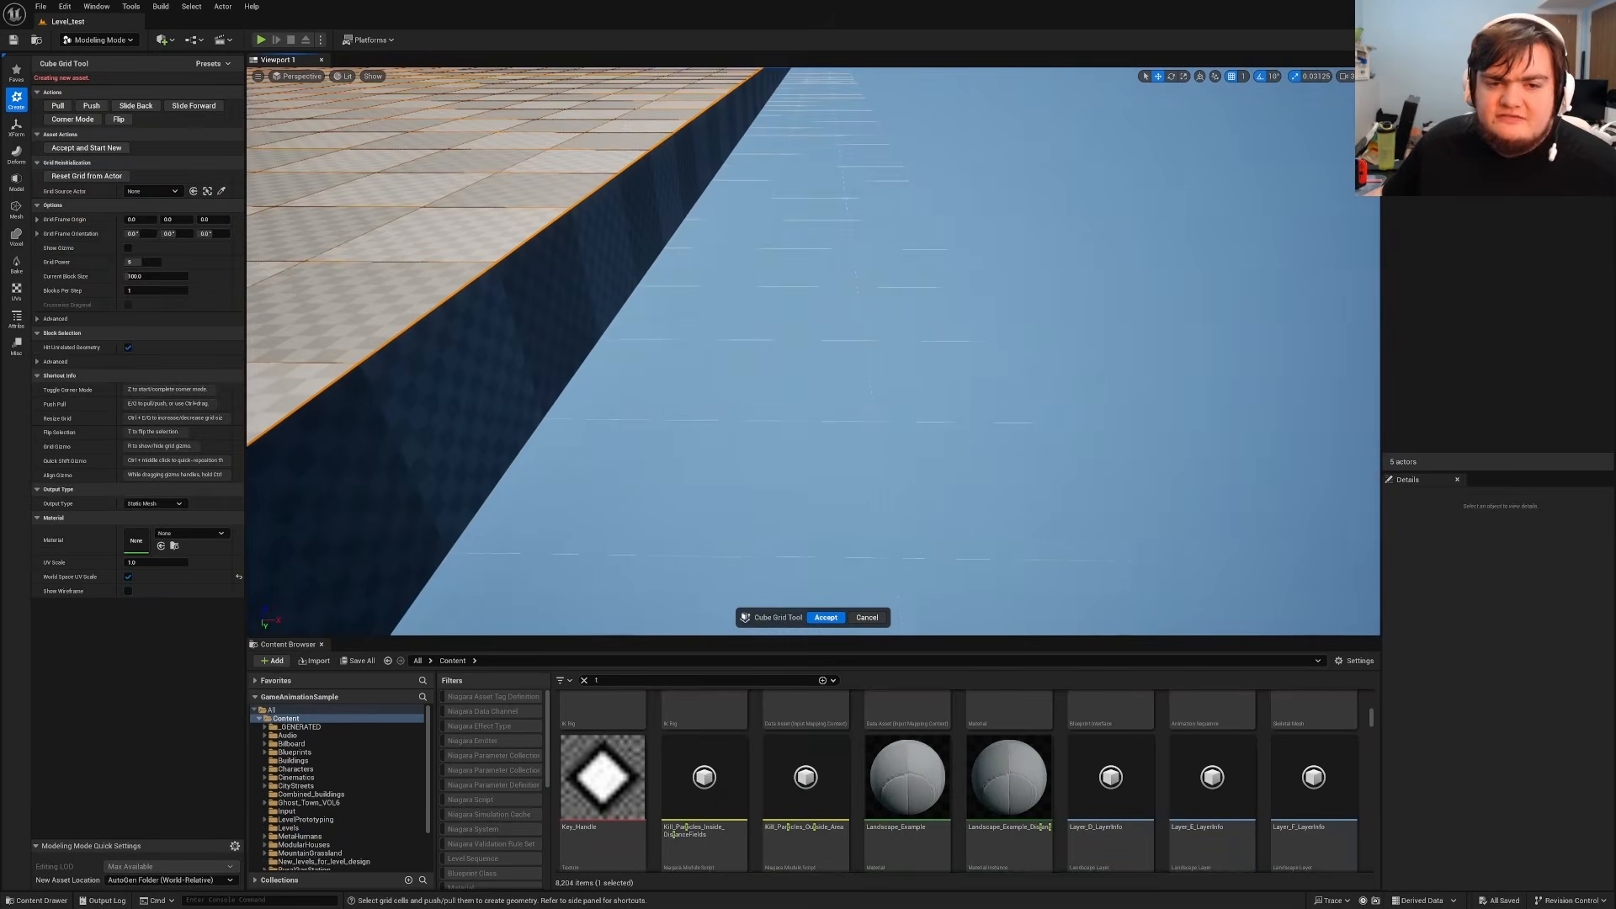
drag(210, 234, 307, 234)
click(782, 238)
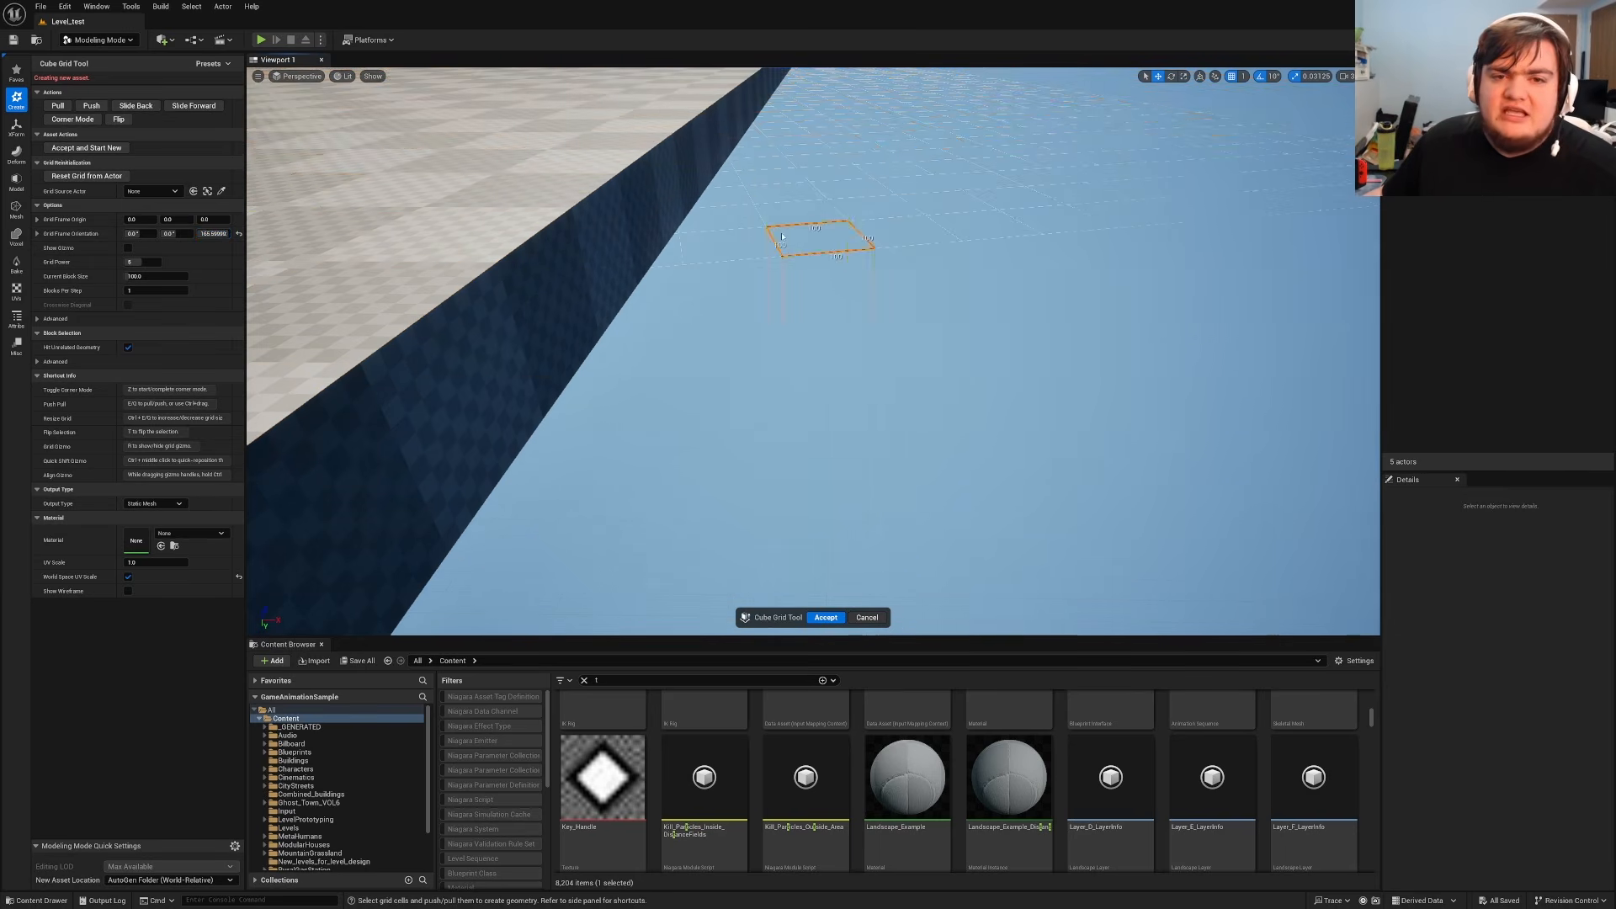
key(e)
right_drag(913, 216, 1027, 286)
key(ctrl+z)
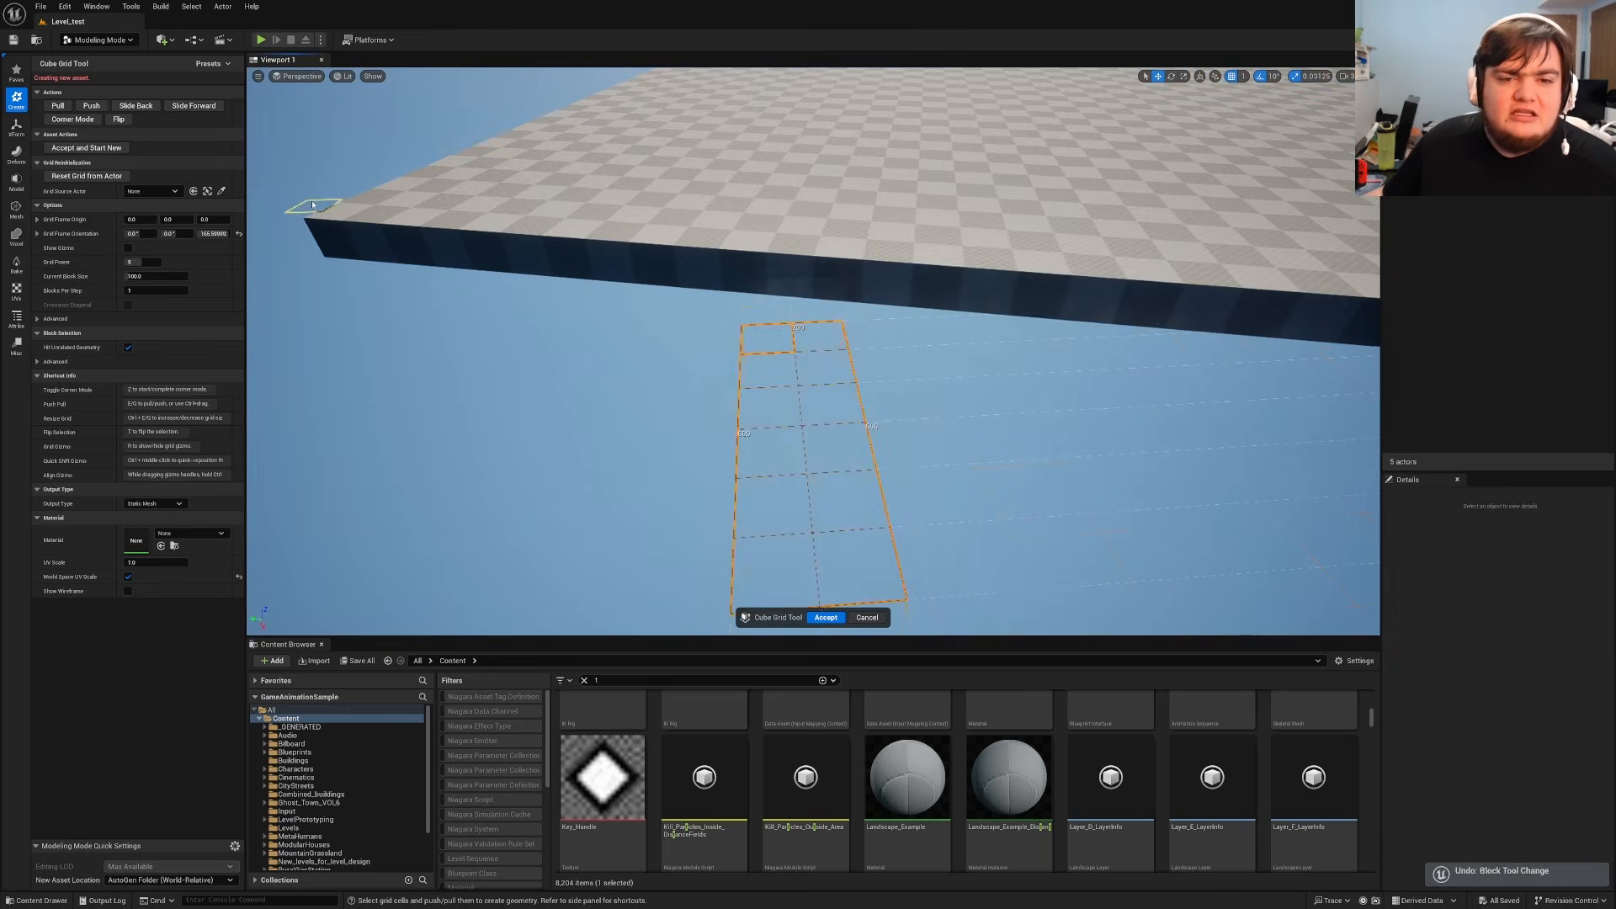
key(ctrl+z)
key(ctrl+z)
key(ctrl+y)
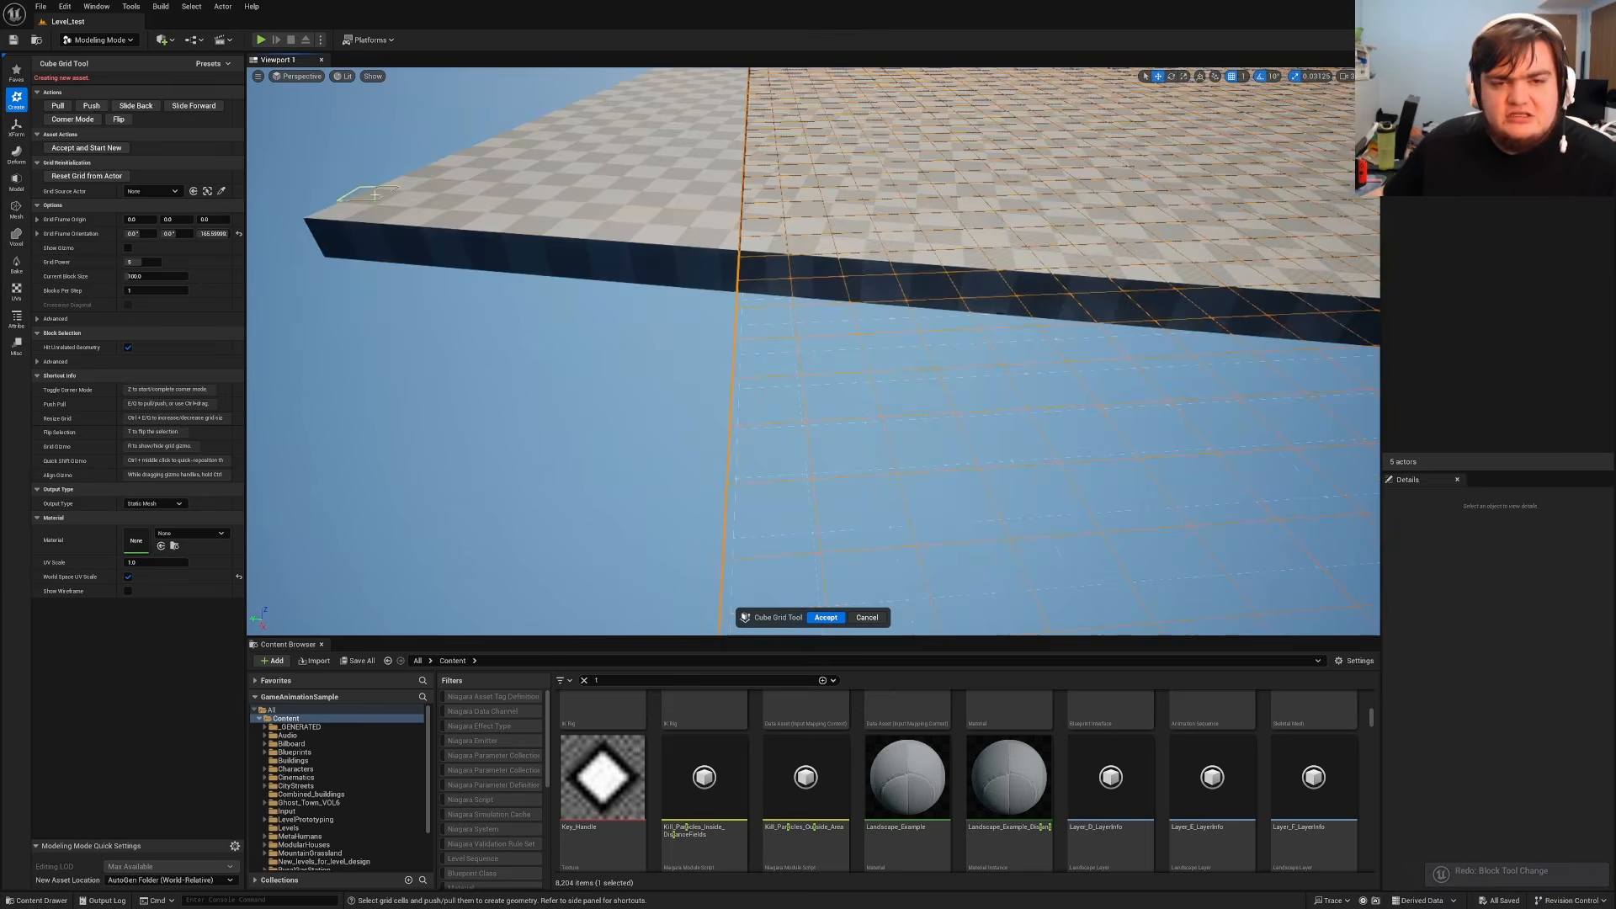
click(239, 234)
Try tilting the grid frame orientation about Y and reset it to default.
mouse_move(286, 298)
right_down()
mouse_move(303, 297)
mouse_move(286, 297)
right_up()
drag(170, 234, 222, 234)
click(239, 233)
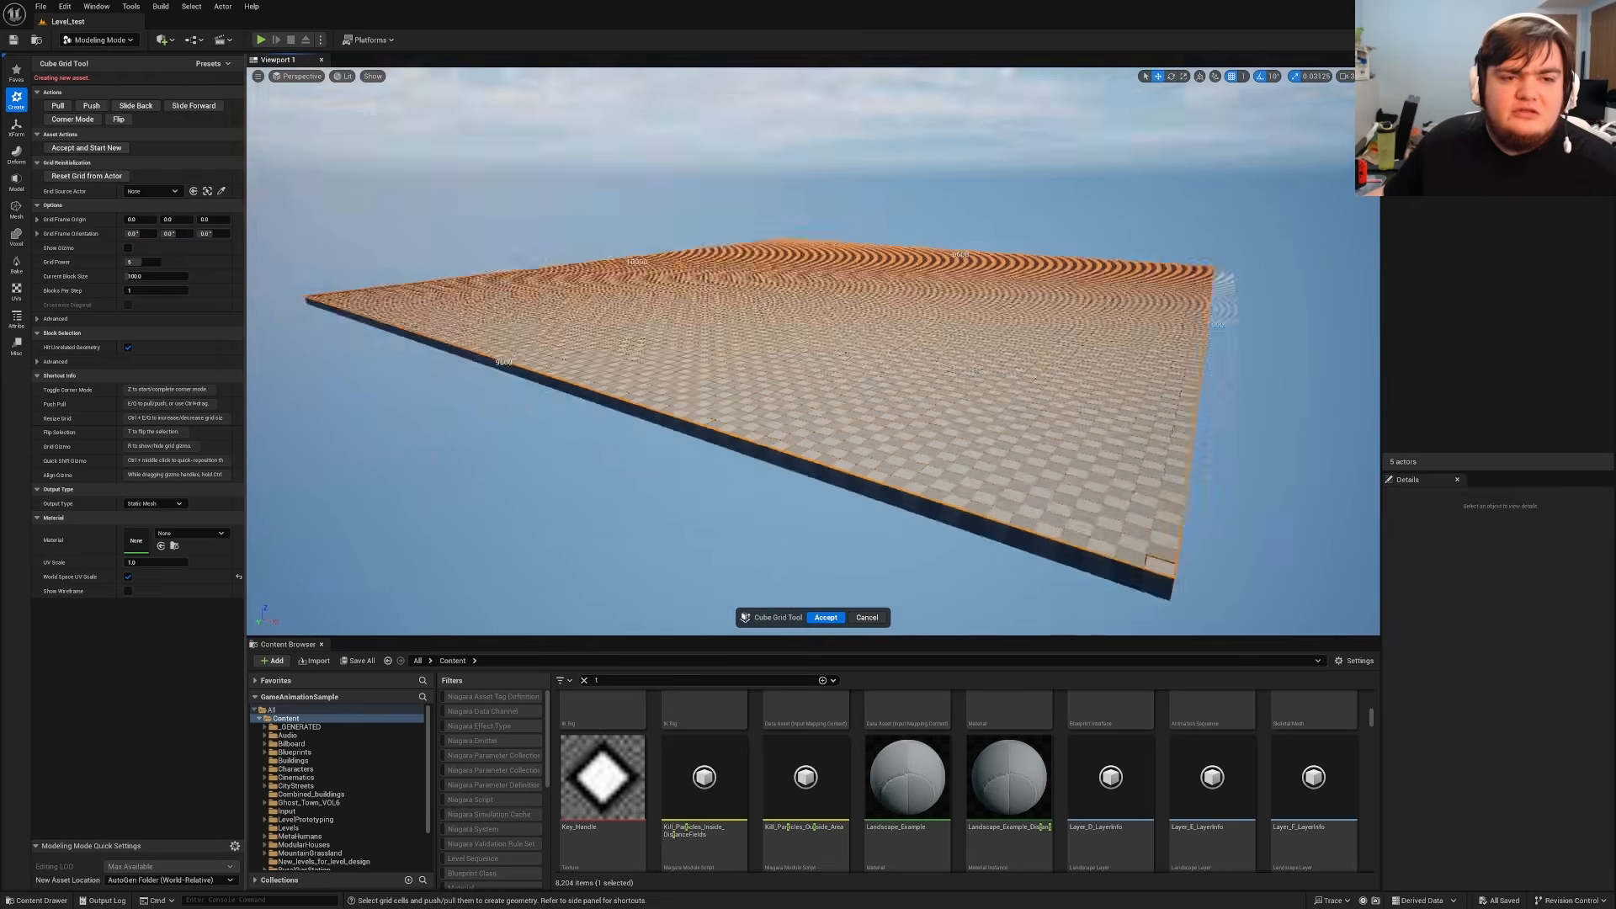
Accept the CubeGrid floor slab as a new mesh and clear the selection.
right_drag(813, 352, 951, 337)
click(835, 617)
right_drag(829, 472, 876, 379)
key(Escape)
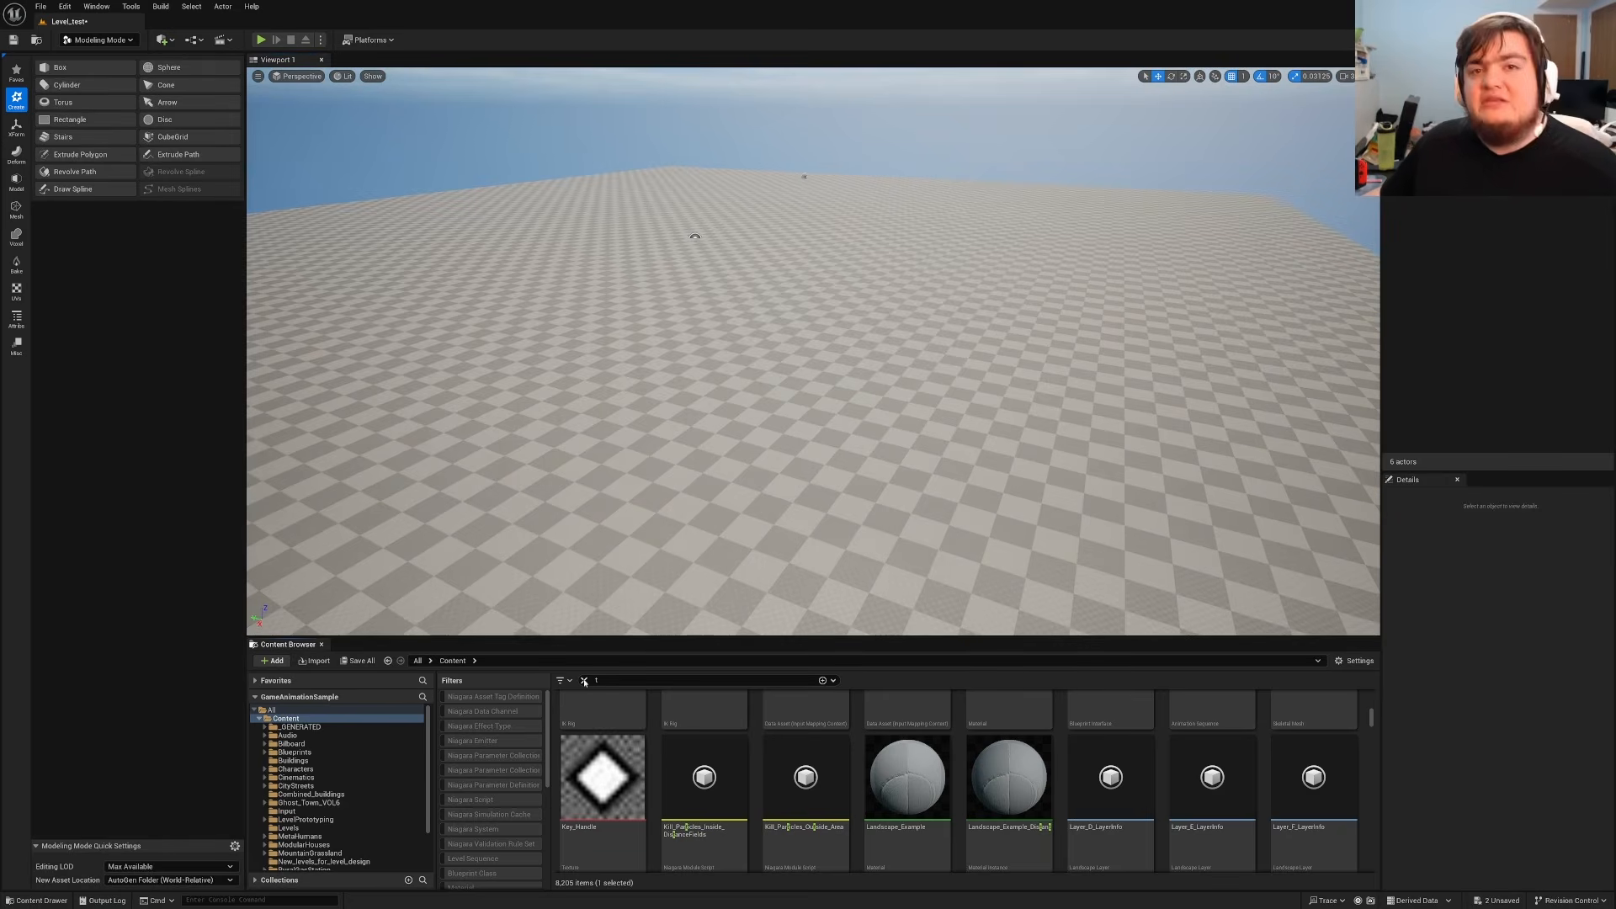
Clear the content search and place BP_ThirdPersonCharacter from ThirdPerson/Blueprints onto the floor slab.
click(585, 681)
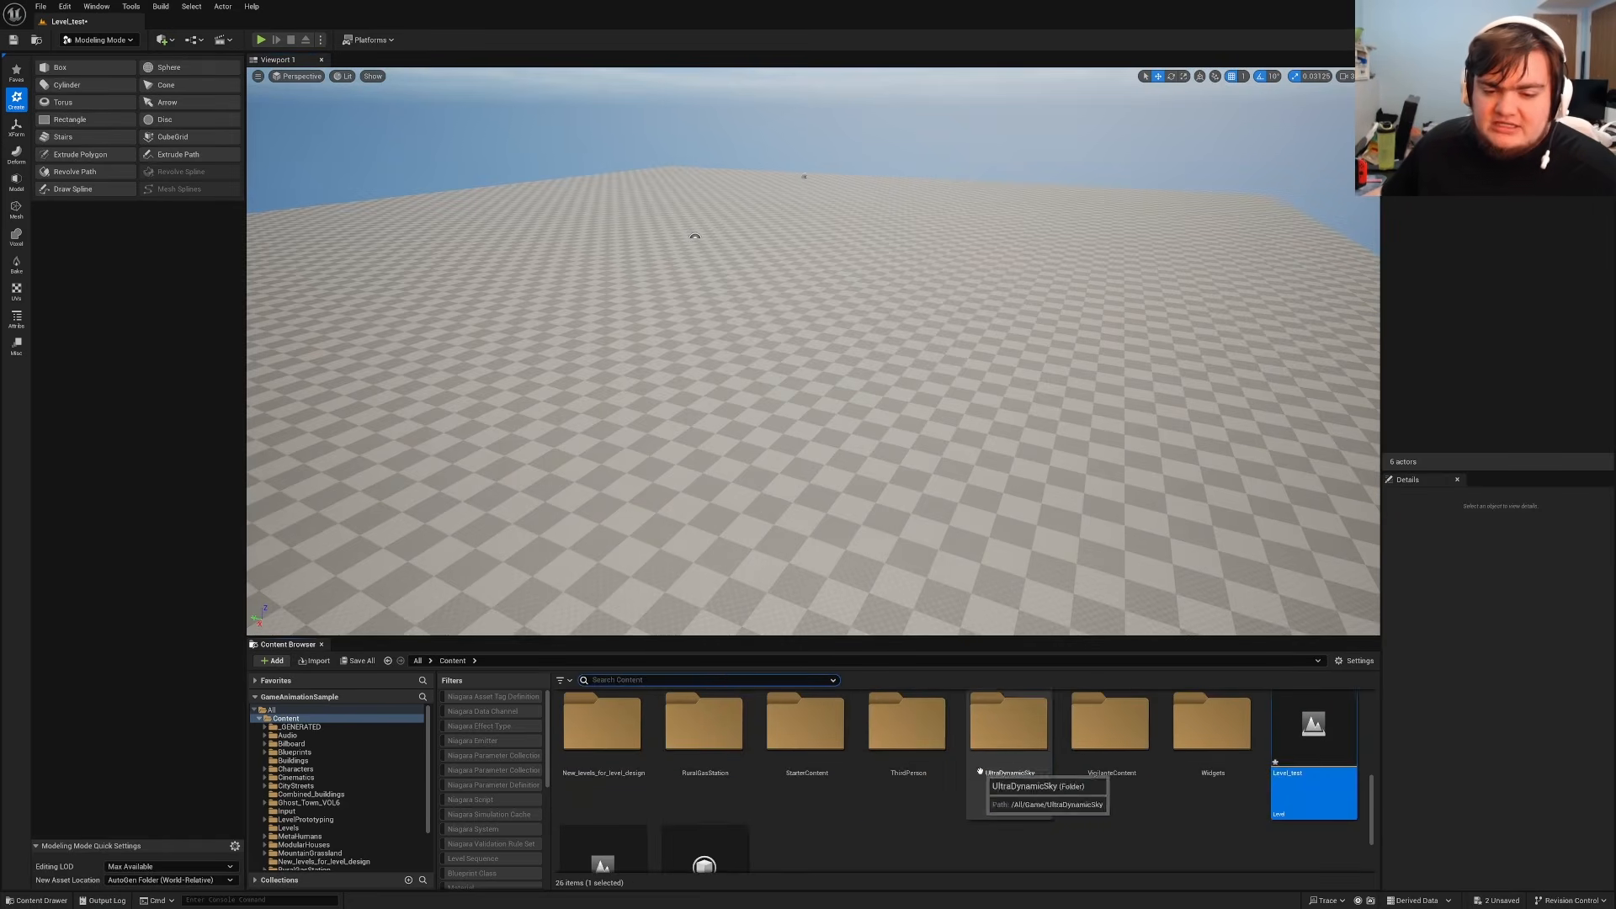
double_click(907, 732)
click(573, 750)
double_click(573, 749)
drag(598, 733, 799, 520)
Rotate the placed third-person character about its vertical axis and deselect it.
mouse_move(699, 563)
right_down()
mouse_move(623, 621)
mouse_move(699, 562)
right_up()
key(e)
drag(749, 531, 692, 526)
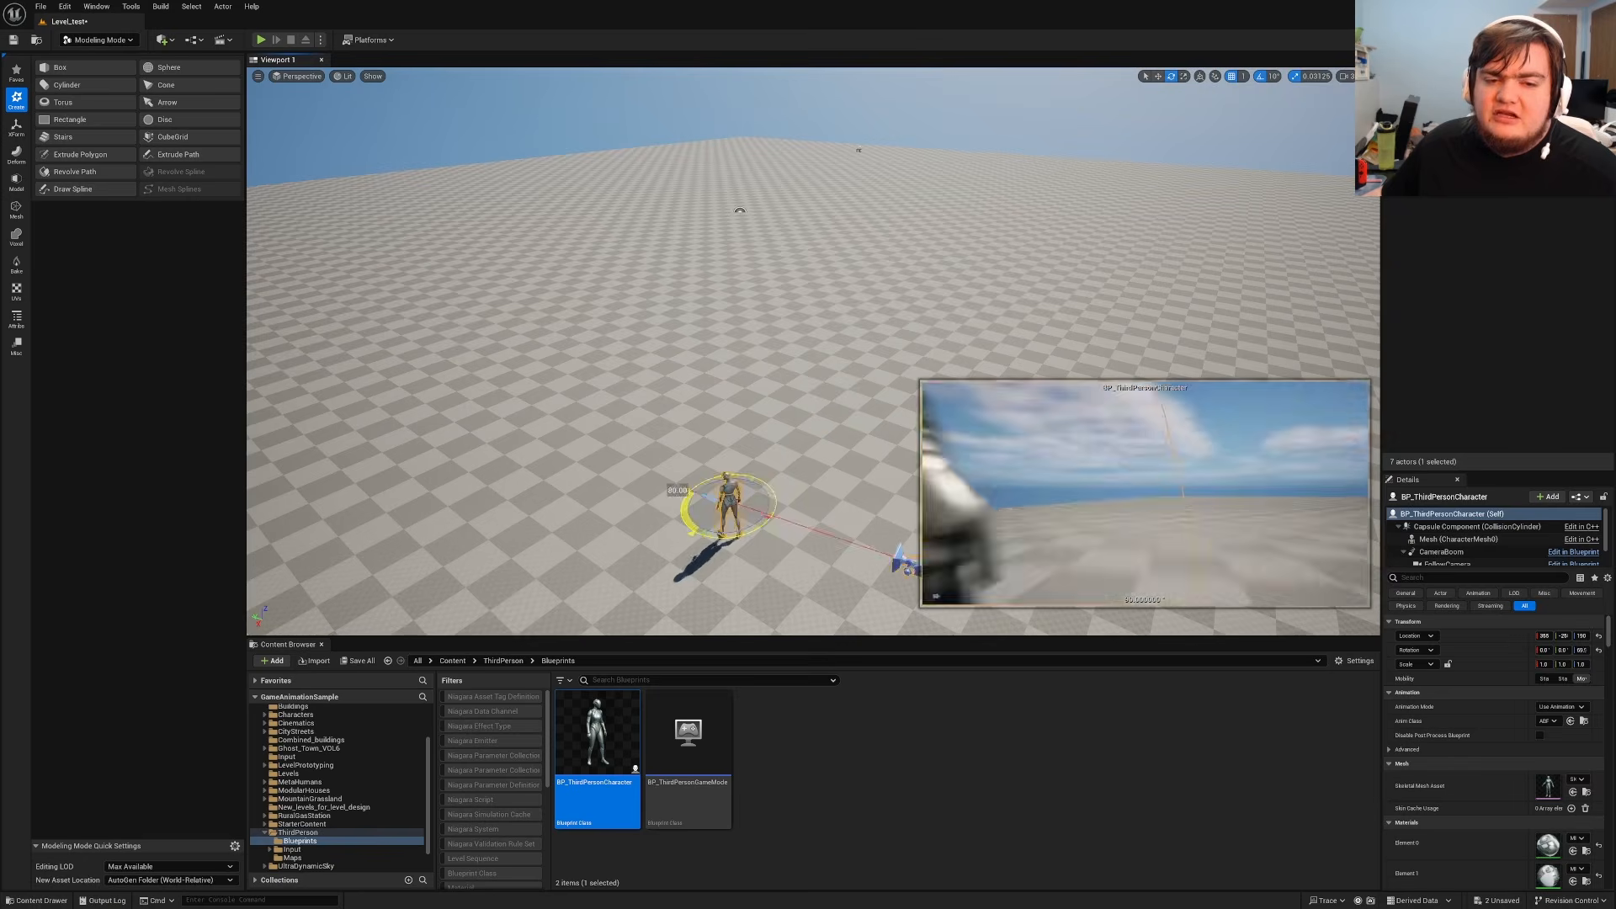
key(Escape)
Reselect the third-person character, nudge it slightly along its green move axis, and deselect it.
right_drag(707, 539, 625, 539)
click(707, 539)
click(582, 463)
key(w)
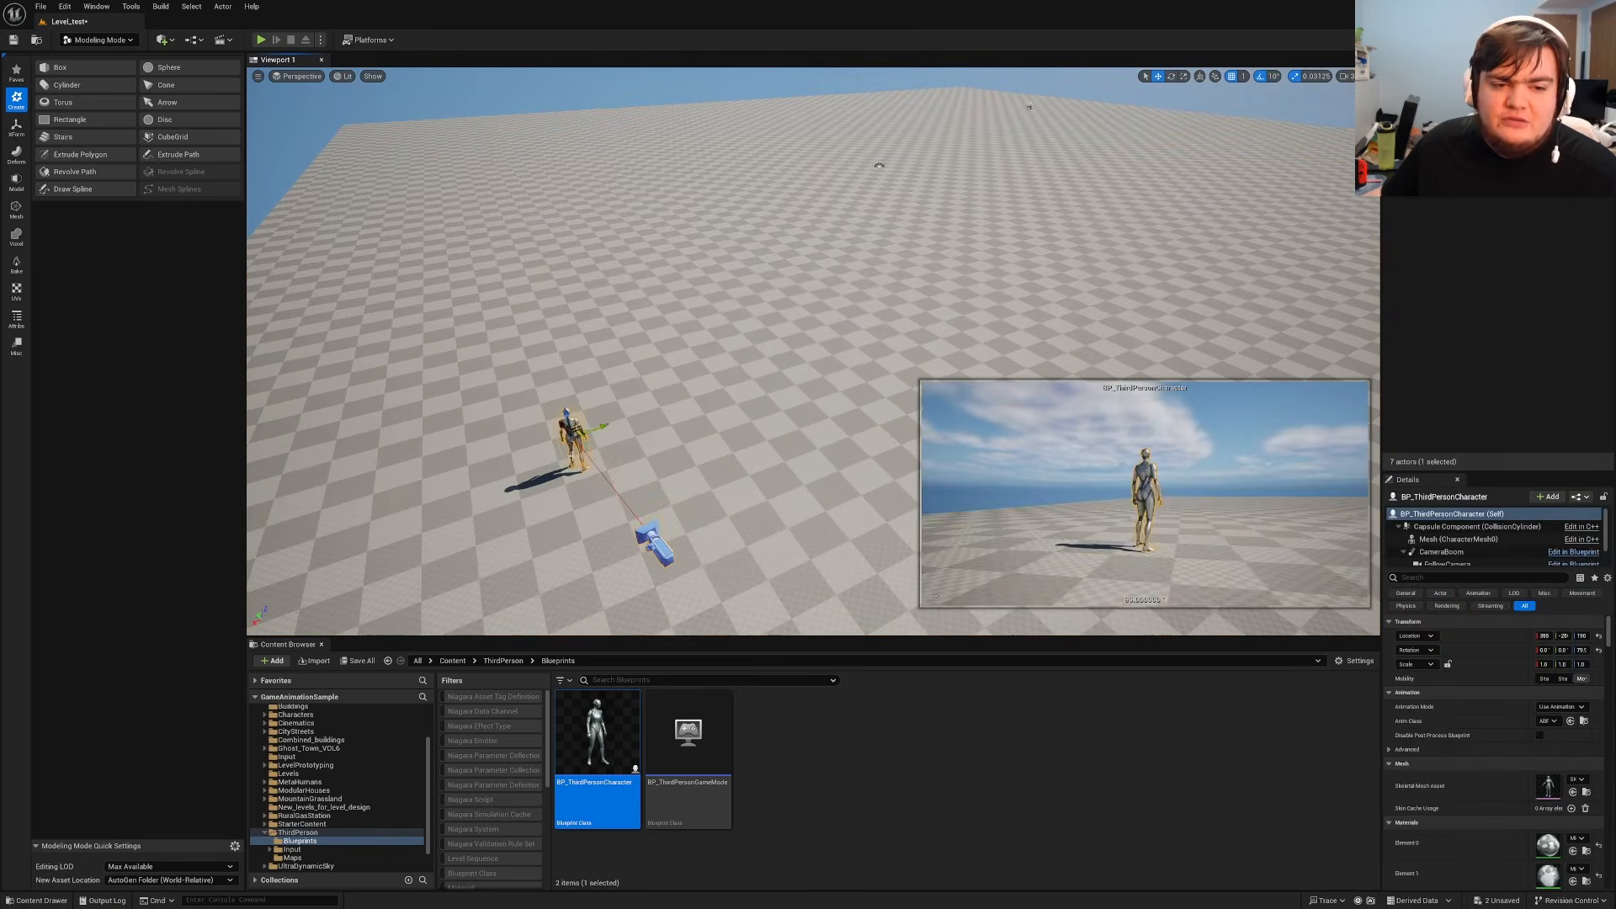
drag(600, 426, 598, 427)
key(Escape)
right_drag(603, 428, 716, 400)
key(s)
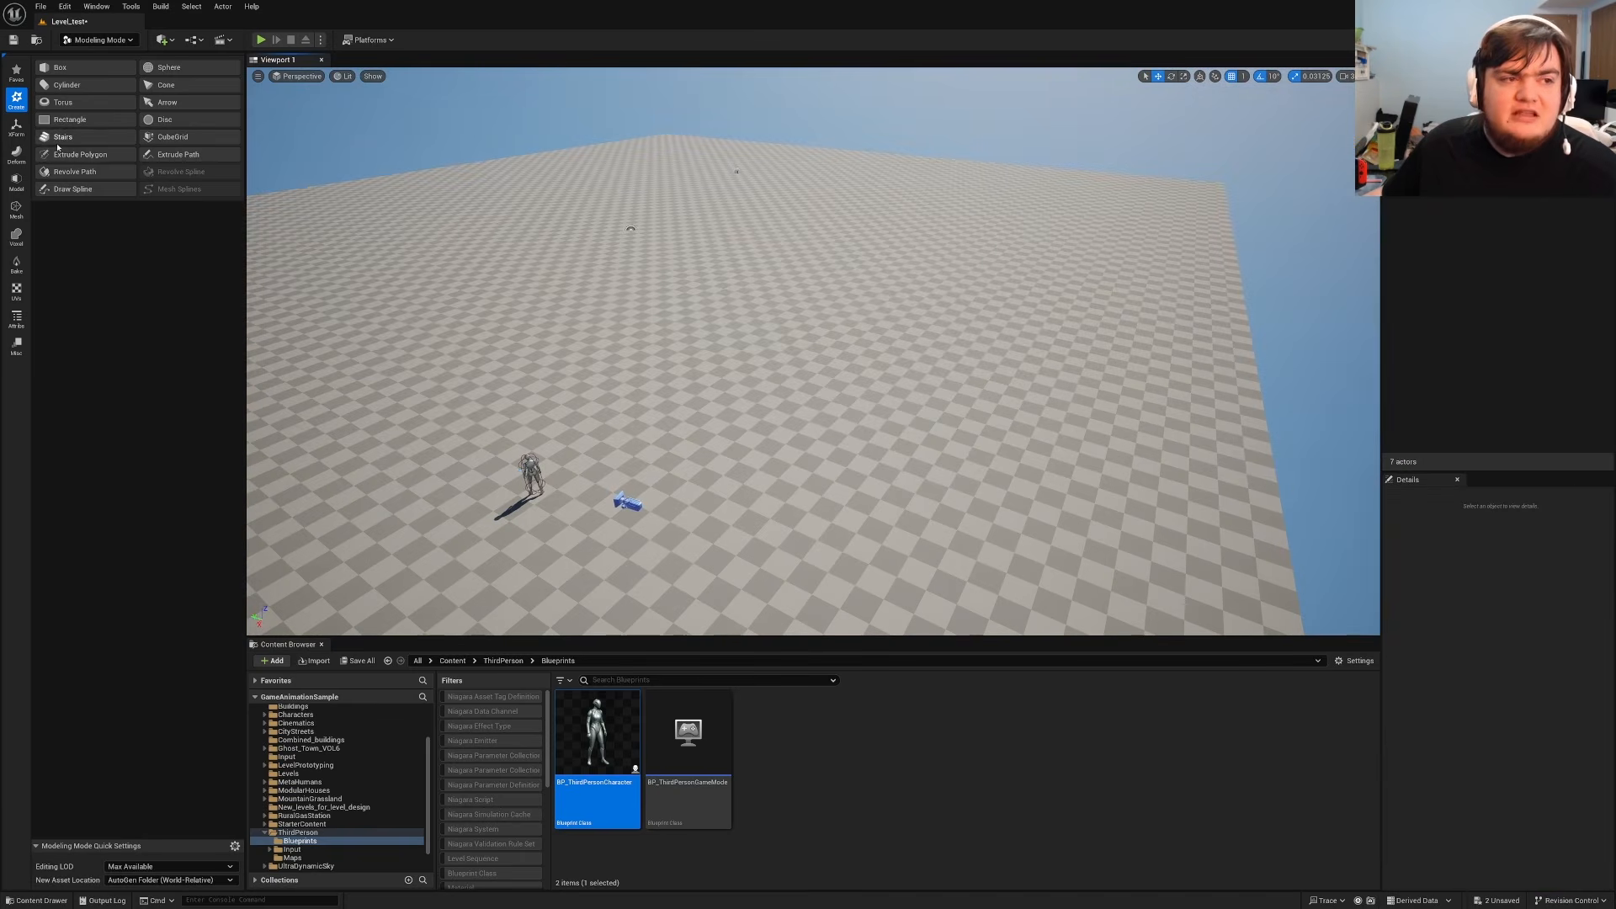
With CubeGrid, select a one-cell-wide strip along the floor's edge beside the character and raise it into a perimeter wall.
click(163, 135)
key(s)
right_drag(539, 337, 434, 337)
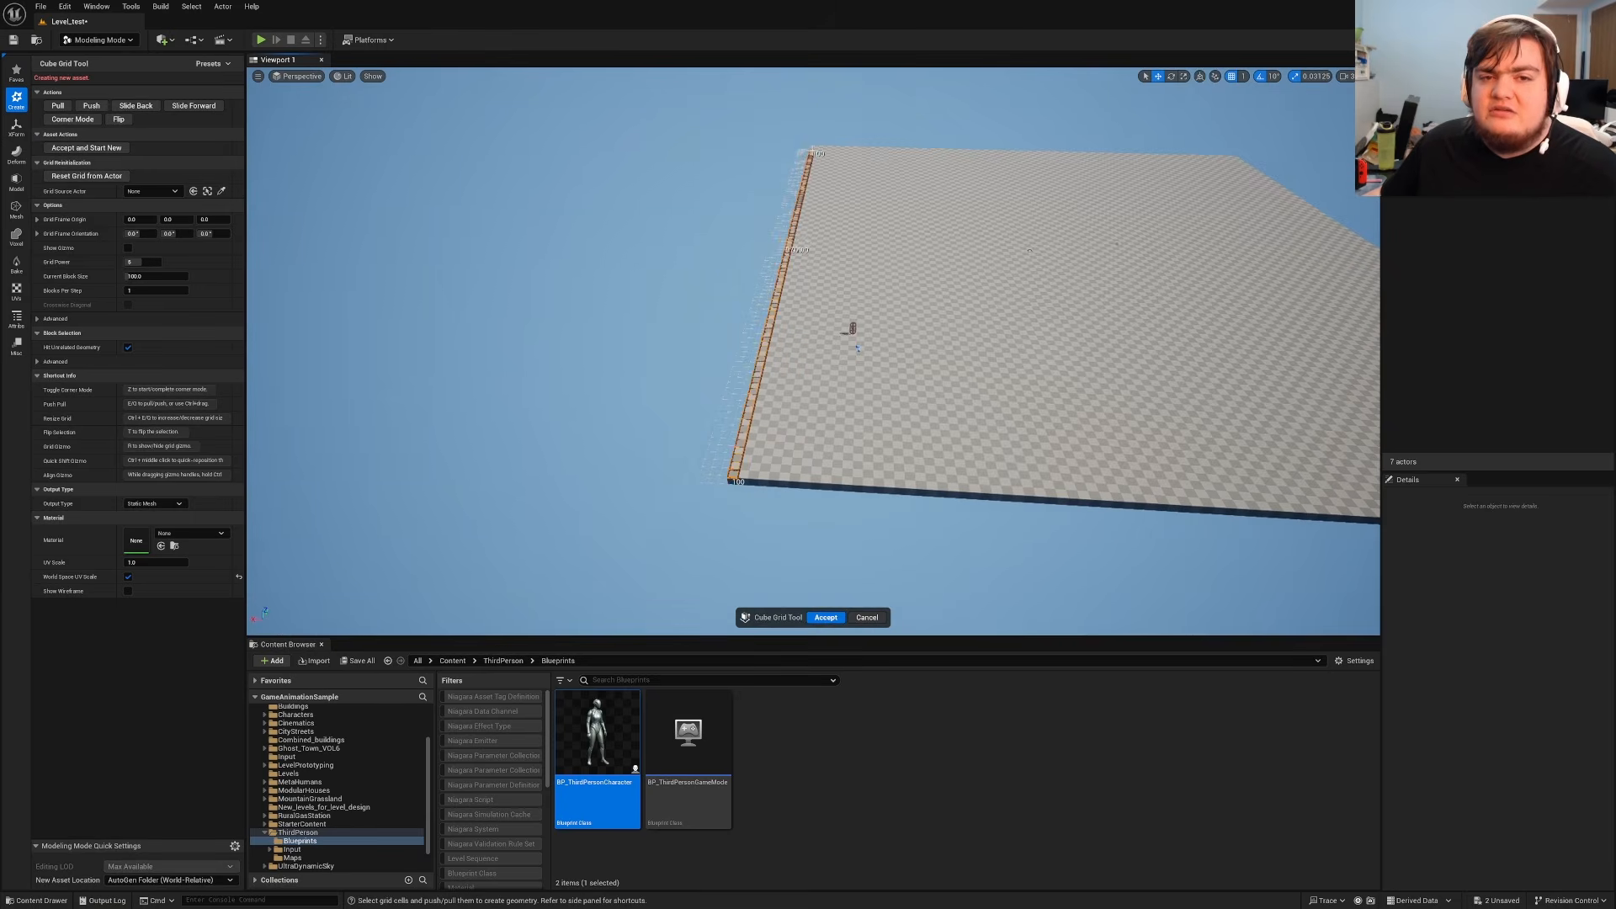
ctrl+drag(811, 164, 815, 141)
Select a one-cell-wide strip running inward from the perimeter wall and pull it up into an interior wall.
right_drag(815, 141, 692, 235)
key(w)
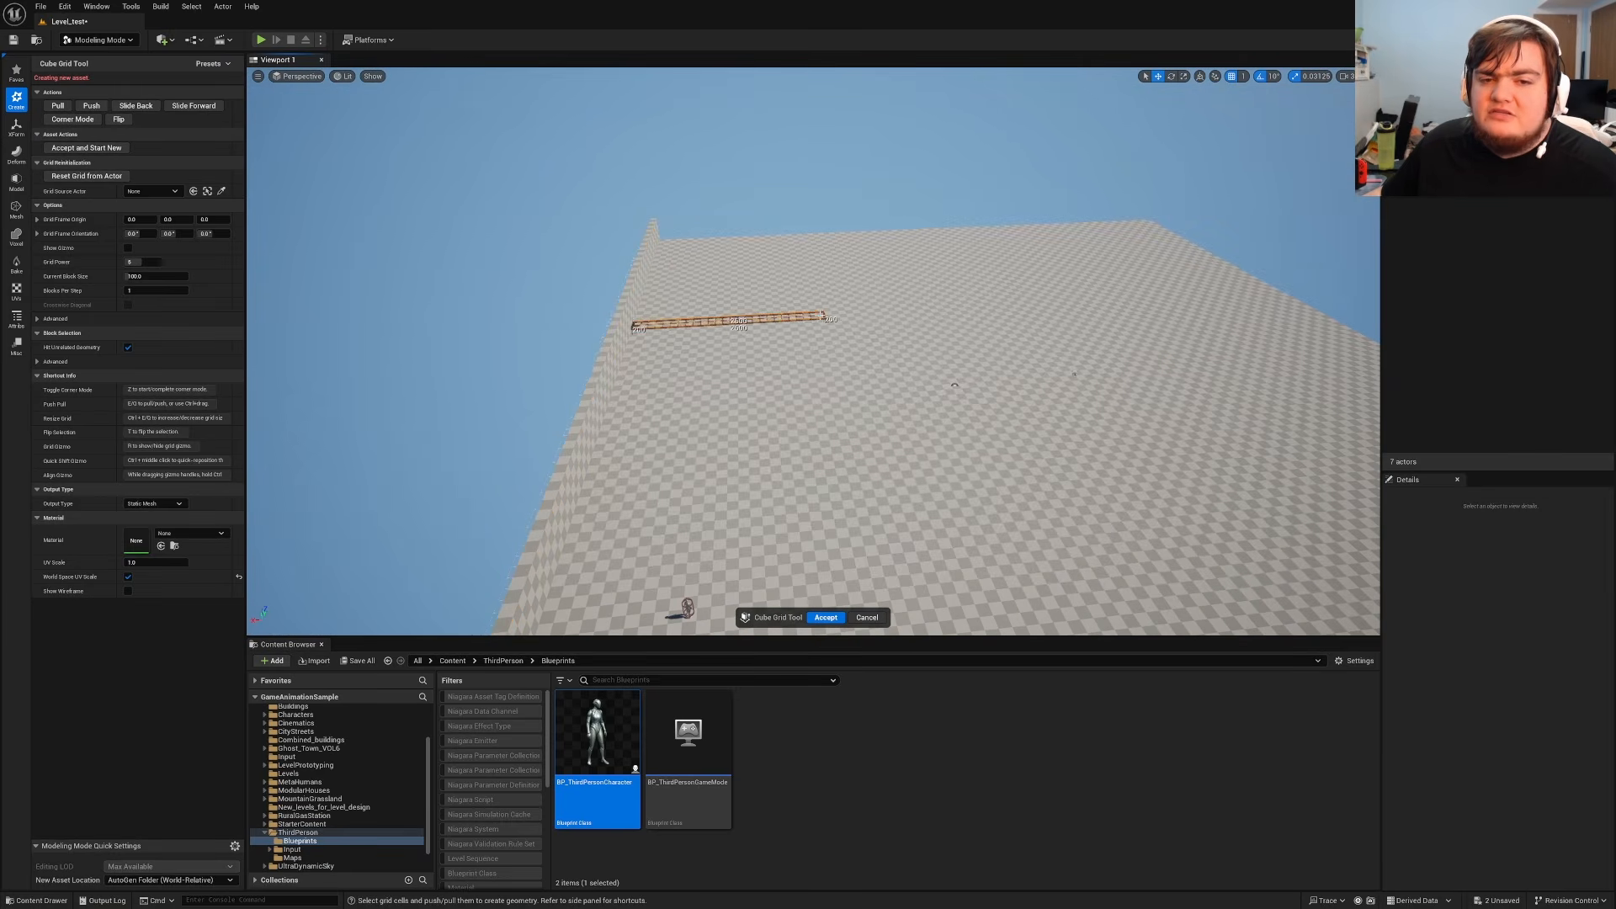
key(e)
right_drag(827, 314, 1048, 315)
key(a)
key(s)
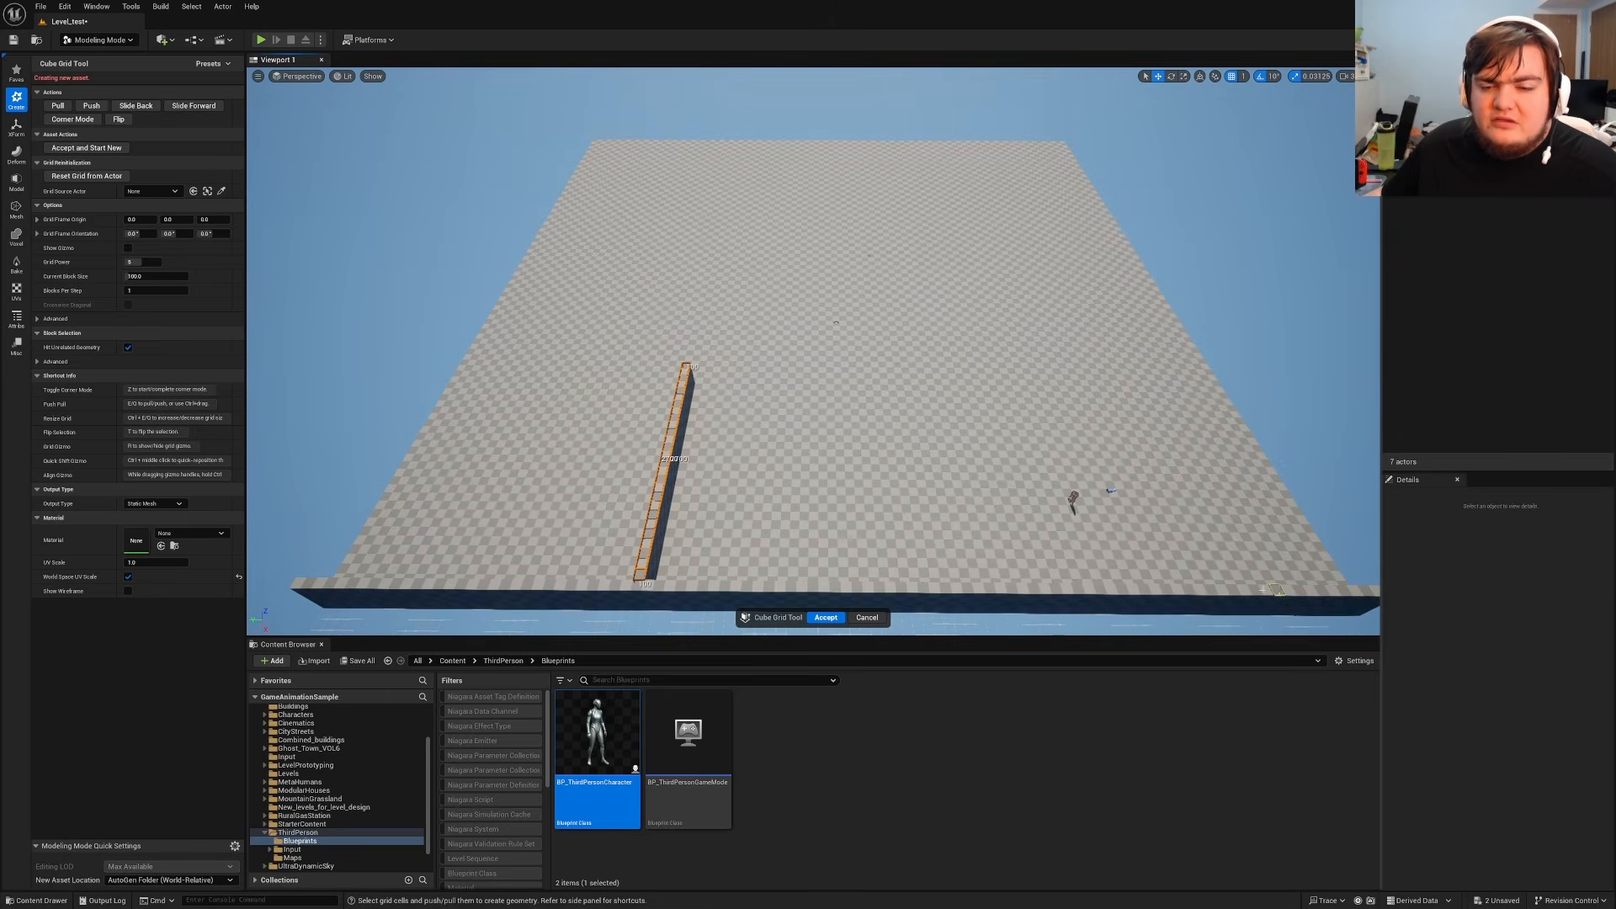
Select a large 3200 by 2800 rectangle of floor cells at the interior wall's inner end and pull it up four steps into a block.
key(w)
right_drag(669, 386, 555, 316)
key(d)
key(w)
key(s)
mouse_move(583, 377)
right_down()
mouse_move(530, 421)
mouse_move(581, 431)
mouse_move(583, 408)
right_up()
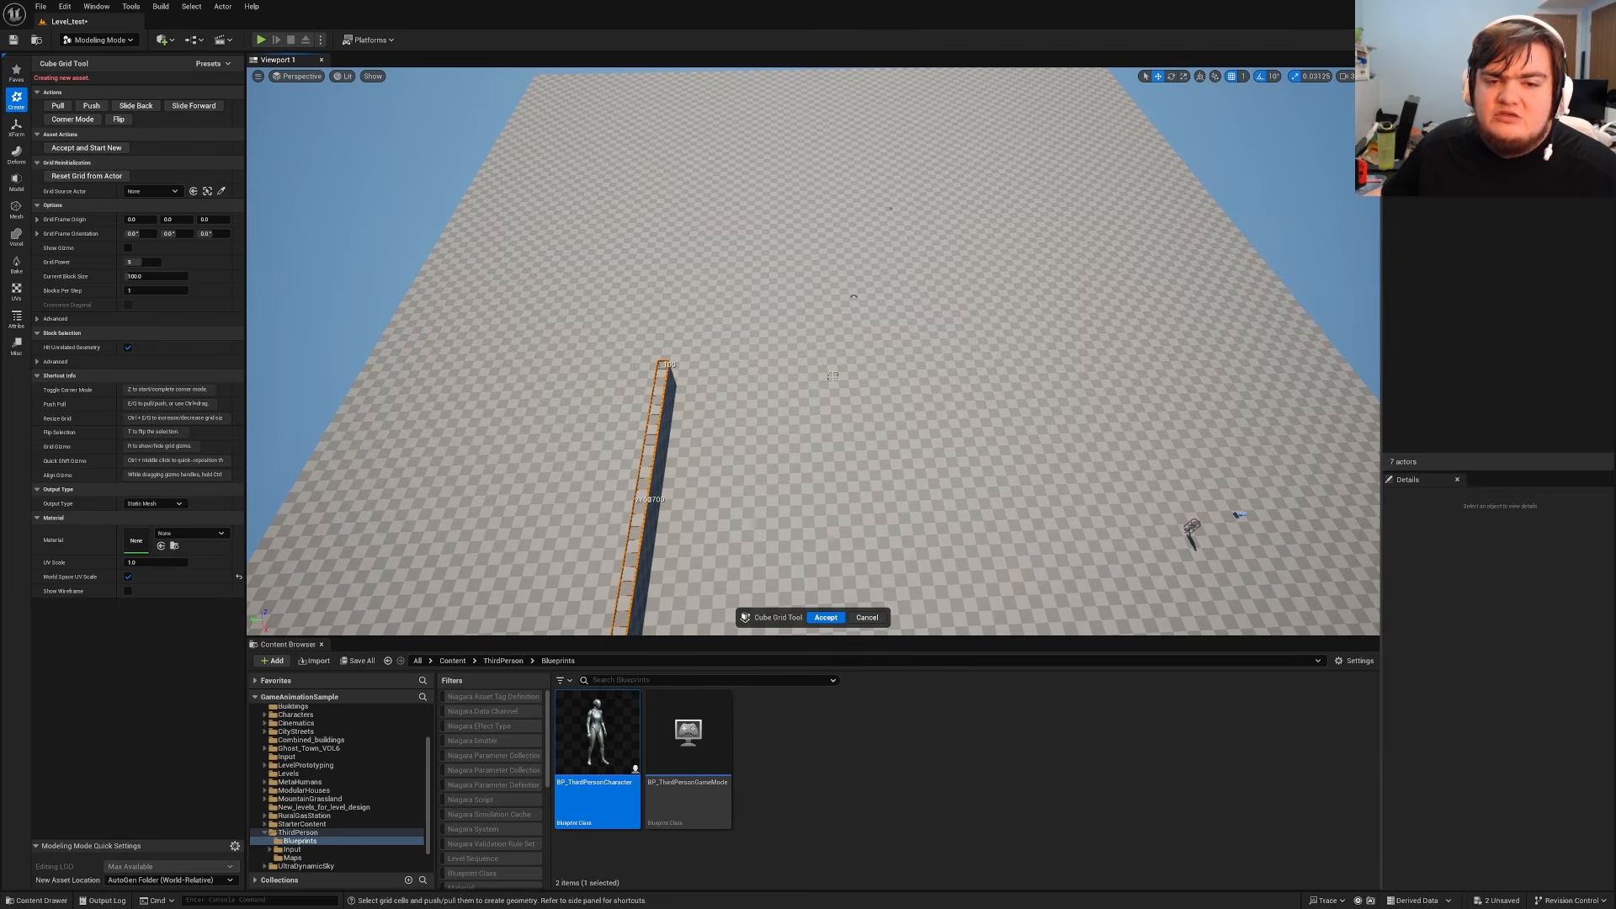
drag(794, 347, 577, 217)
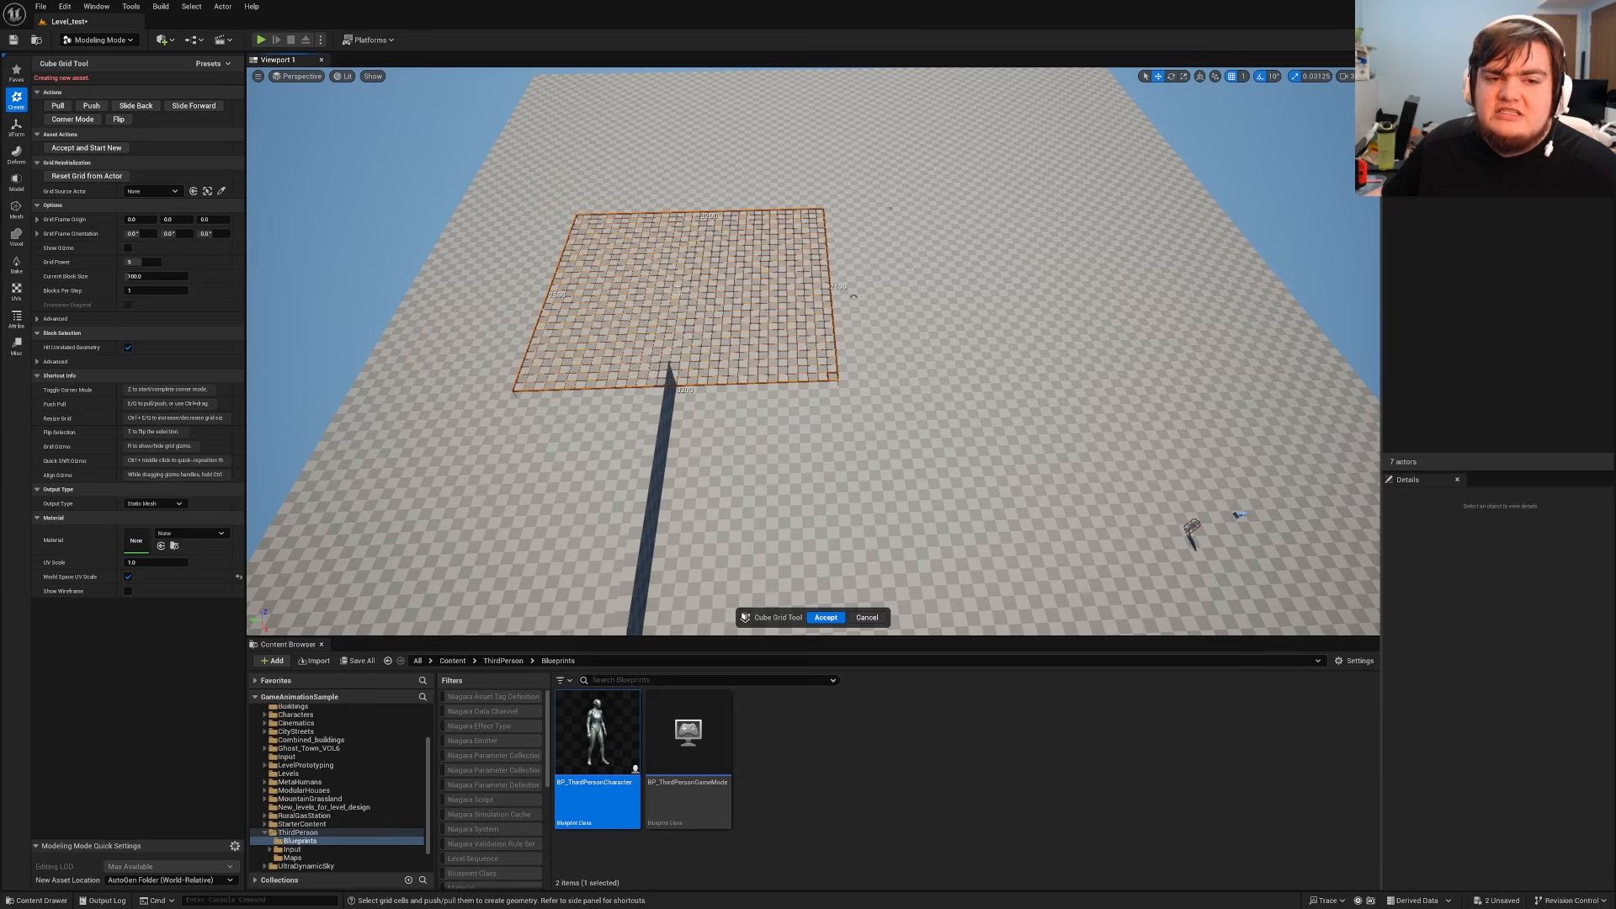
key(e)
key(e)
key(e)
key(e)
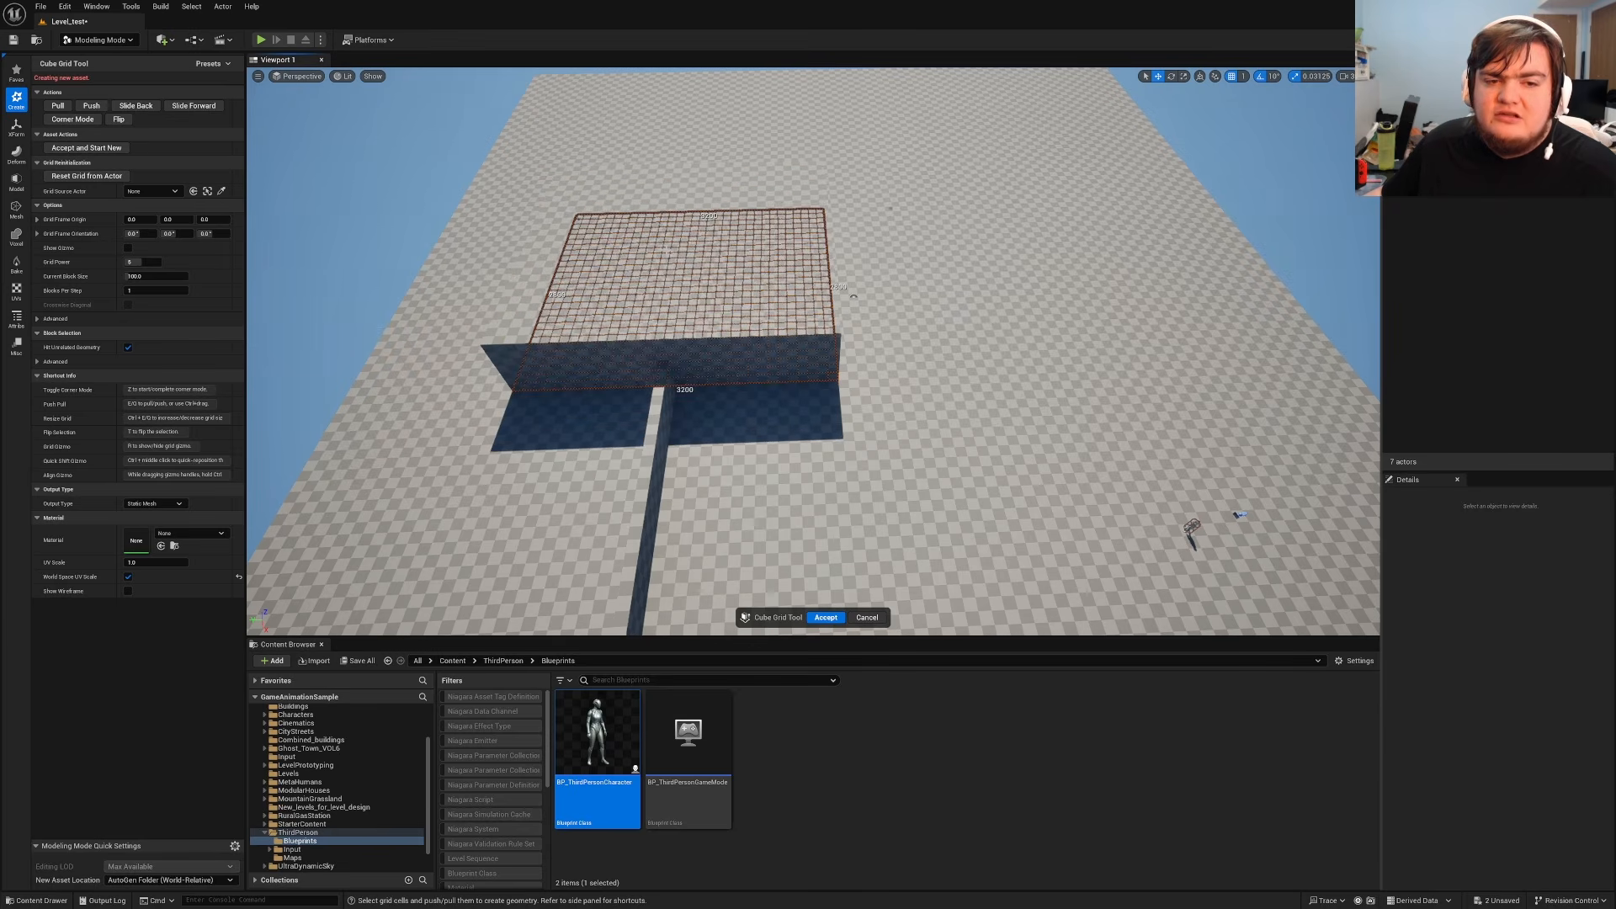
Pull up a second rectangular block, 3400 long, across the open floor from the first one.
right_drag(813, 351, 834, 202)
key(w)
key(q)
mouse_move(844, 280)
right_down()
mouse_move(846, 316)
mouse_move(845, 282)
right_up()
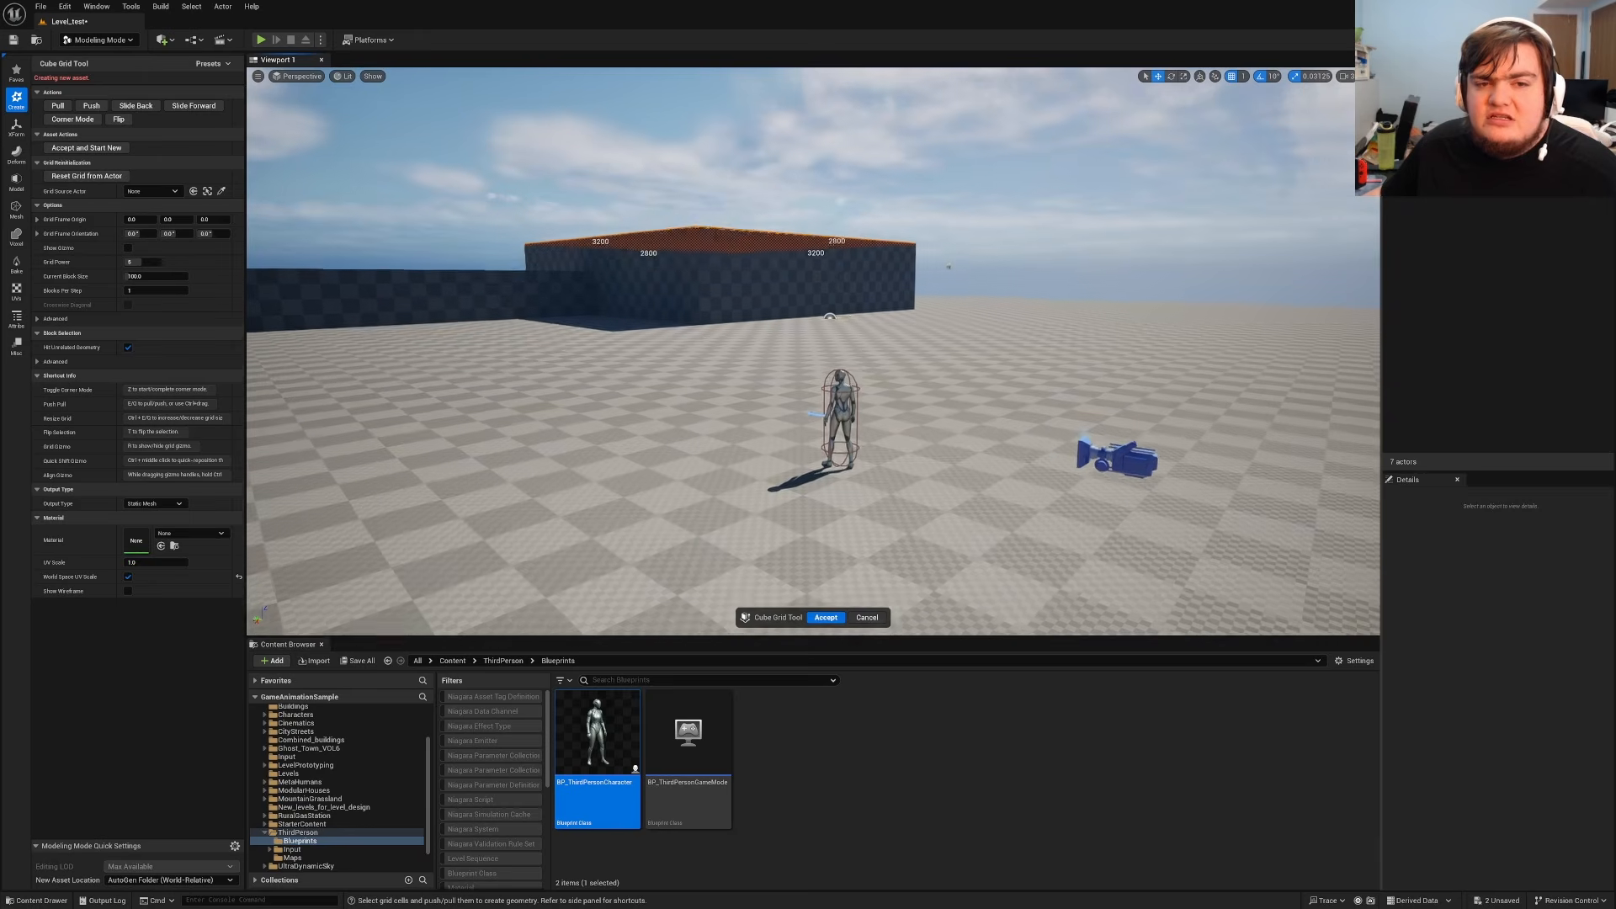
key(q)
key(q)
key(q)
key(w)
right_drag(813, 351, 787, 480)
key(e)
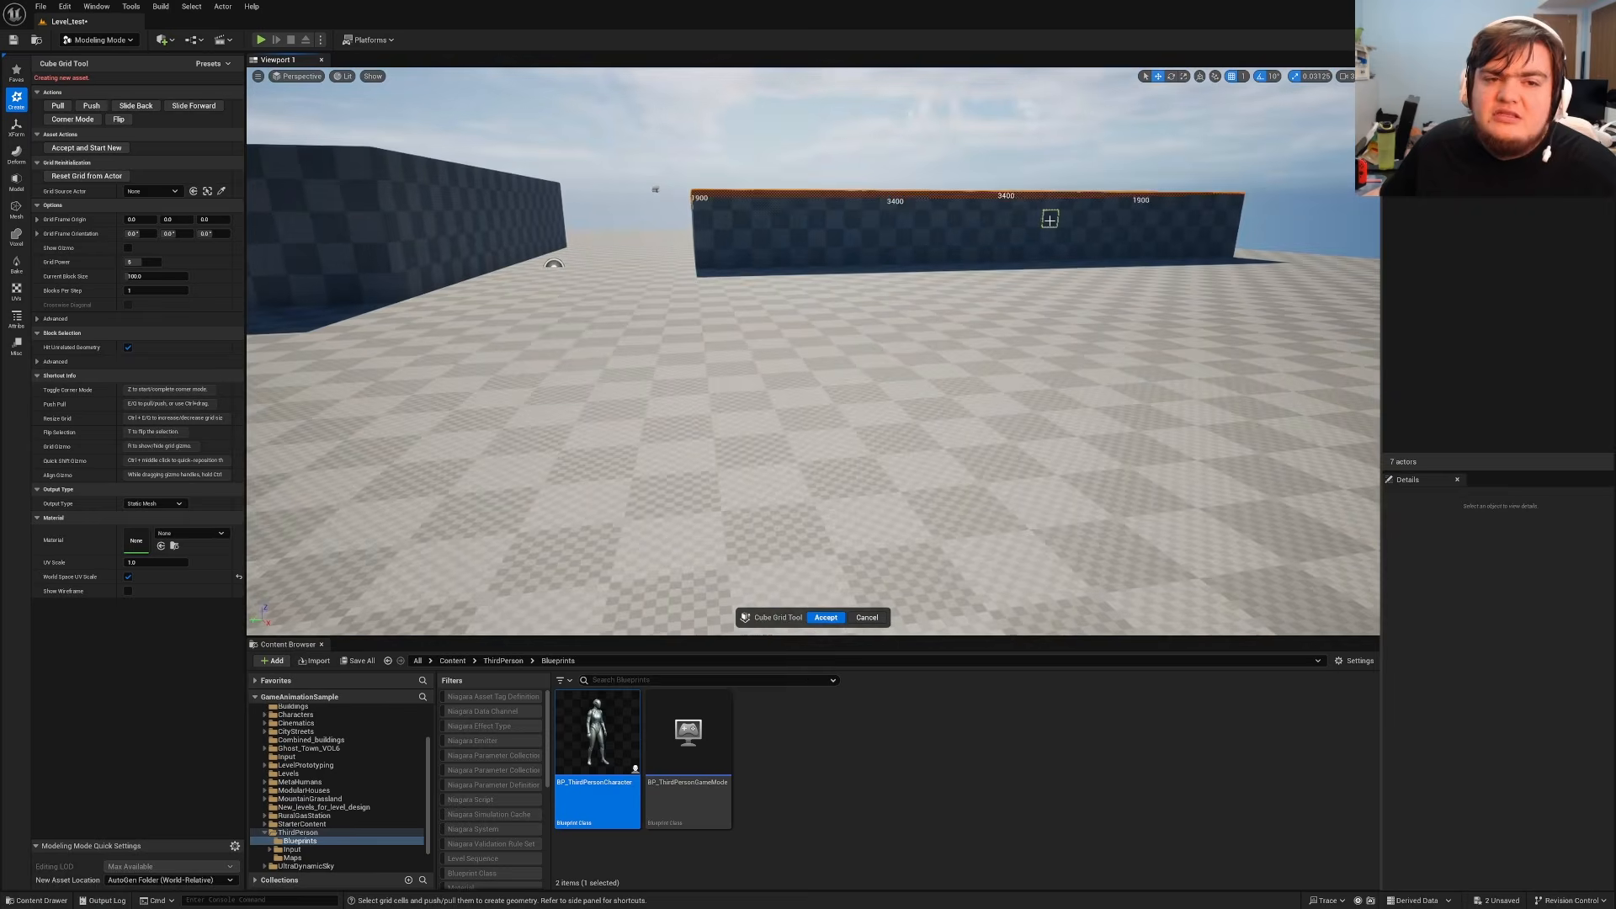
Select a 200 by 200 patch of cells on a block's side wall and push it in to form a window opening.
key(s)
right_drag(1049, 216, 926, 261)
key(d)
key(s)
key(w)
key(s)
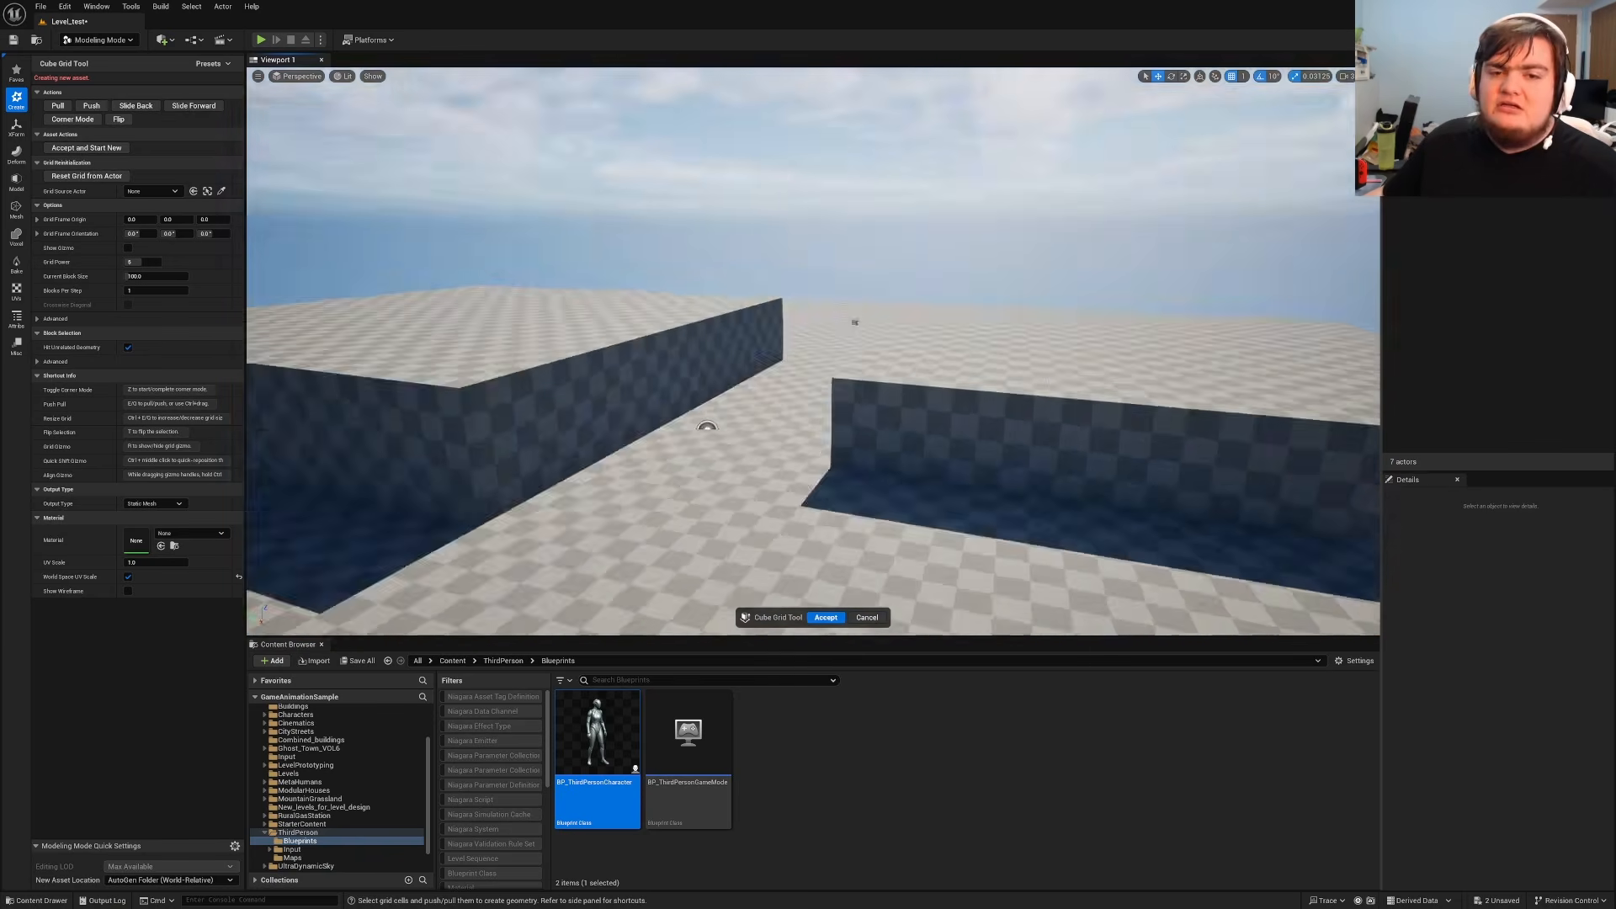
right_drag(813, 351, 1090, 471)
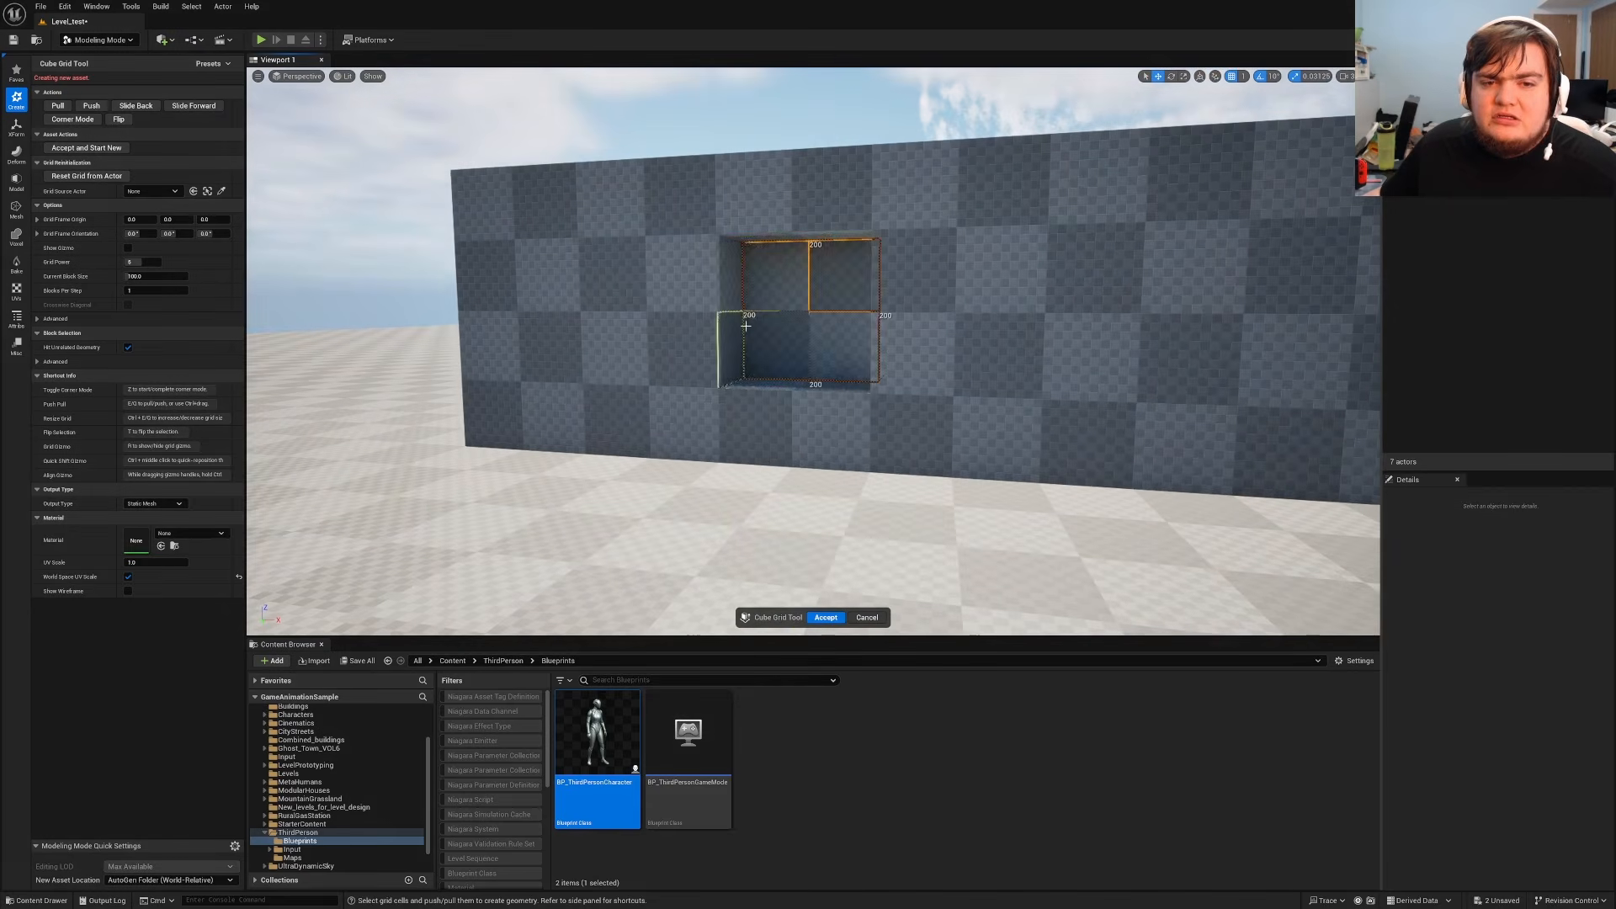
Push a narrow opening, one cell wide, into the large block's wall close to its corner.
key(d)
right_drag(965, 397, 741, 397)
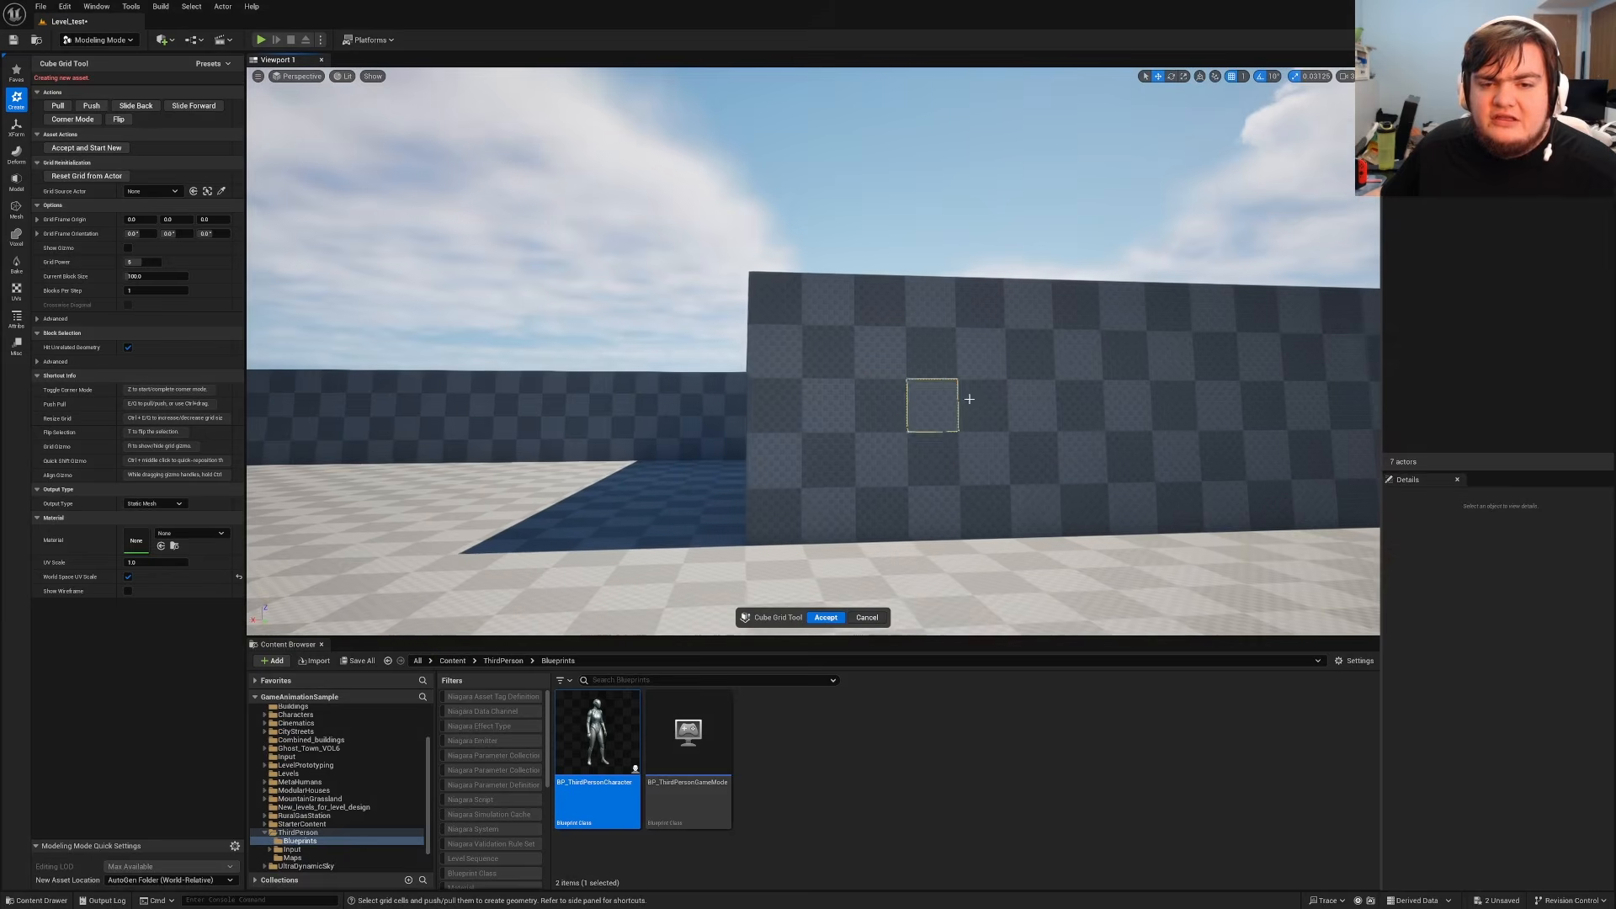
key(q)
key(a)
right_drag(931, 453, 1170, 446)
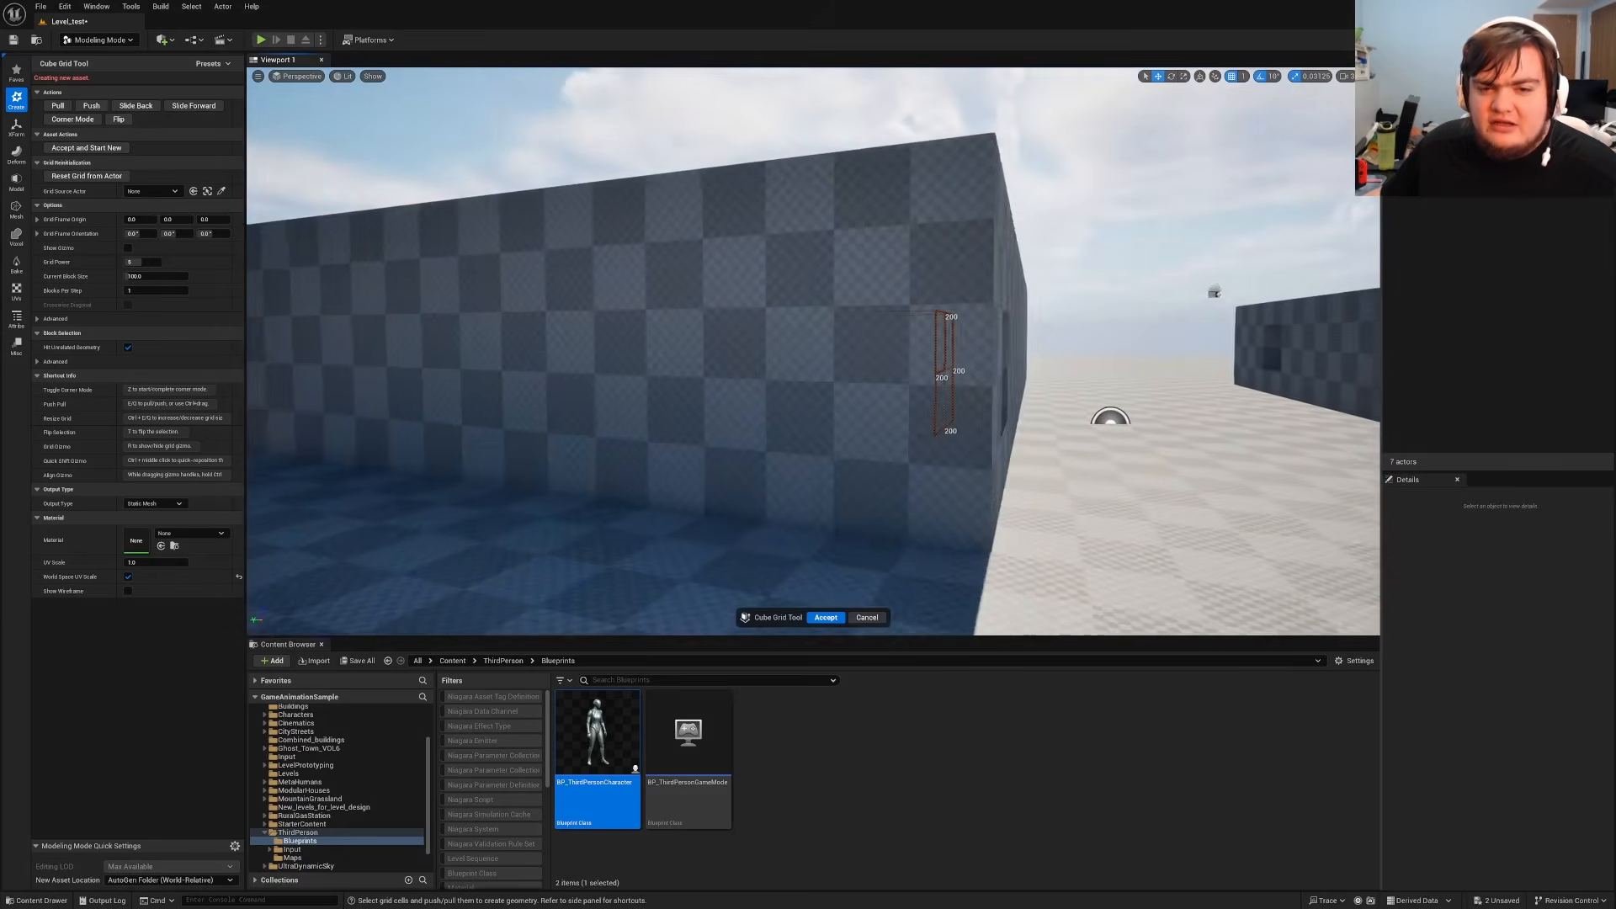
key(q)
Pull a single 100 by 100 cell out of the wall directly above the narrow opening.
mouse_move(807, 422)
right_down()
mouse_move(926, 480)
mouse_move(1111, 446)
mouse_move(1167, 402)
mouse_move(821, 408)
right_up()
key(a)
key(d)
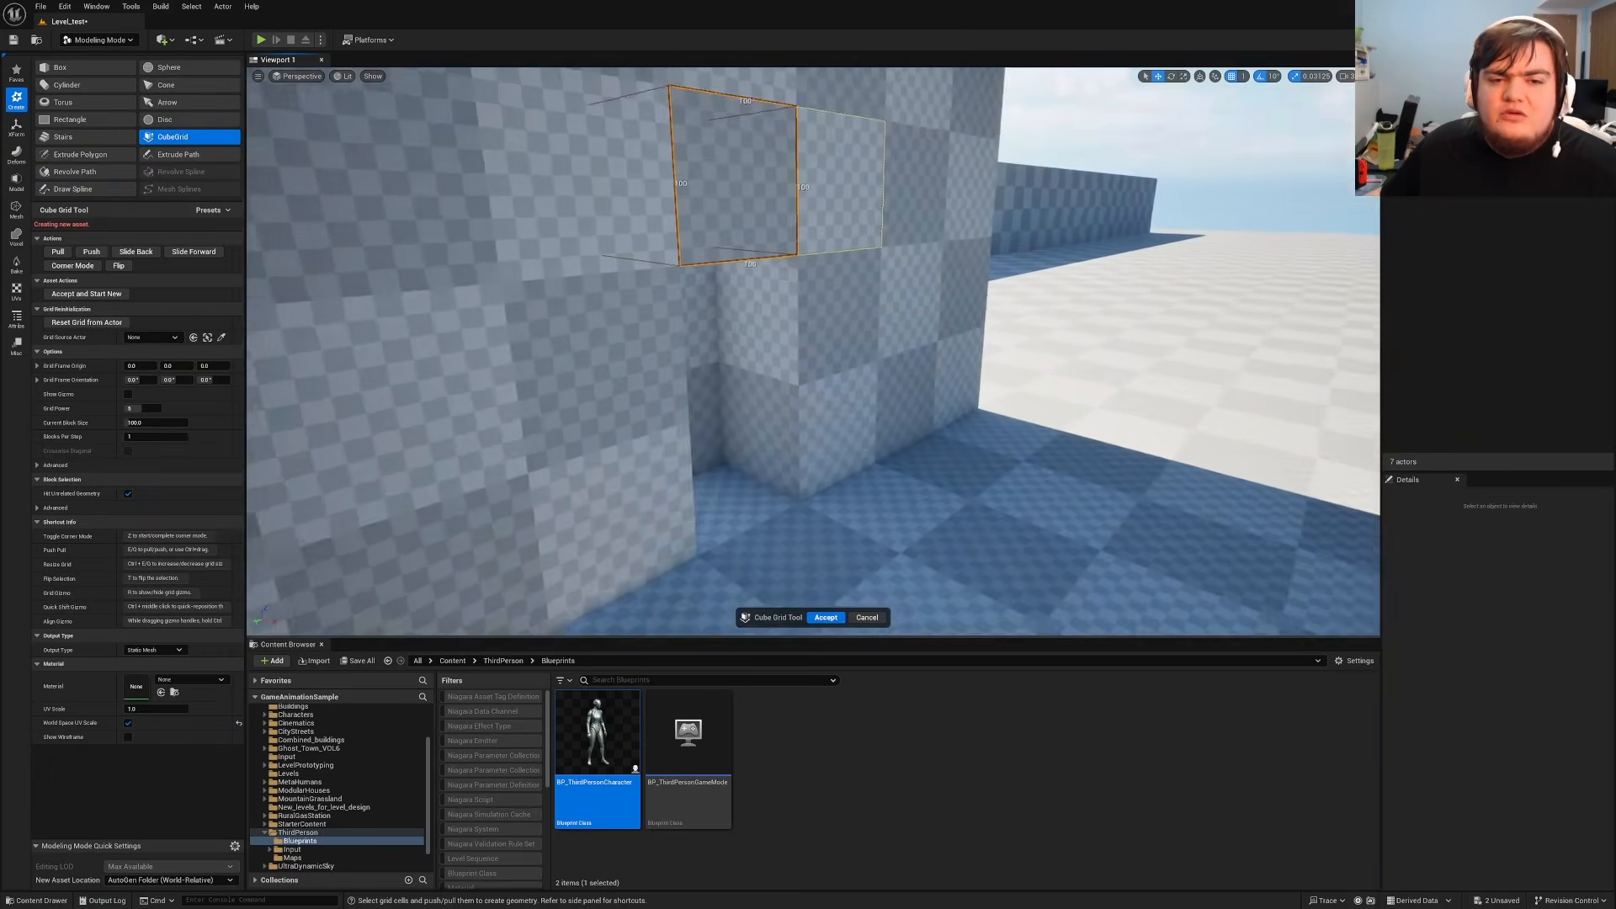
key(s)
right_drag(872, 164, 898, 143)
key(w)
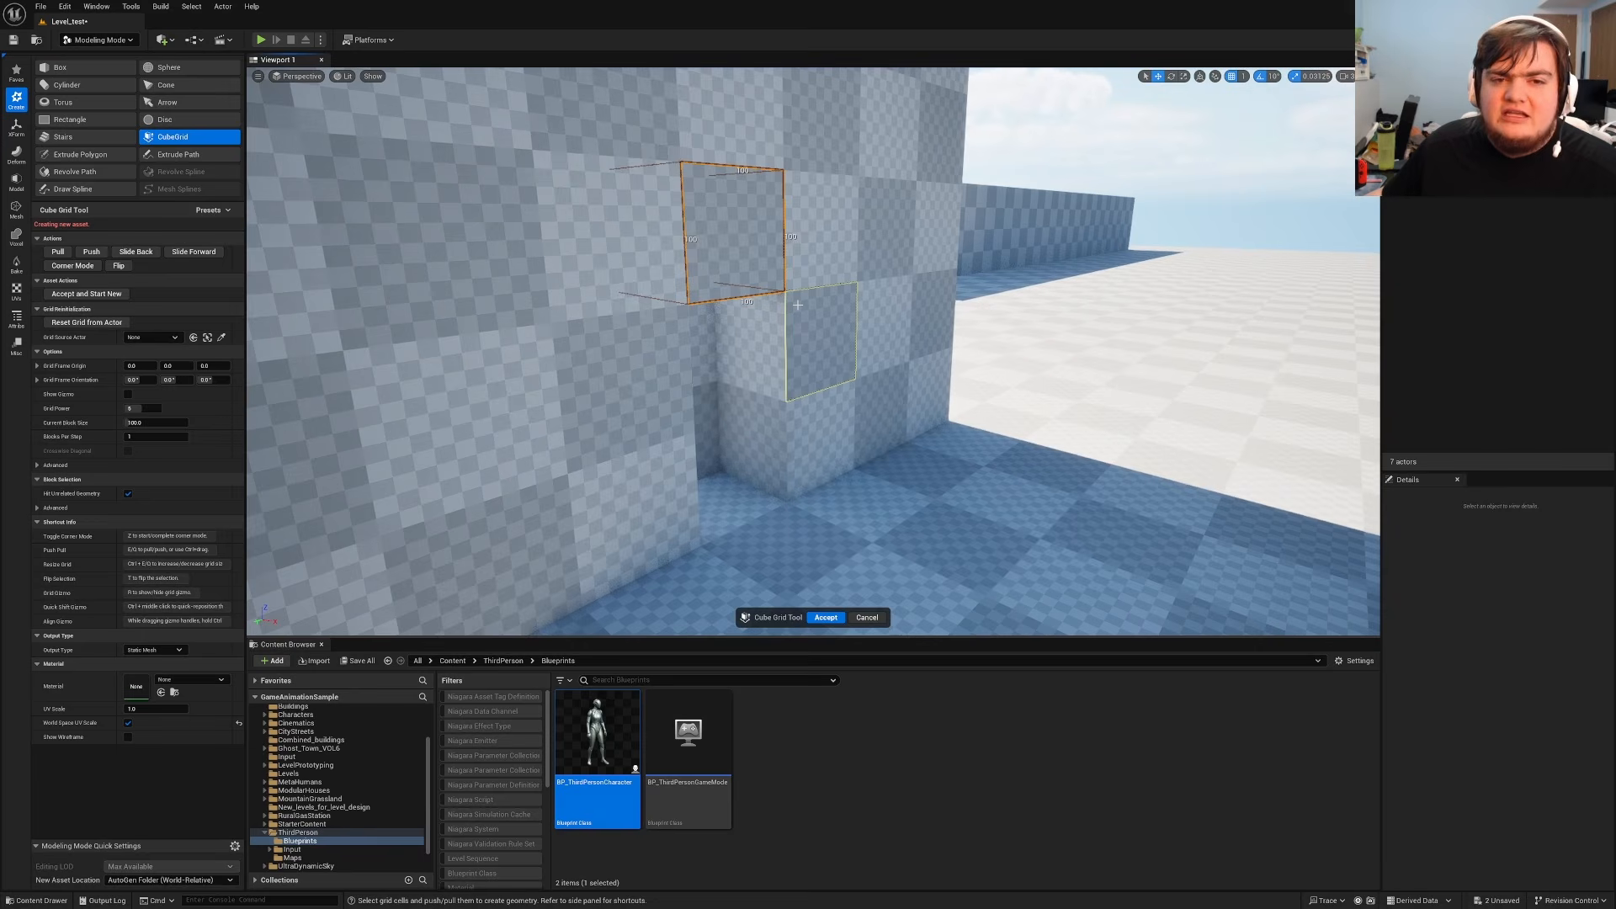
right_drag(879, 322, 887, 296)
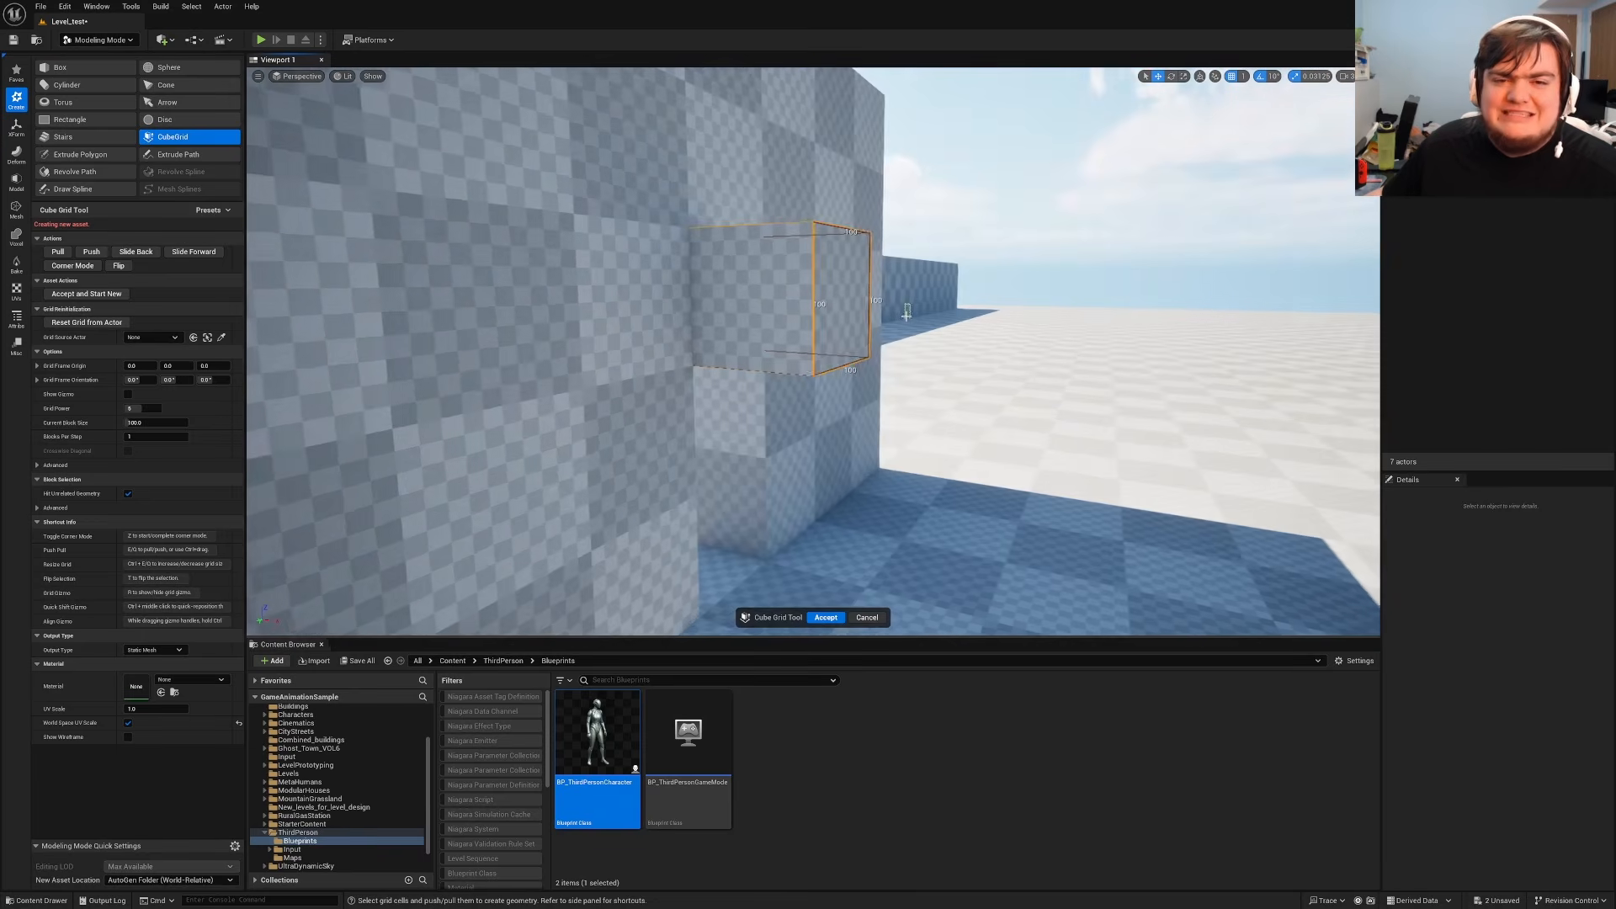
In Corner Mode, push in the protruding cell's two upper outer corners to form a sloped awning, and finish the corner edit.
key(z)
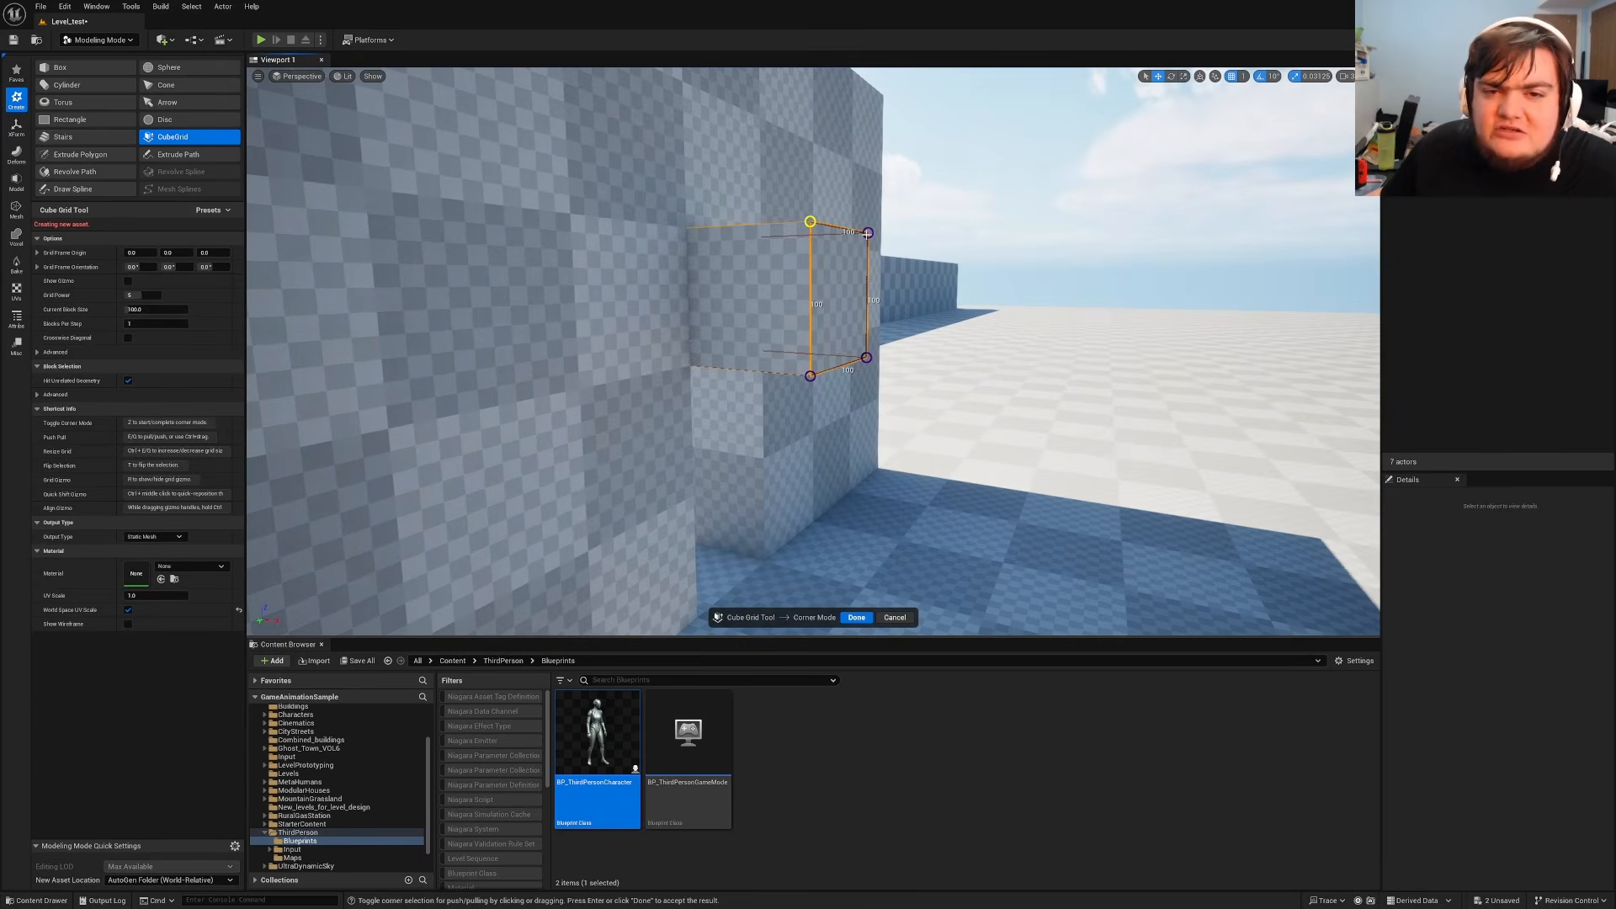
key(q)
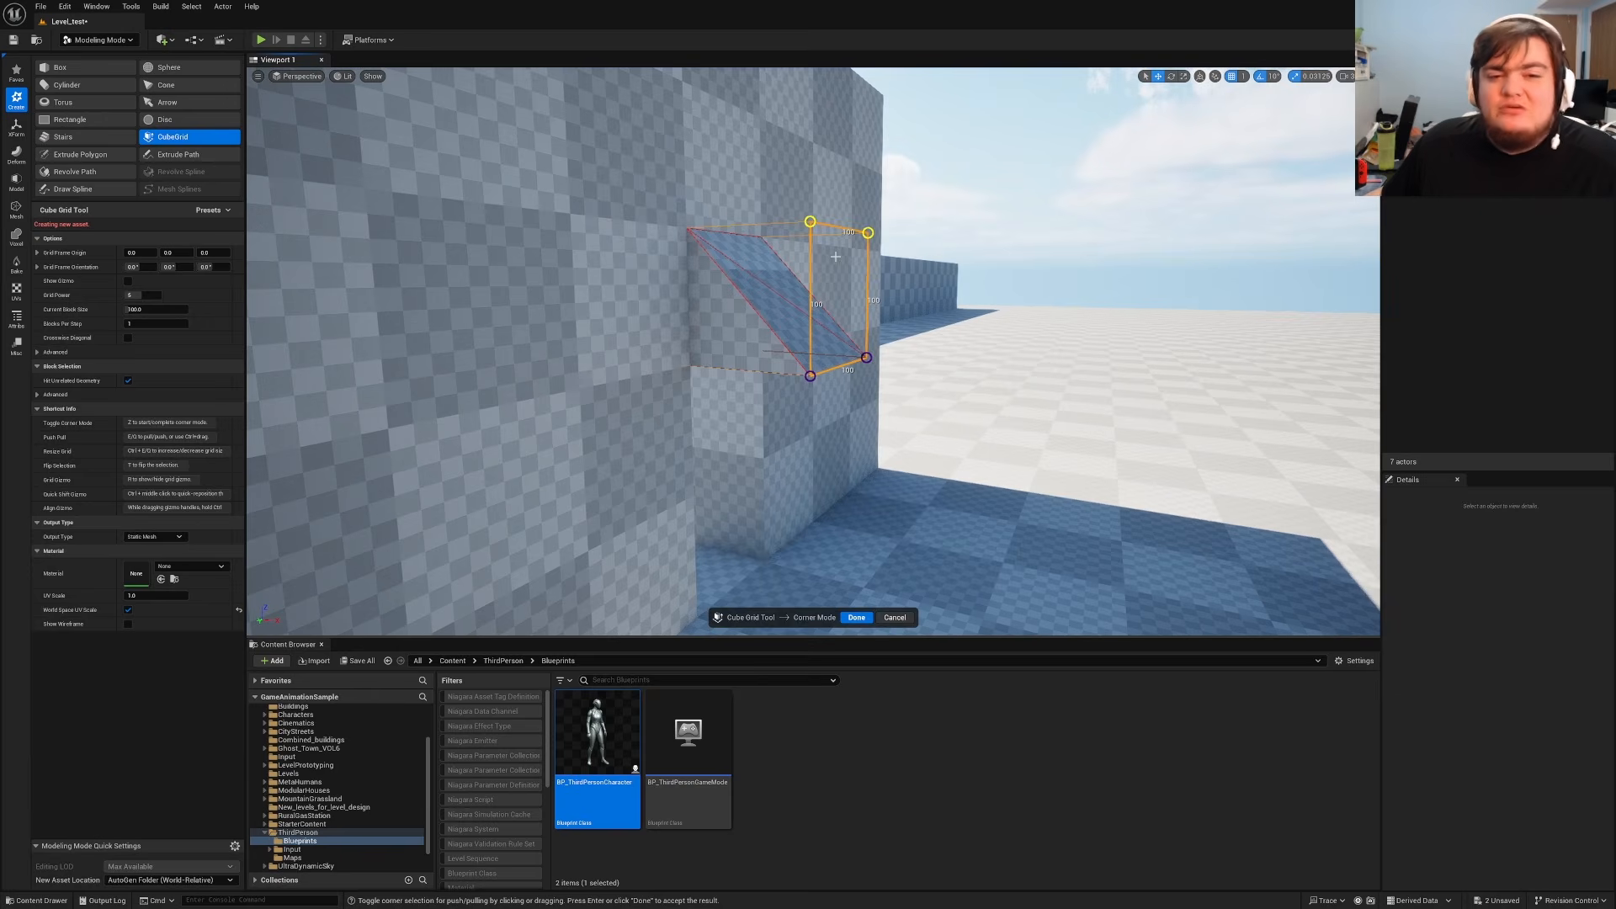
click(858, 619)
right_drag(870, 521, 699, 459)
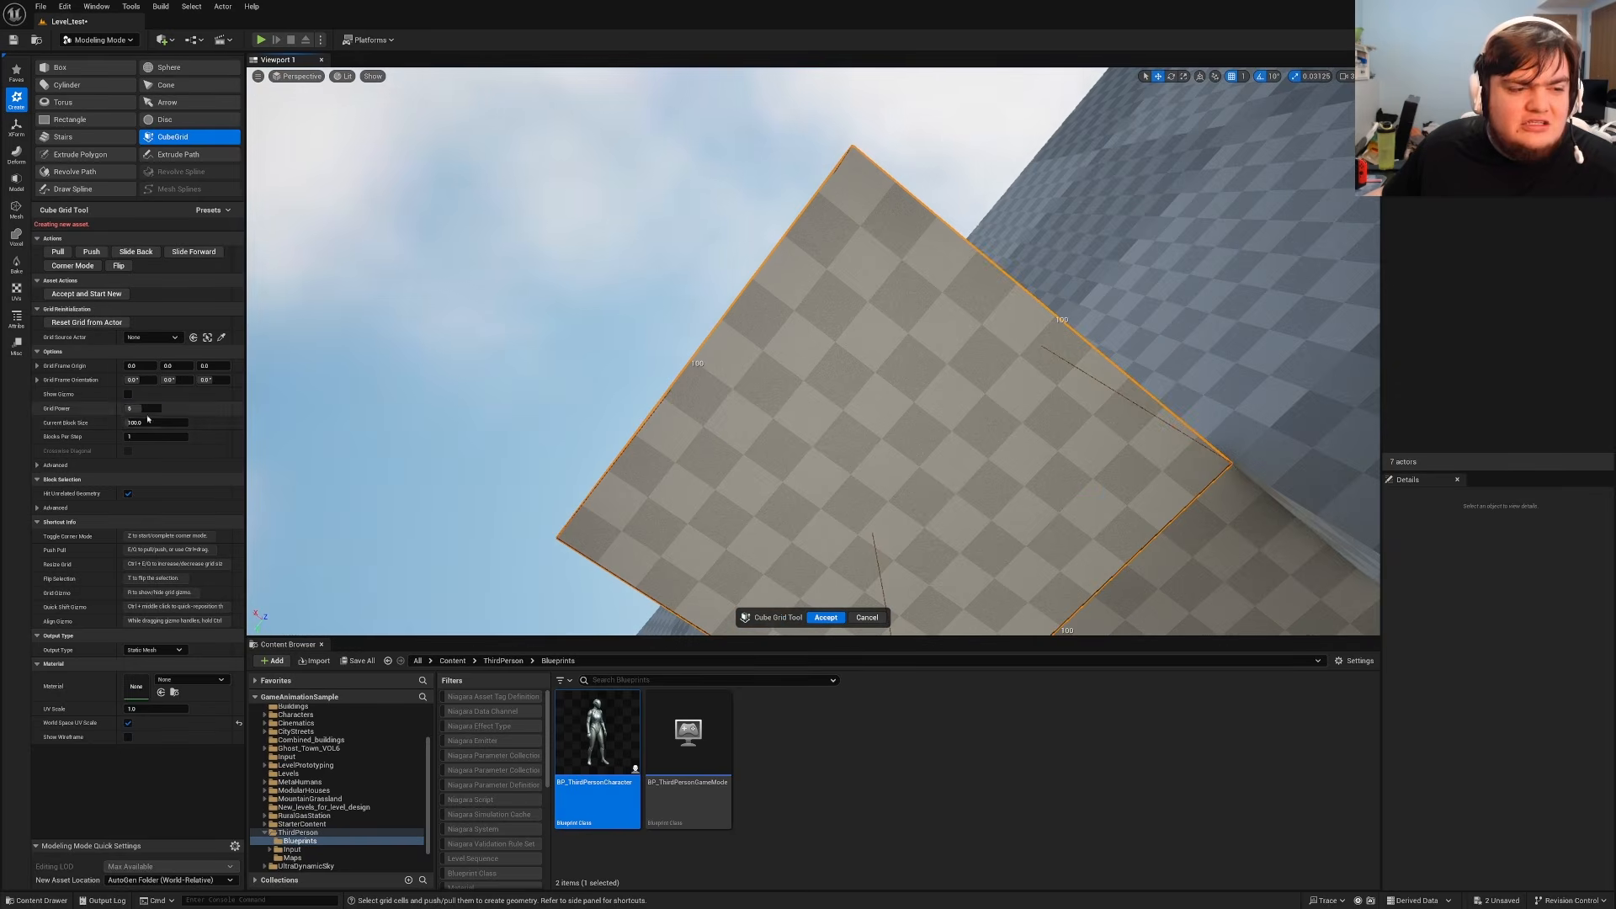
Select a long rectangle two cells high on the block's inner wall and push it in to make a recess.
text(2)
key(Return)
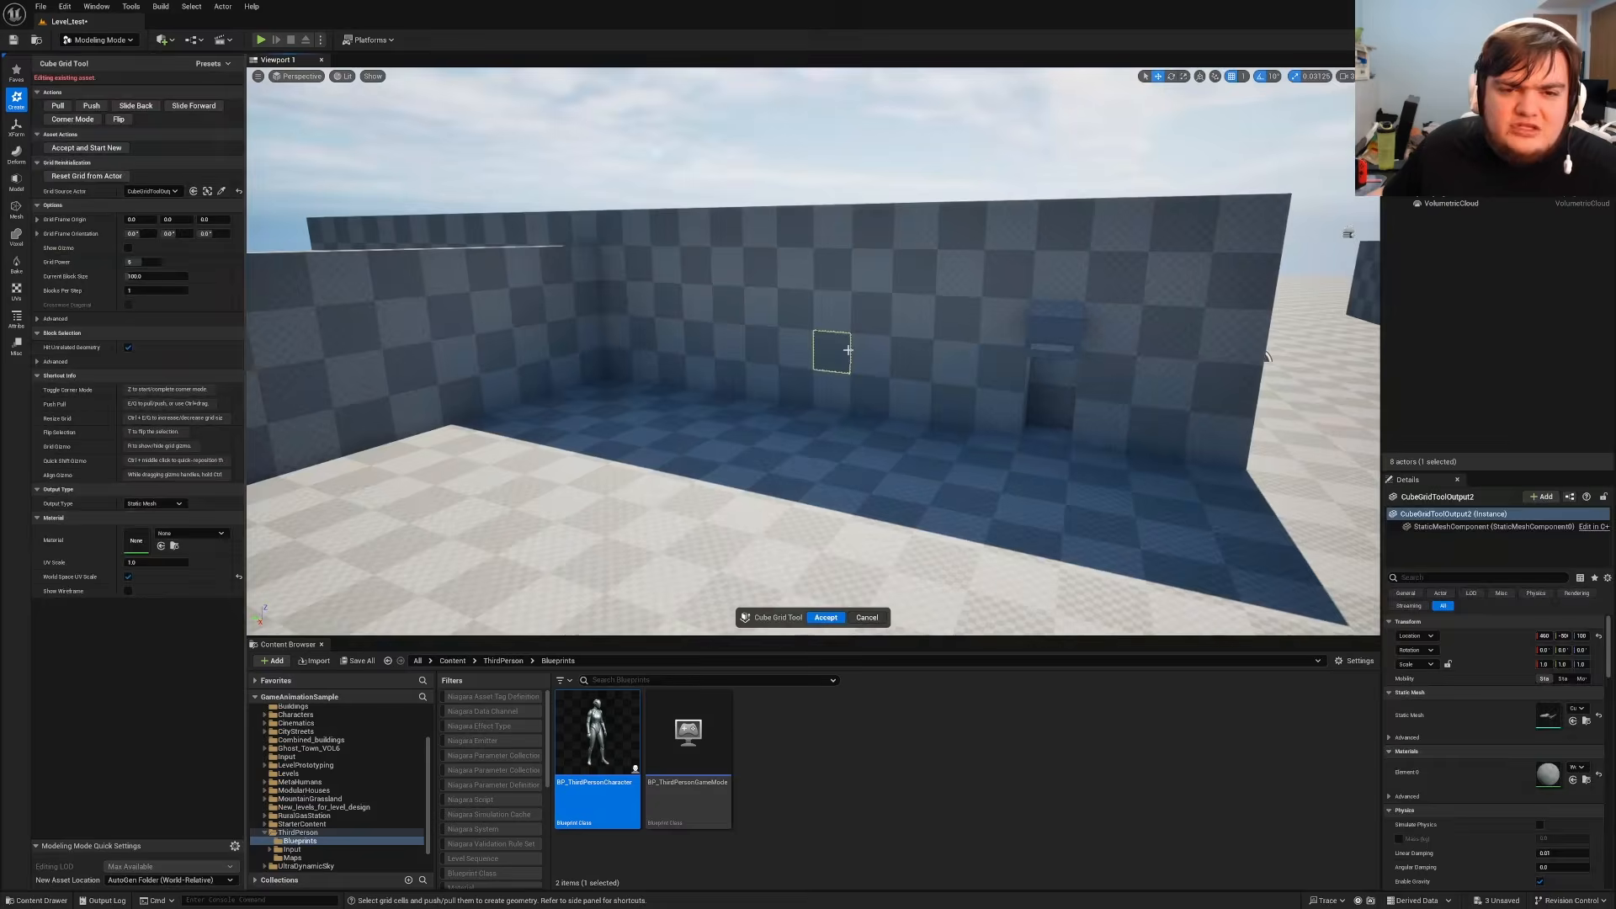
drag(833, 354, 676, 291)
key(q)
Set the grid power to 2 and extrude two thin vertical dividers from the recess's upper edge down to its base.
click(779, 304)
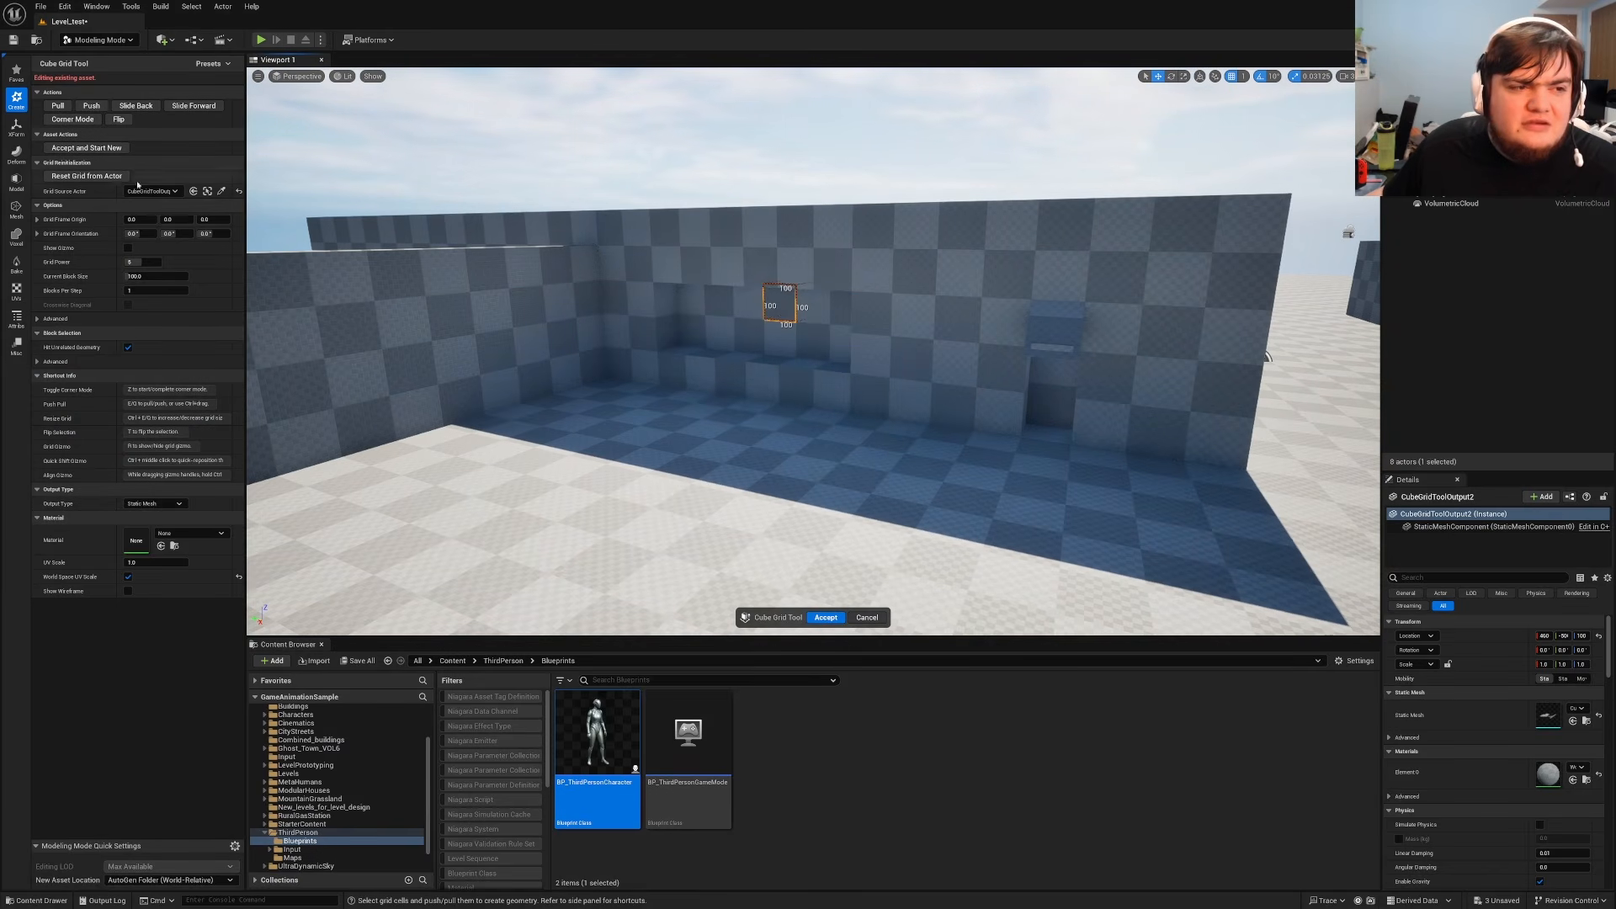
click(139, 262)
text(2)
key(Return)
key(w)
mouse_move(948, 429)
right_down()
mouse_move(909, 514)
mouse_move(949, 430)
right_up()
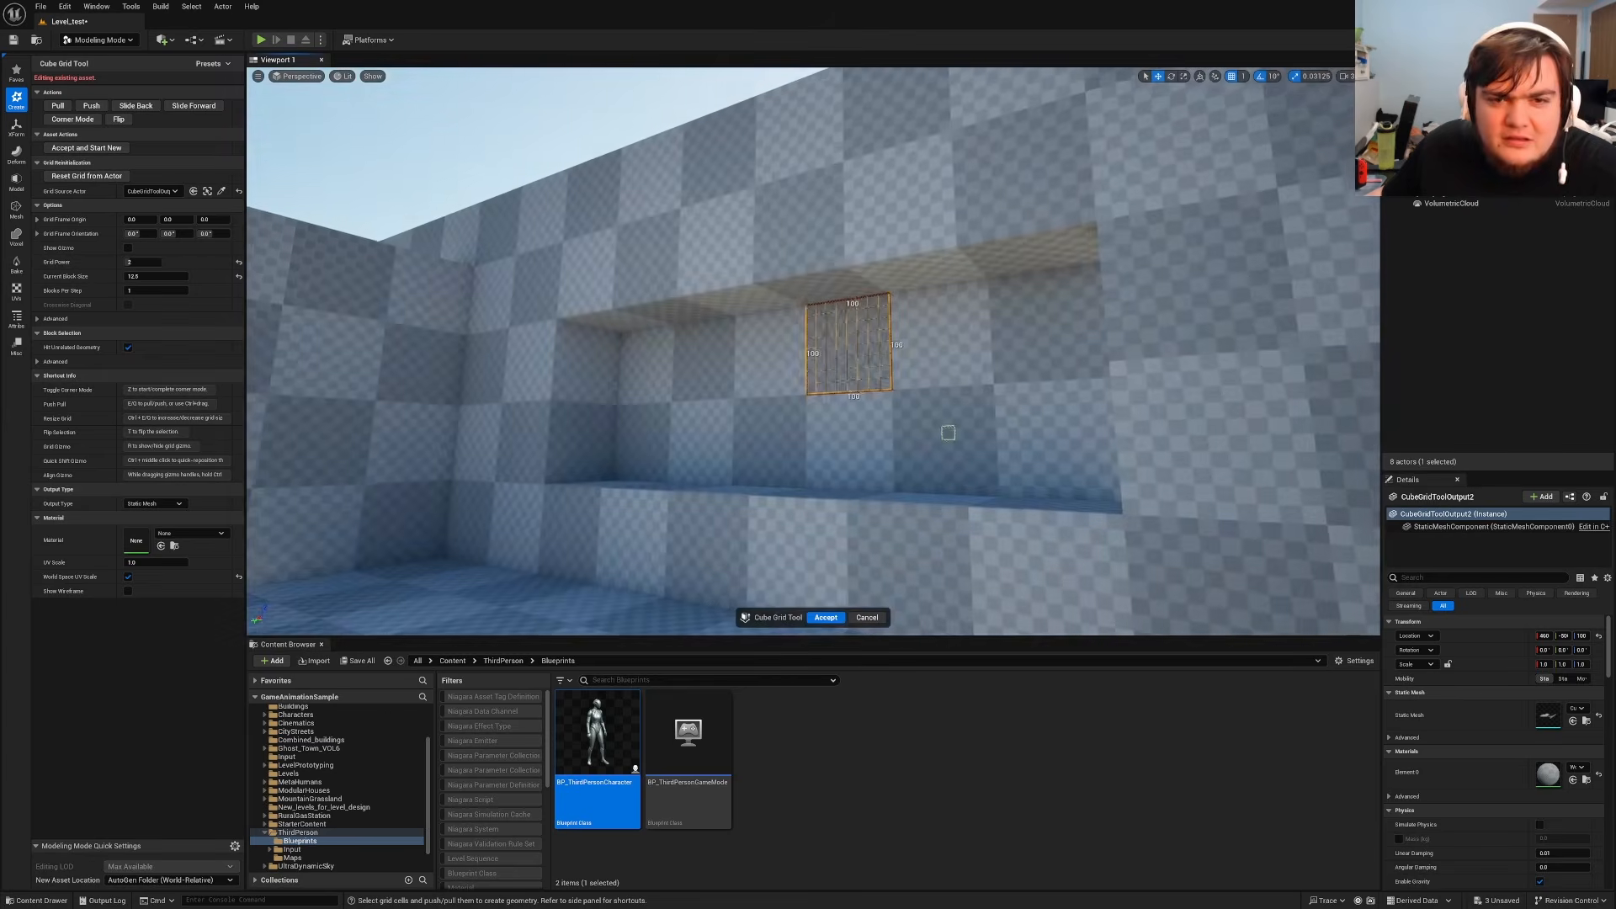
click(894, 259)
ctrl+drag(894, 258, 890, 498)
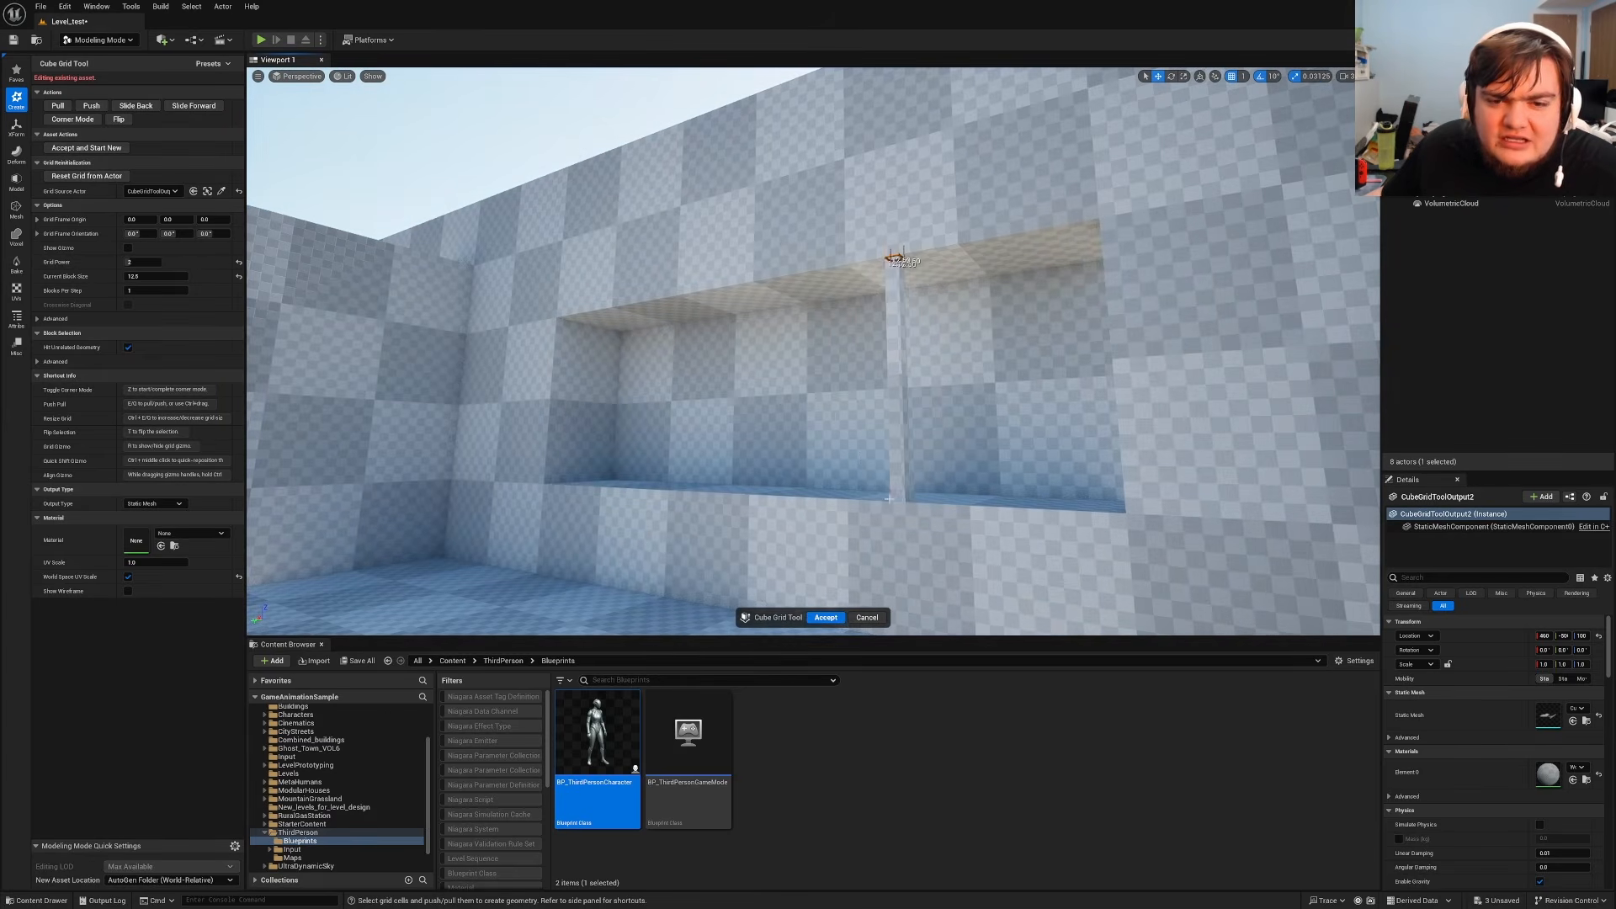
click(651, 301)
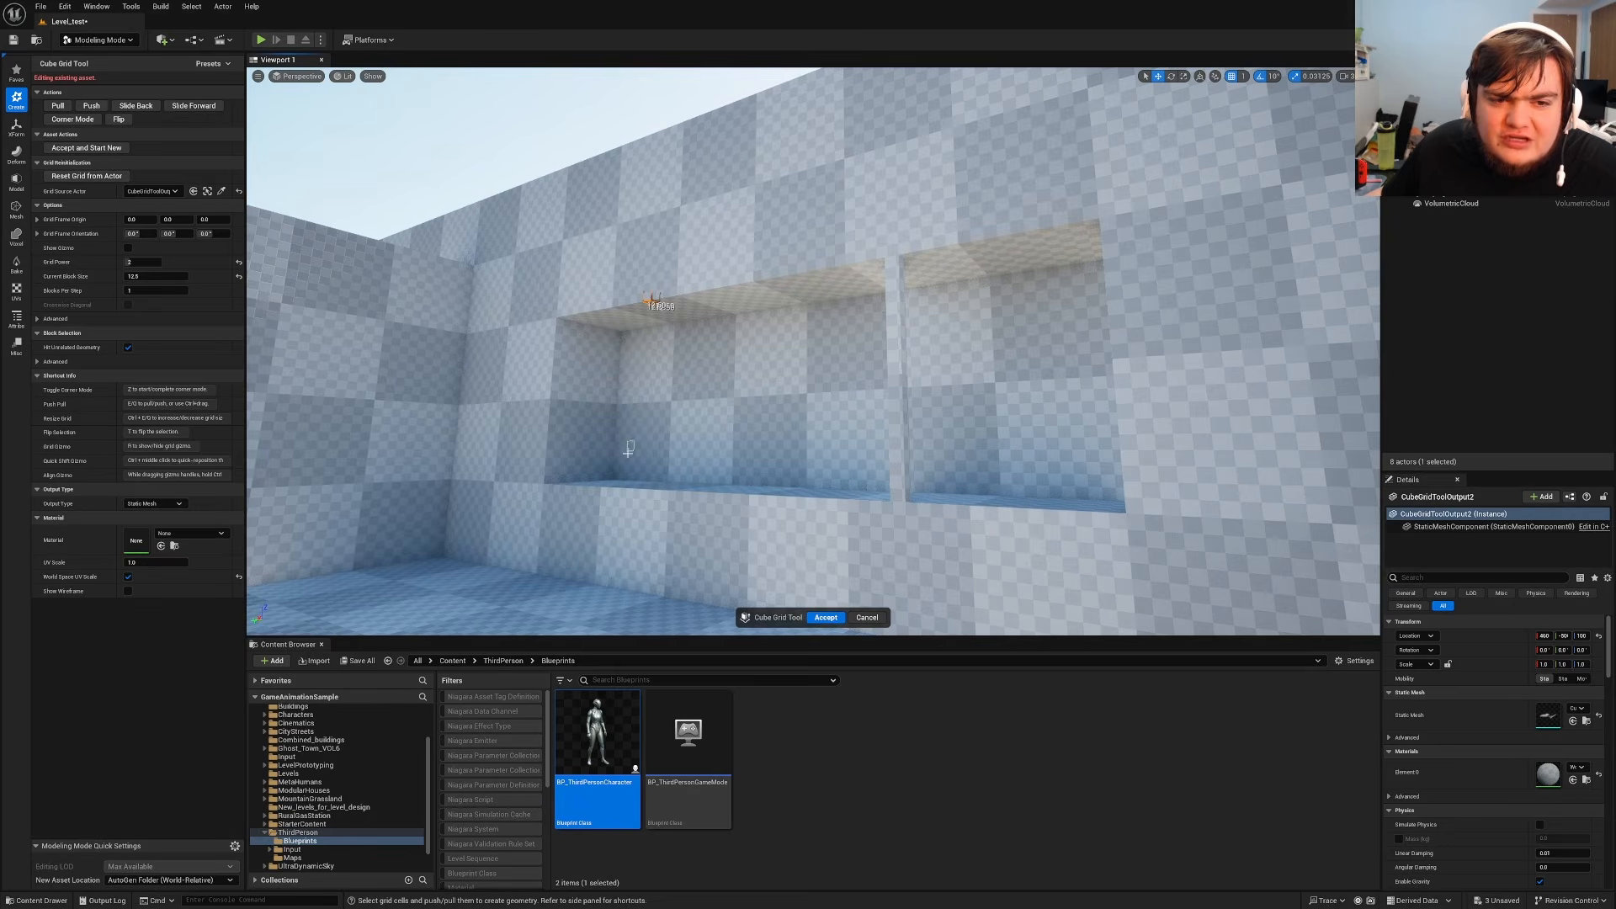
ctrl+drag(651, 302, 641, 488)
Extrude two thin horizontal shelves across the full width of the recess, one above the other.
click(558, 364)
ctrl+drag(557, 363, 1146, 294)
click(549, 436)
ctrl+drag(595, 436, 1187, 423)
Select a one-block-high strip along the recess's lower edge and pull it out one step as a ledge.
right_drag(1187, 423, 1078, 463)
right_drag(1069, 336, 1064, 330)
drag(1037, 346, 374, 359)
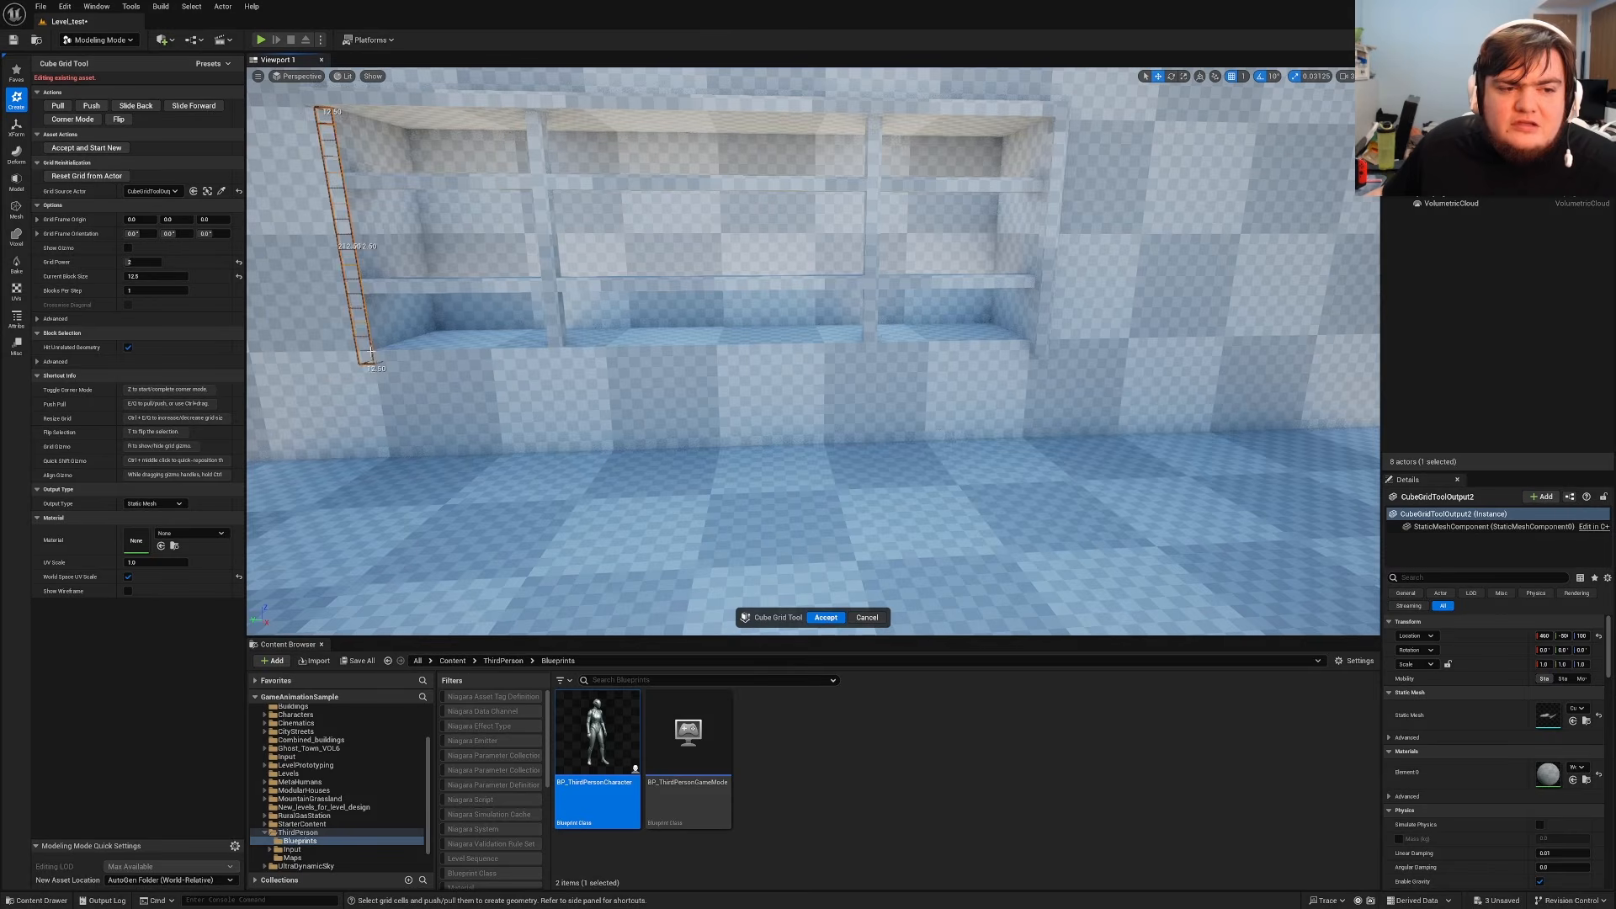
drag(375, 359, 1025, 349)
key(e)
Accept the recess and shelf edits and start CubeGrid again.
right_drag(1155, 319, 1296, 320)
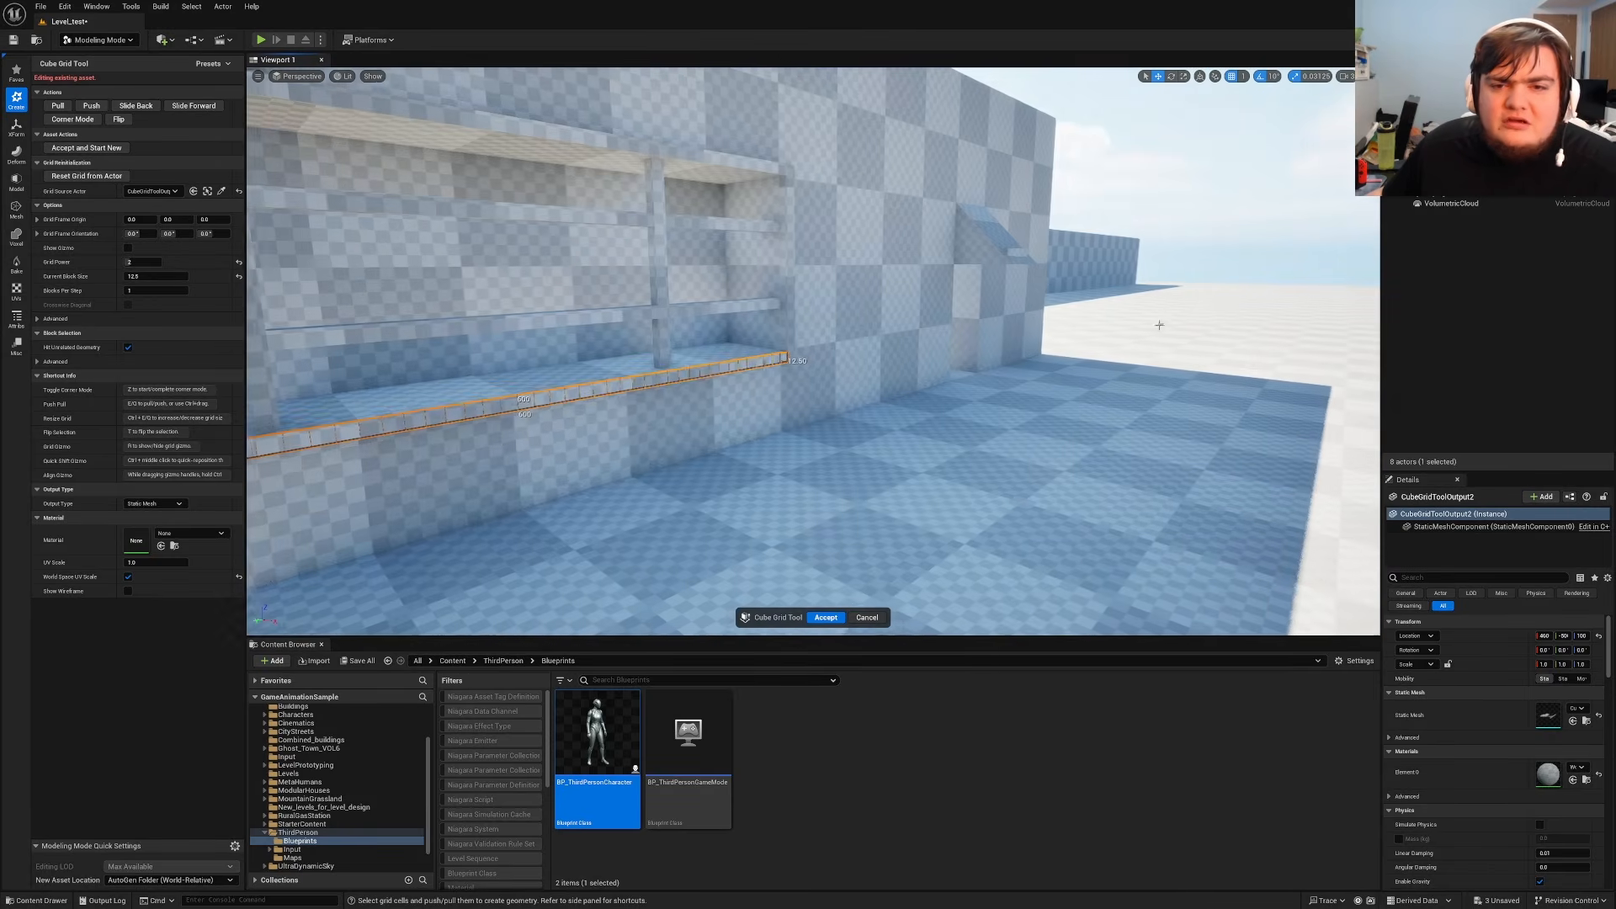
click(826, 617)
right_drag(826, 617, 623, 459)
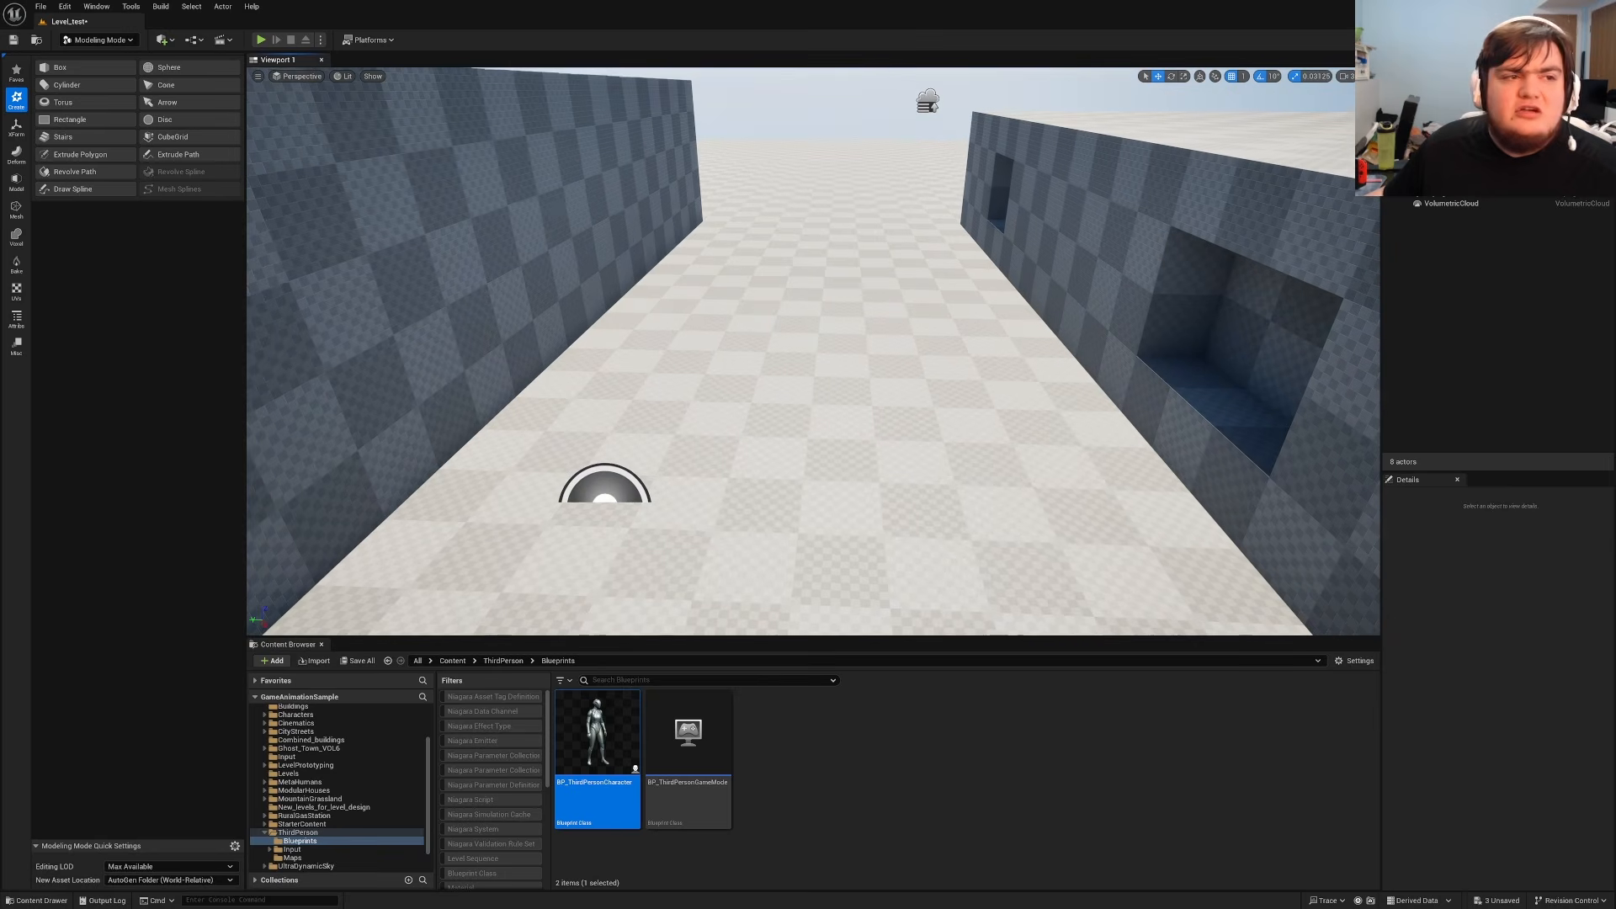
click(202, 137)
right_drag(639, 353, 768, 408)
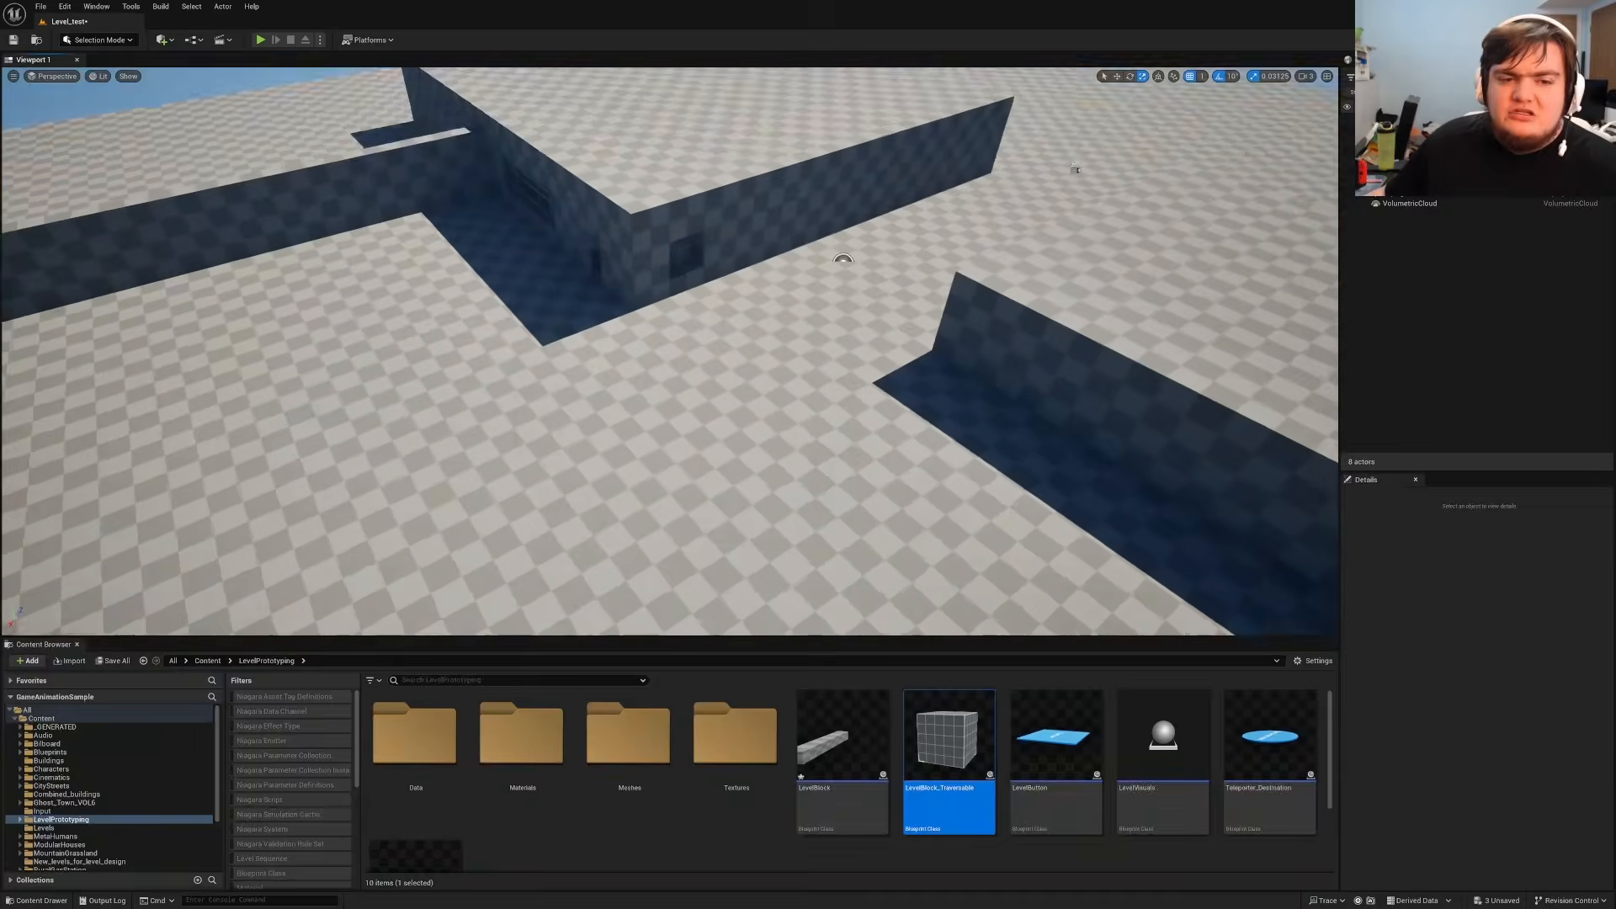
Place a LevelBlock_Traversable from the LevelPrototyping folder on the floor against the wall between the two blocks.
right_drag(800, 388, 1212, 514)
drag(980, 783, 559, 256)
key(e)
key(w)
key(w)
right_drag(575, 260, 555, 147)
key(s)
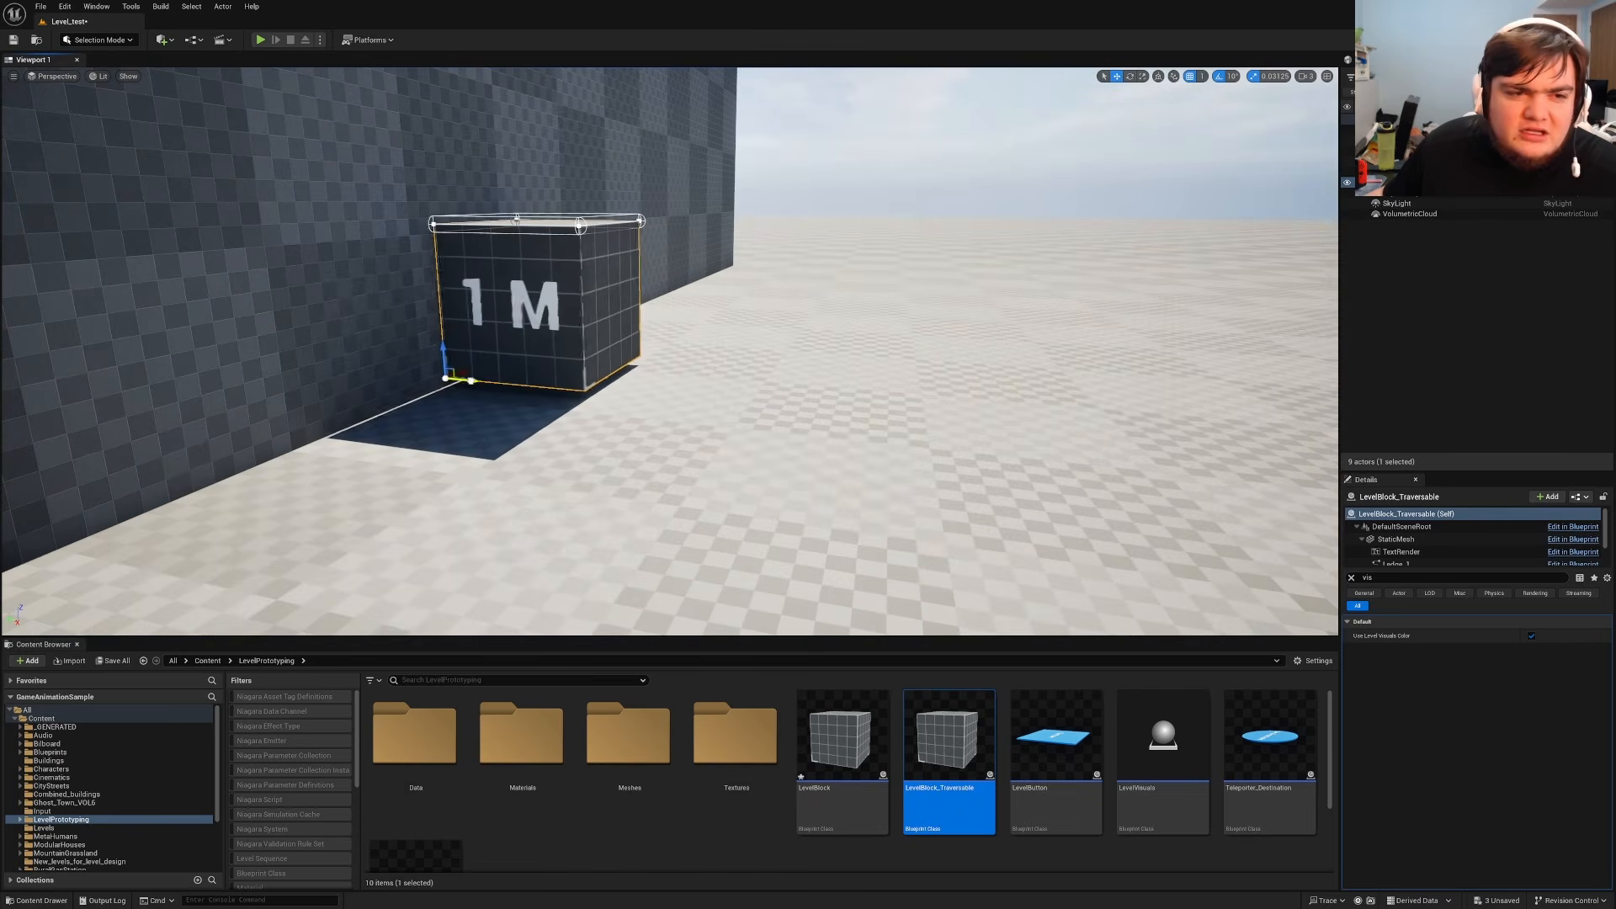
Scale the traversable block to 2 M high and stretch it sideways to span the gap between the two walls.
drag(445, 345, 447, 294)
key(r)
key(s)
right_drag(581, 379, 581, 380)
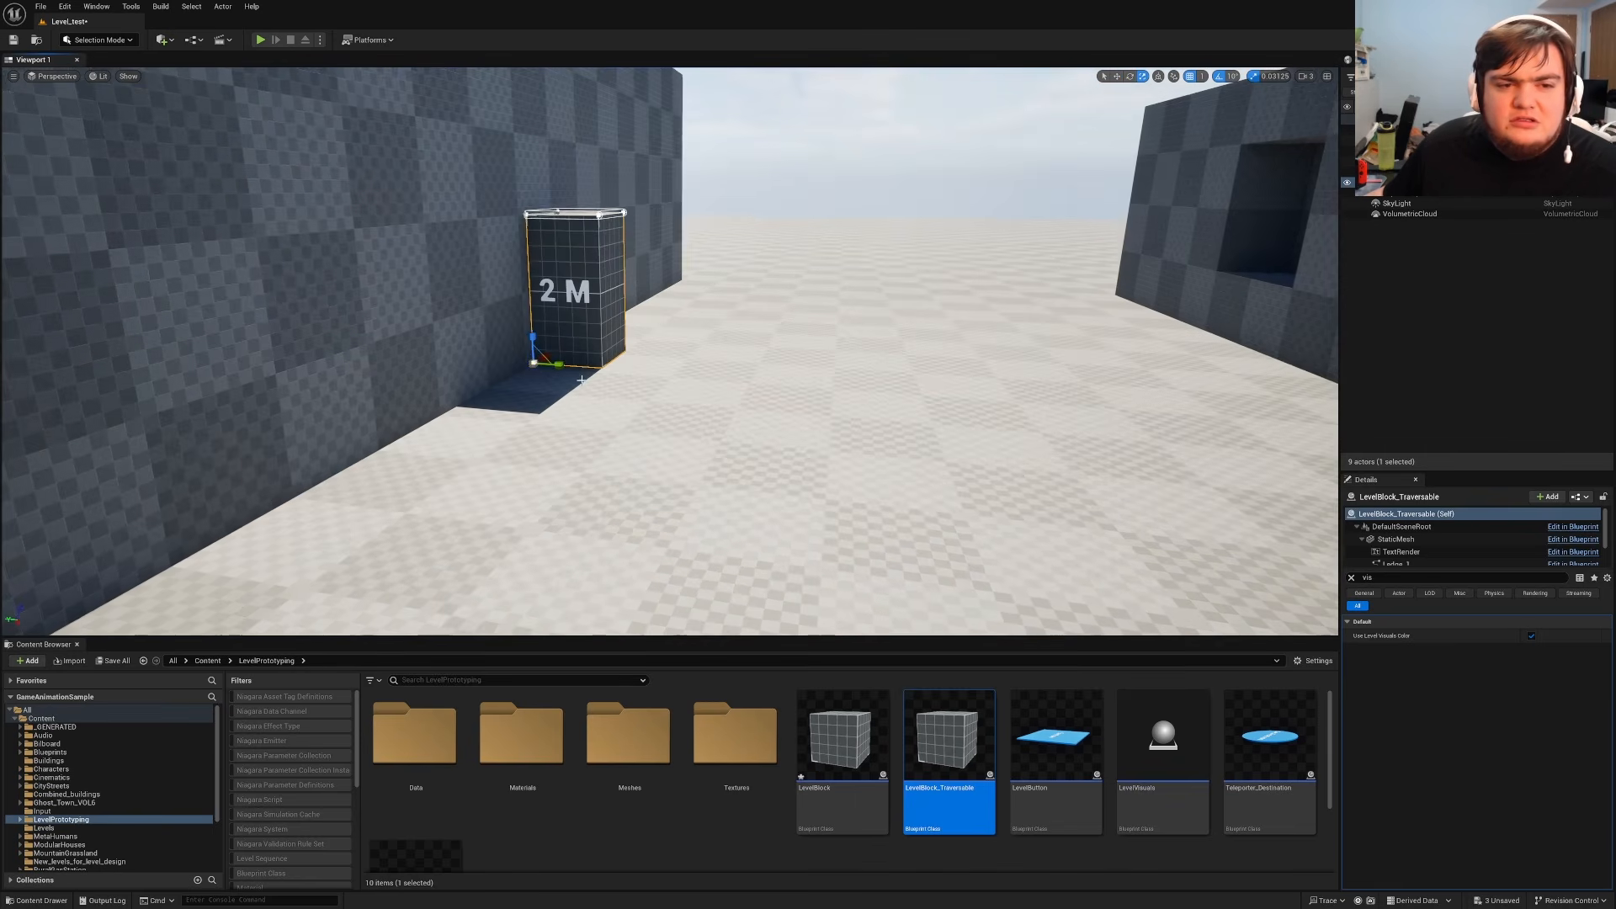
drag(564, 364, 1336, 386)
right_drag(11, 386, 67, 387)
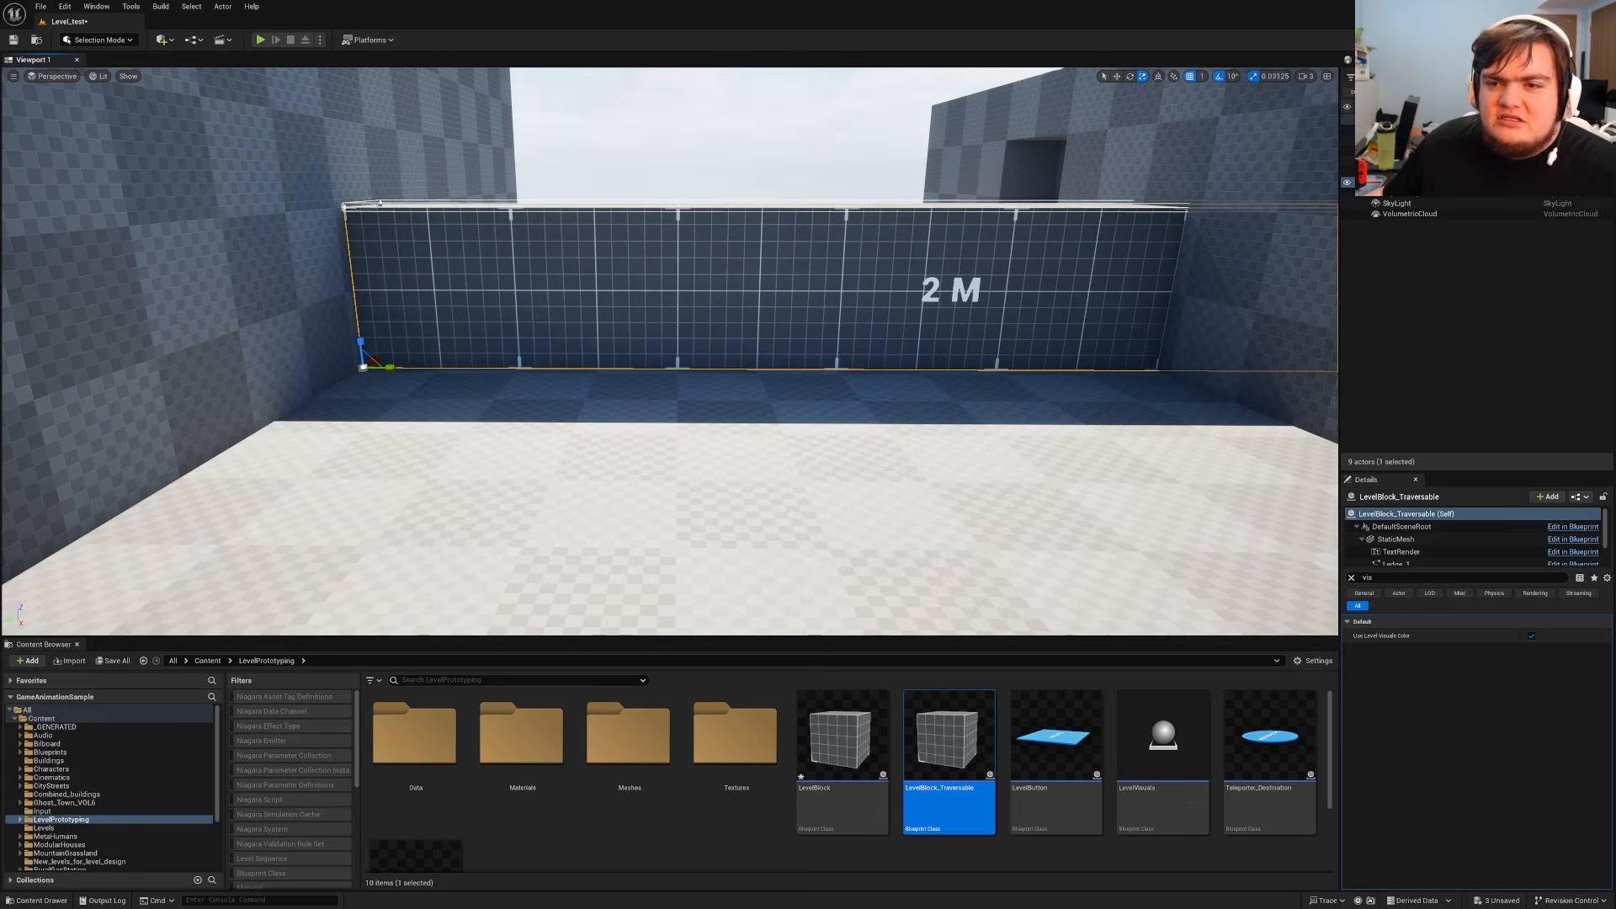
drag(390, 367, 130, 367)
Play the level, run the character to the 2 M barrier and climb over it, and stop the play session.
right_drag(229, 187, 152, 227)
key(s)
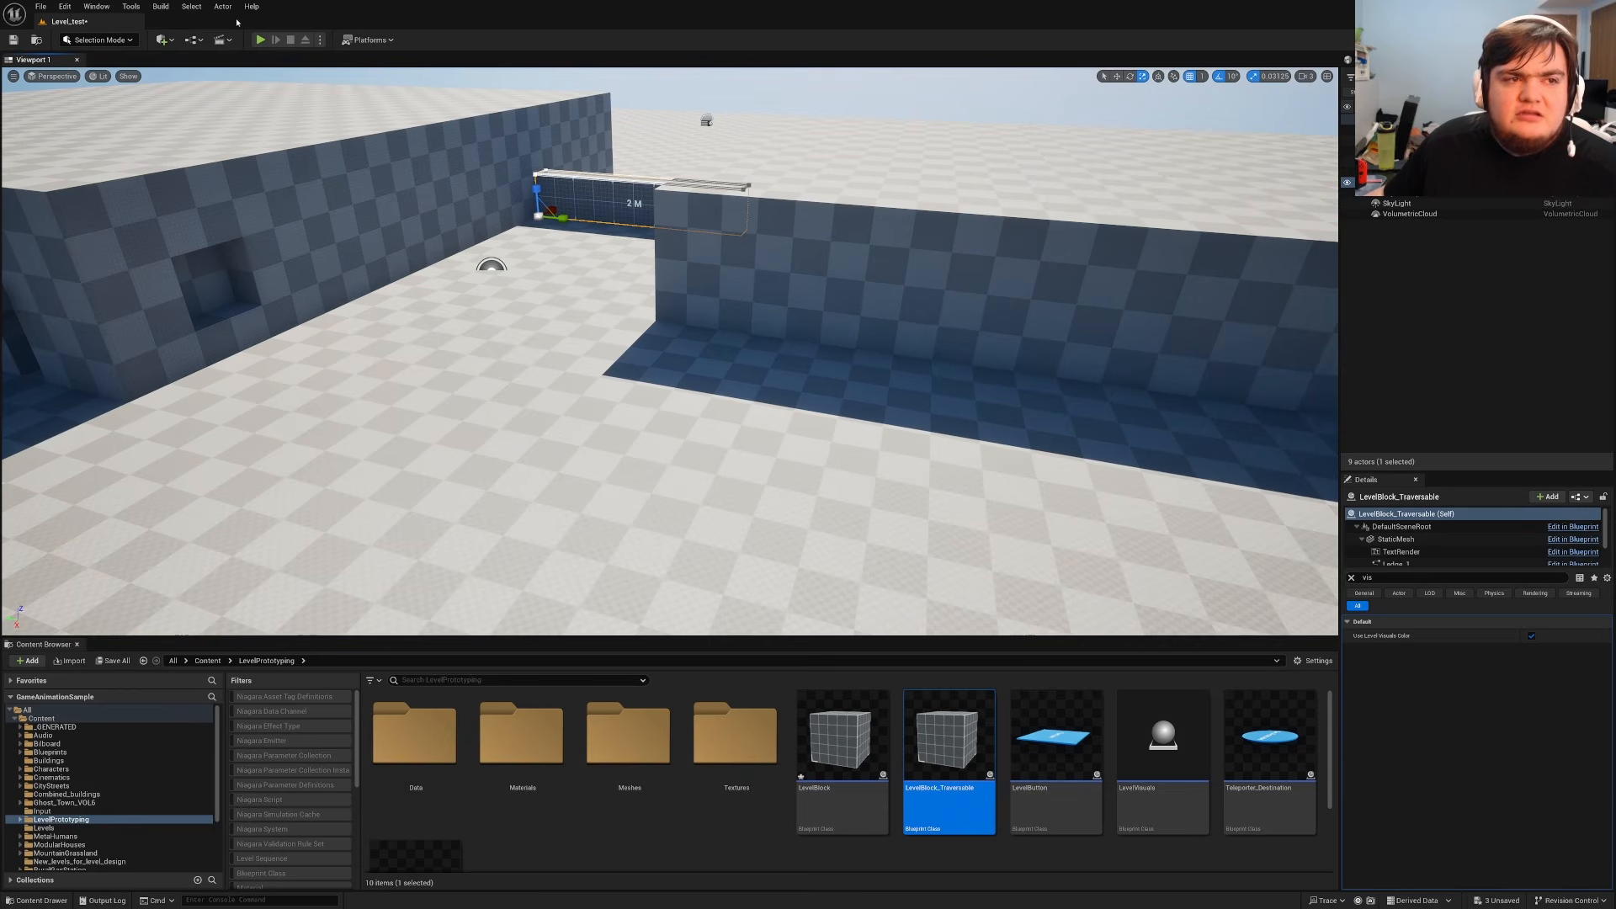
key(alt+p)
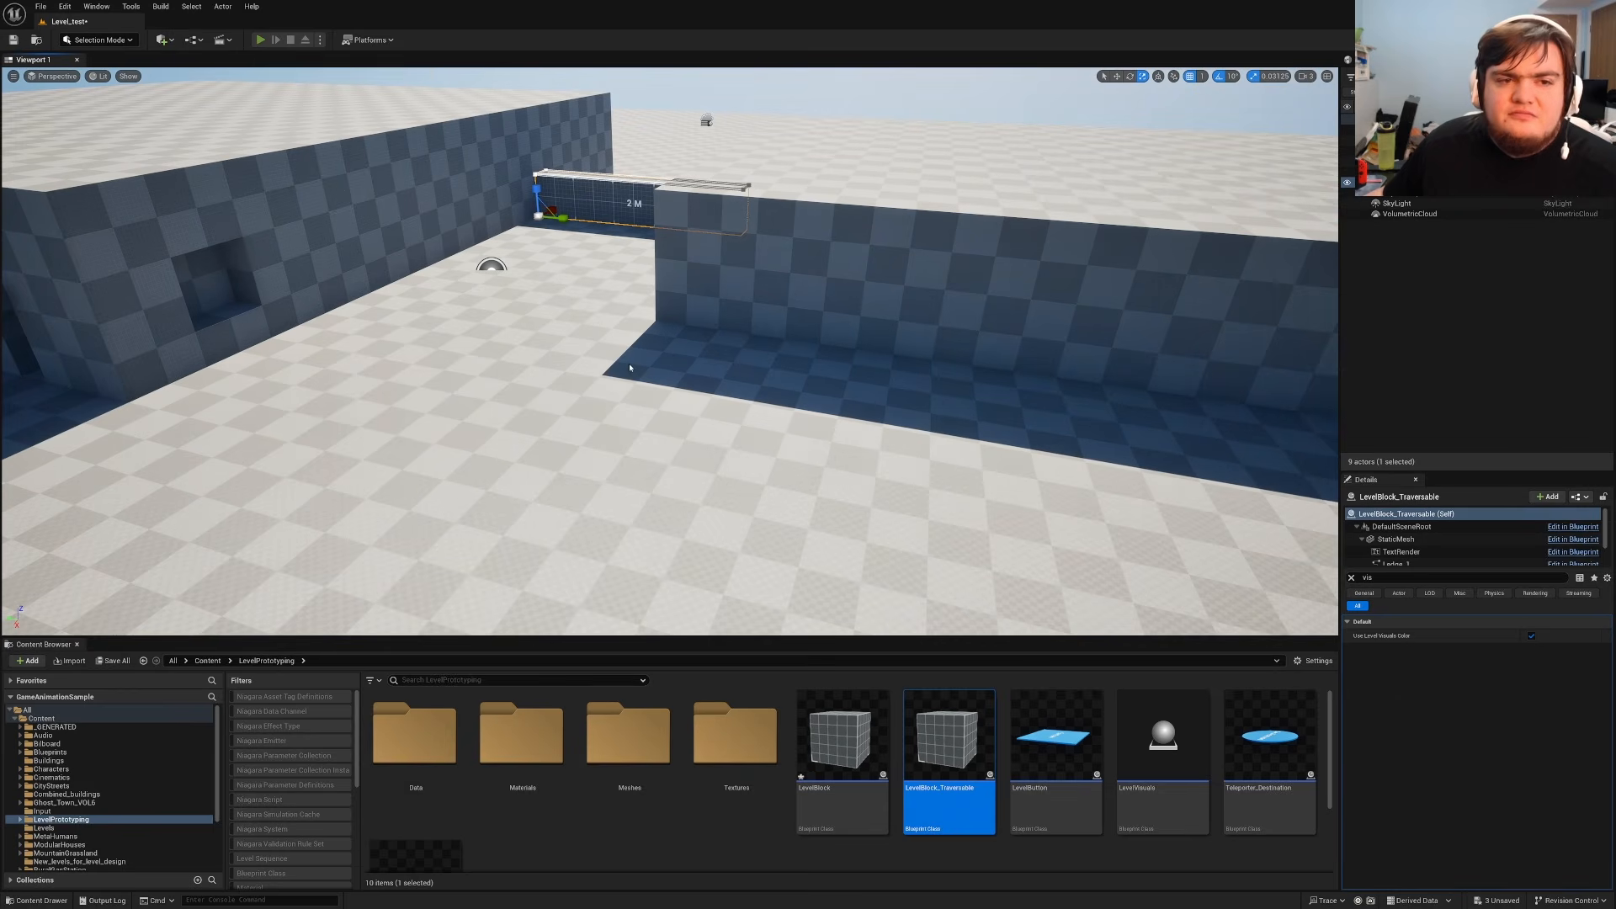
key(w)
key(w)
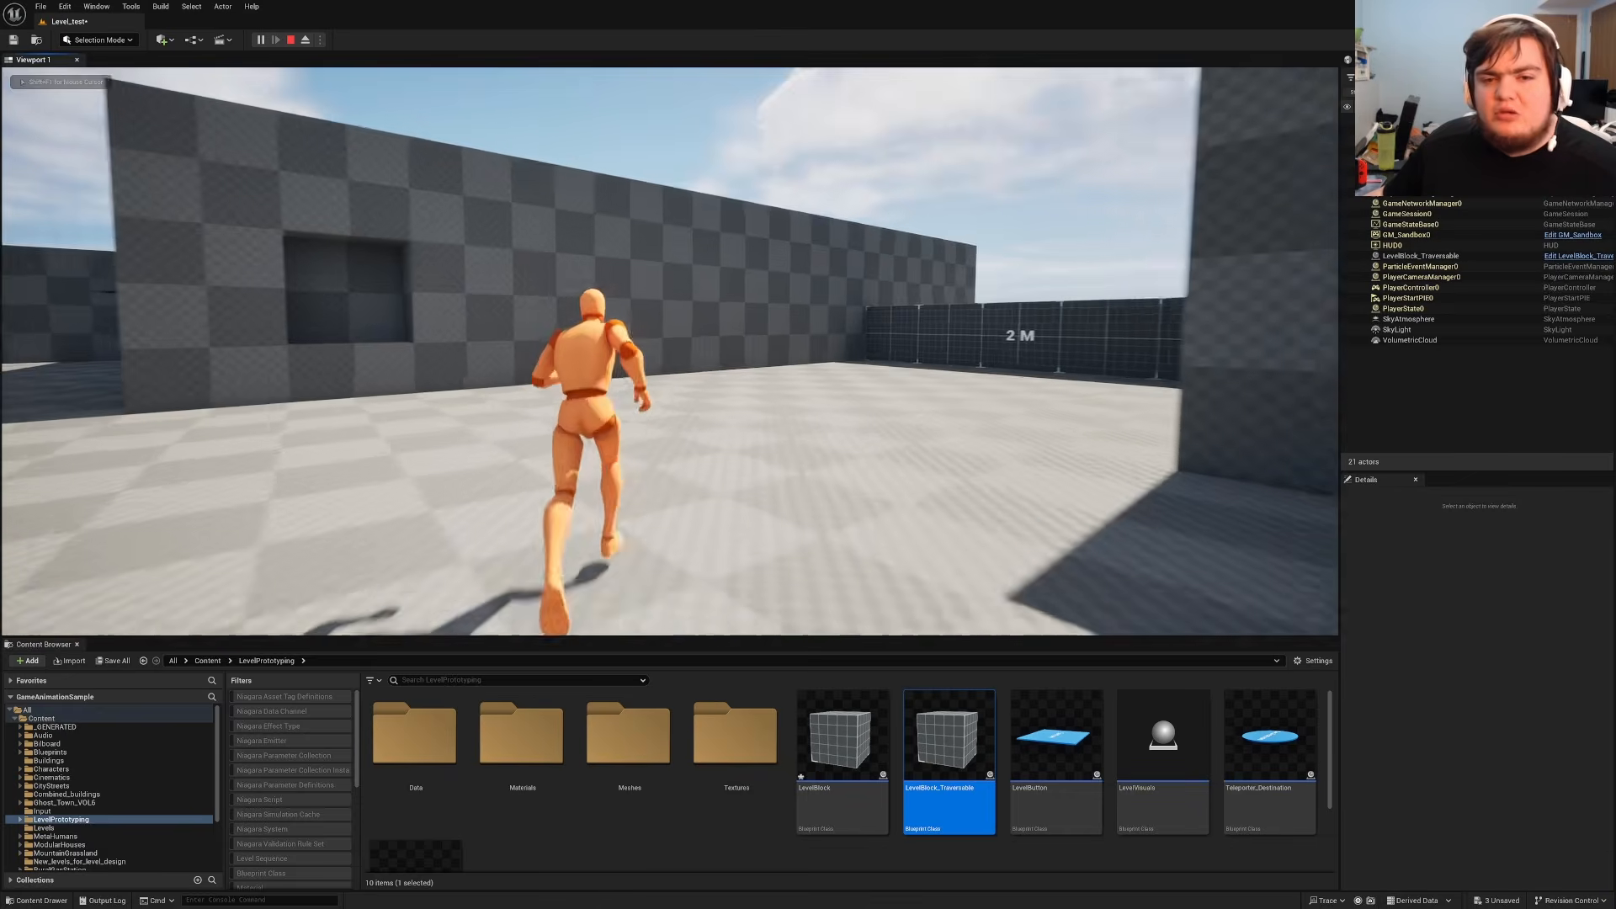
key(w)
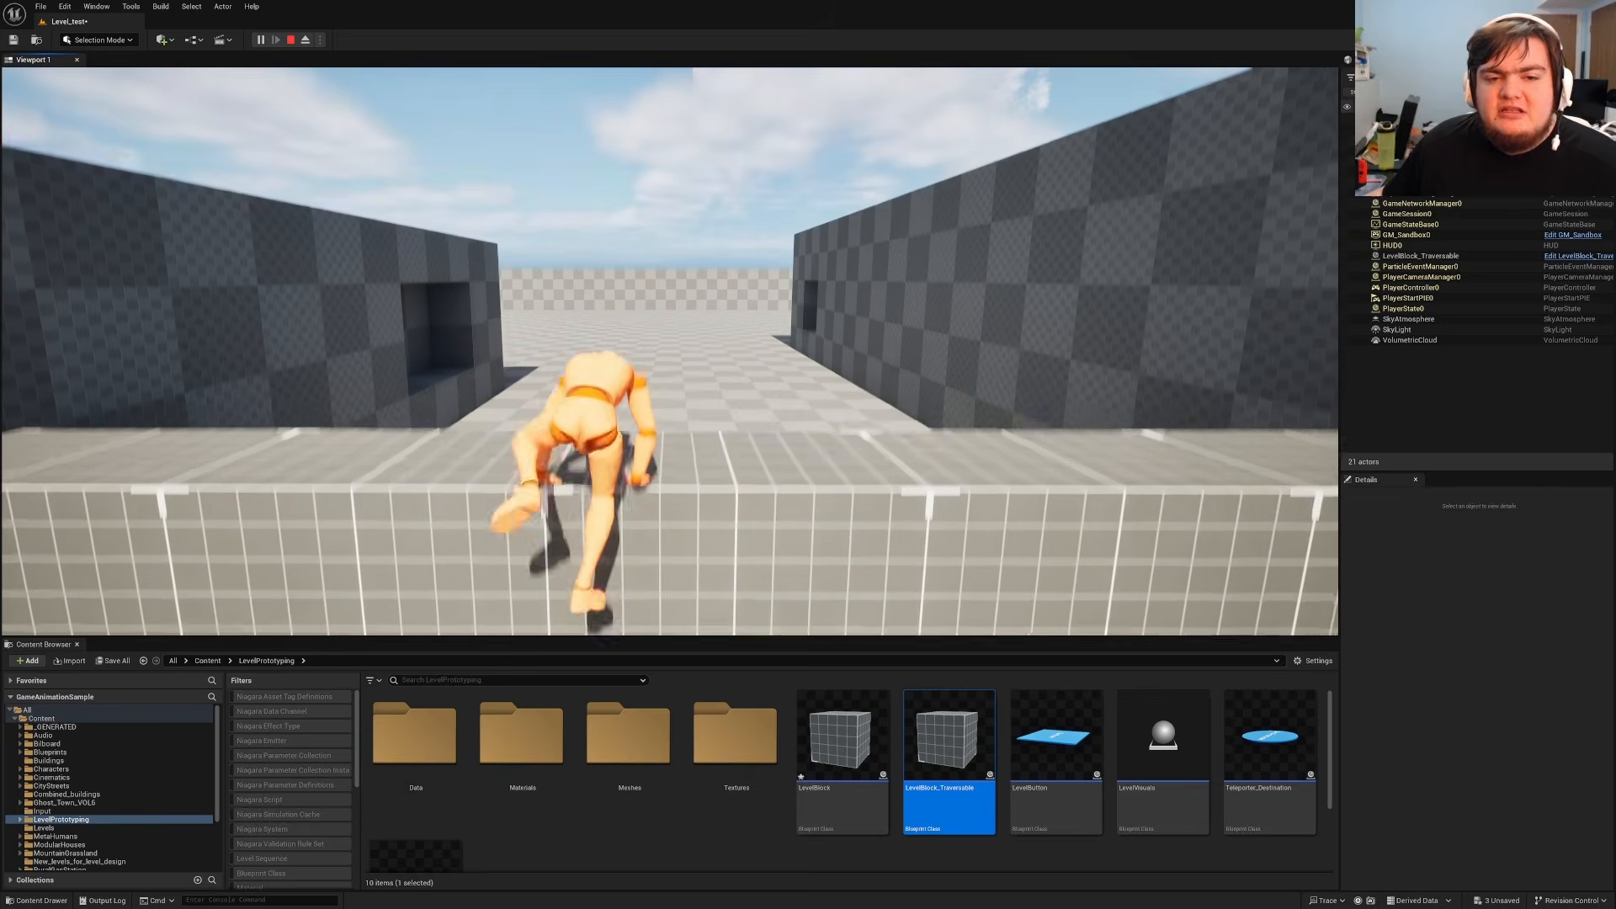
key(Escape)
Scale the traversable barrier vertically to 3.44 M high.
key(a)
right_drag(484, 271, 1119, 316)
key(w)
key(a)
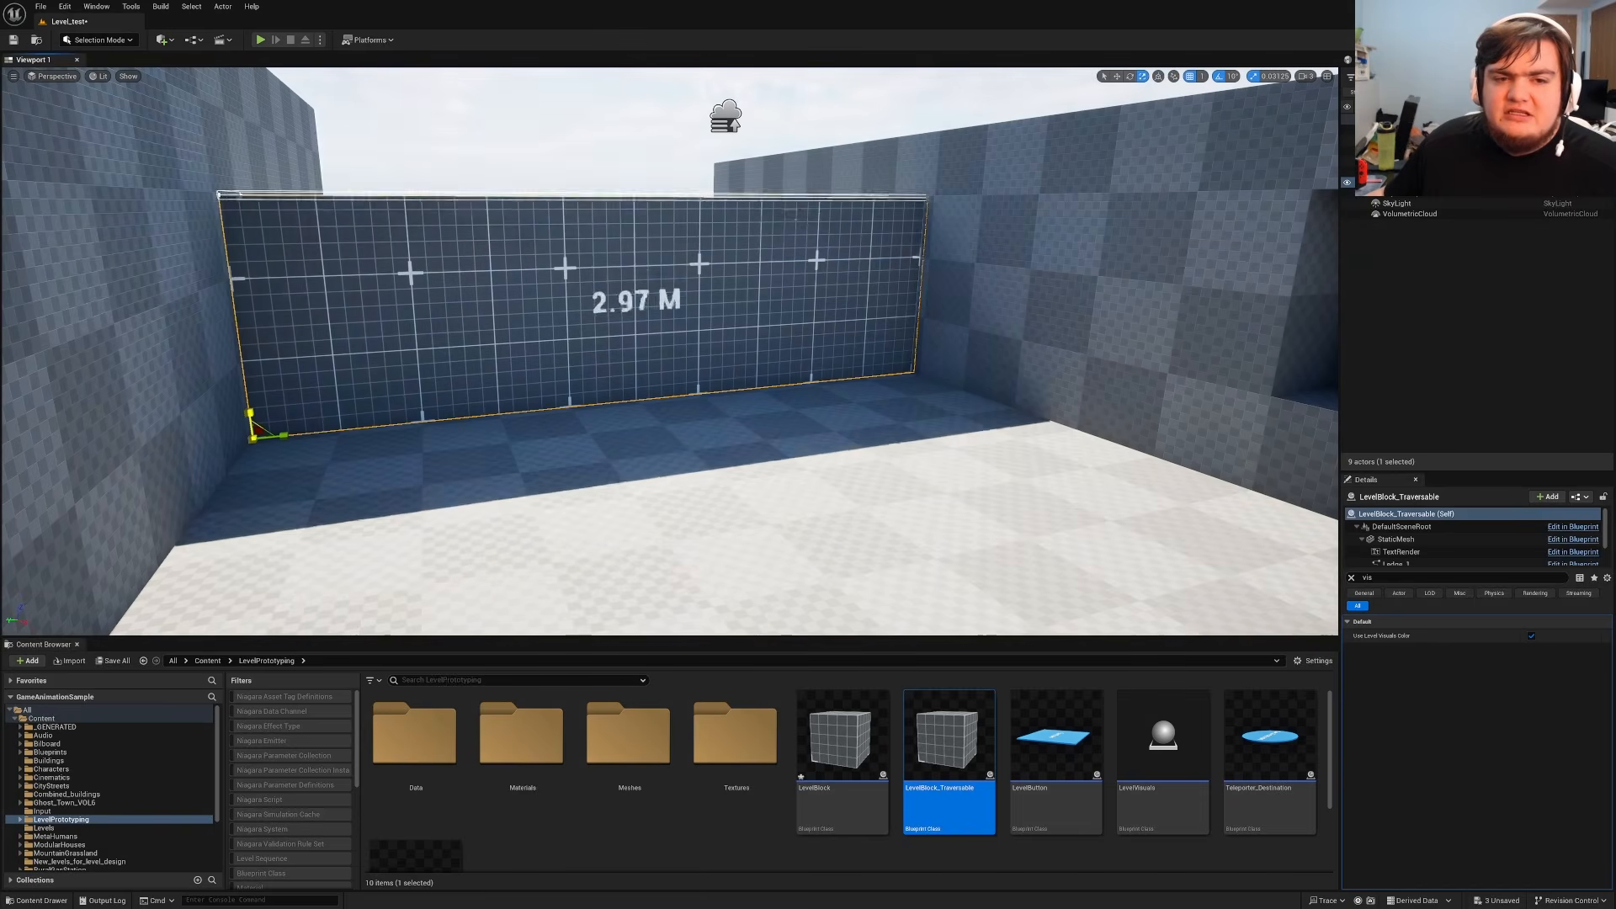
drag(250, 413, 250, 447)
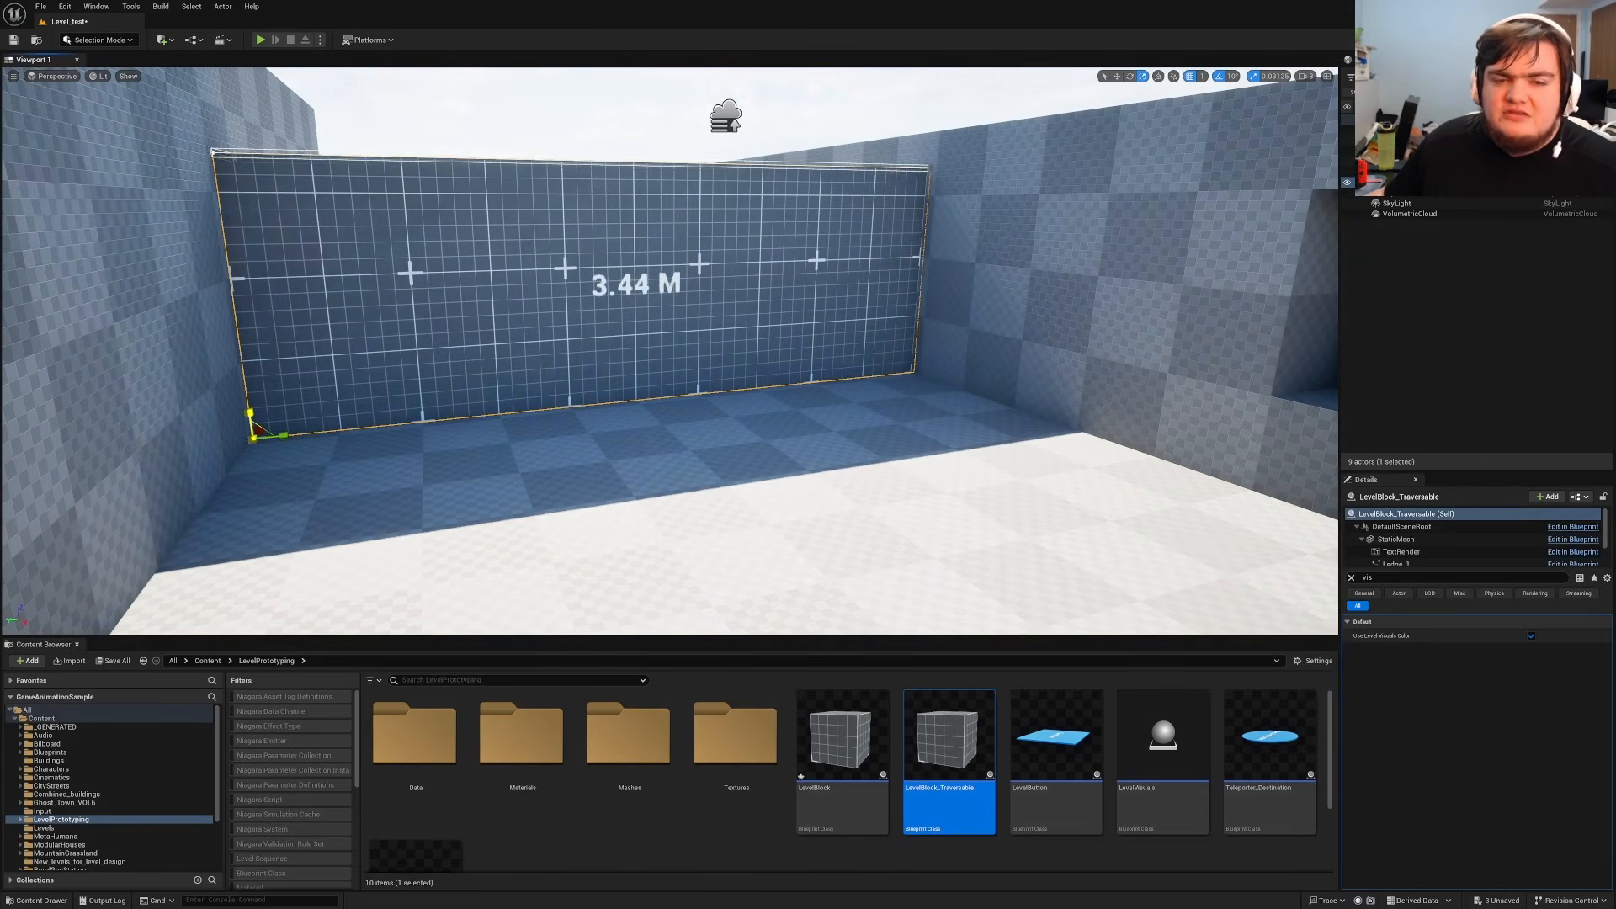
Add two 1 M traversable blocks, stacked as steps, in the corner beside the 3.44 M barrier.
right_drag(328, 434, 198, 432)
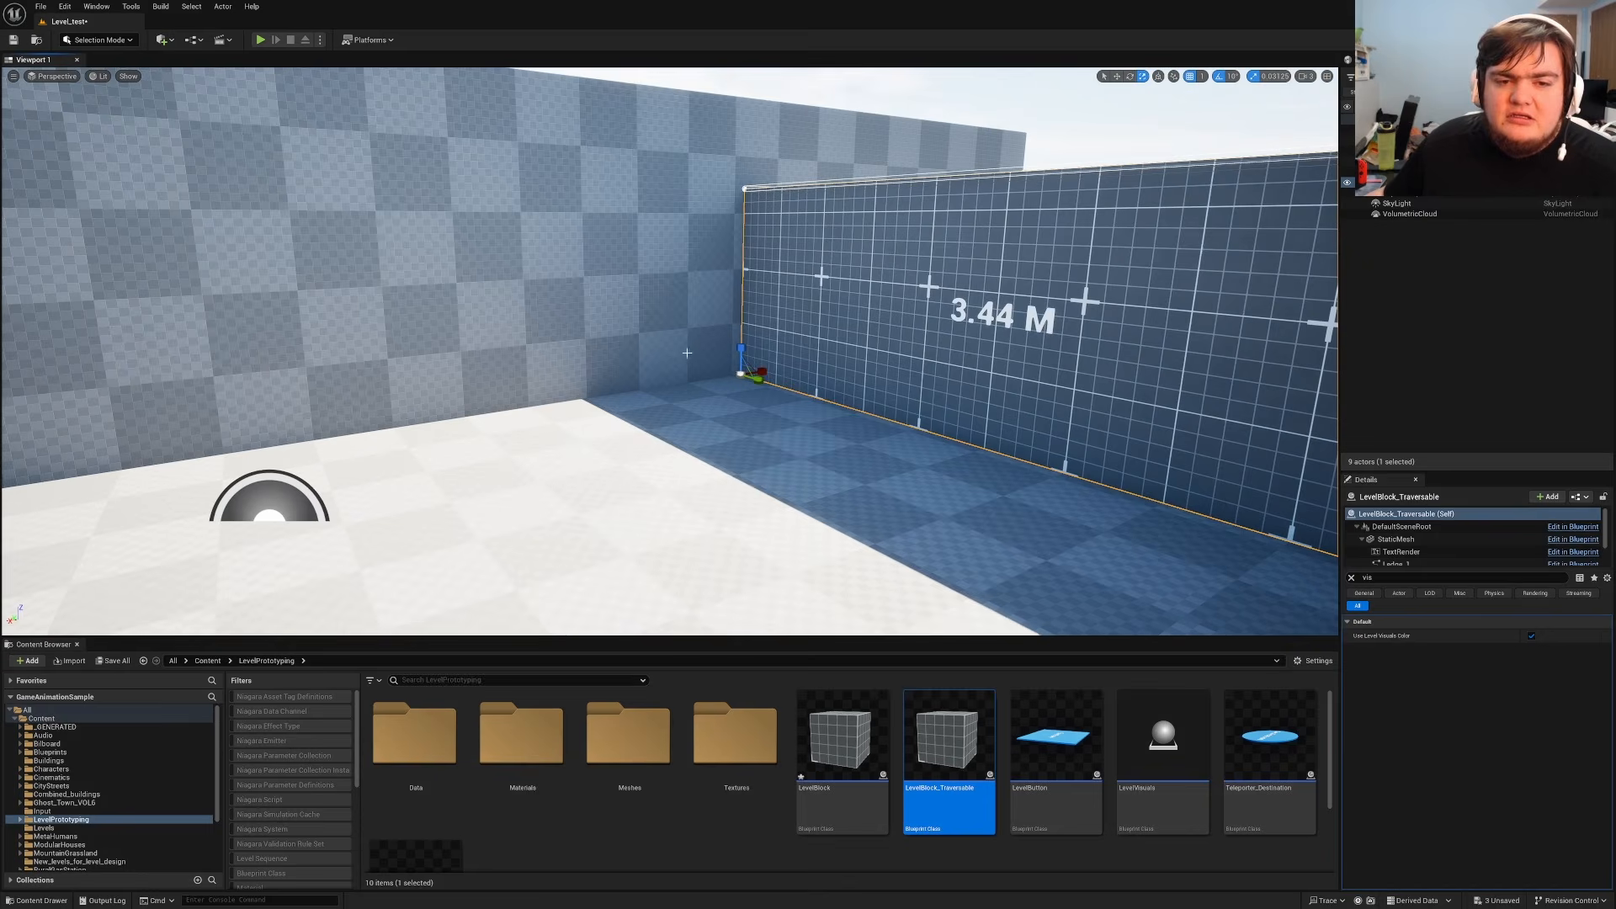
alt+drag(756, 377, 678, 392)
drag(678, 391, 647, 379)
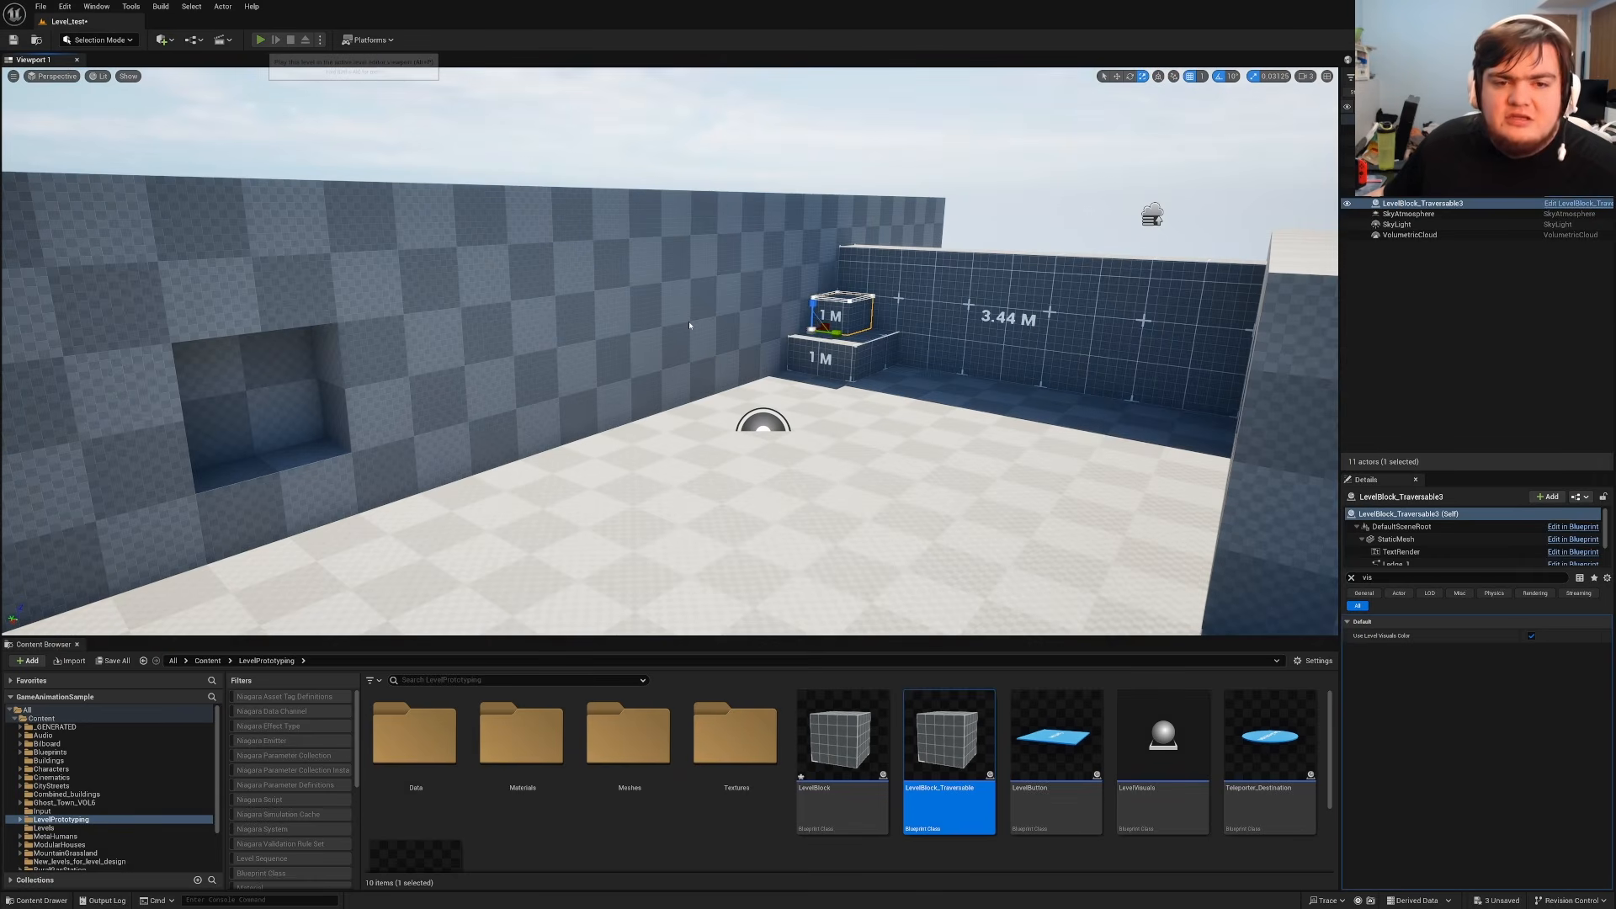
Play the level, climb the two 1 M steps and over the 3.44 M barrier, and stop the play session.
key(alt+p)
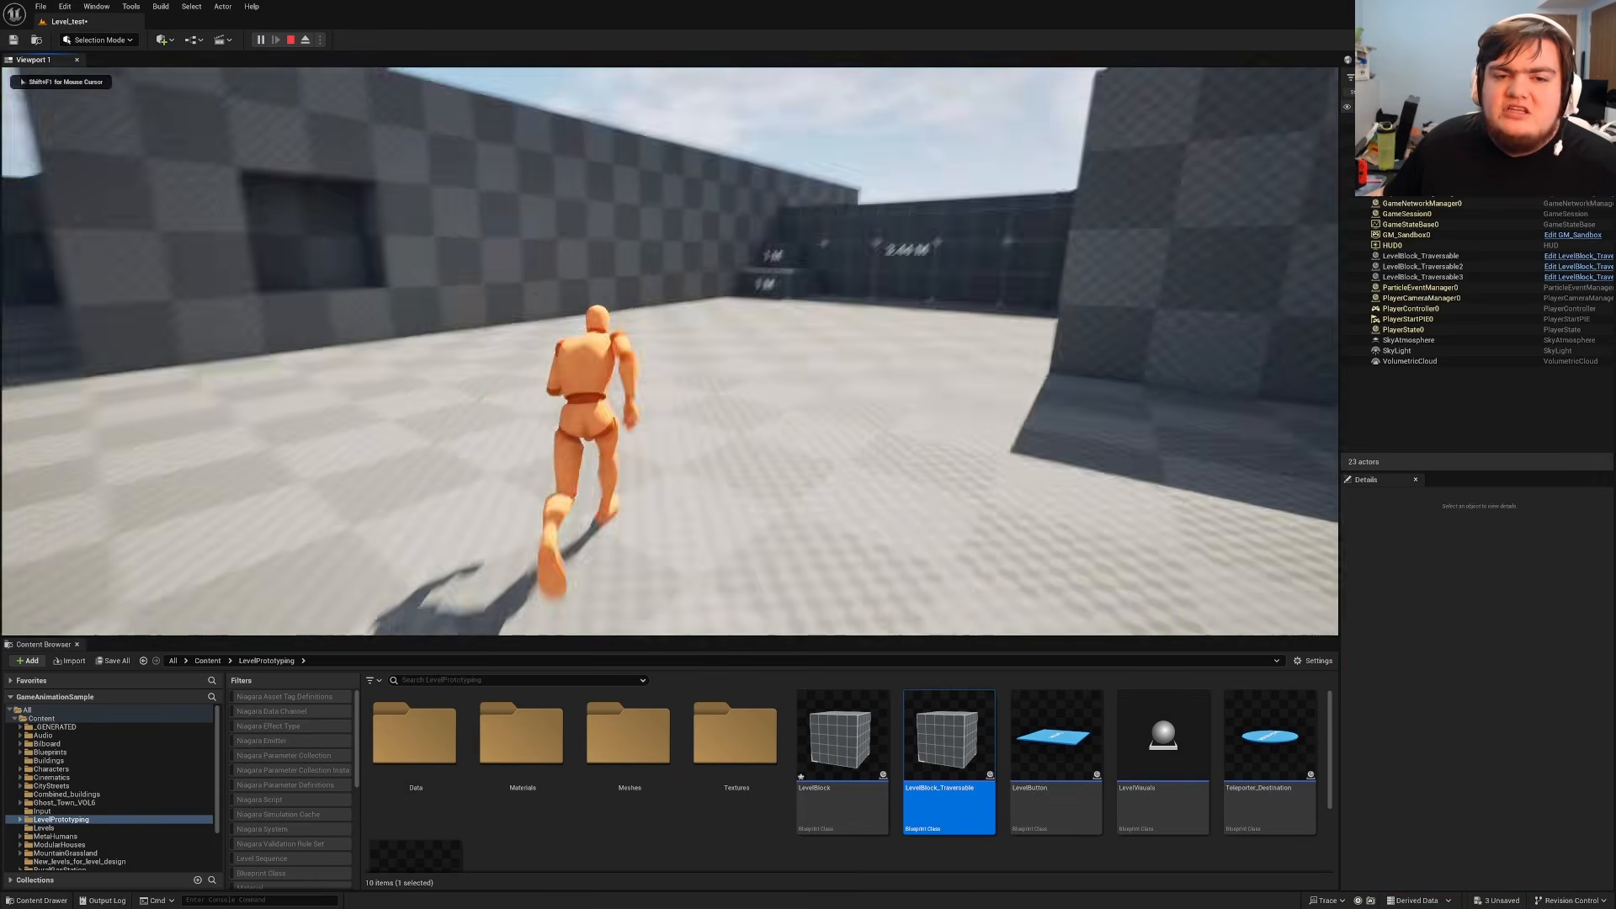
key(w)
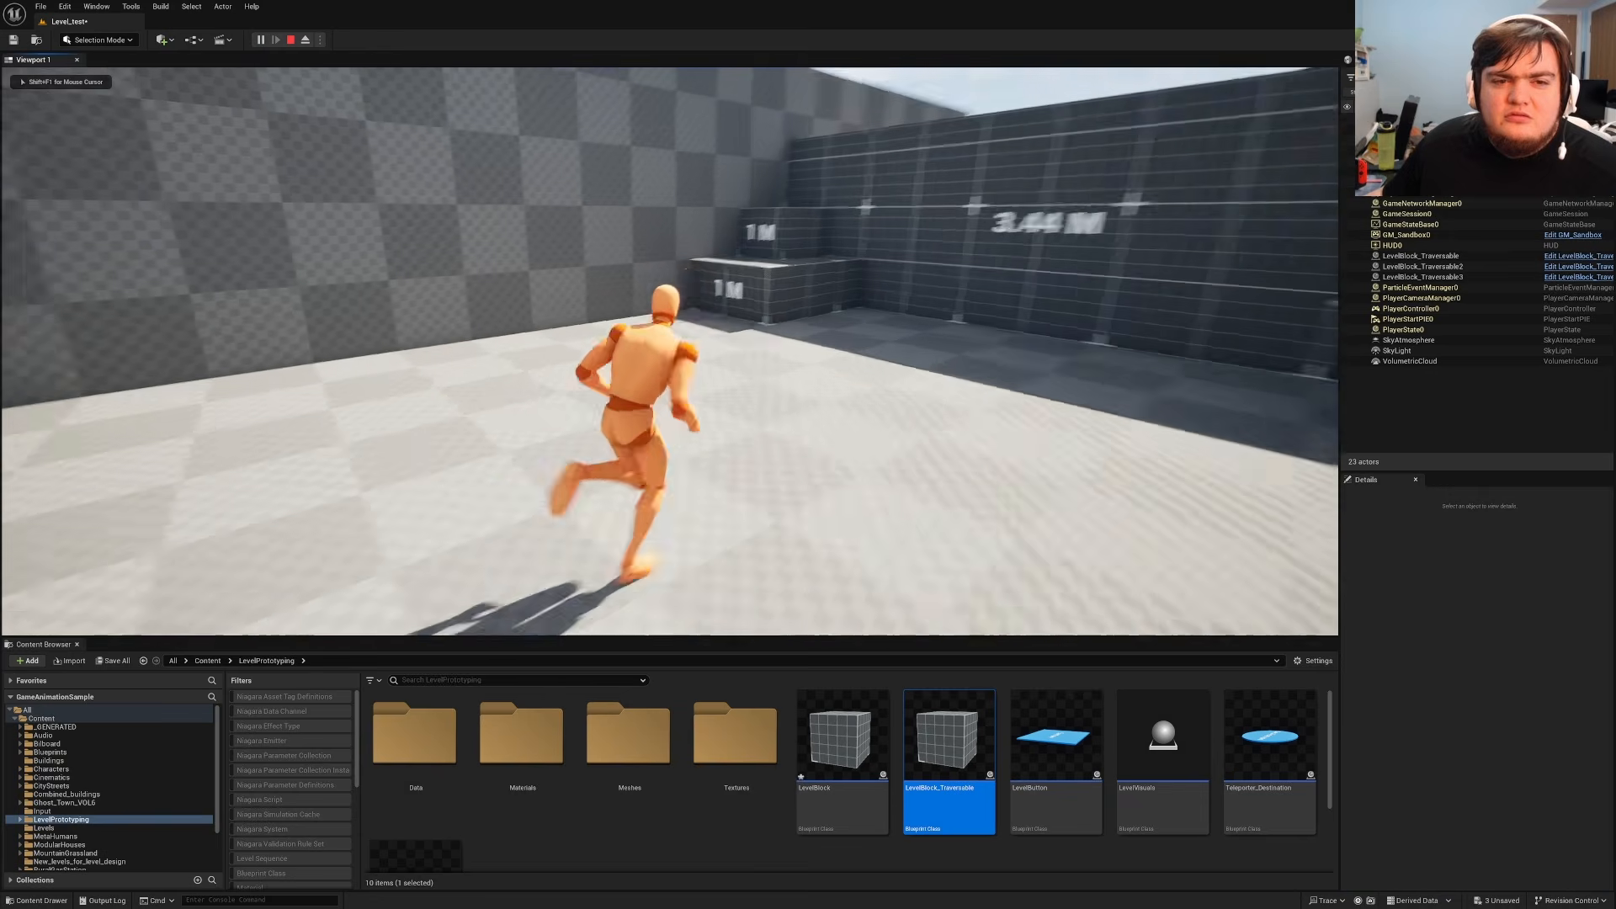
key(space)
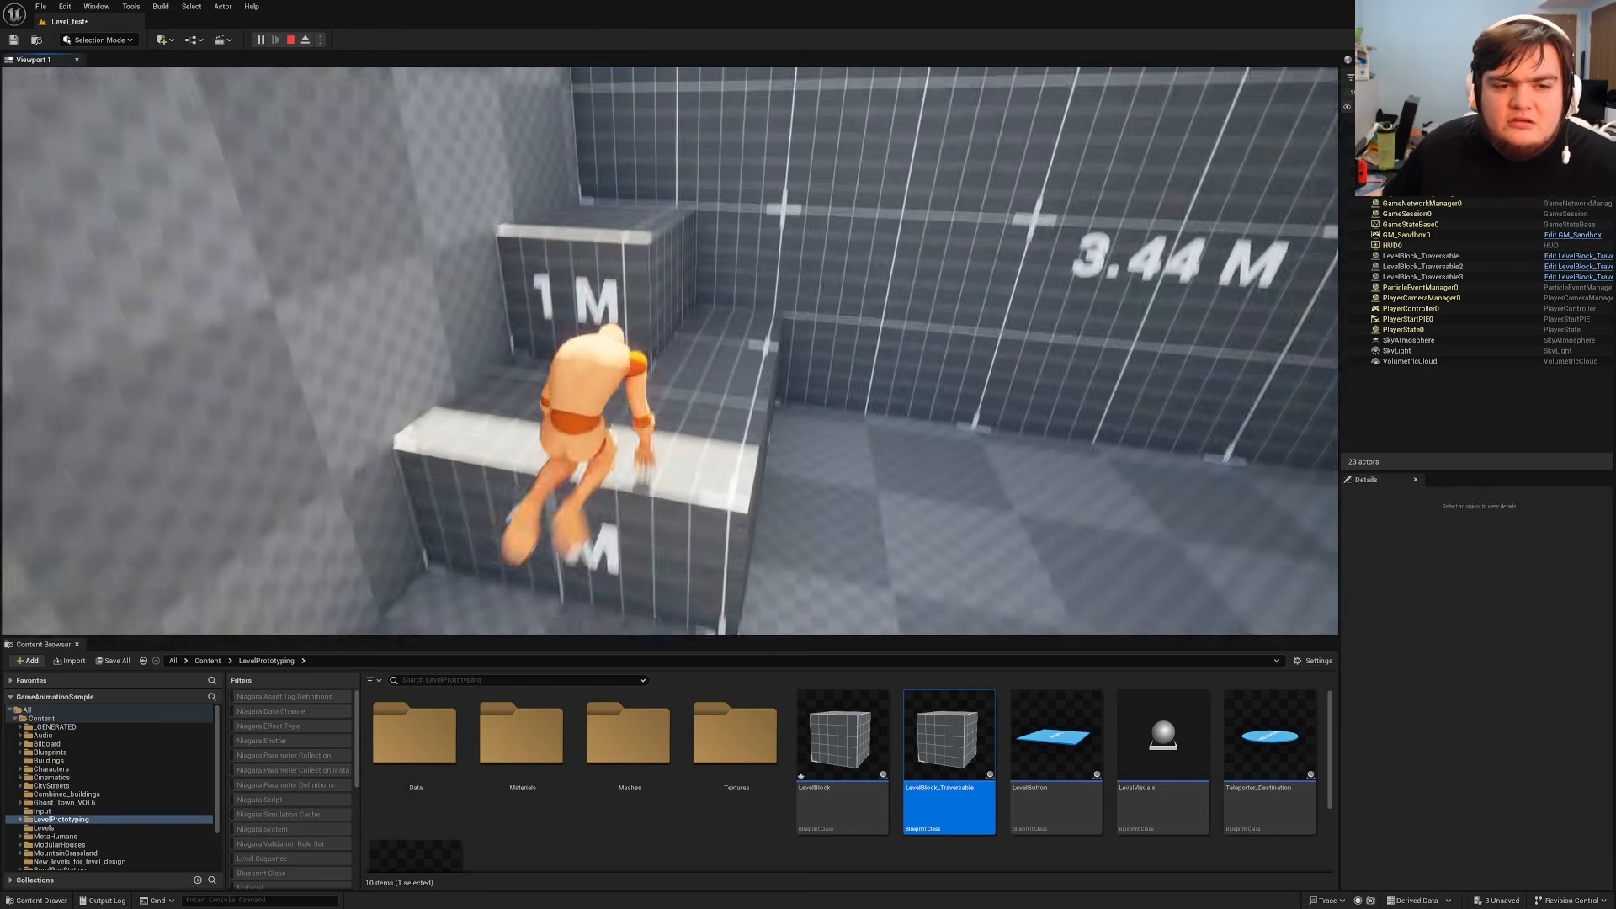
key(space)
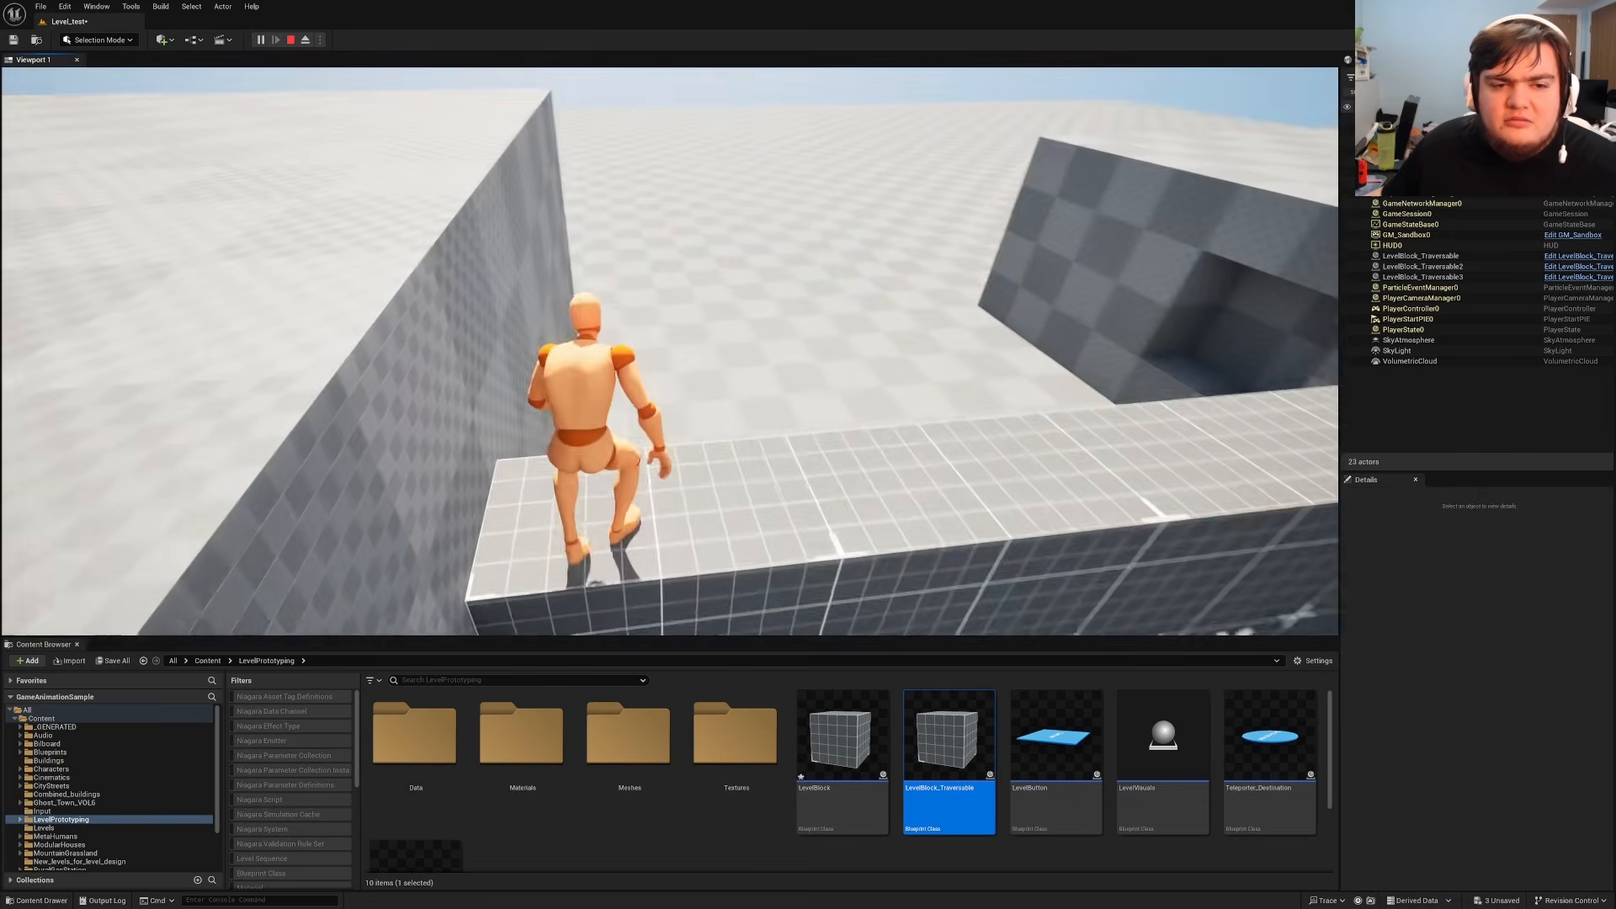
key(w)
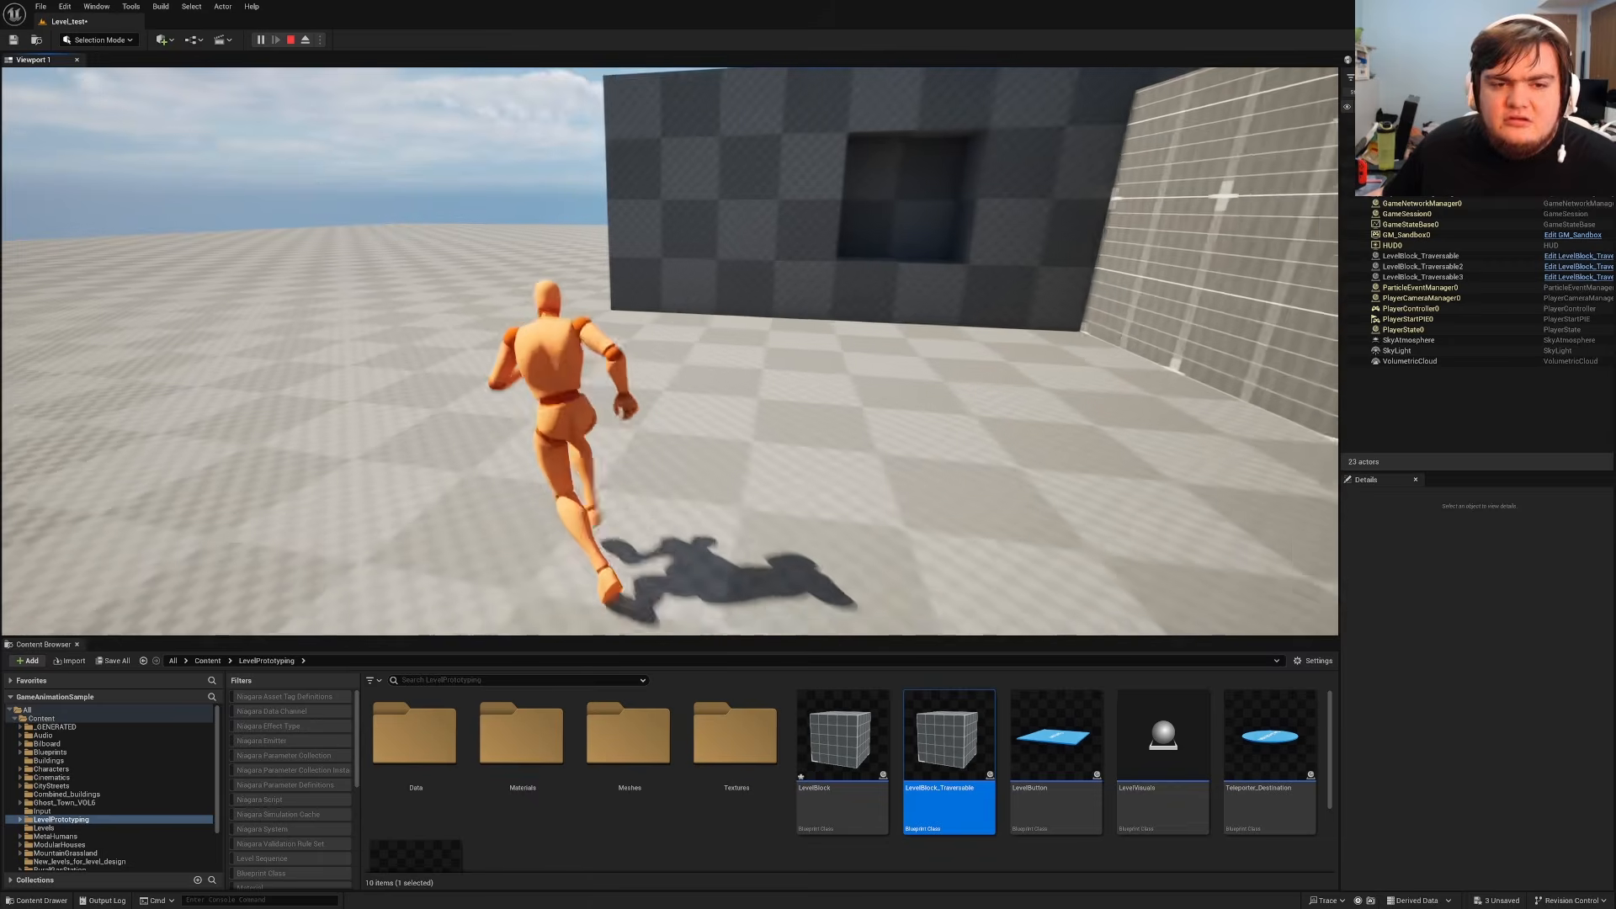
key(Escape)
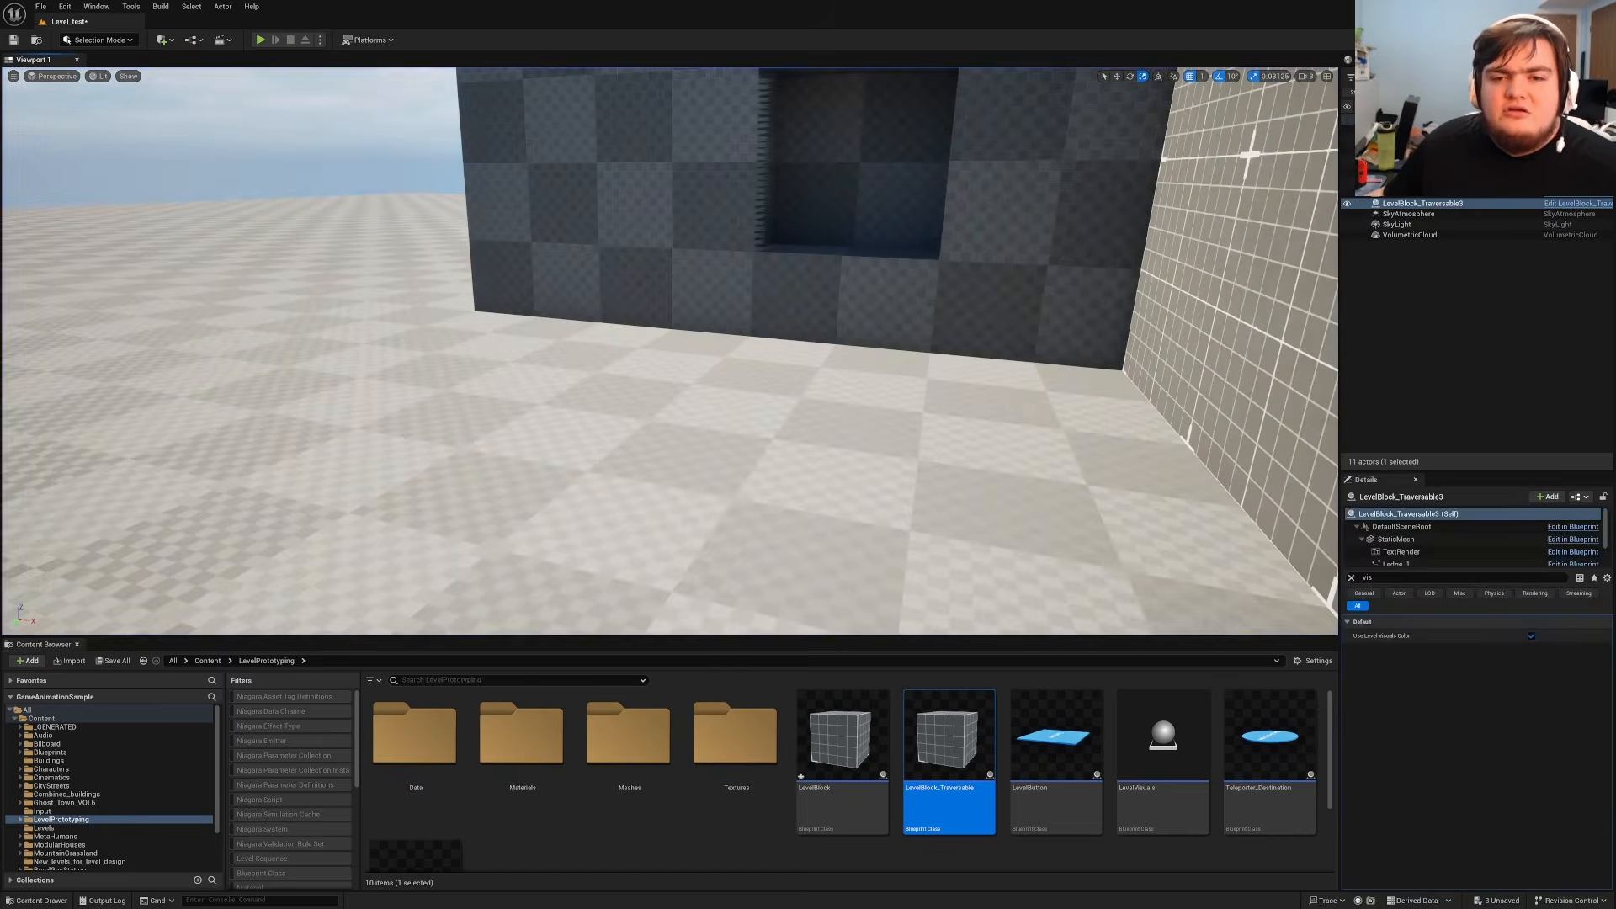
Scale the traversable barrier behind the stacked steps to 3 M high.
key(f)
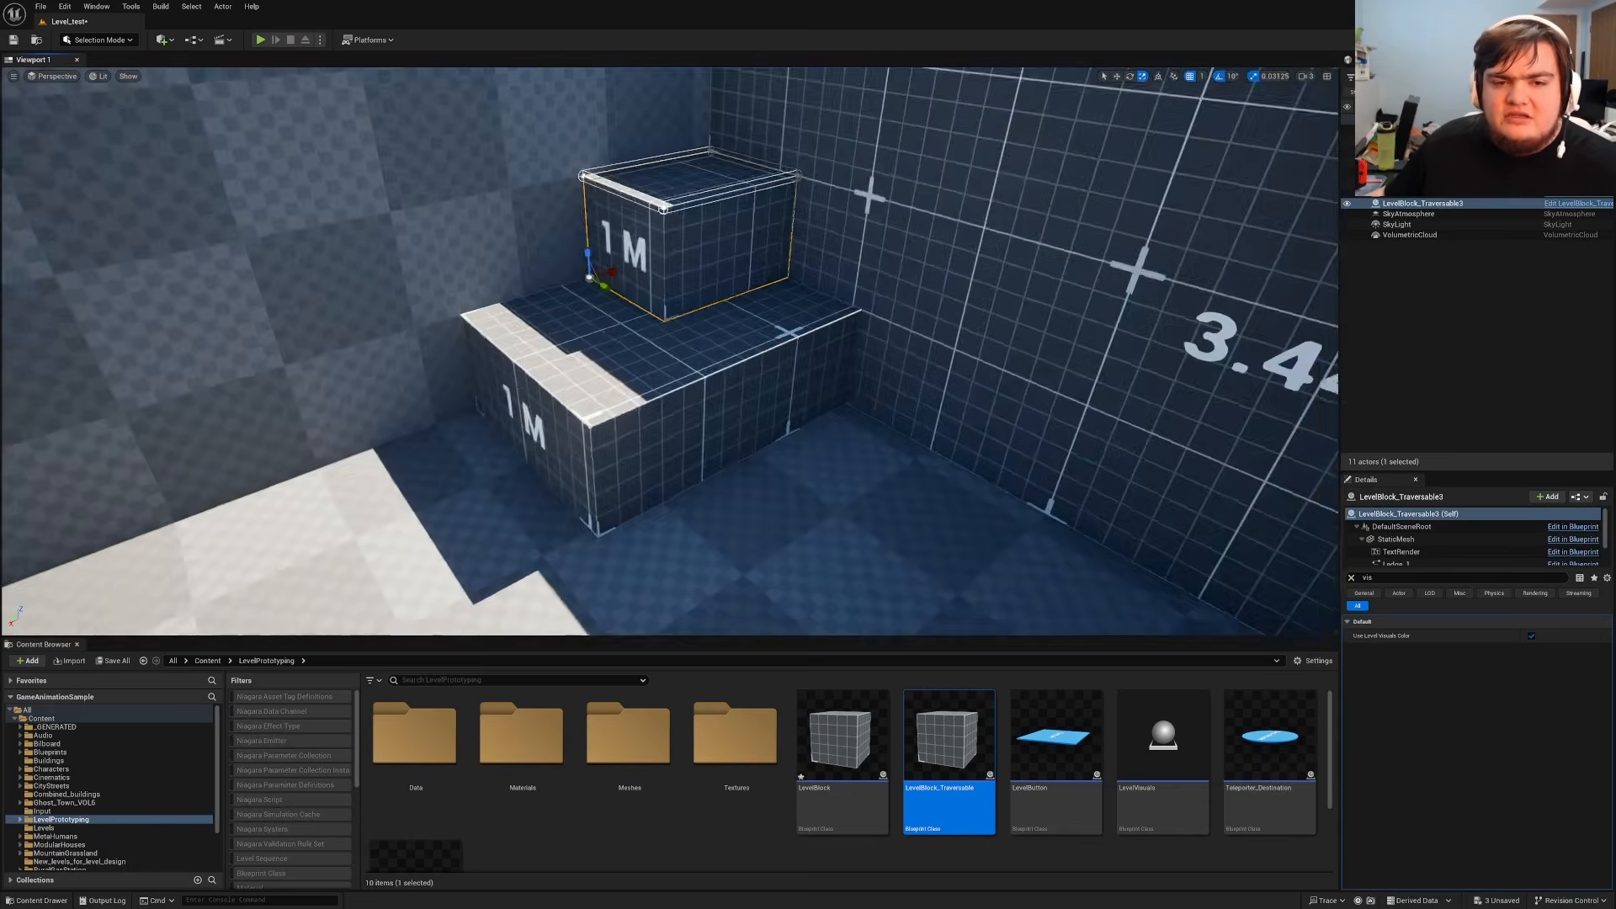
right_drag(669, 352, 518, 388)
key(s)
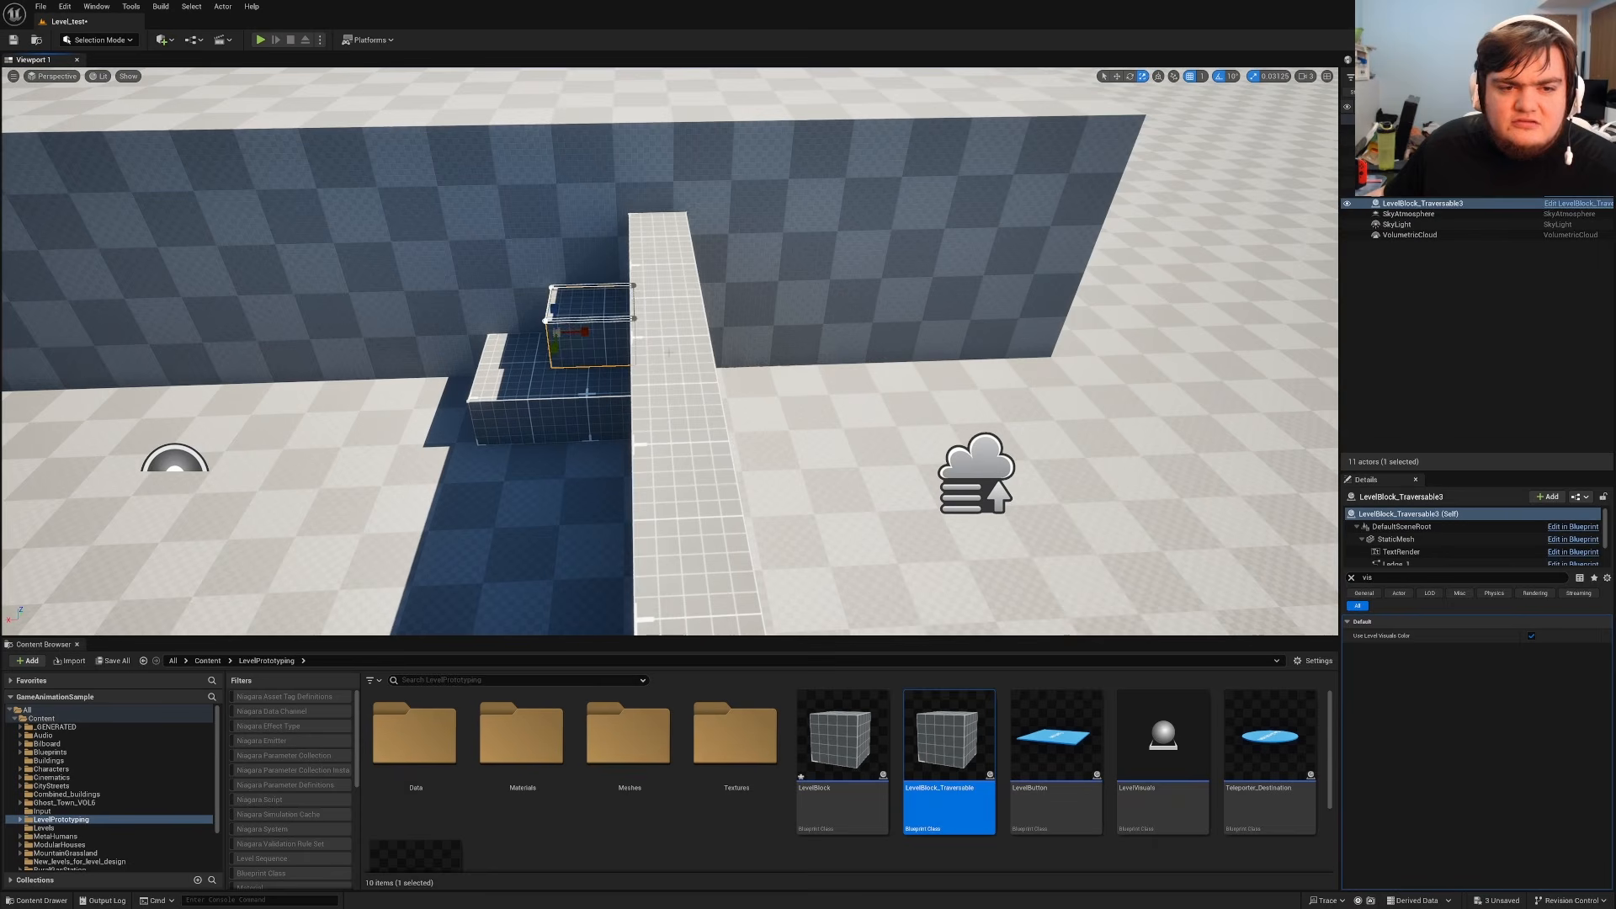
click(669, 351)
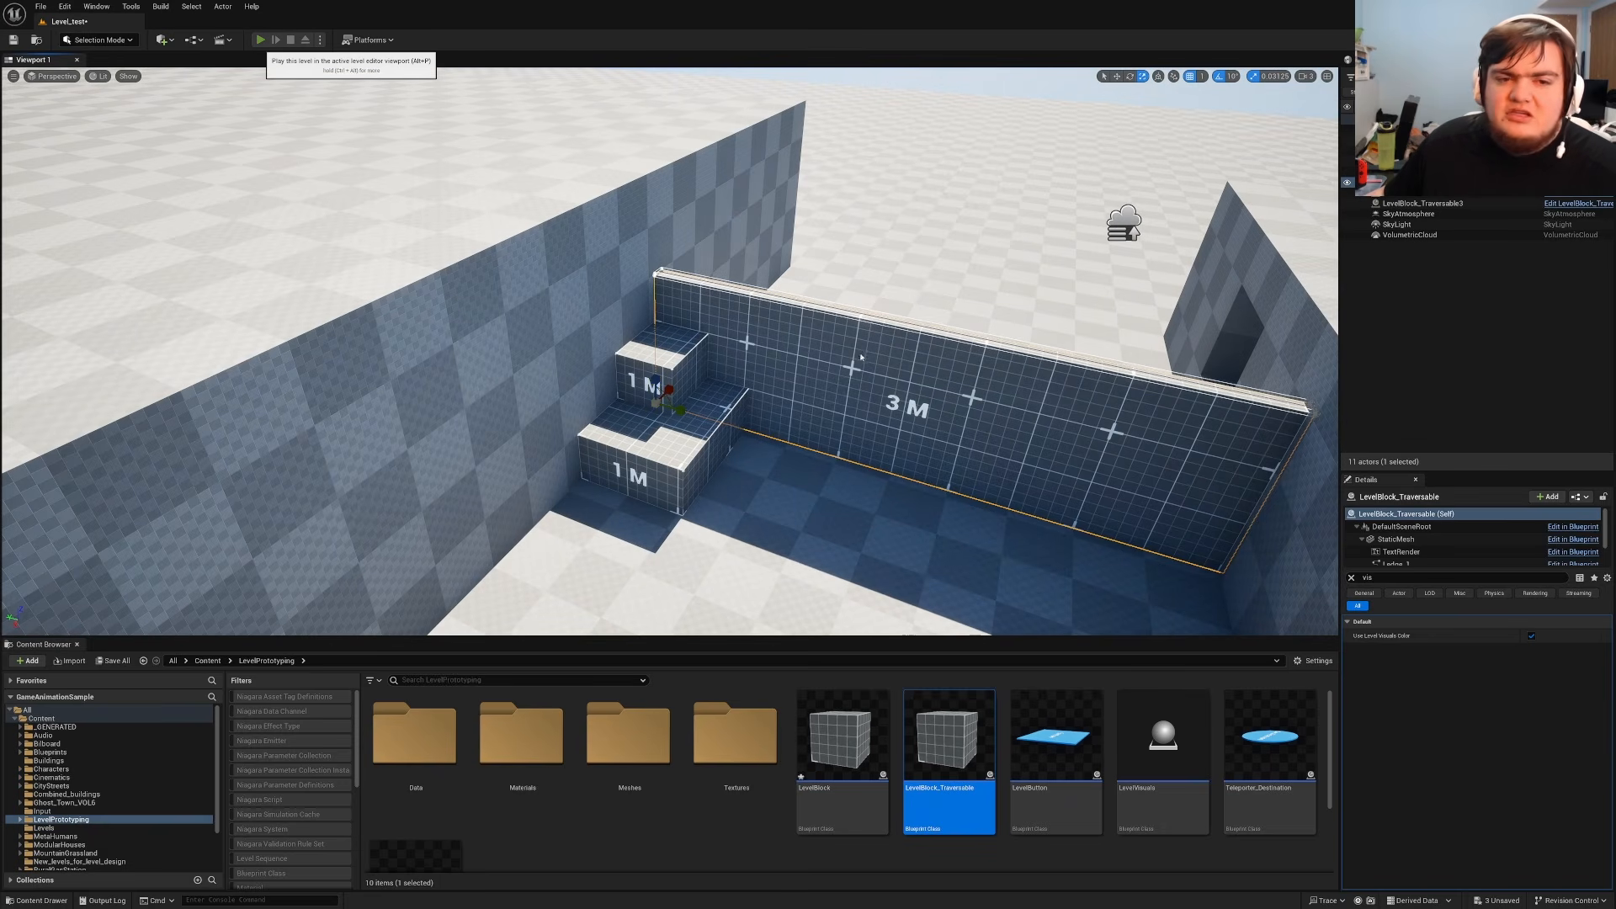
Play the level, climb the steps and over the 3 M barrier, and stop the play session.
key(alt+p)
key(w)
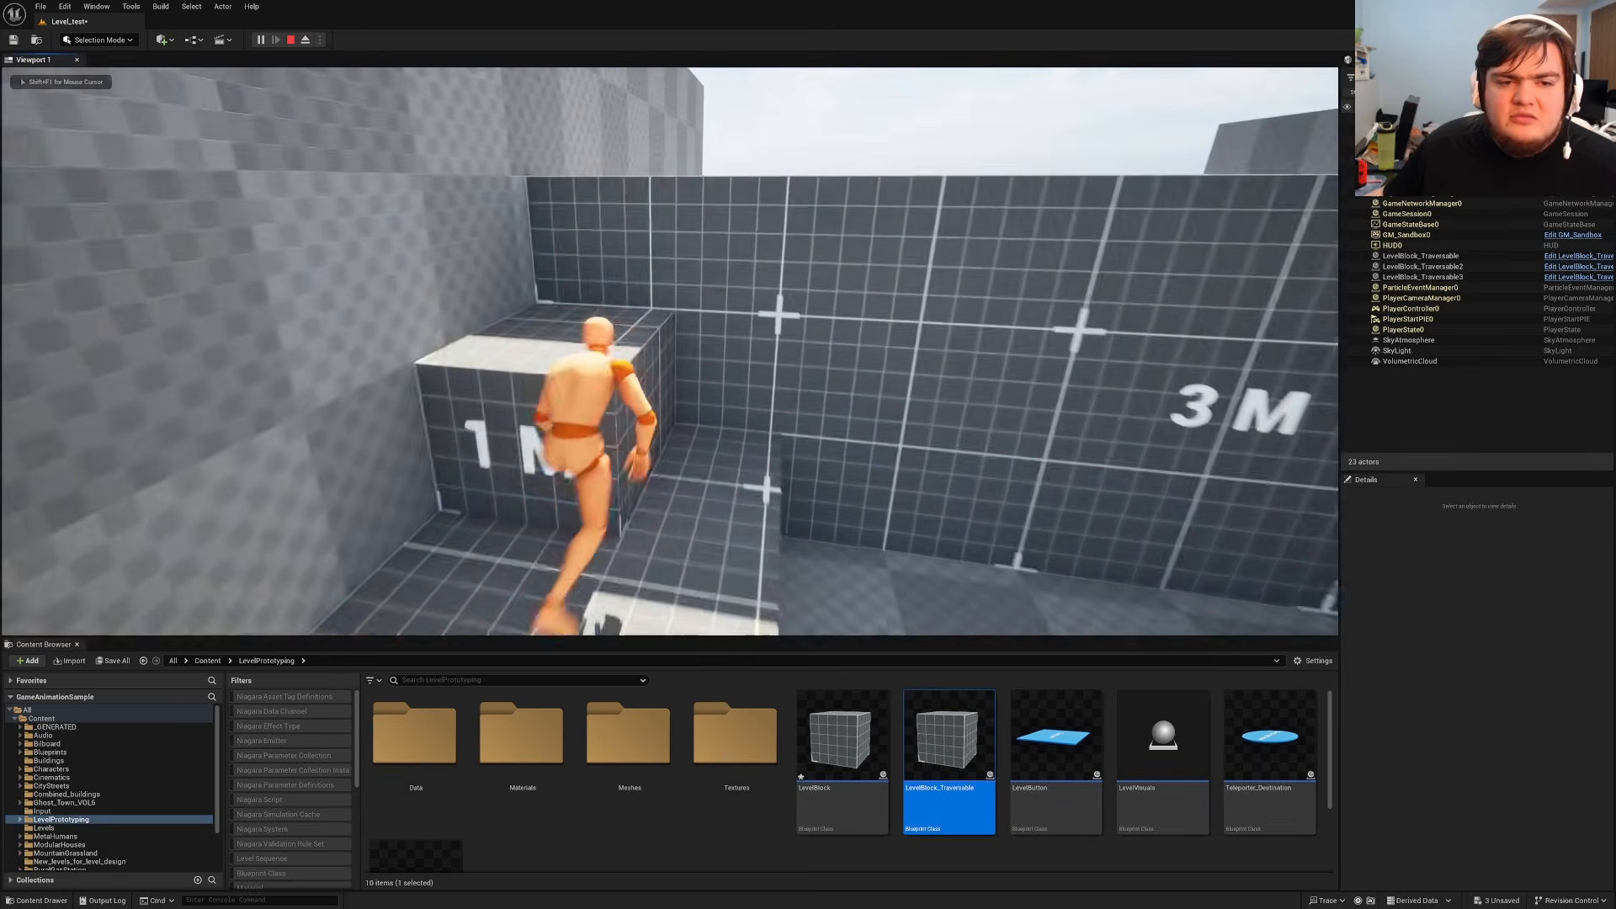
key(space)
key(space)
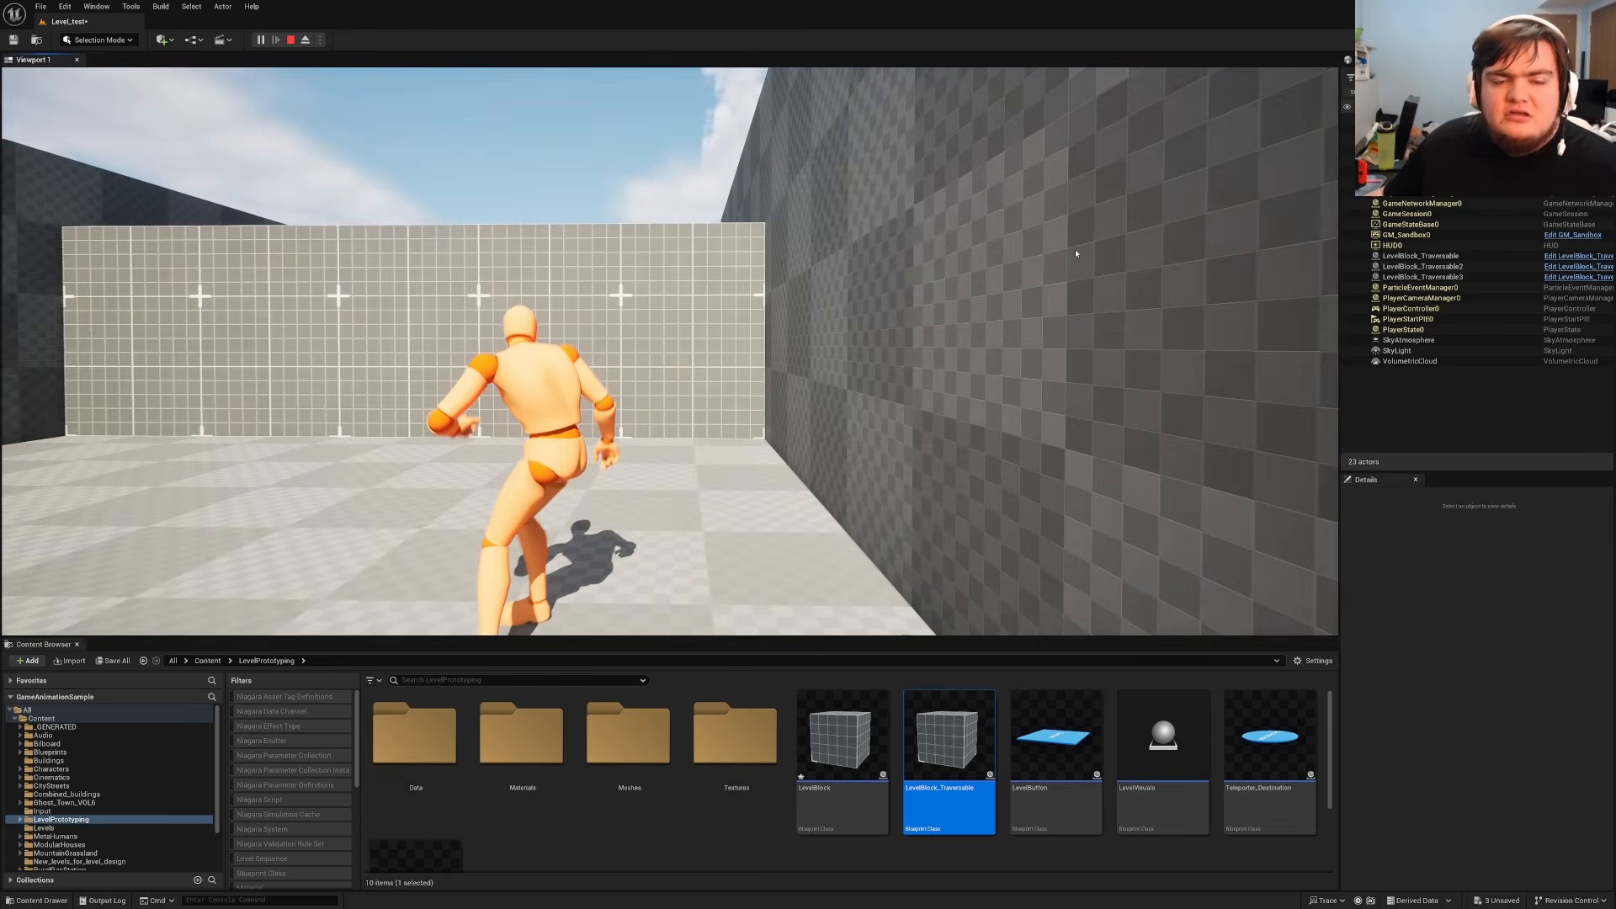
key(Escape)
Turn off Visible on the StaticMesh component of the 3 M traversable barrier.
right_drag(670, 351, 556, 492)
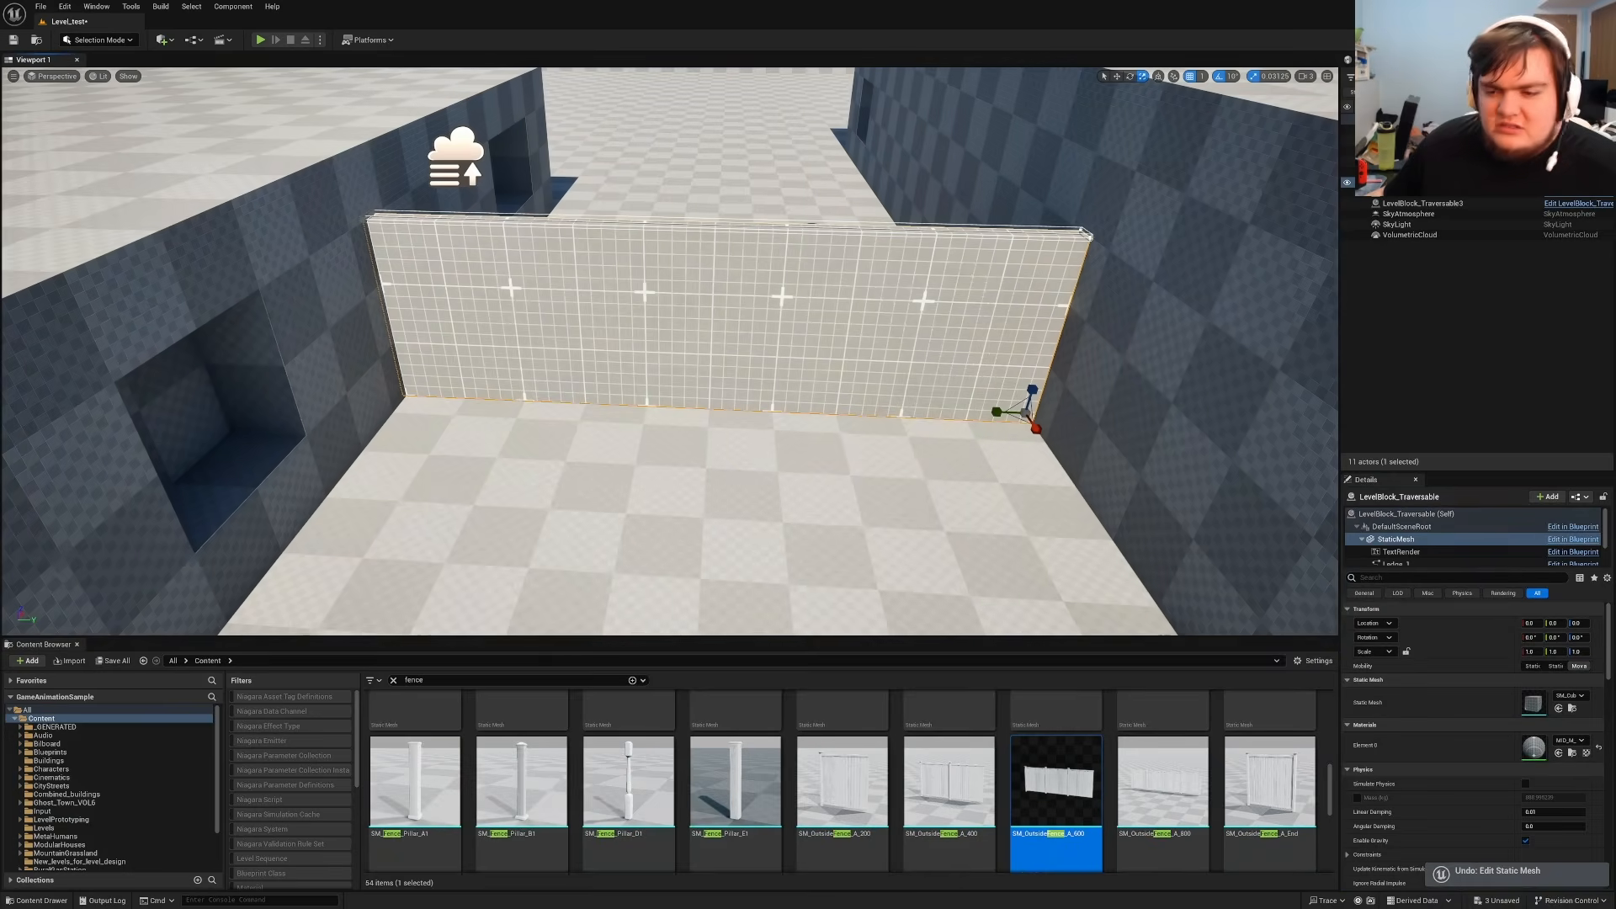
text(v)
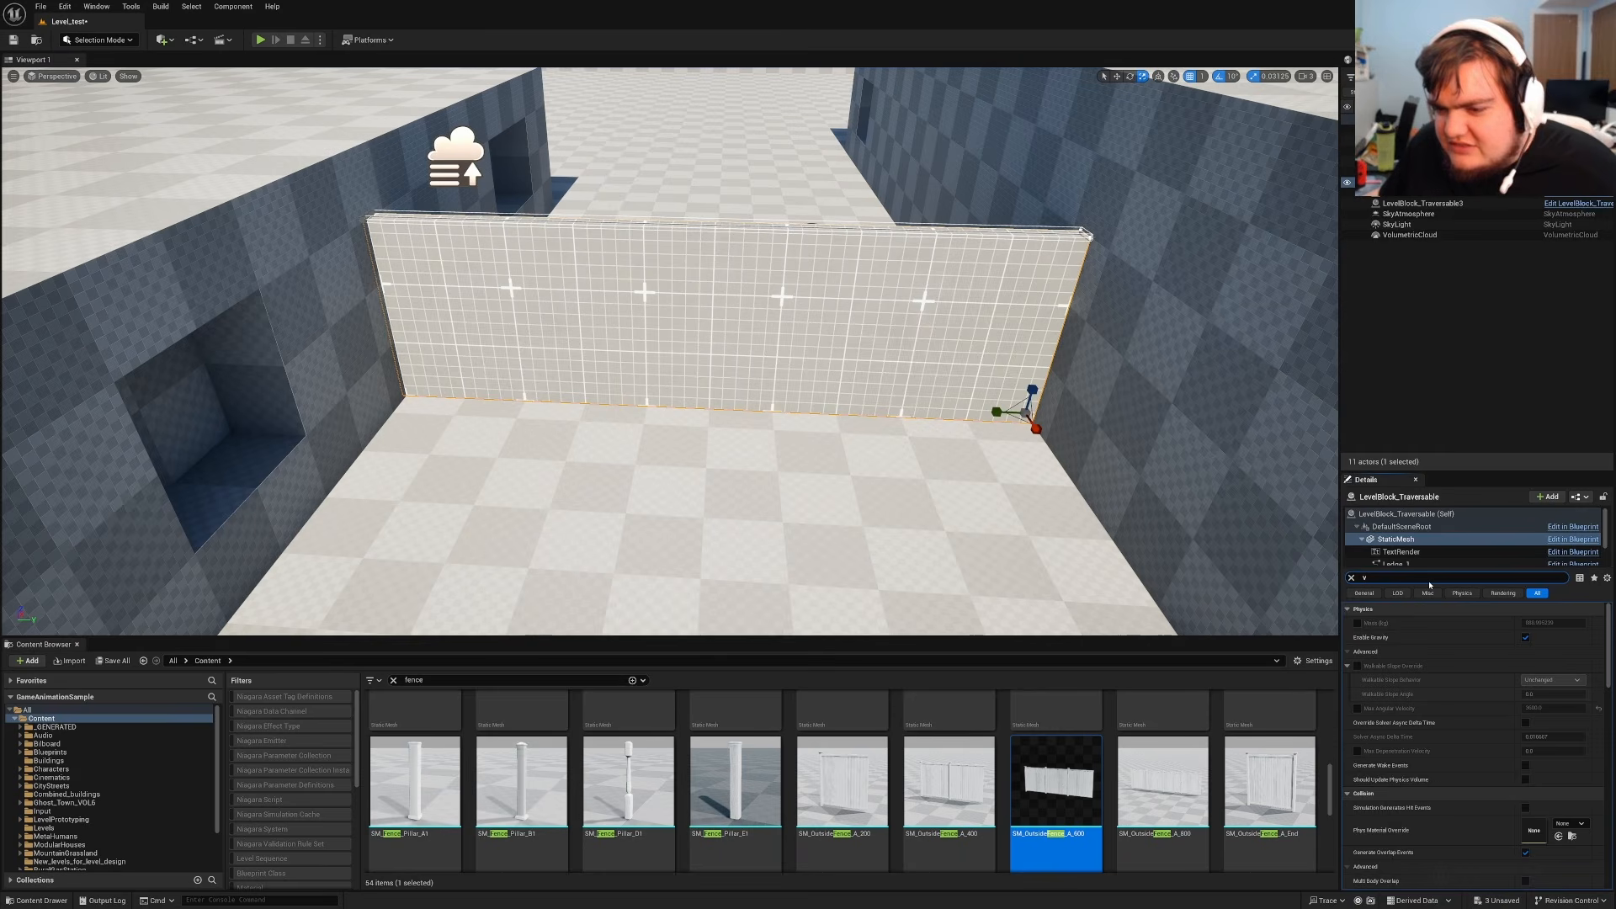
text(is)
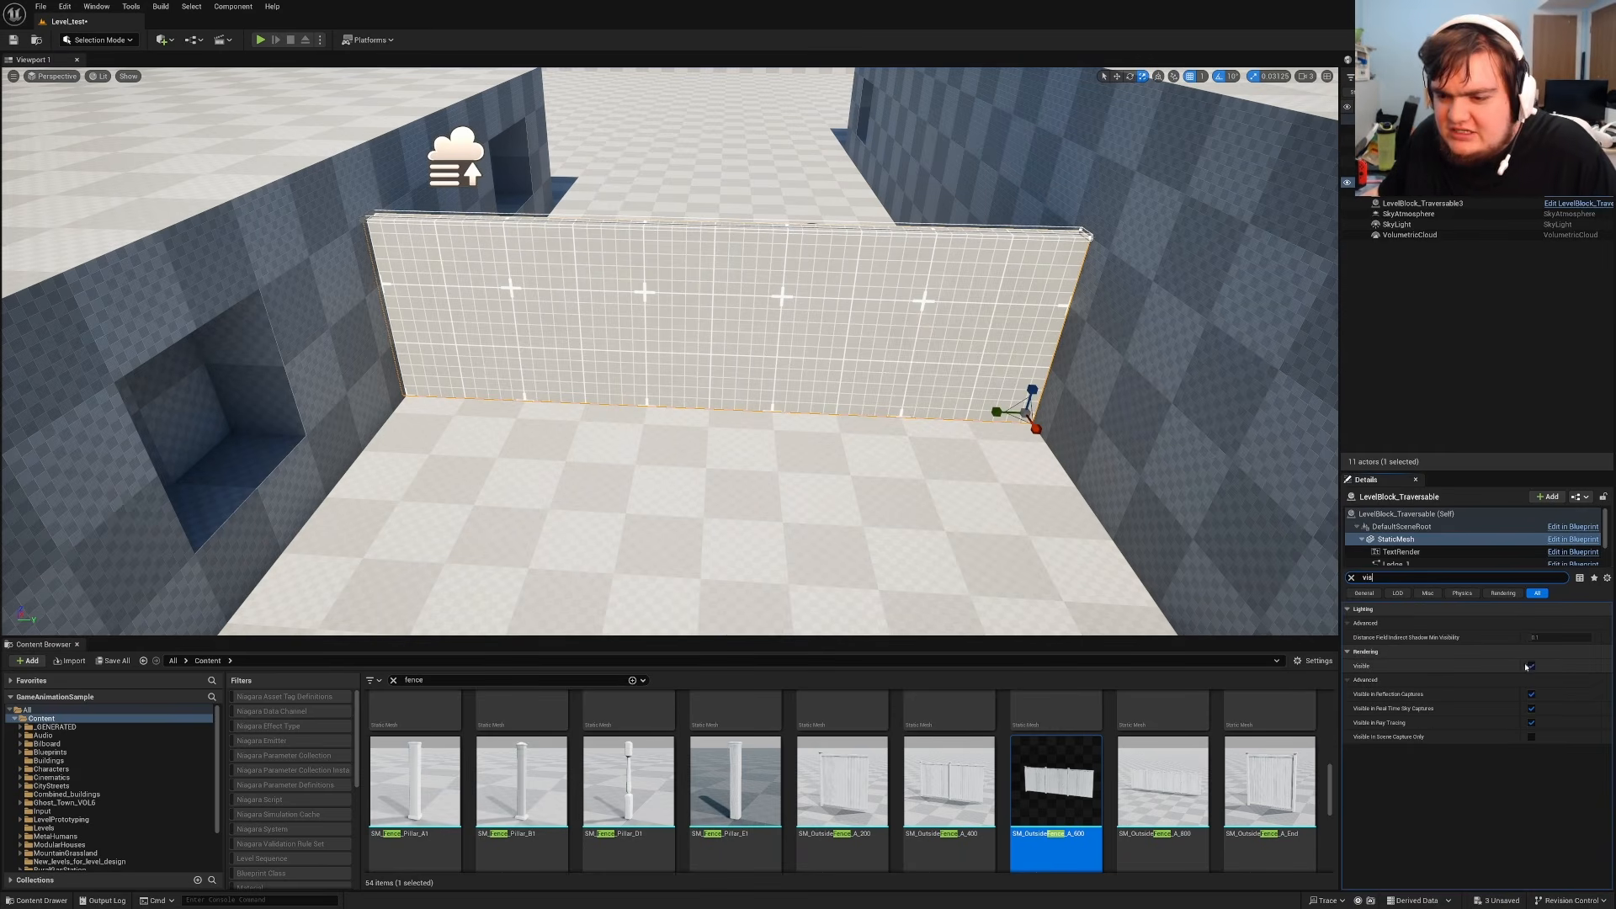
click(1531, 666)
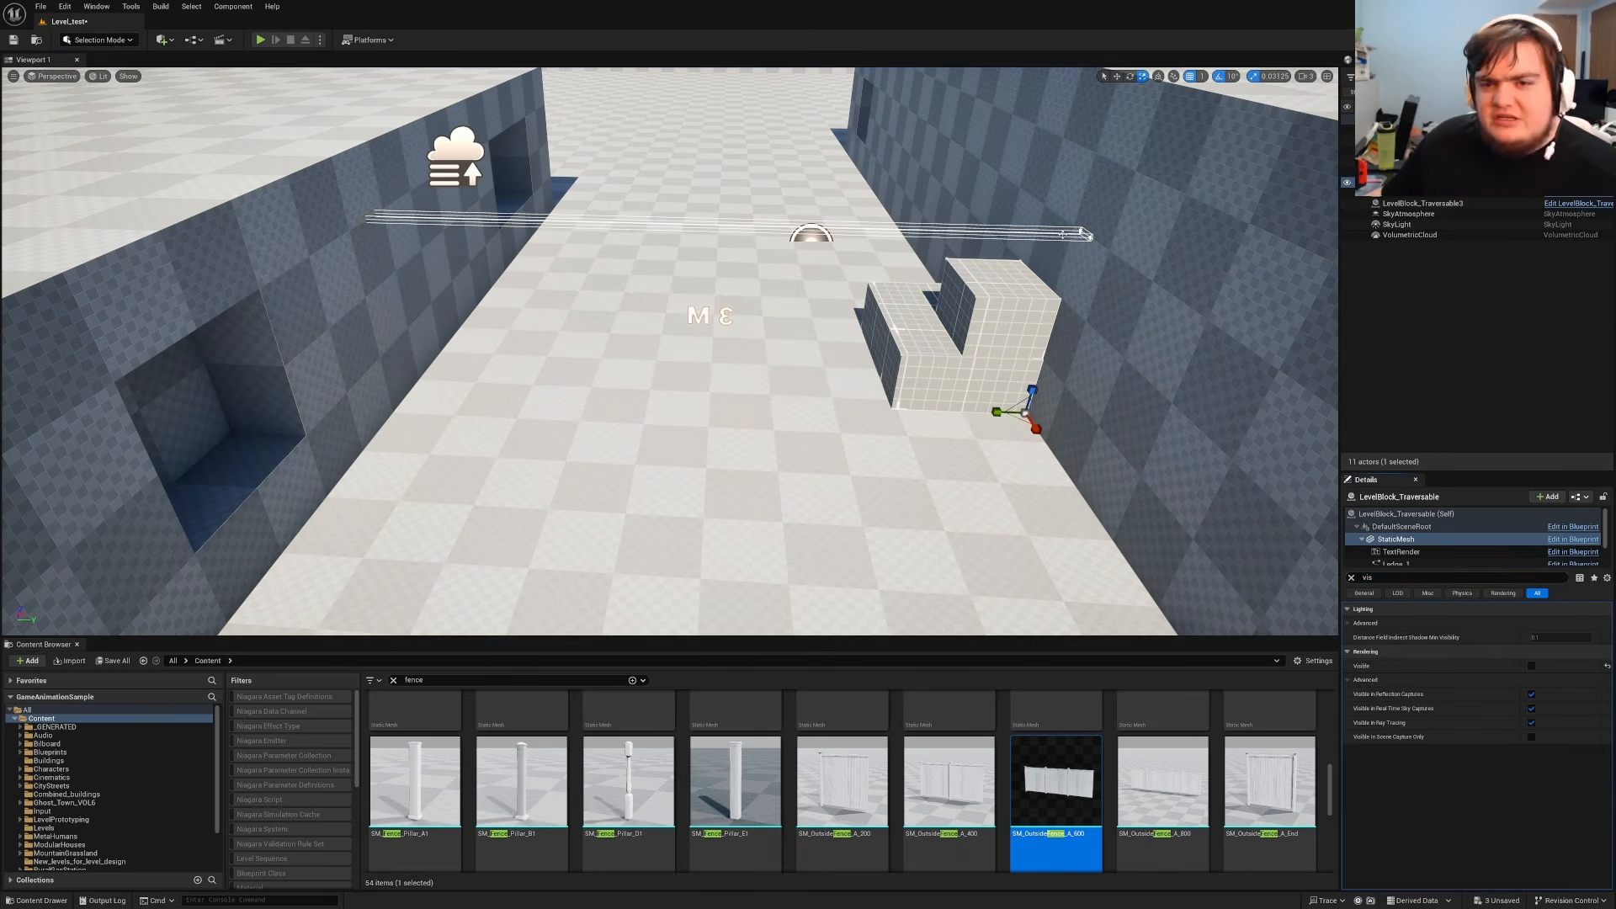
Place the SM_OutsideFence_A_800 mesh between the two walls and move it onto the hidden 3 M barrier.
drag(1162, 781, 701, 371)
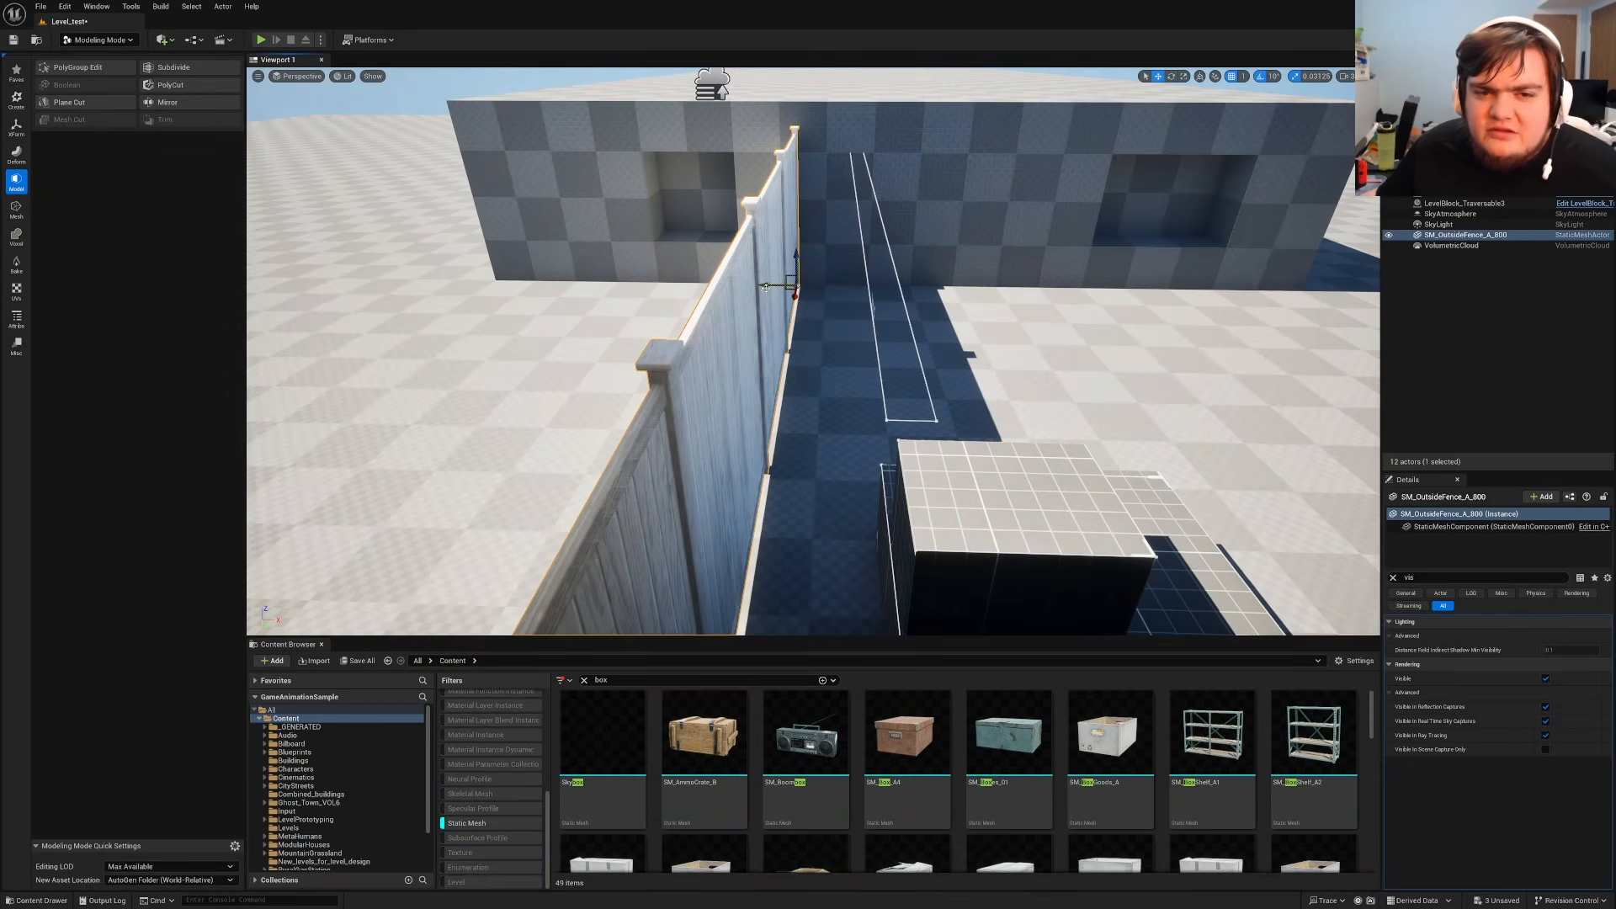
drag(763, 286, 817, 287)
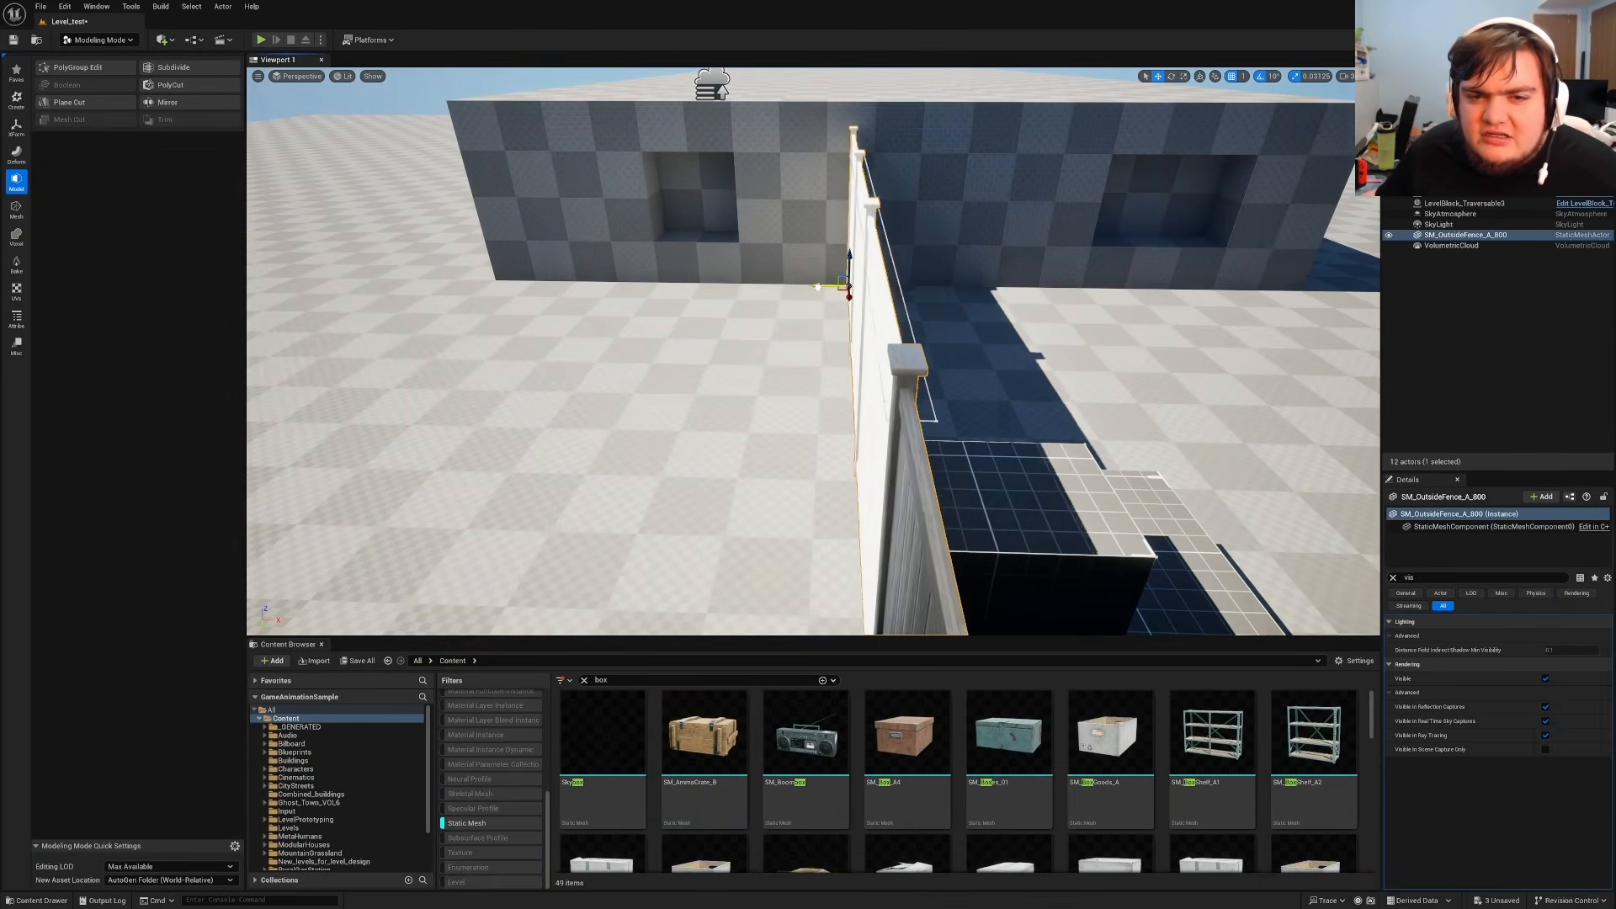
key(f)
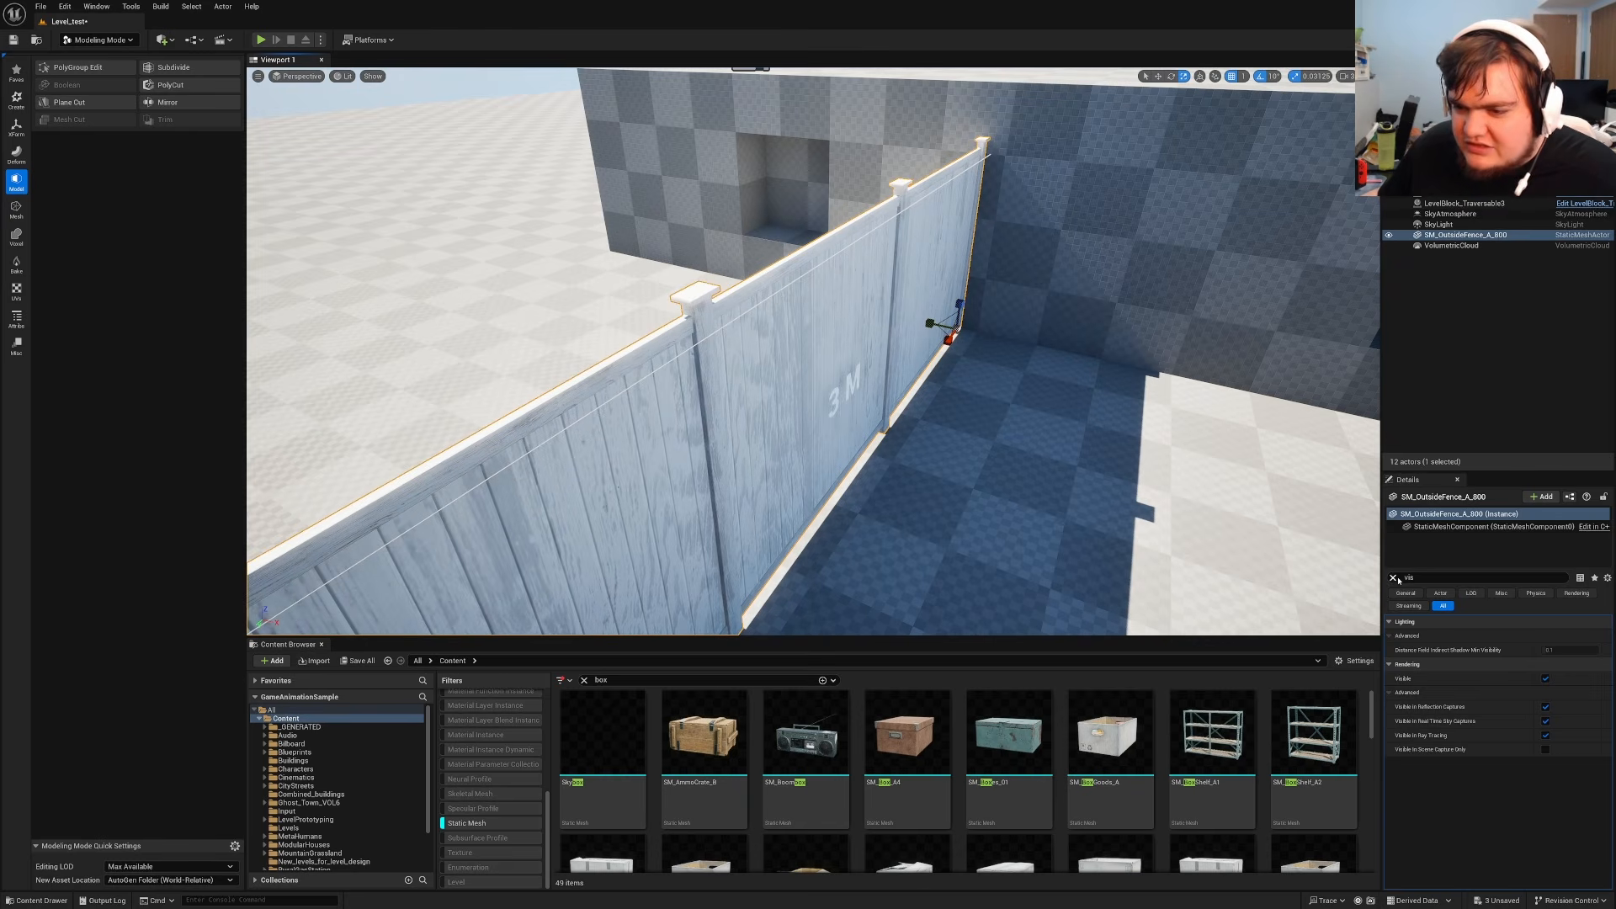
Set the collision preset of the SM_OutsideFence_A_800 fence to NoCollision and deselect it.
click(1395, 578)
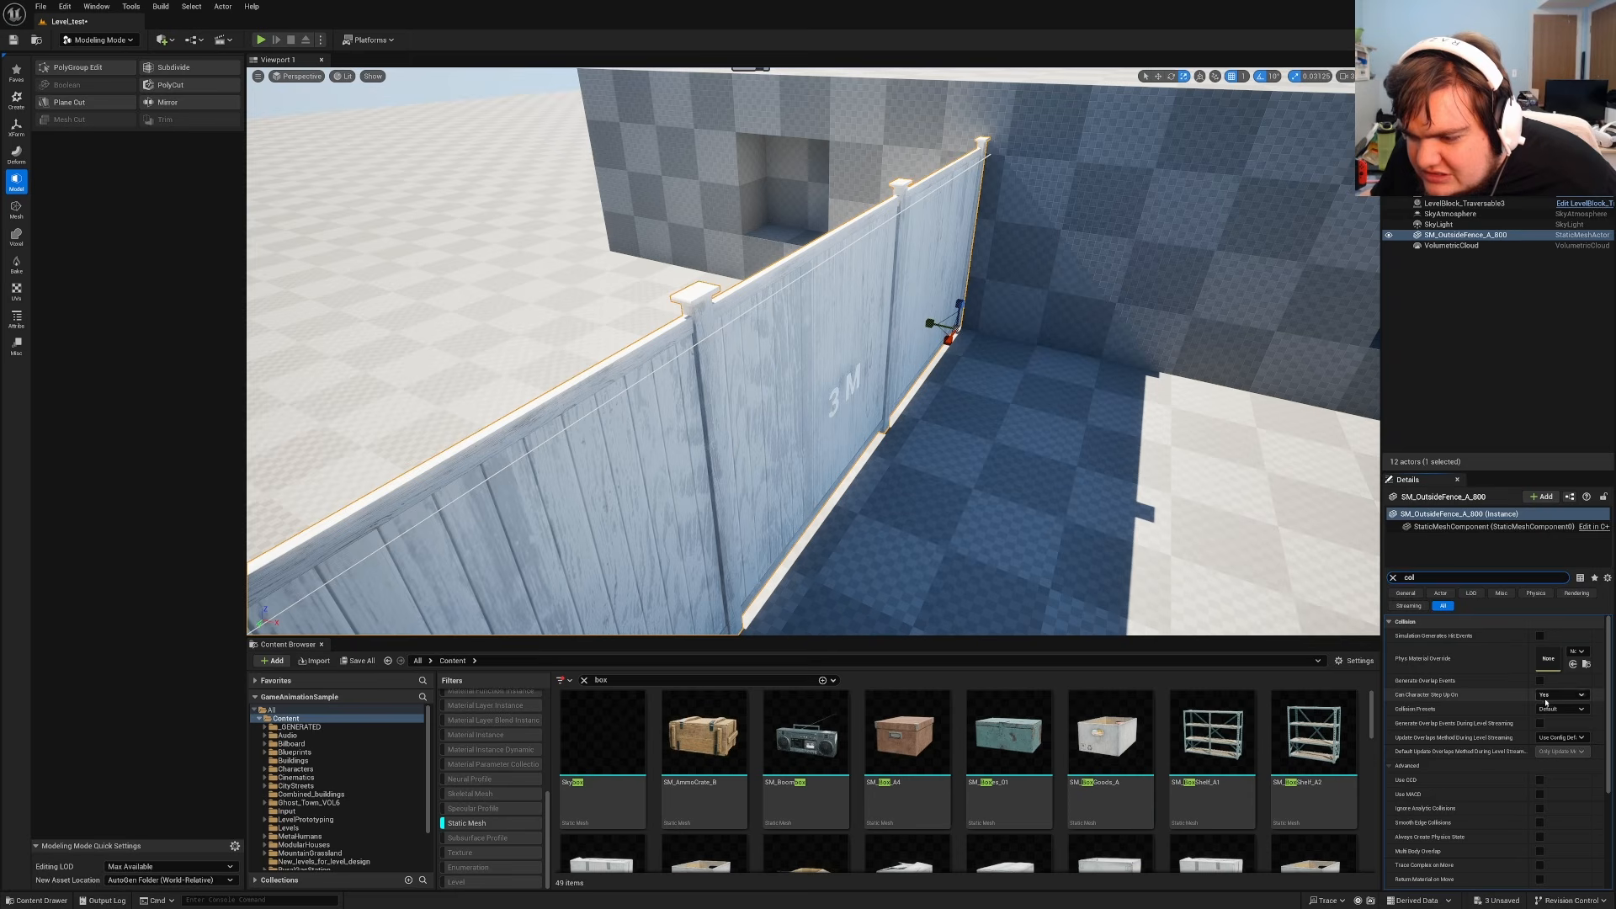
click(1563, 737)
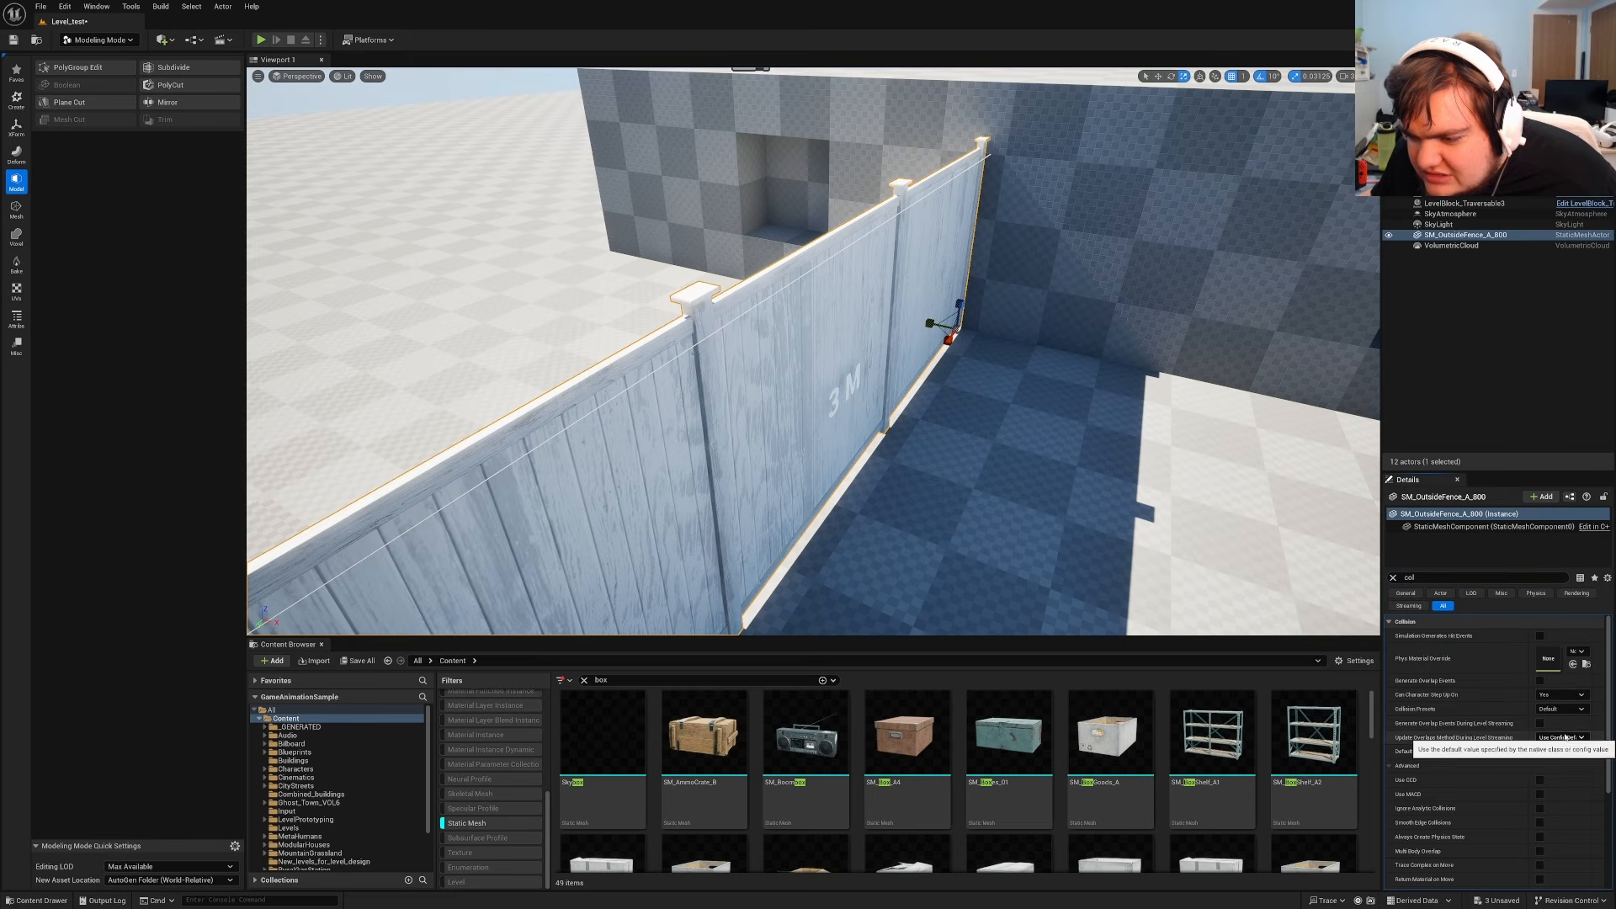
click(1554, 712)
click(1553, 738)
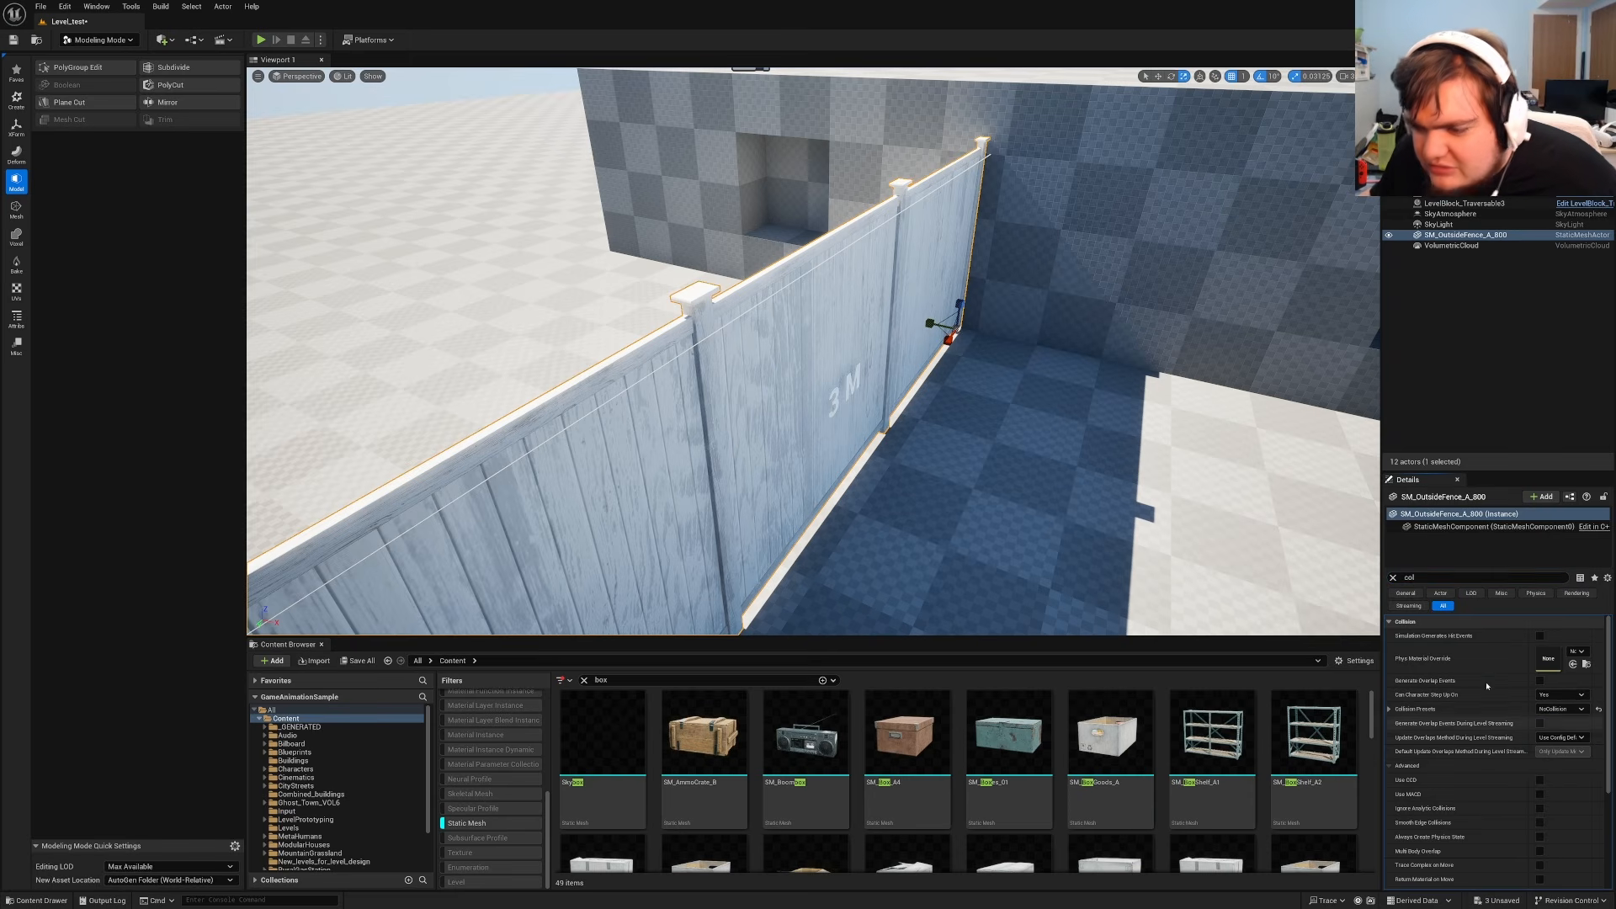
key(Escape)
Look through the box static meshes for a prop to dress the two stacked 1 M blocks.
right_drag(1032, 462, 859, 438)
right_drag(1025, 447, 926, 379)
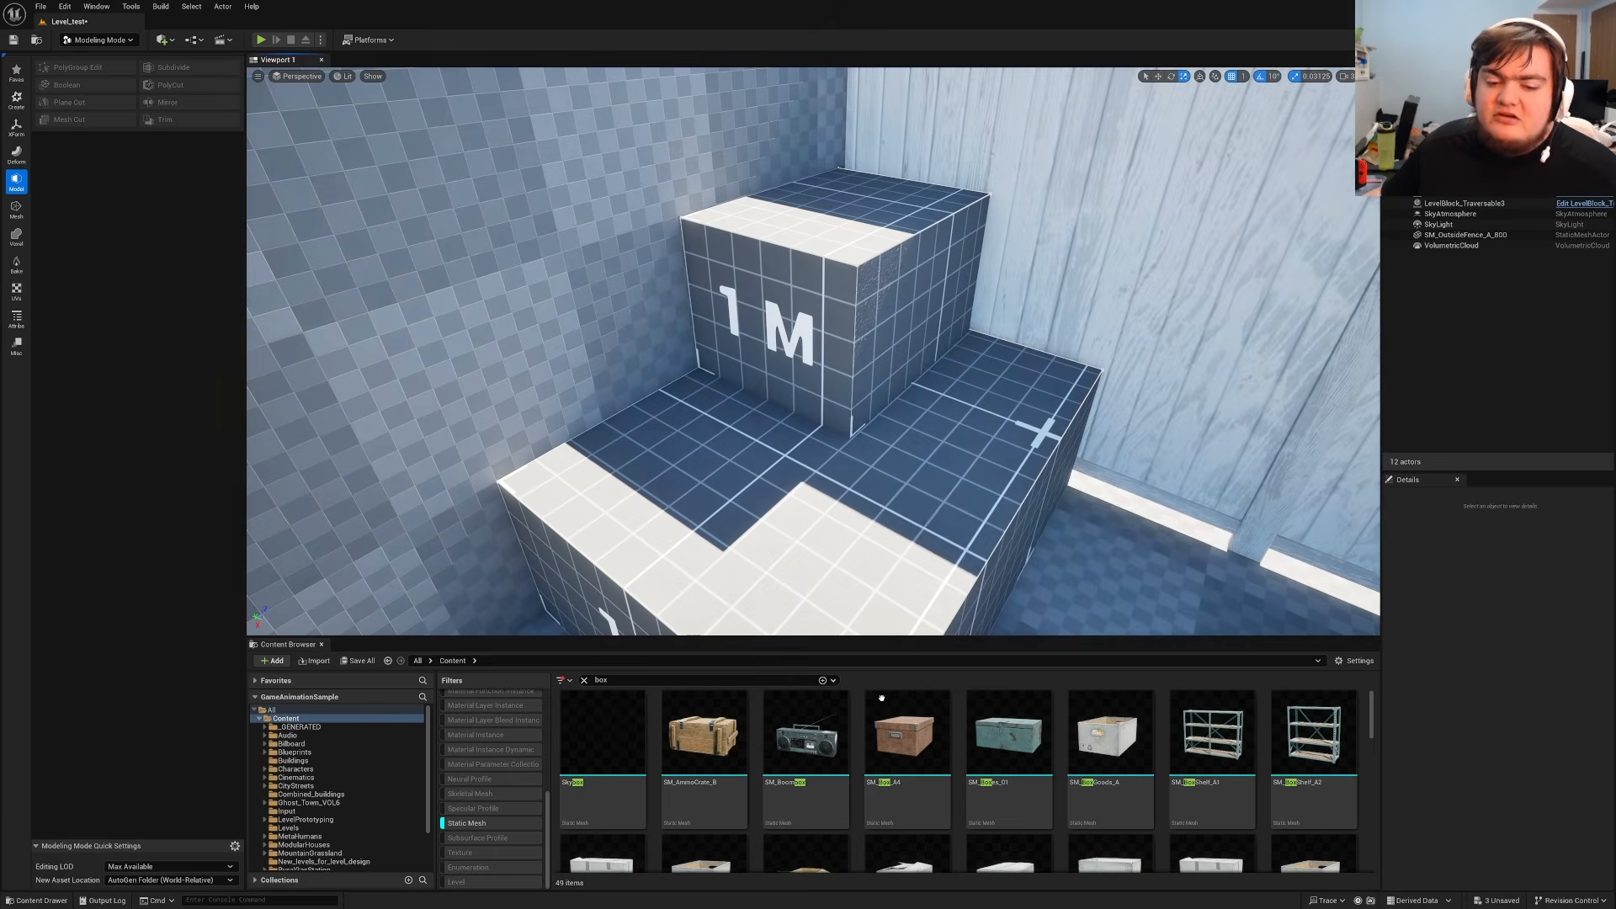
drag(882, 692, 919, 720)
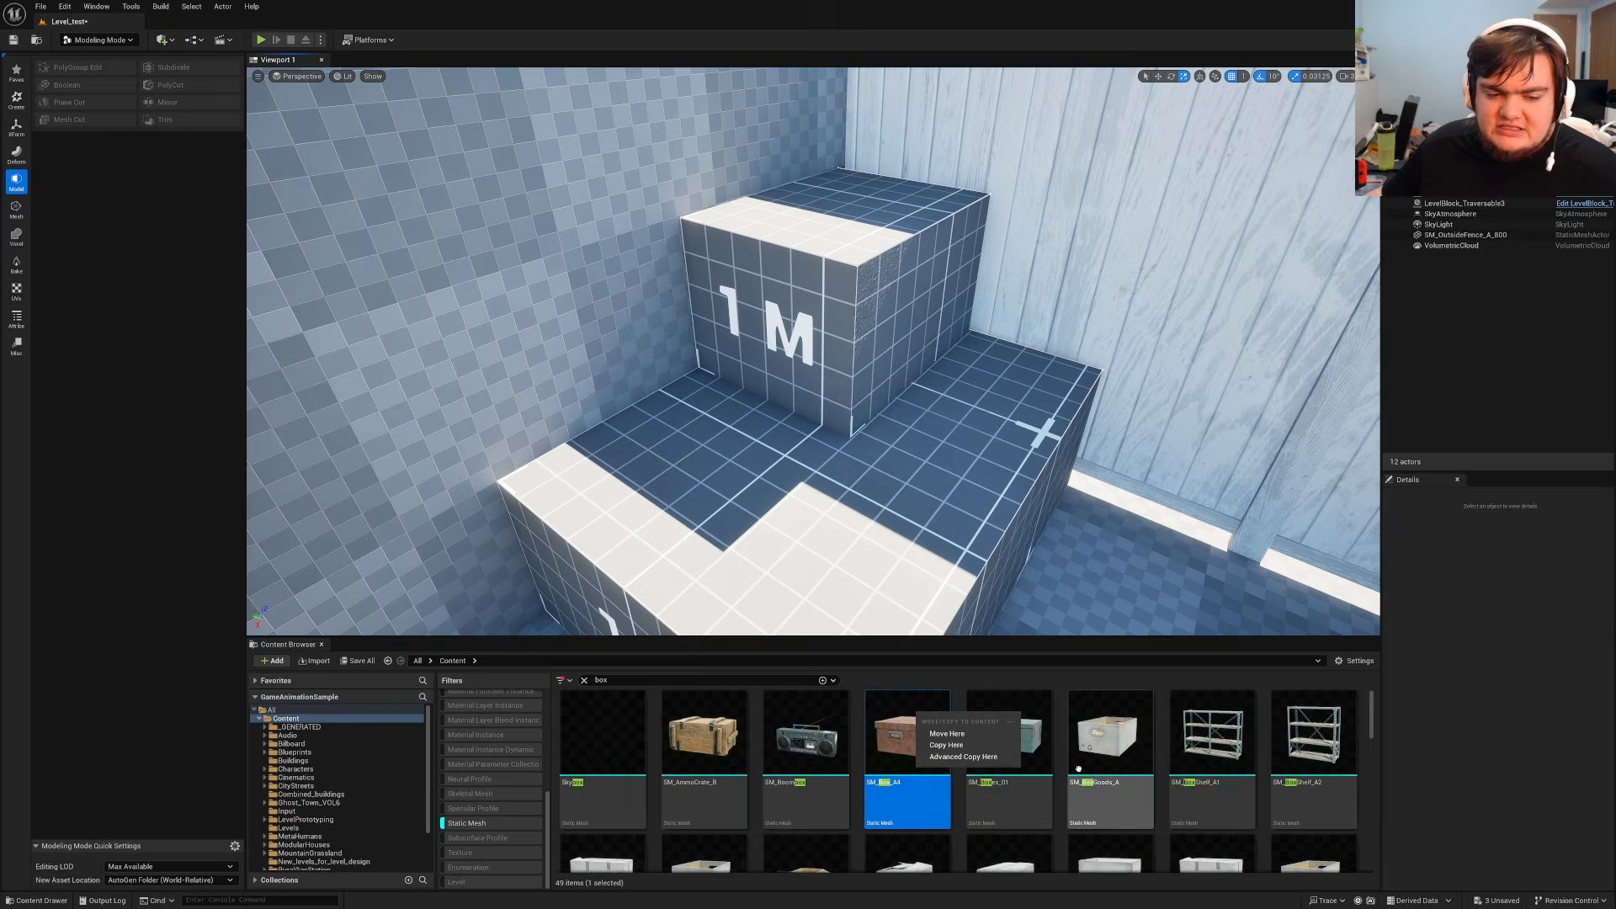
scroll(1154, 775, down, 3)
scroll(1155, 774, down, 6)
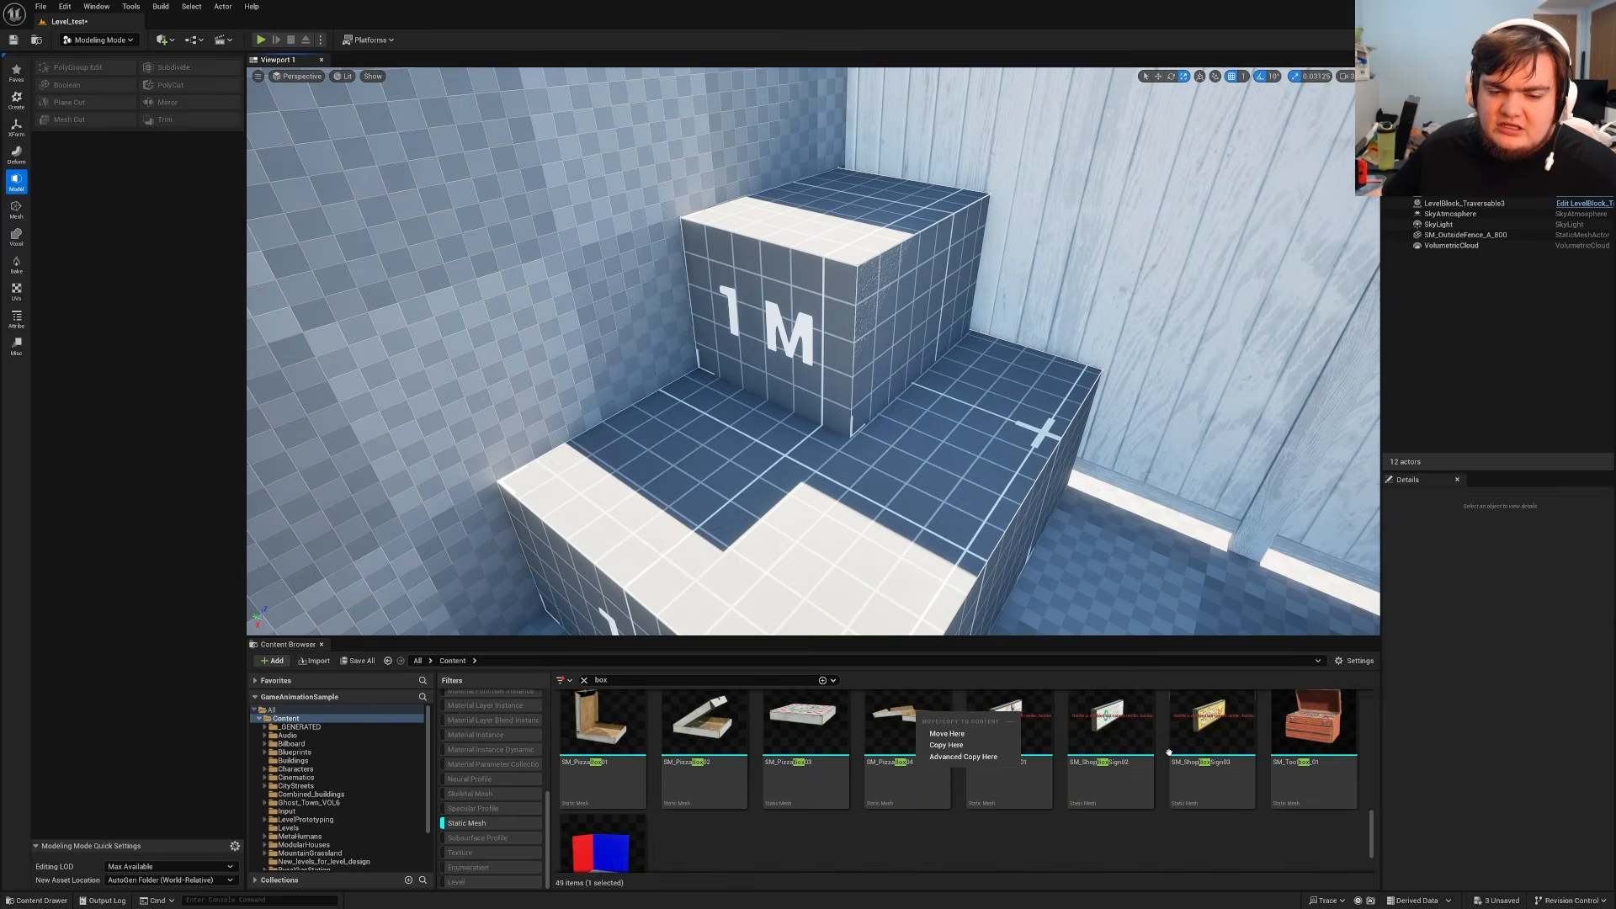
scroll(1229, 737, down, 2)
Play the level, run the character to the 1 M steps, and climb them and over the wooden fence.
key(s)
mouse_move(1075, 577)
right_down()
mouse_move(1075, 539)
mouse_move(1075, 577)
right_up()
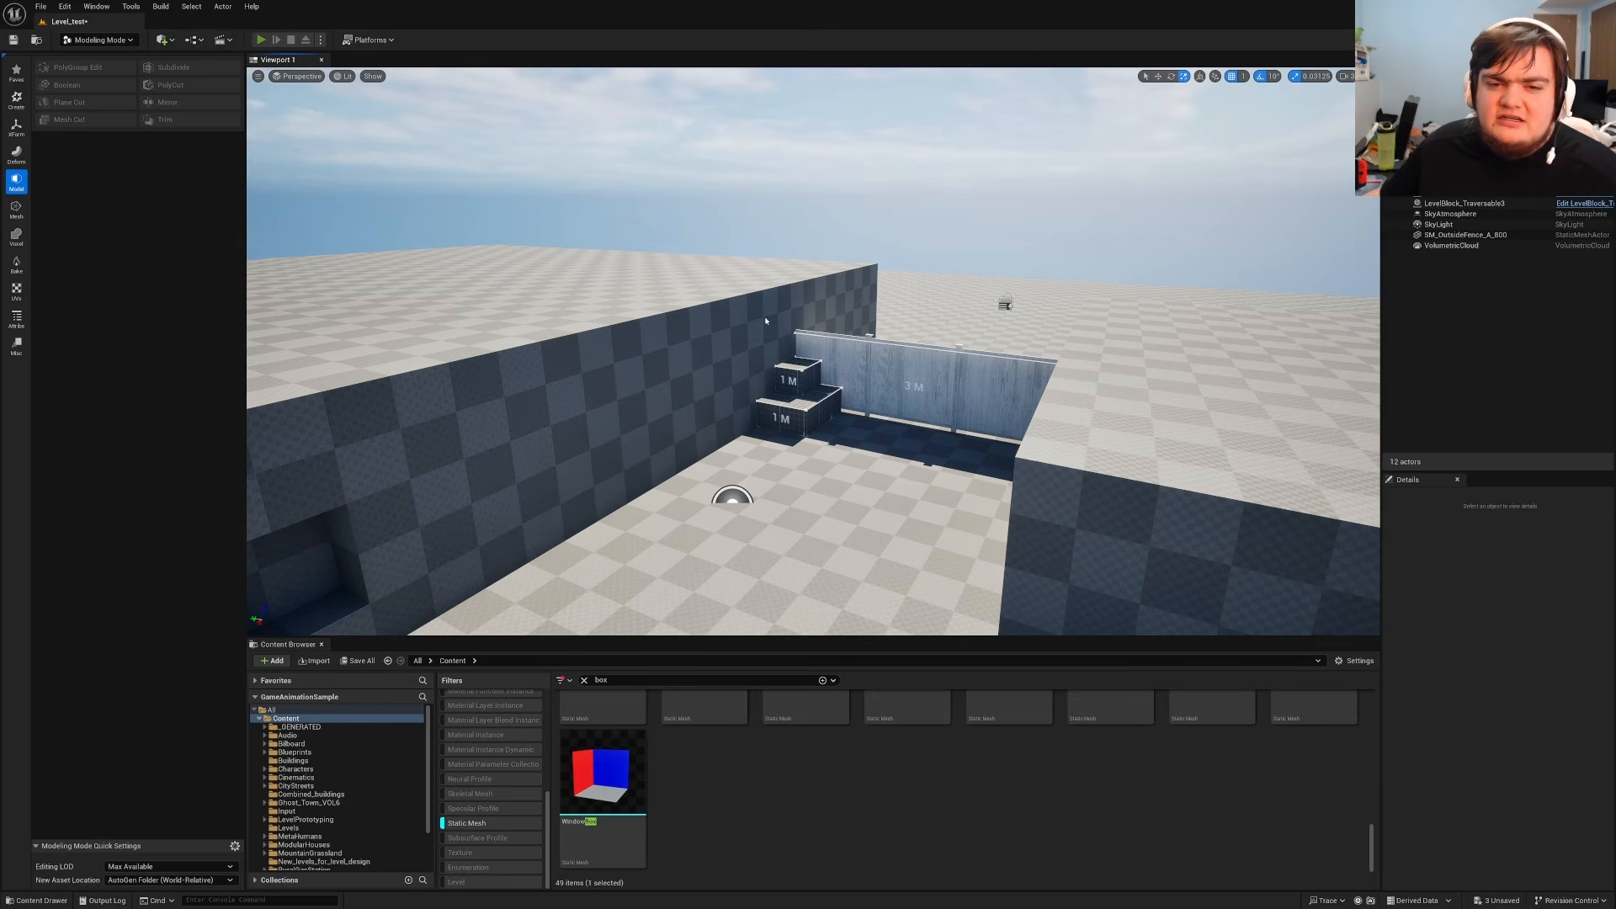
key(alt+p)
click(828, 341)
key(w)
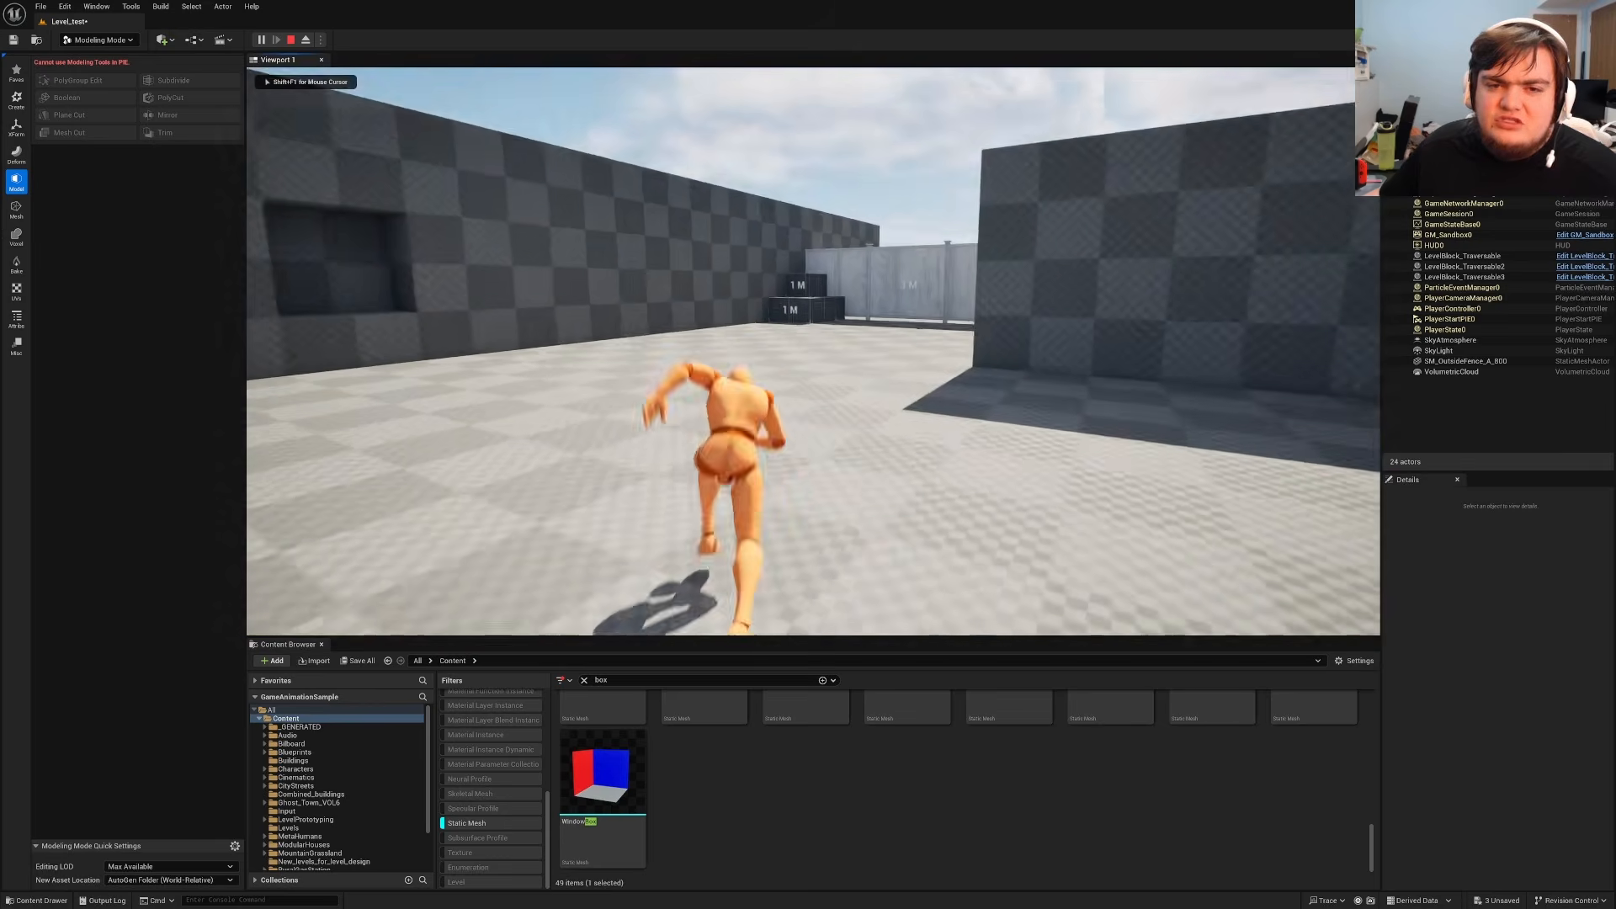
key(w)
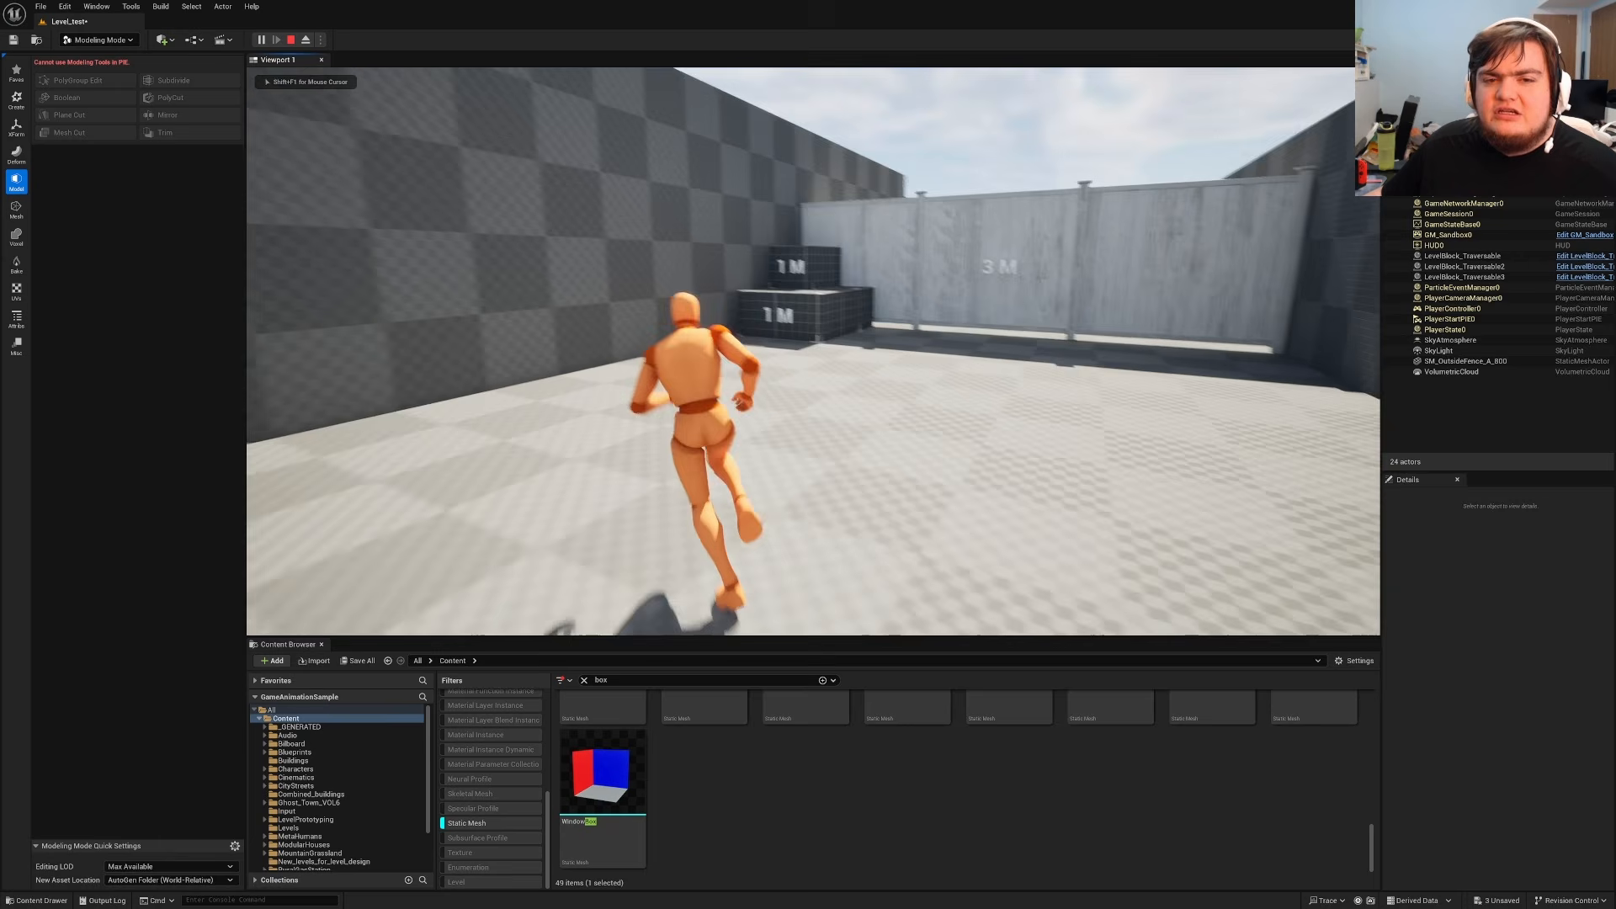
key(w)
key(space)
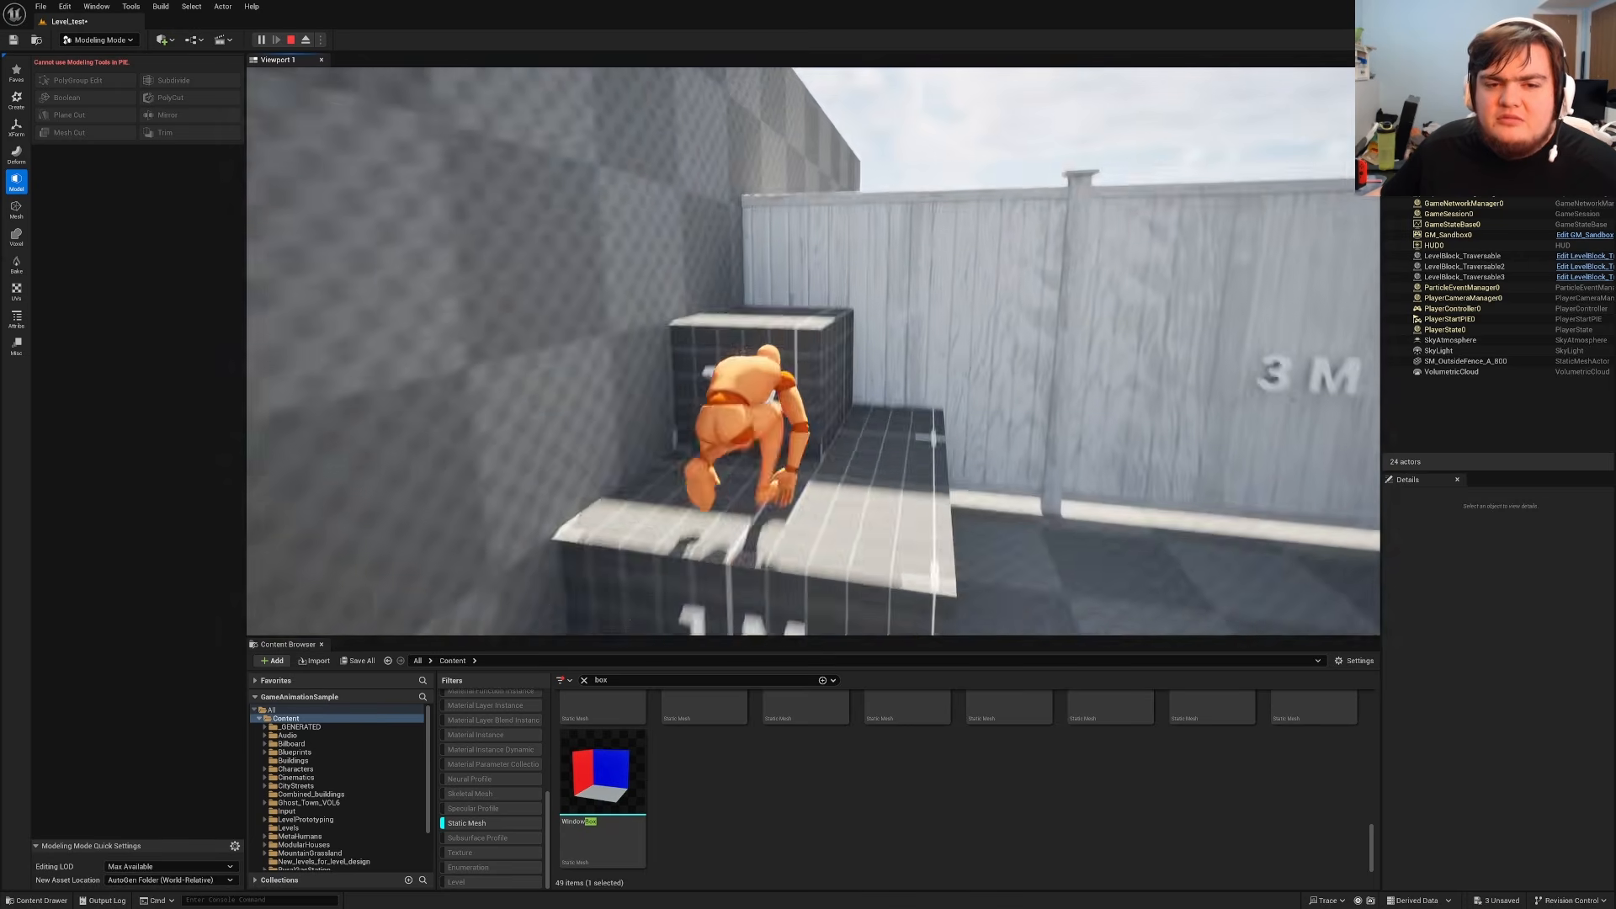
key(space)
key(w)
key(space)
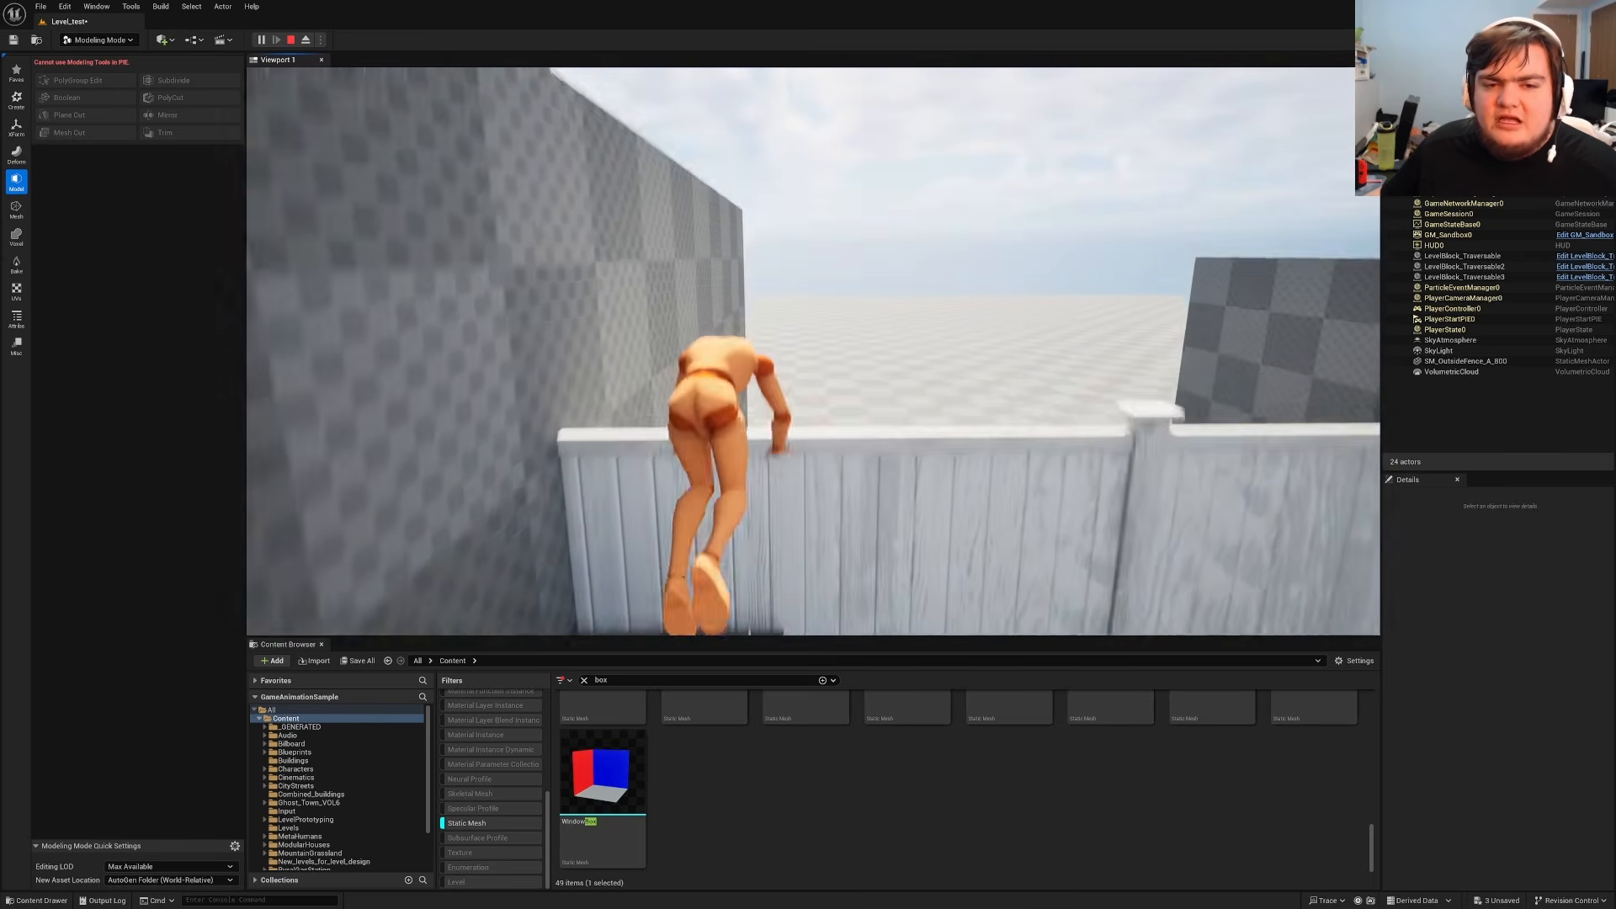
Run the character around on the far side of the fence and stop the play session.
key(w)
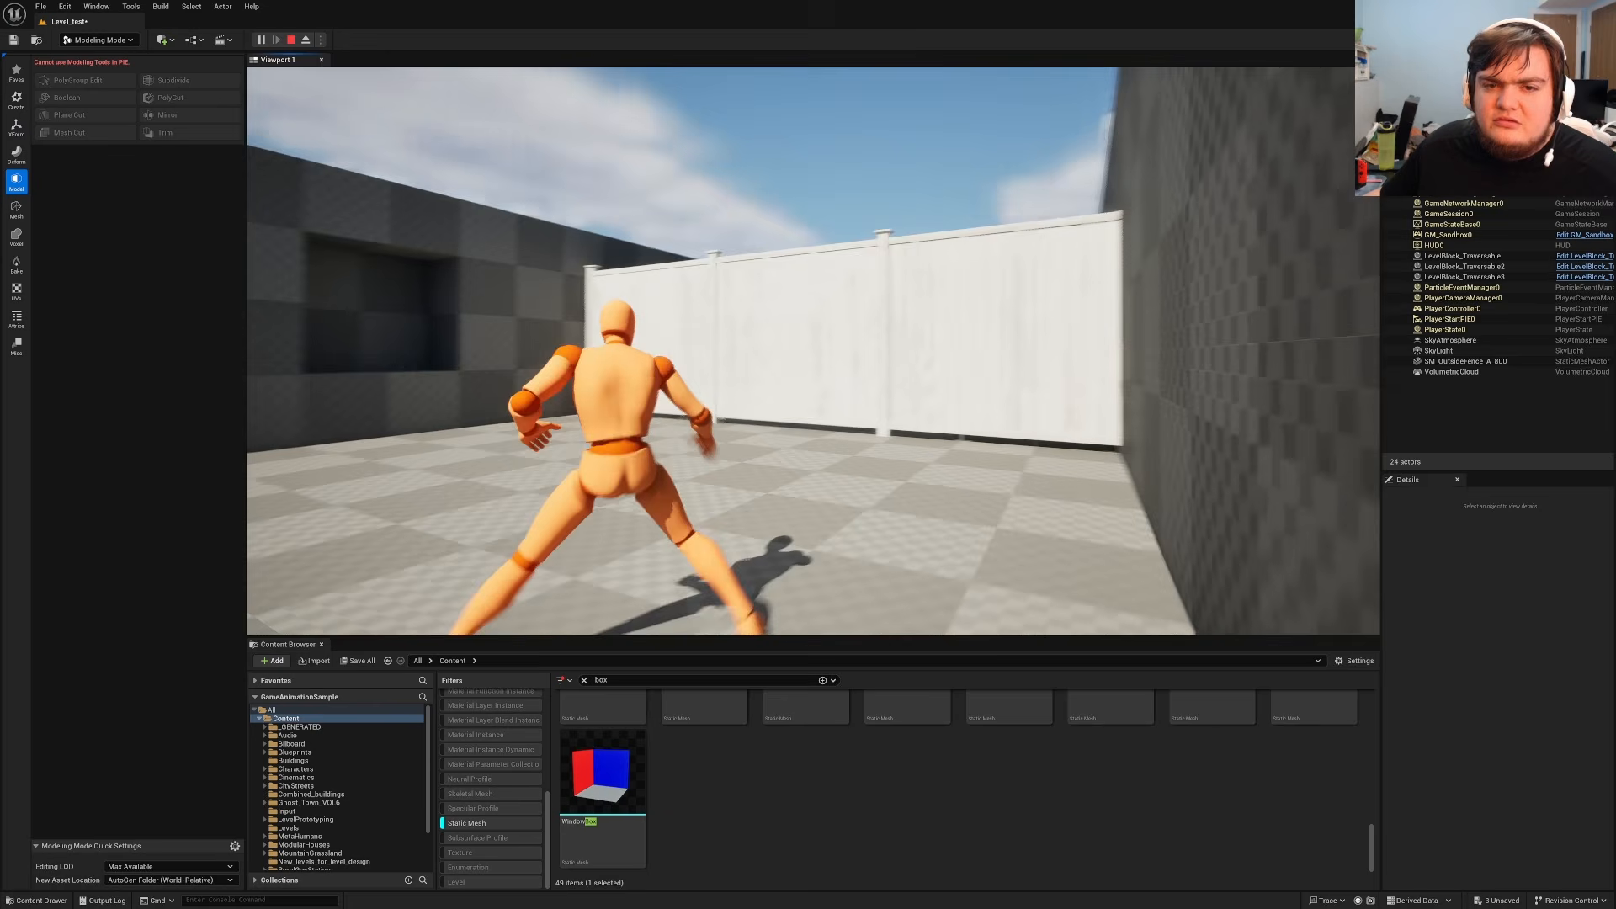
key(w)
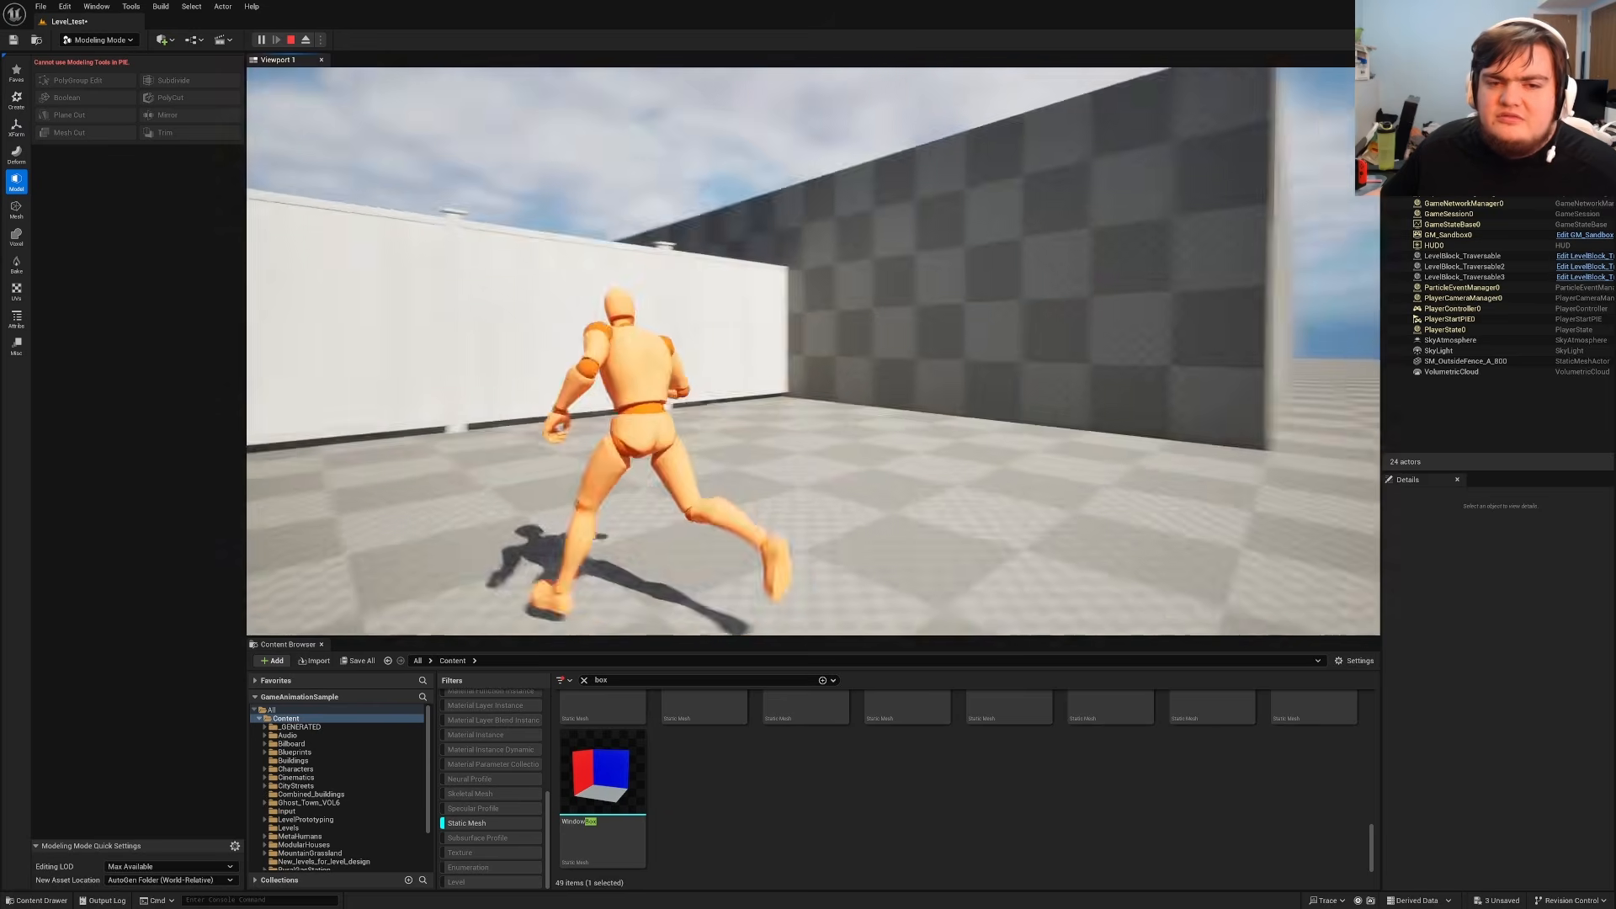
key(w)
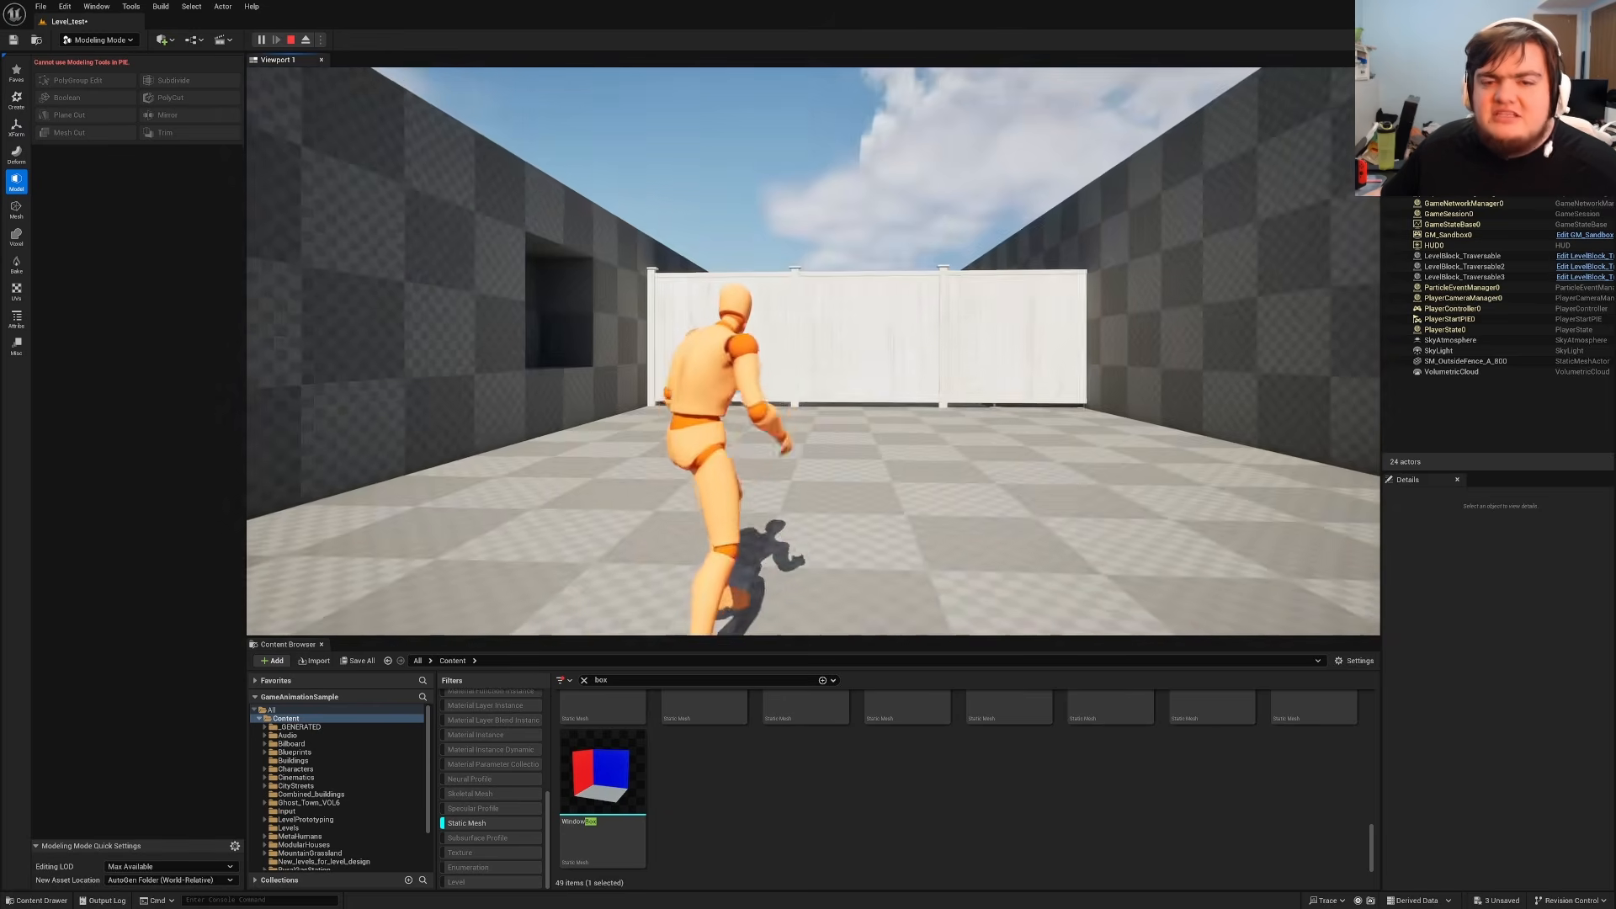
key(Escape)
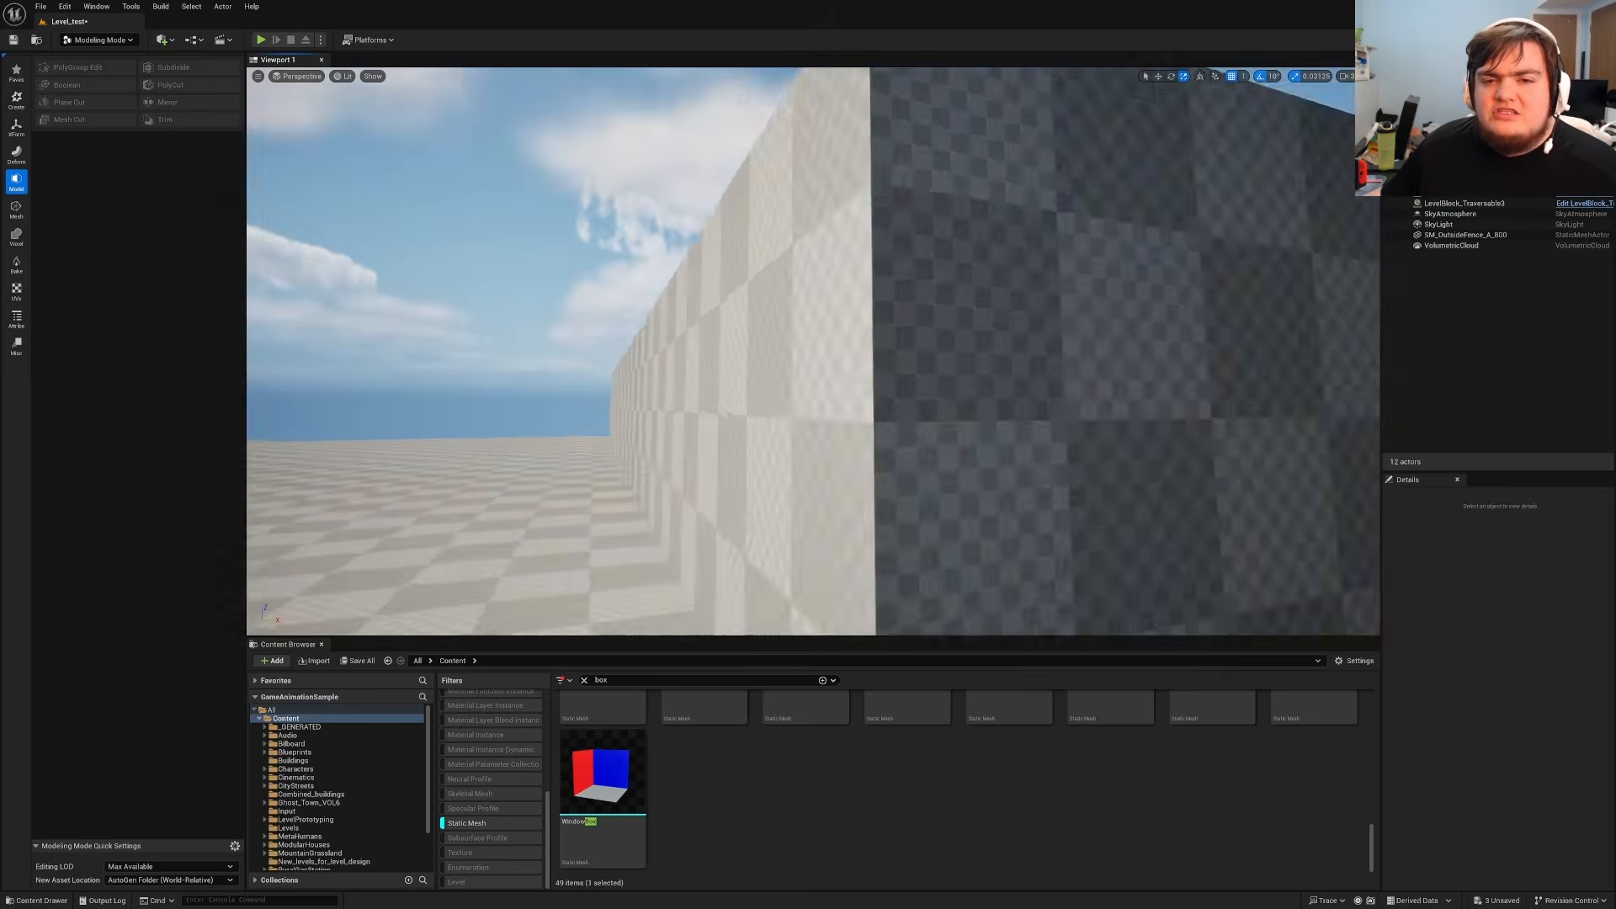
Delete the lower 1 M traversable block at the corner between the wall and the fence.
right_drag(813, 351, 729, 410)
key(w)
key(s)
key(w)
key(s)
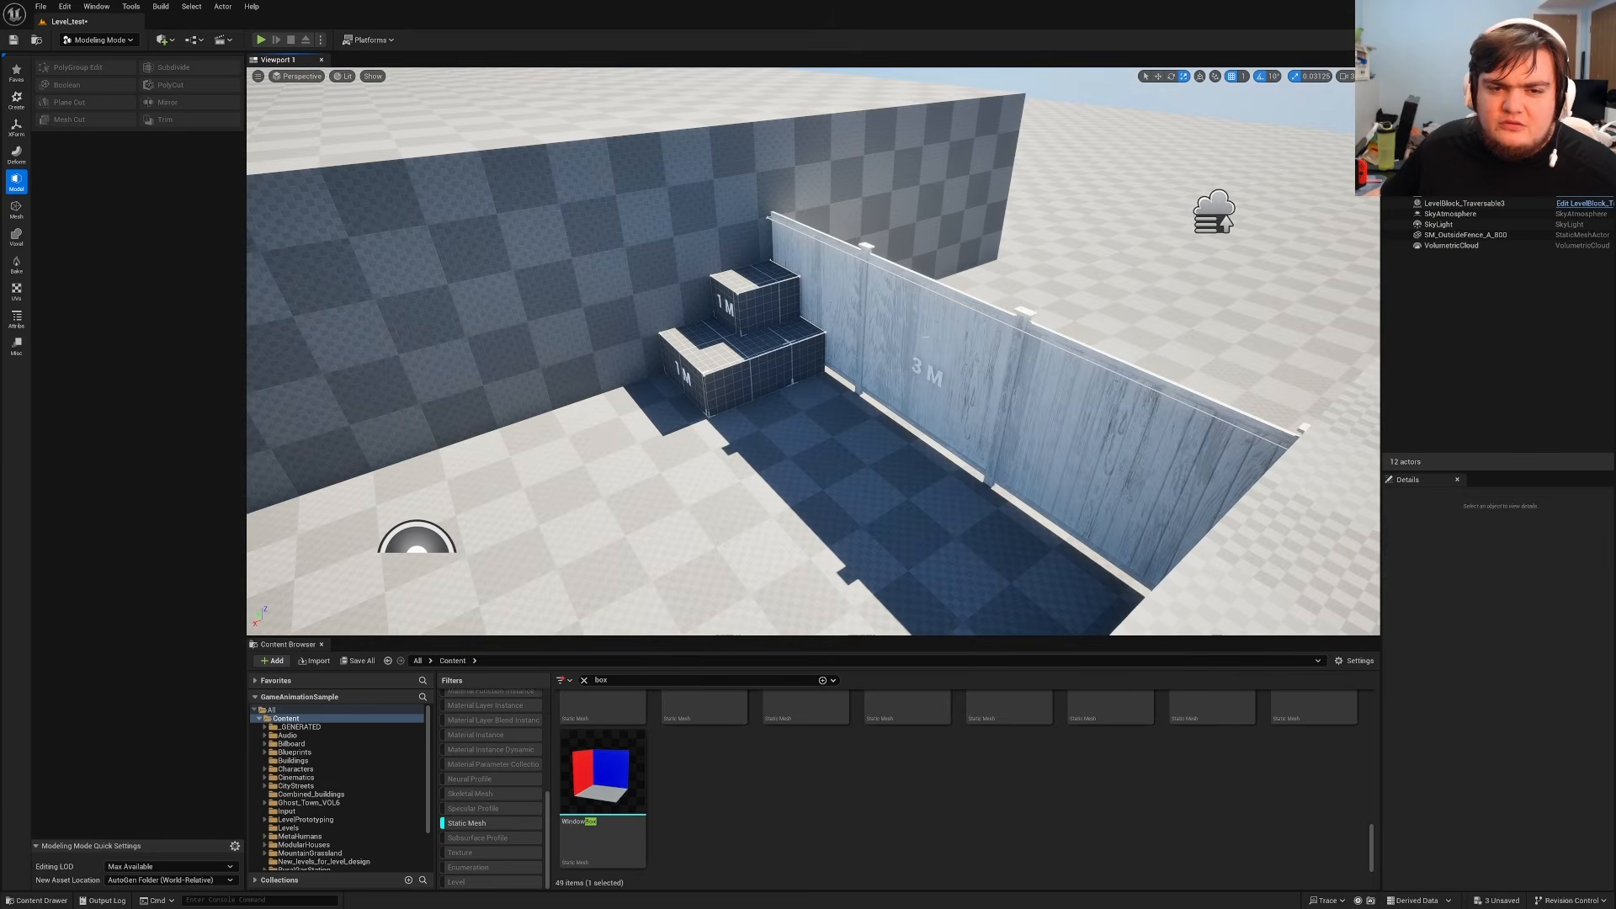
click(783, 322)
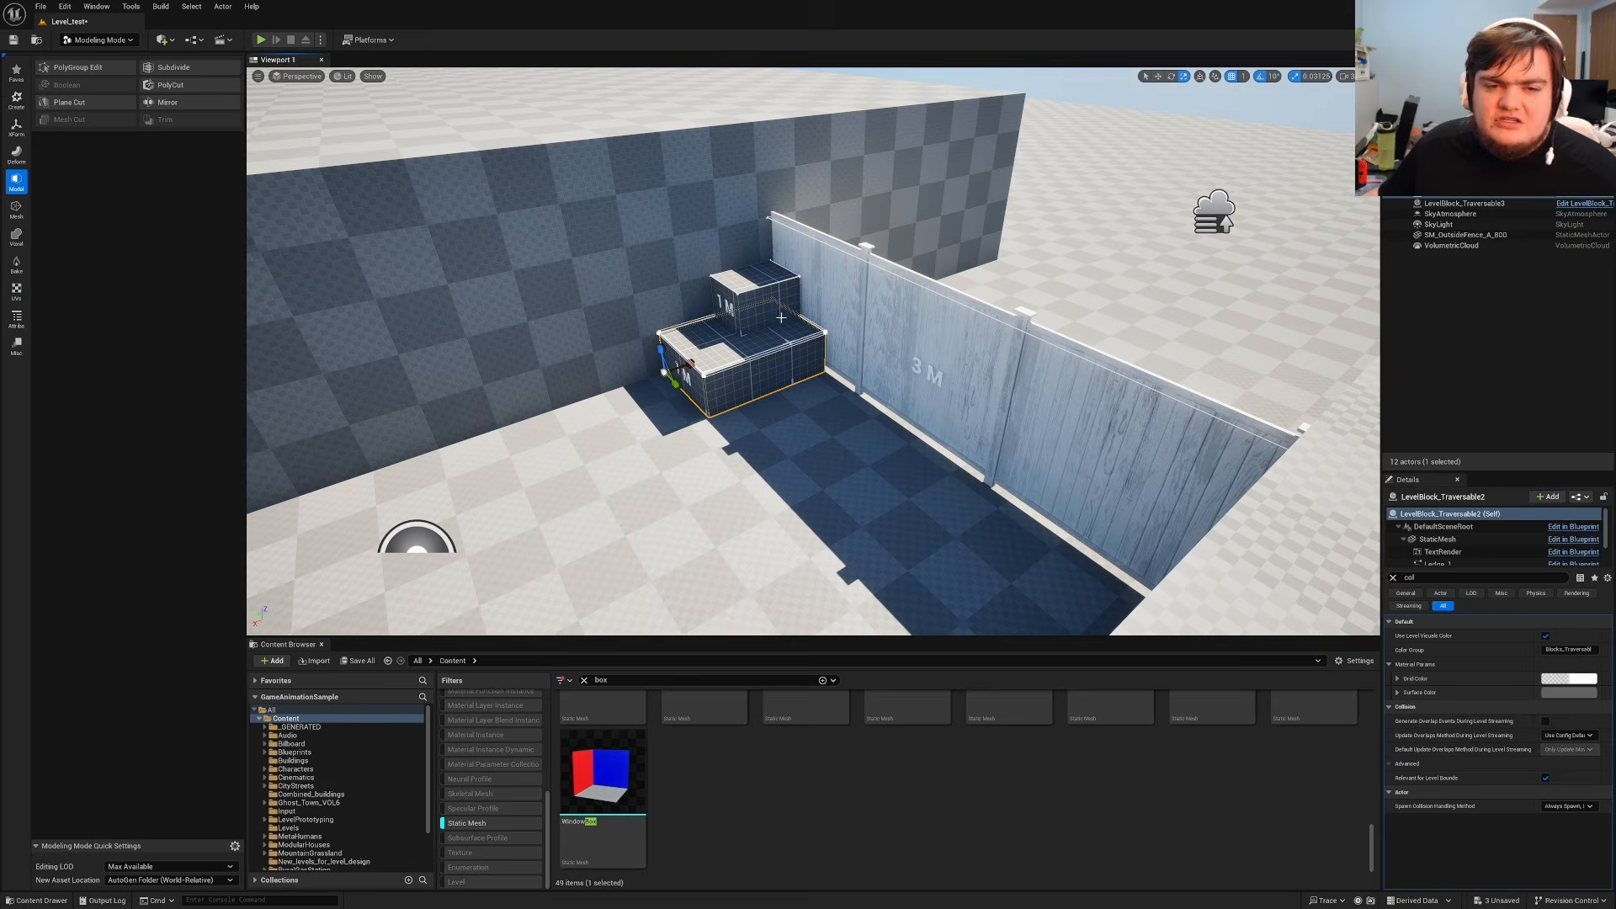
key(Delete)
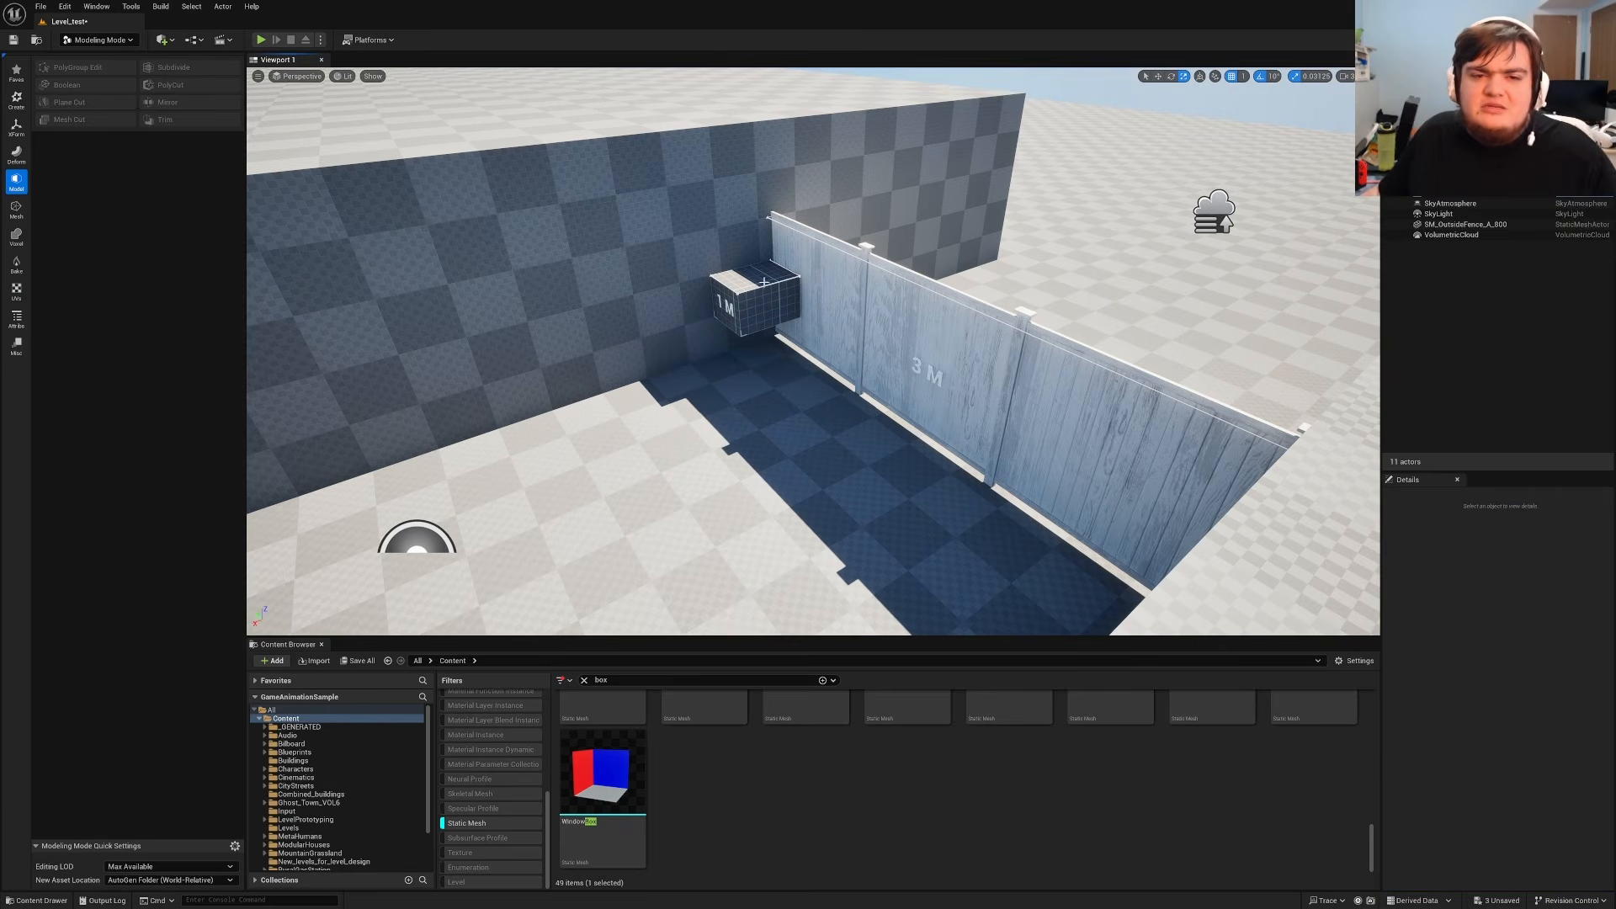
Start editing the checkered wall mesh with the CubeGrid tool and reset its grid power for a block size of 100.
key(w)
right_drag(756, 275, 670, 281)
key(s)
key(a)
mouse_move(707, 340)
right_down()
mouse_move(657, 335)
mouse_move(694, 341)
right_up()
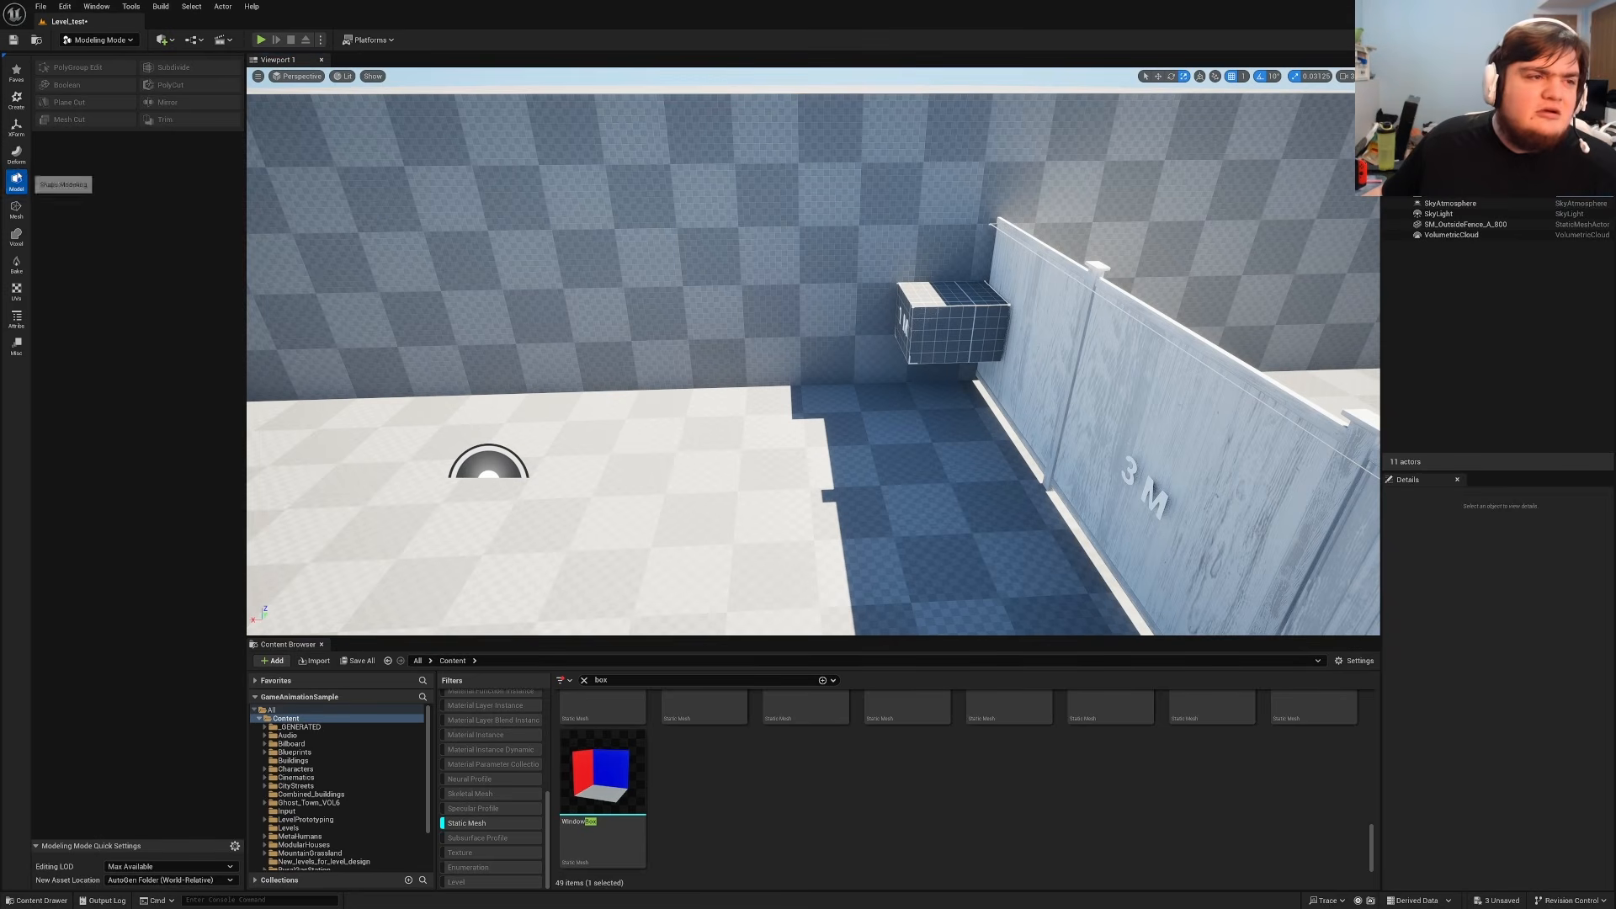
click(15, 103)
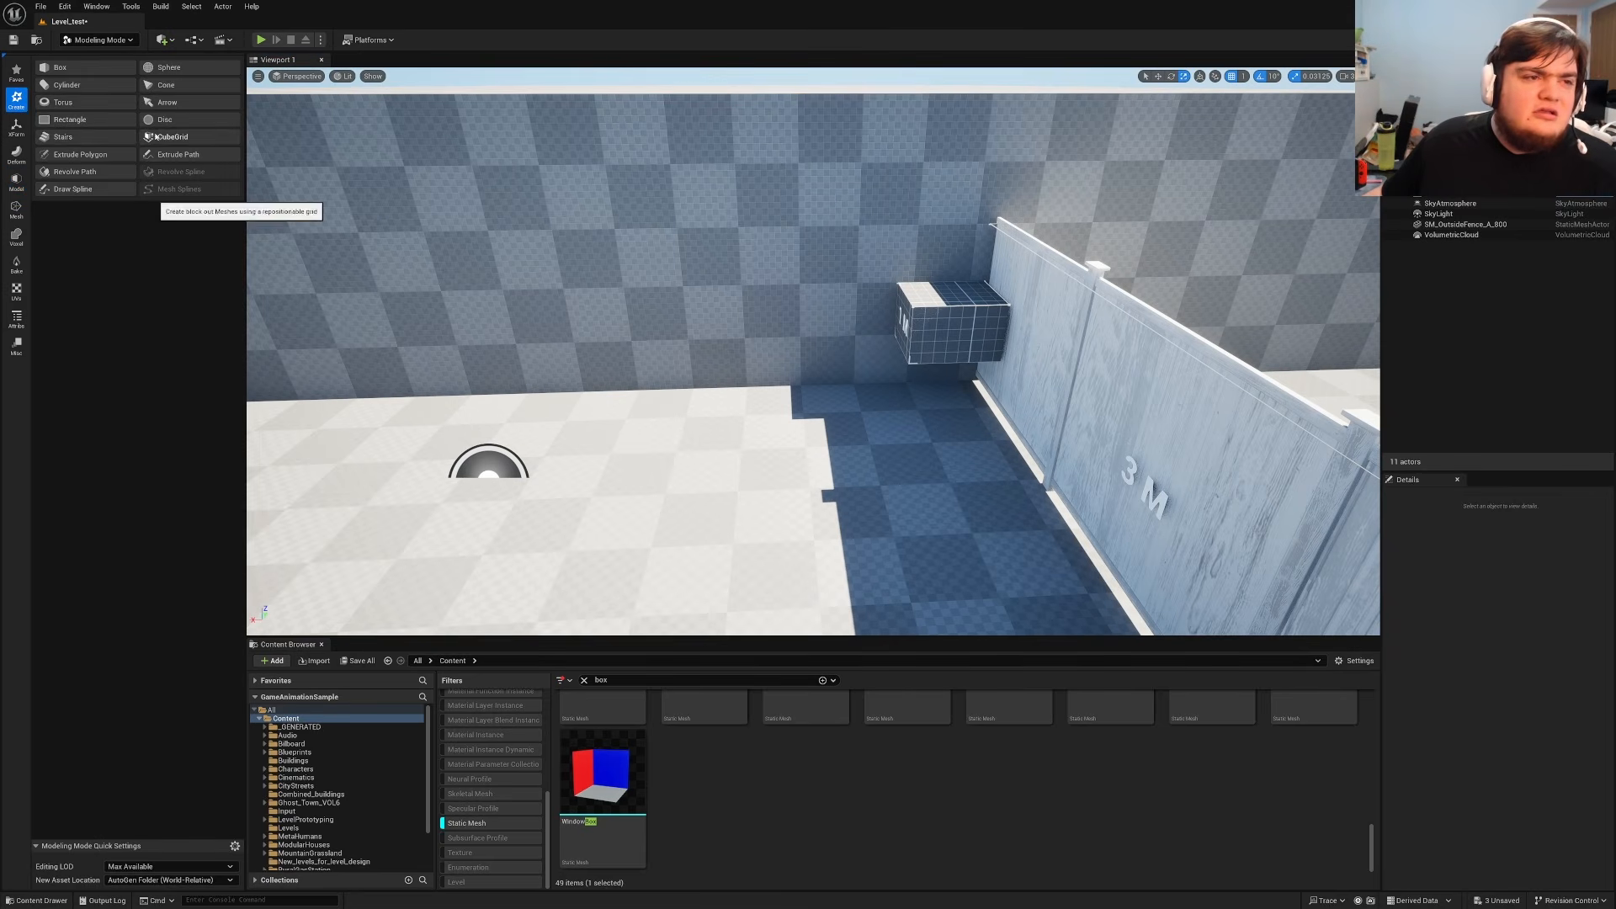
click(299, 208)
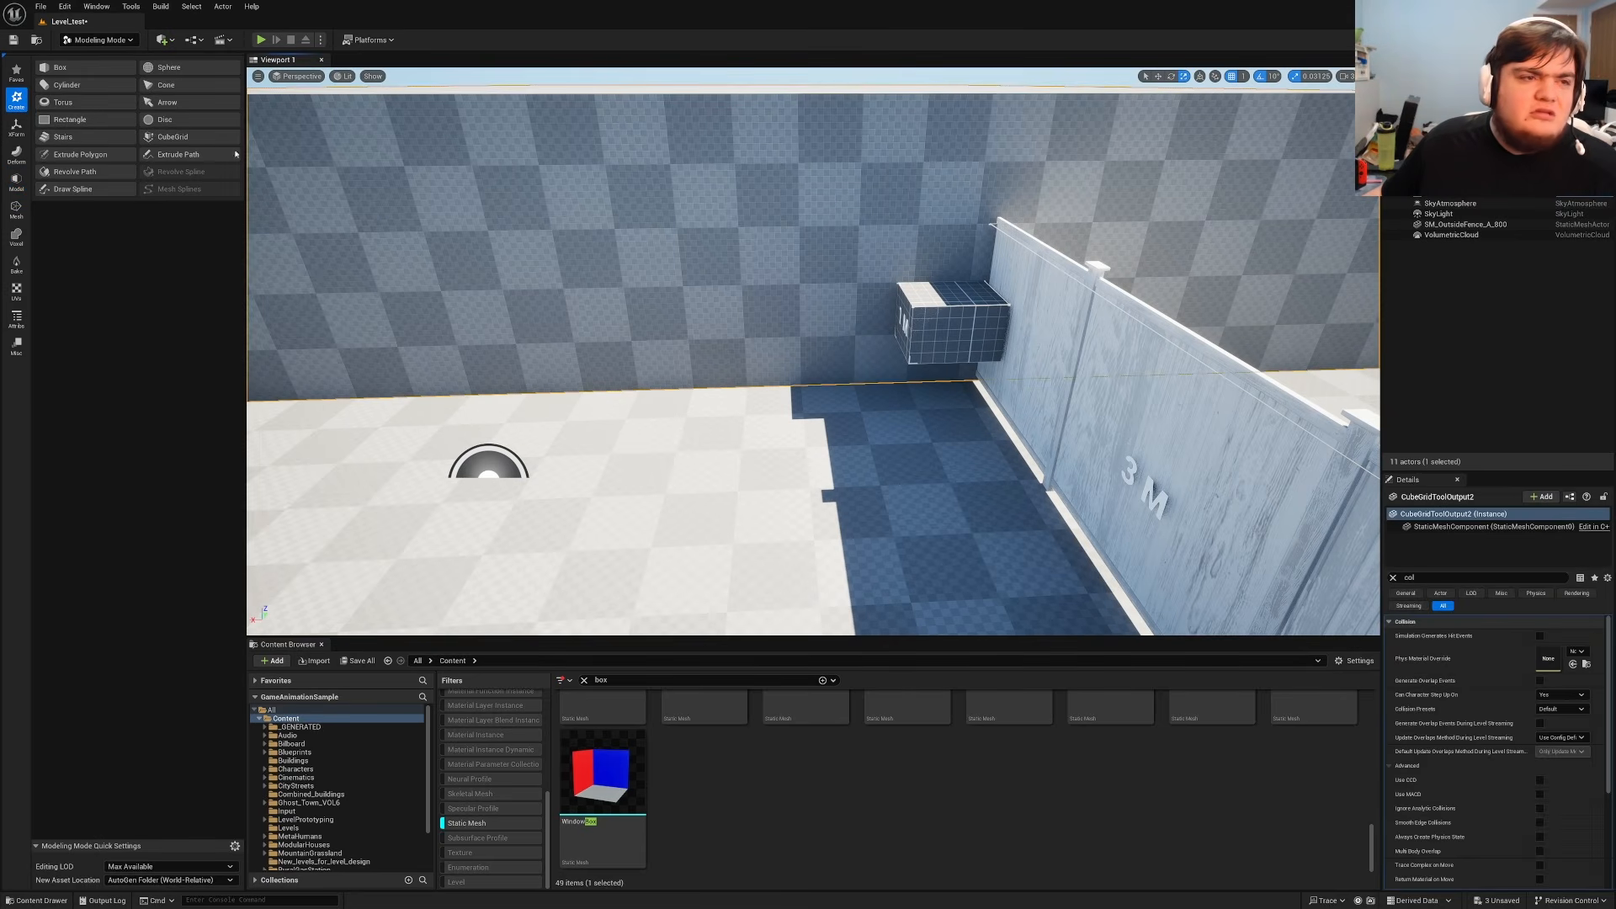
click(174, 137)
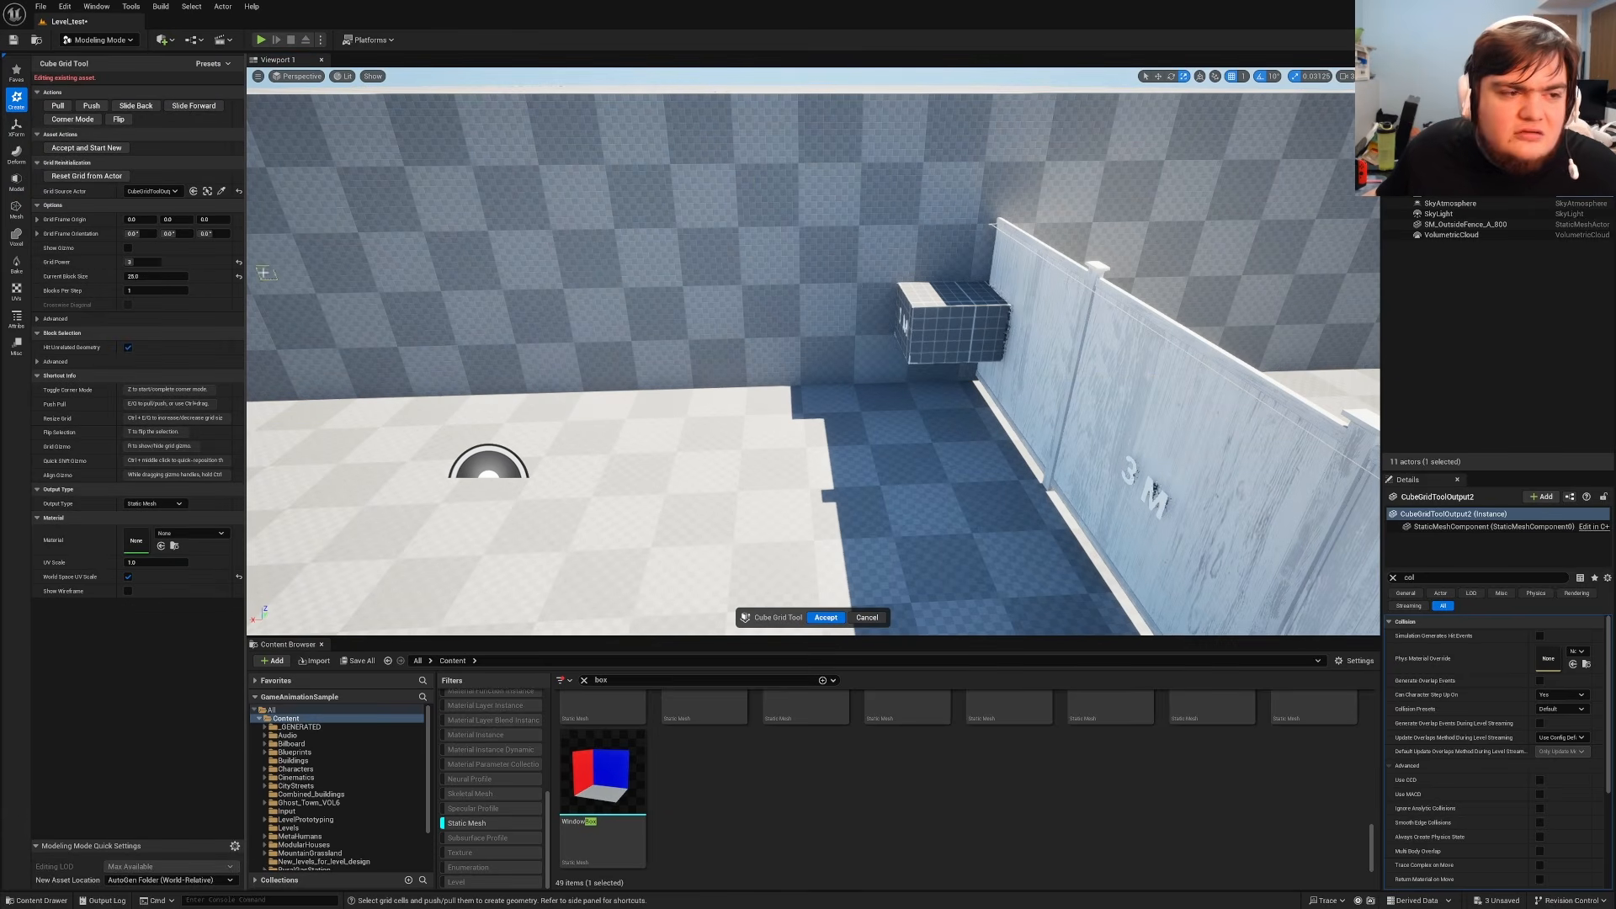
click(237, 264)
Pull a 300 by 200 floor area at the wall and fence corner up two blocks and accept the CubeGrid edit.
right_drag(710, 415, 901, 455)
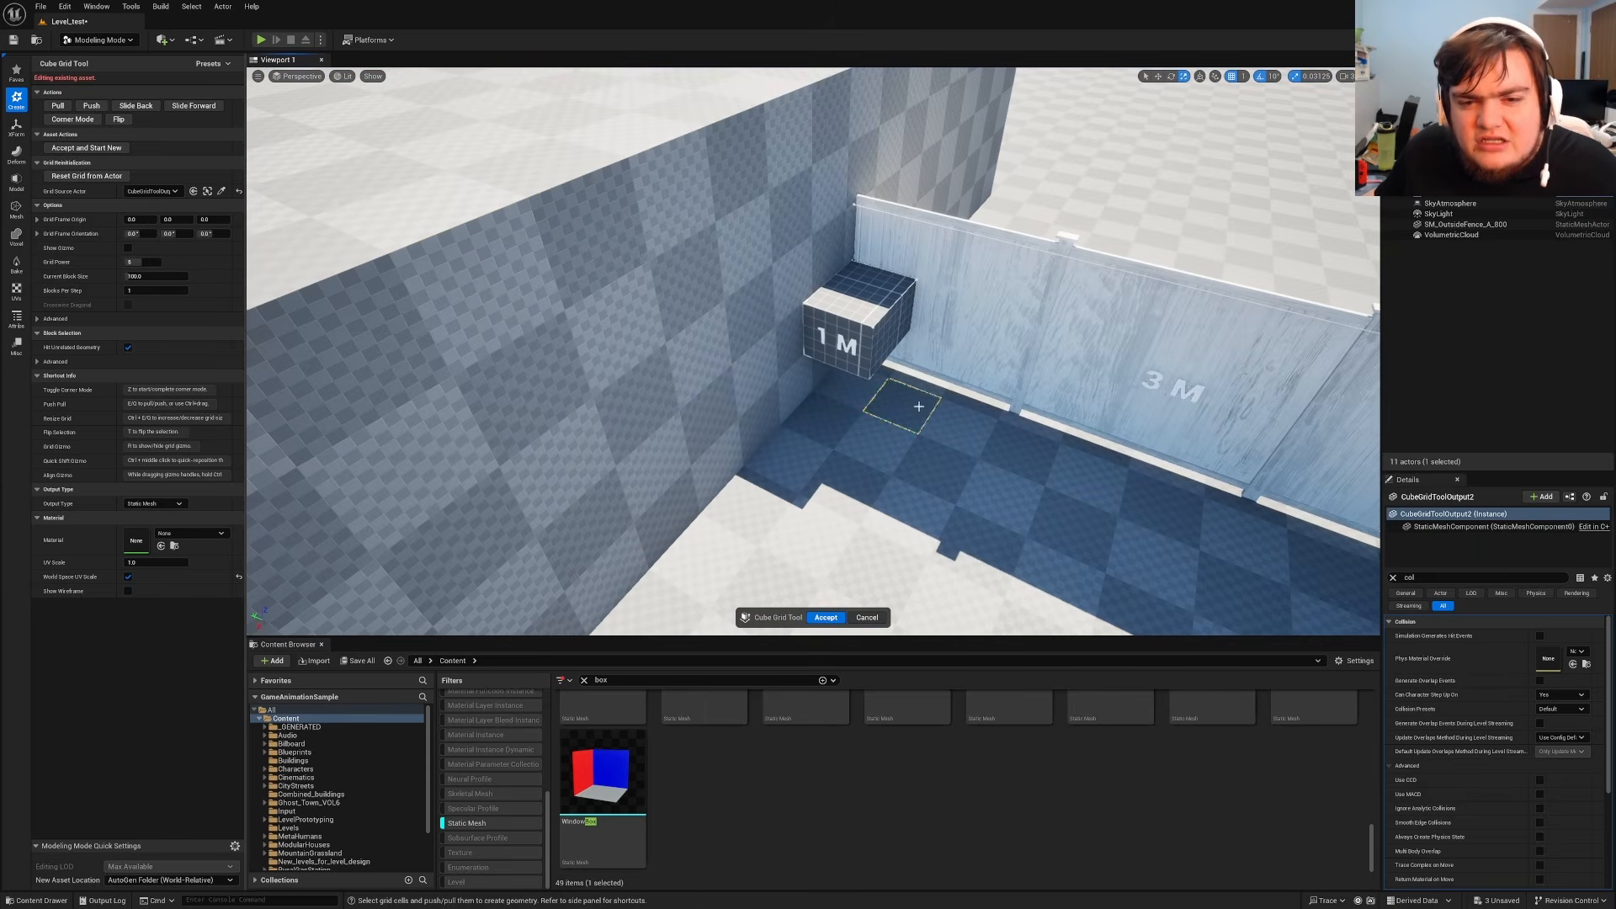
right_drag(928, 433, 715, 412)
key(e)
key(e)
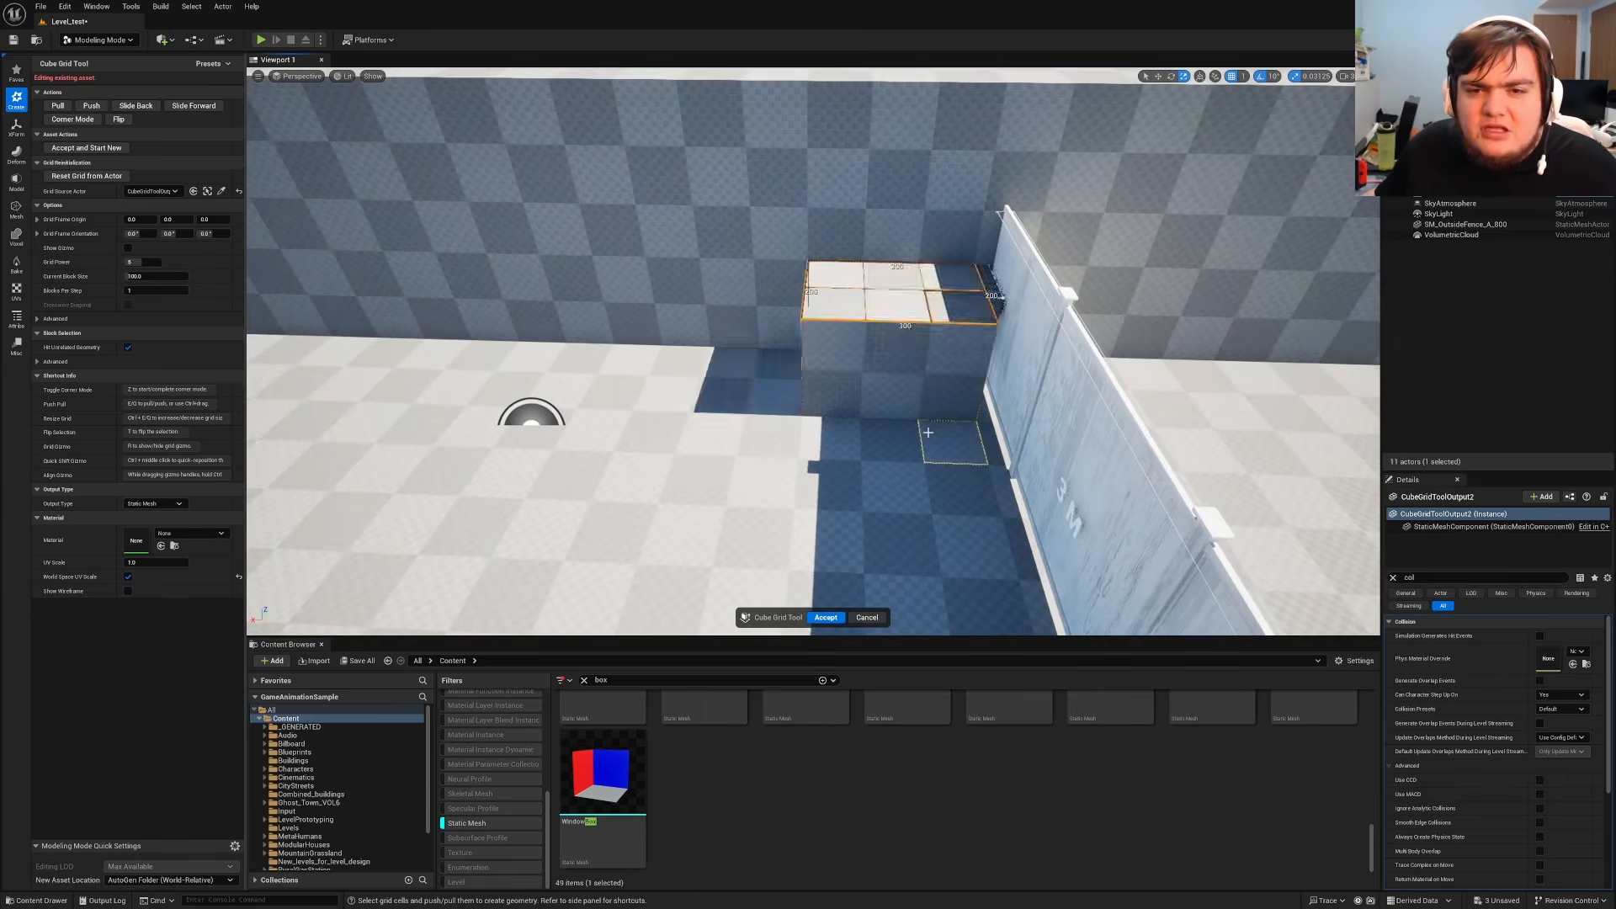
key(d)
mouse_move(928, 432)
right_down()
mouse_move(858, 438)
mouse_move(949, 445)
right_up()
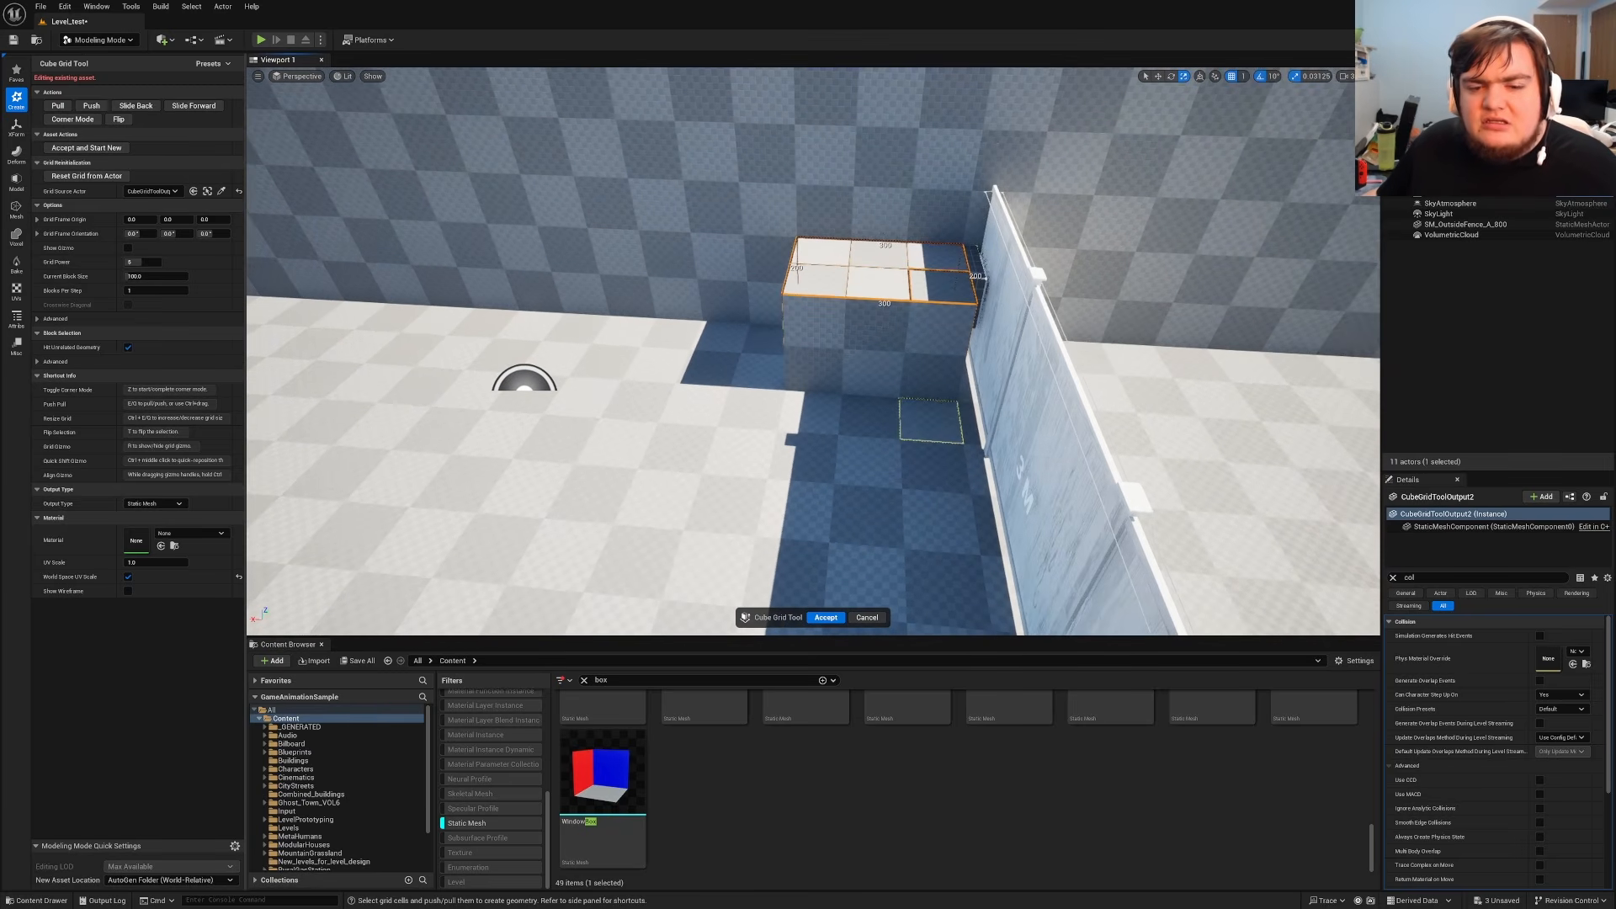
click(826, 615)
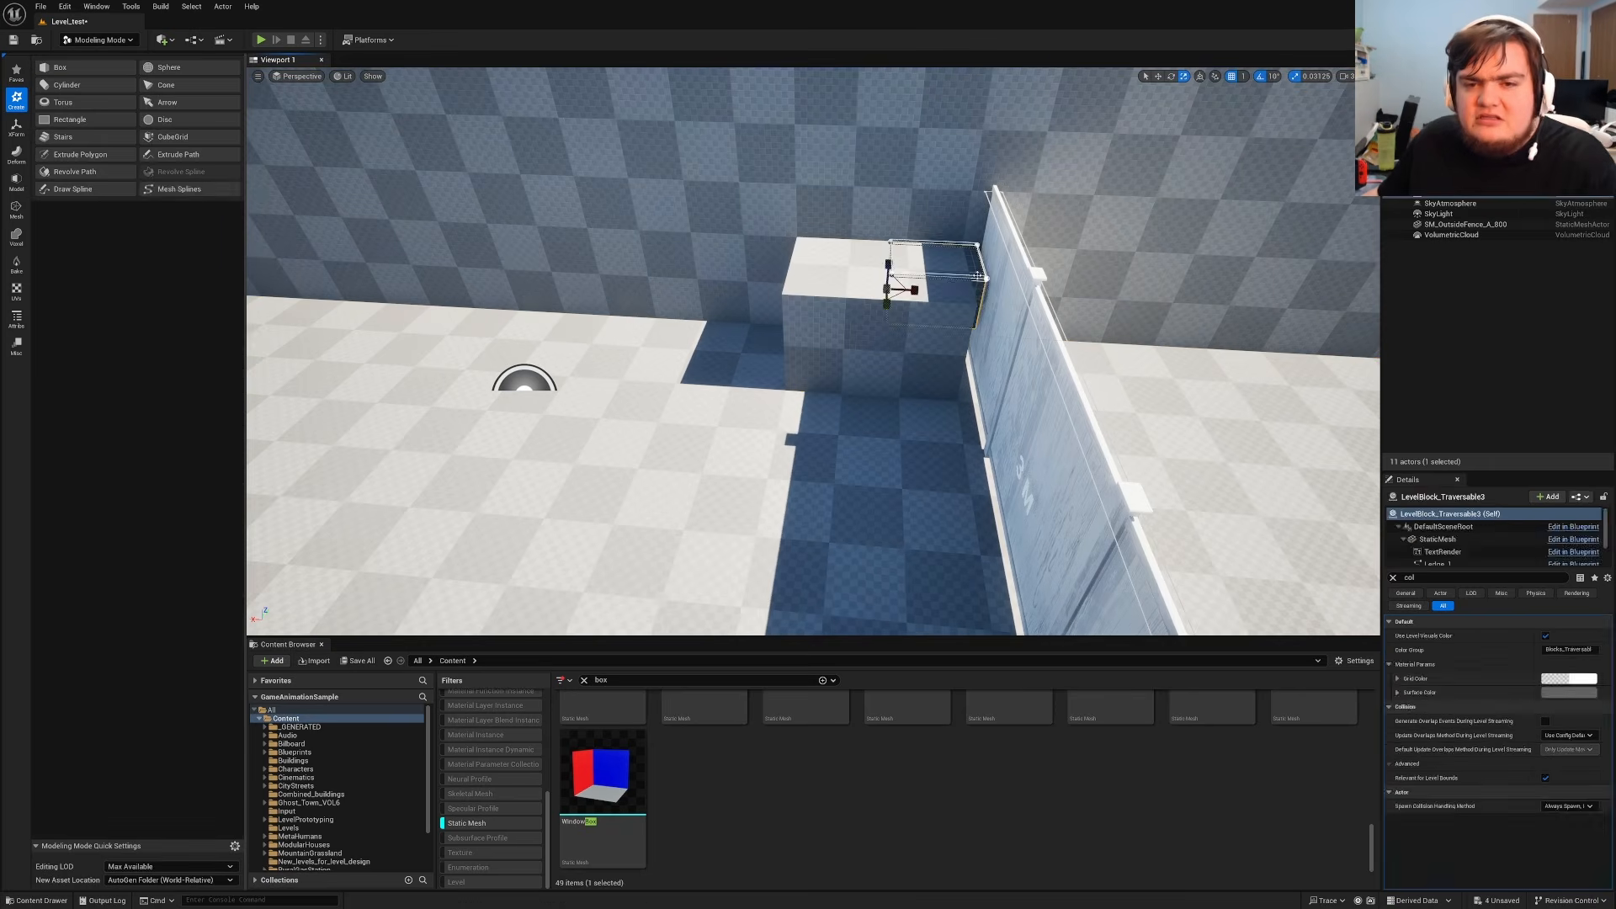
Remove the remaining 1 M block and slope the new CubeGrid block into a ramp by lowering its two corners farthest from the fence.
click(943, 336)
click(162, 137)
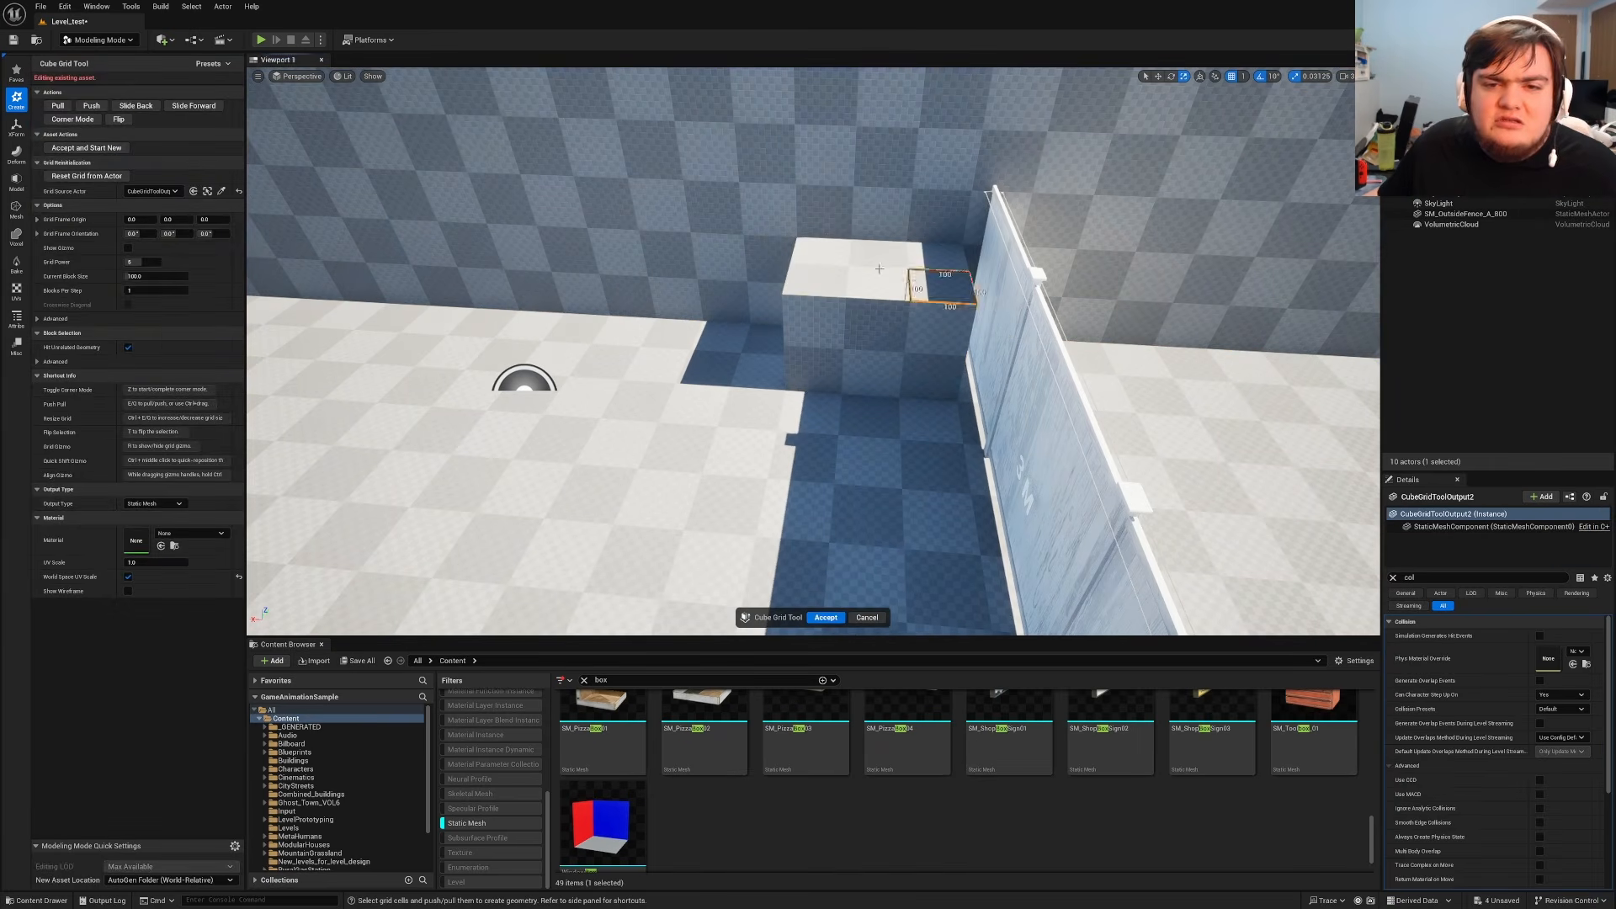
key(q)
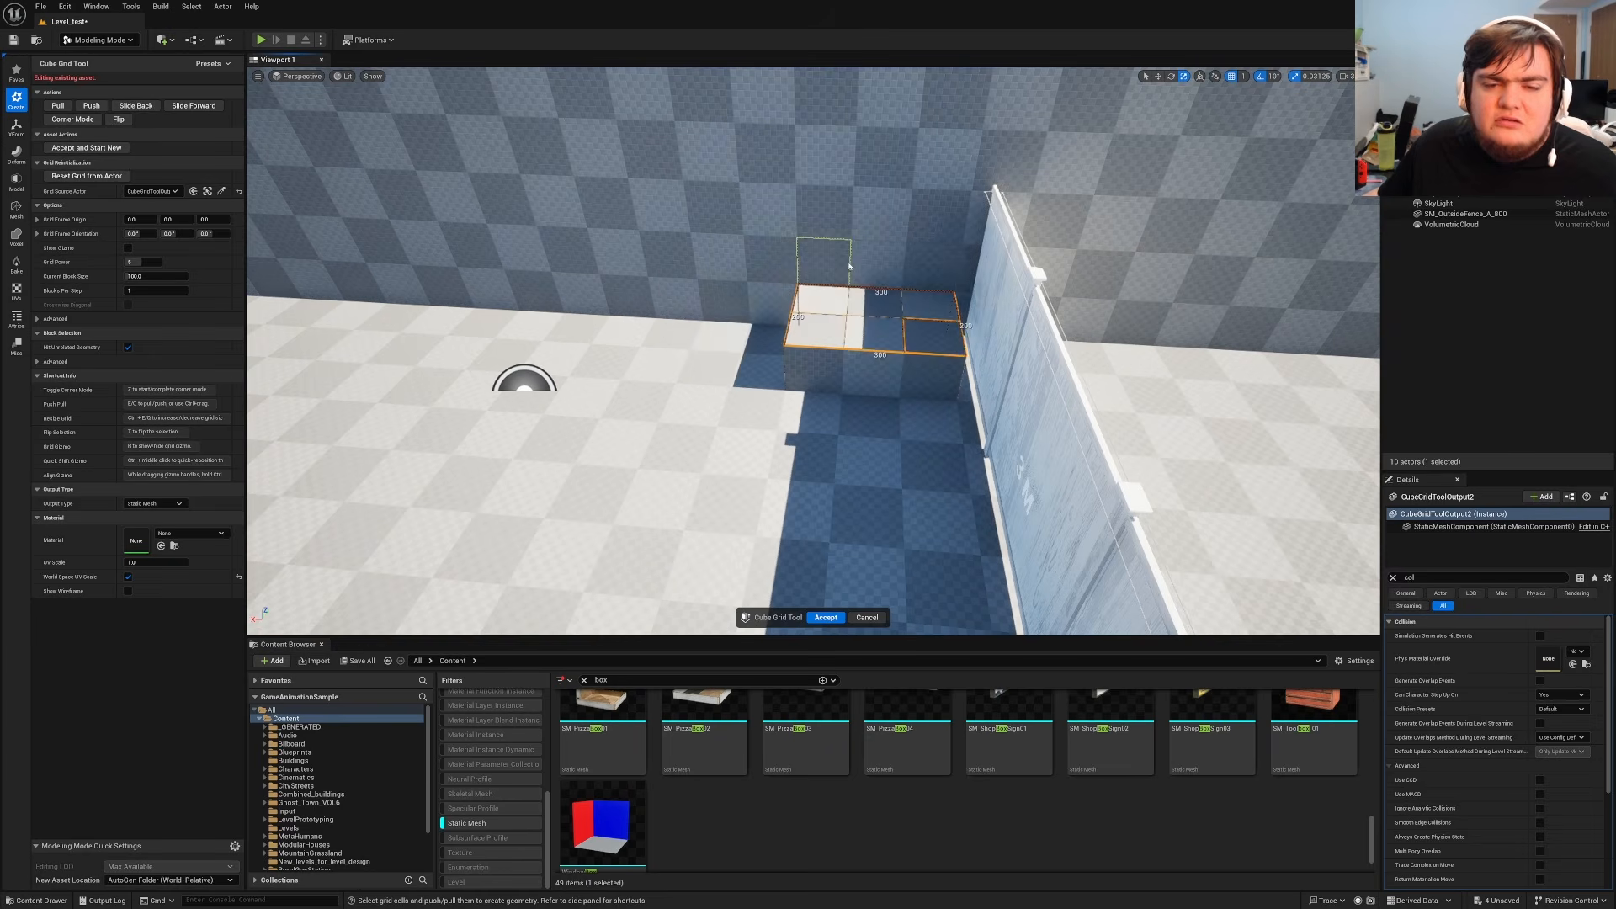
key(e)
key(z)
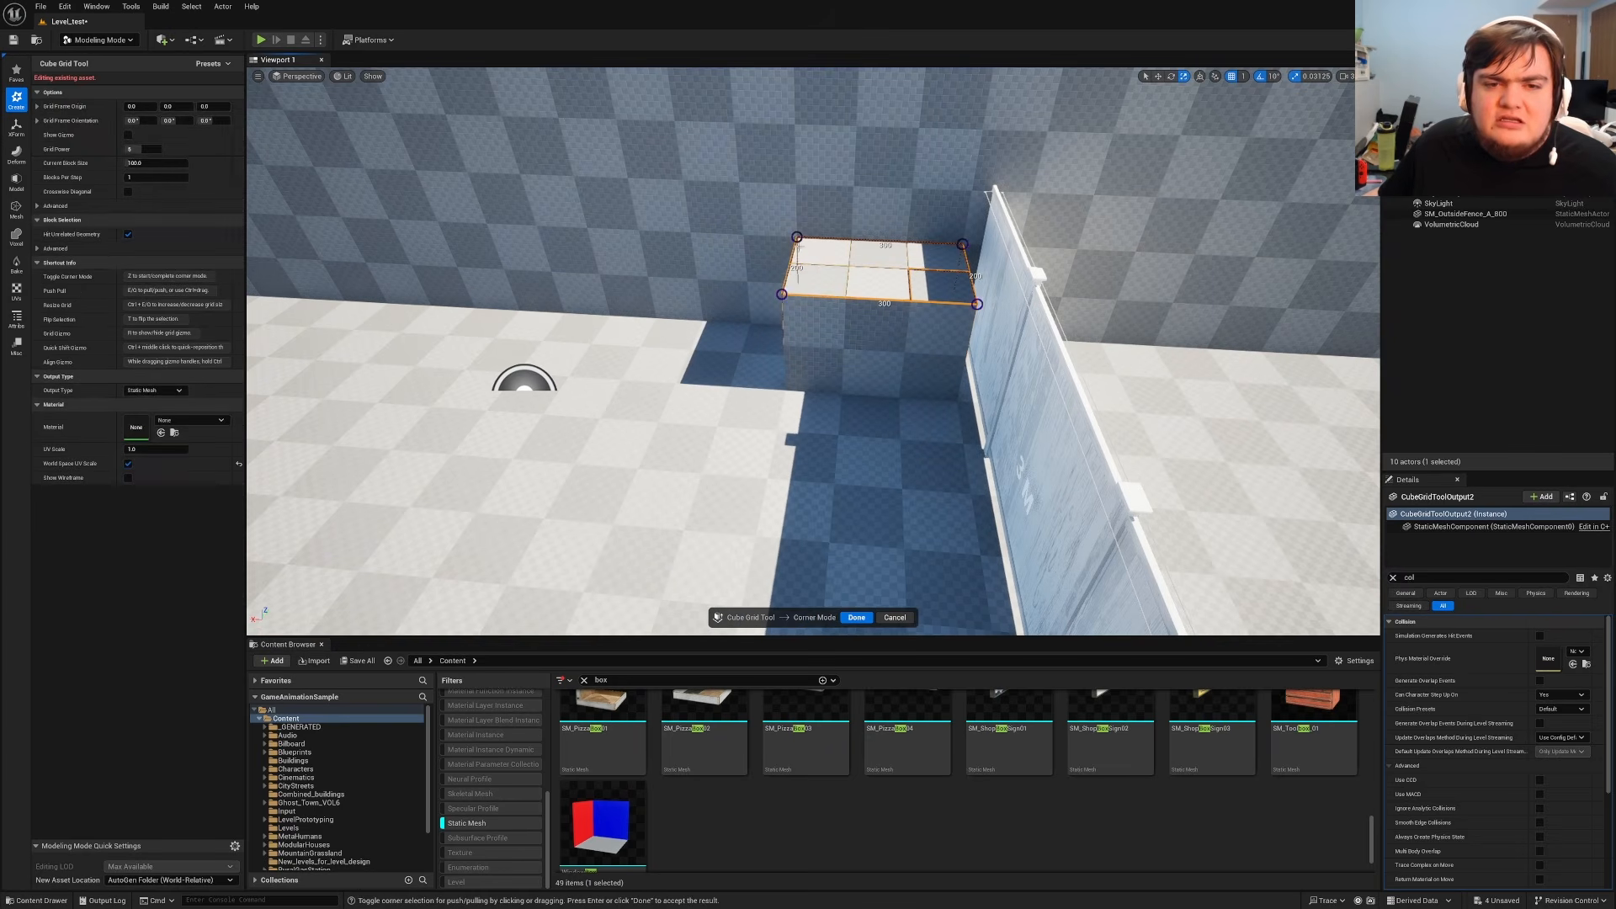
key(q)
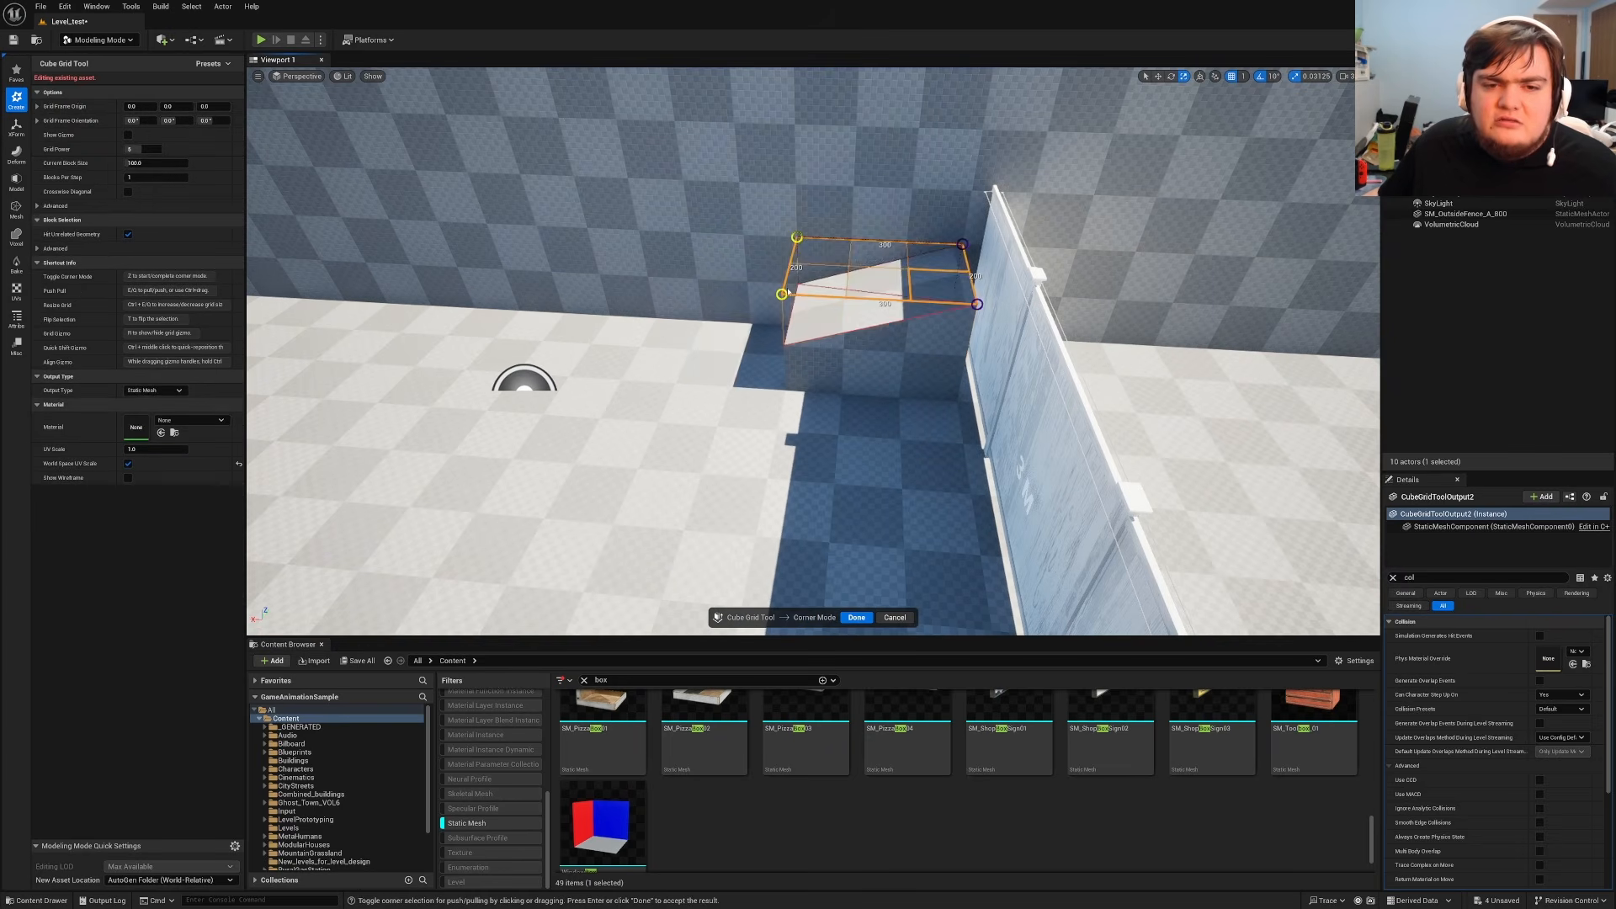
click(856, 619)
right_drag(852, 547, 900, 476)
key(Return)
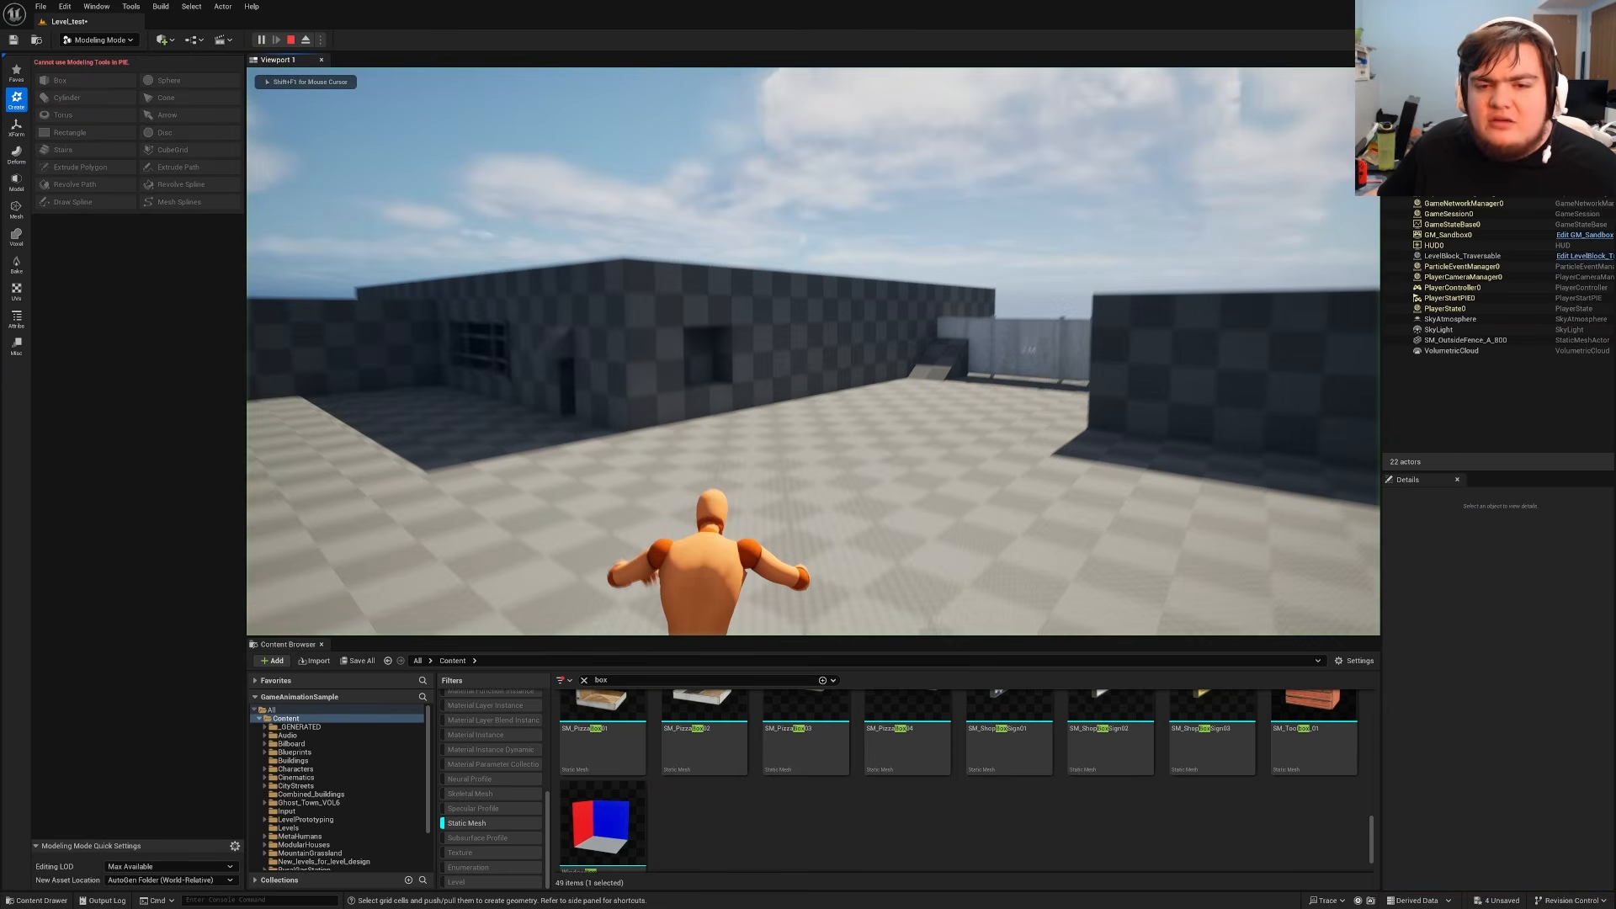
Play the level, run the character up the ramp and over the fence, and stop the play session.
key(w)
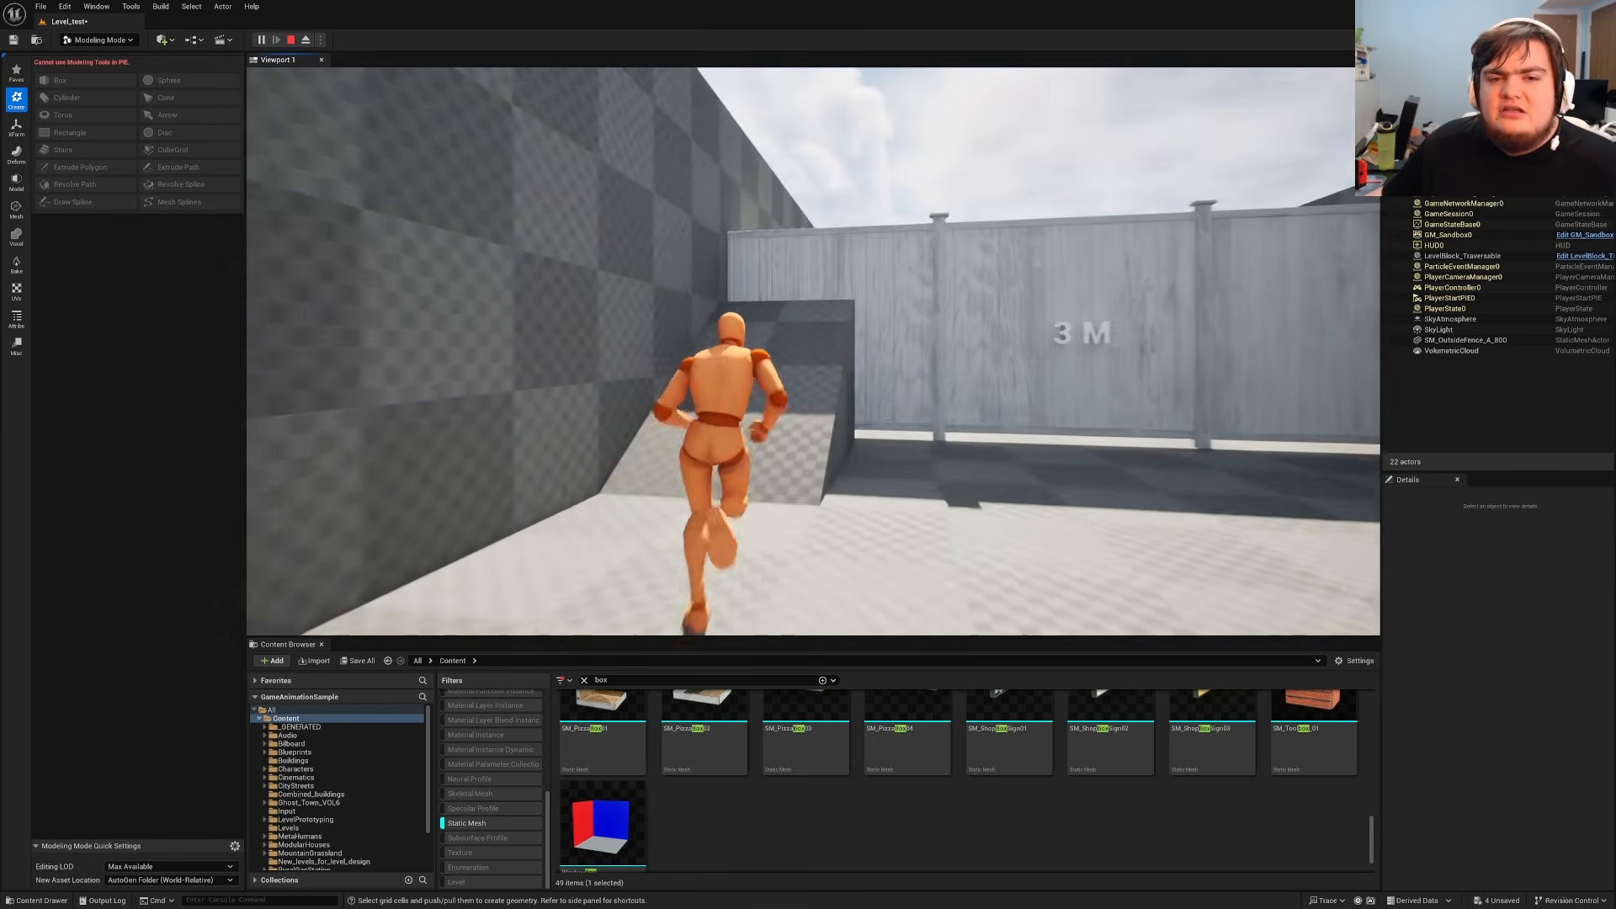
key(space)
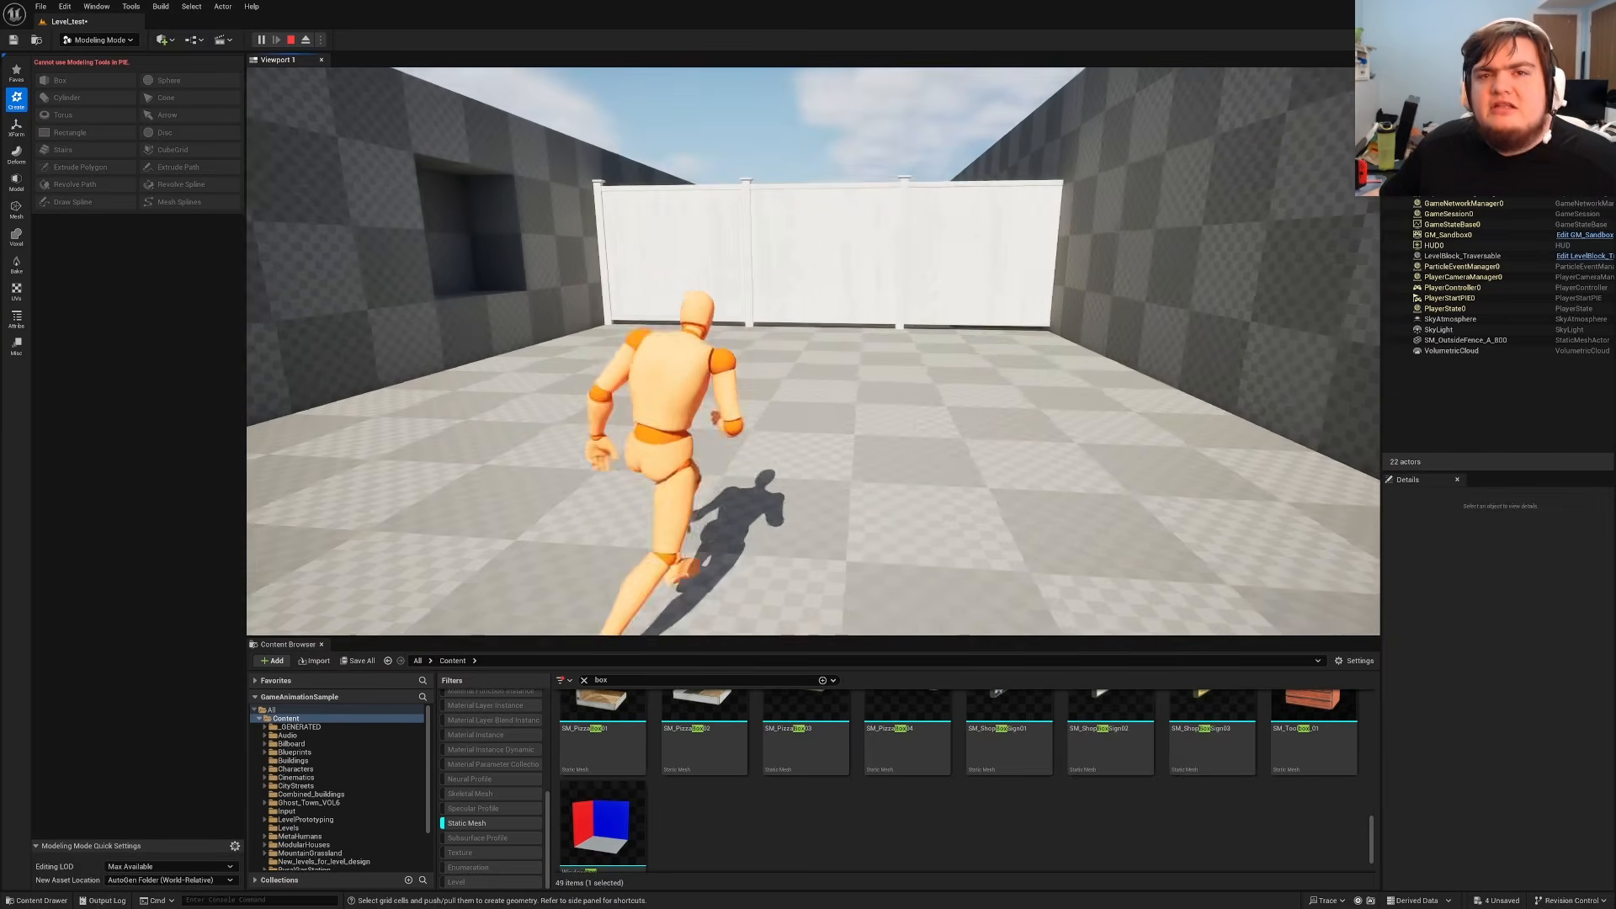
key(Escape)
Delete the SM_OutsideFence_A_800 fence from between the two walls.
right_drag(1122, 304, 1011, 243)
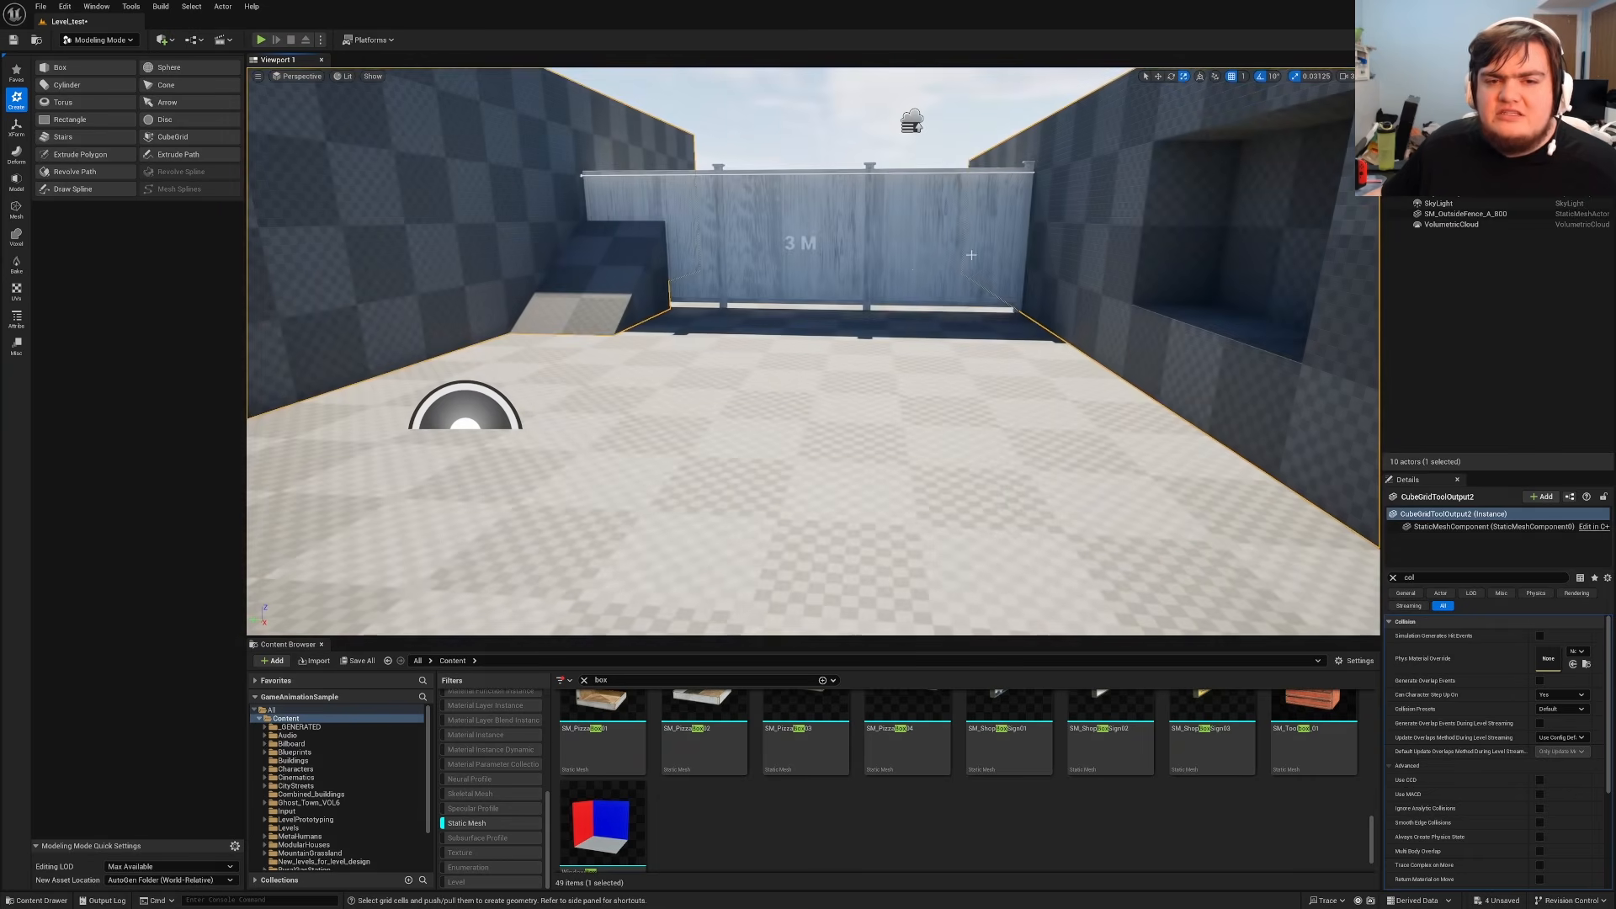
click(913, 265)
right_drag(814, 265, 784, 329)
shift+click(807, 317)
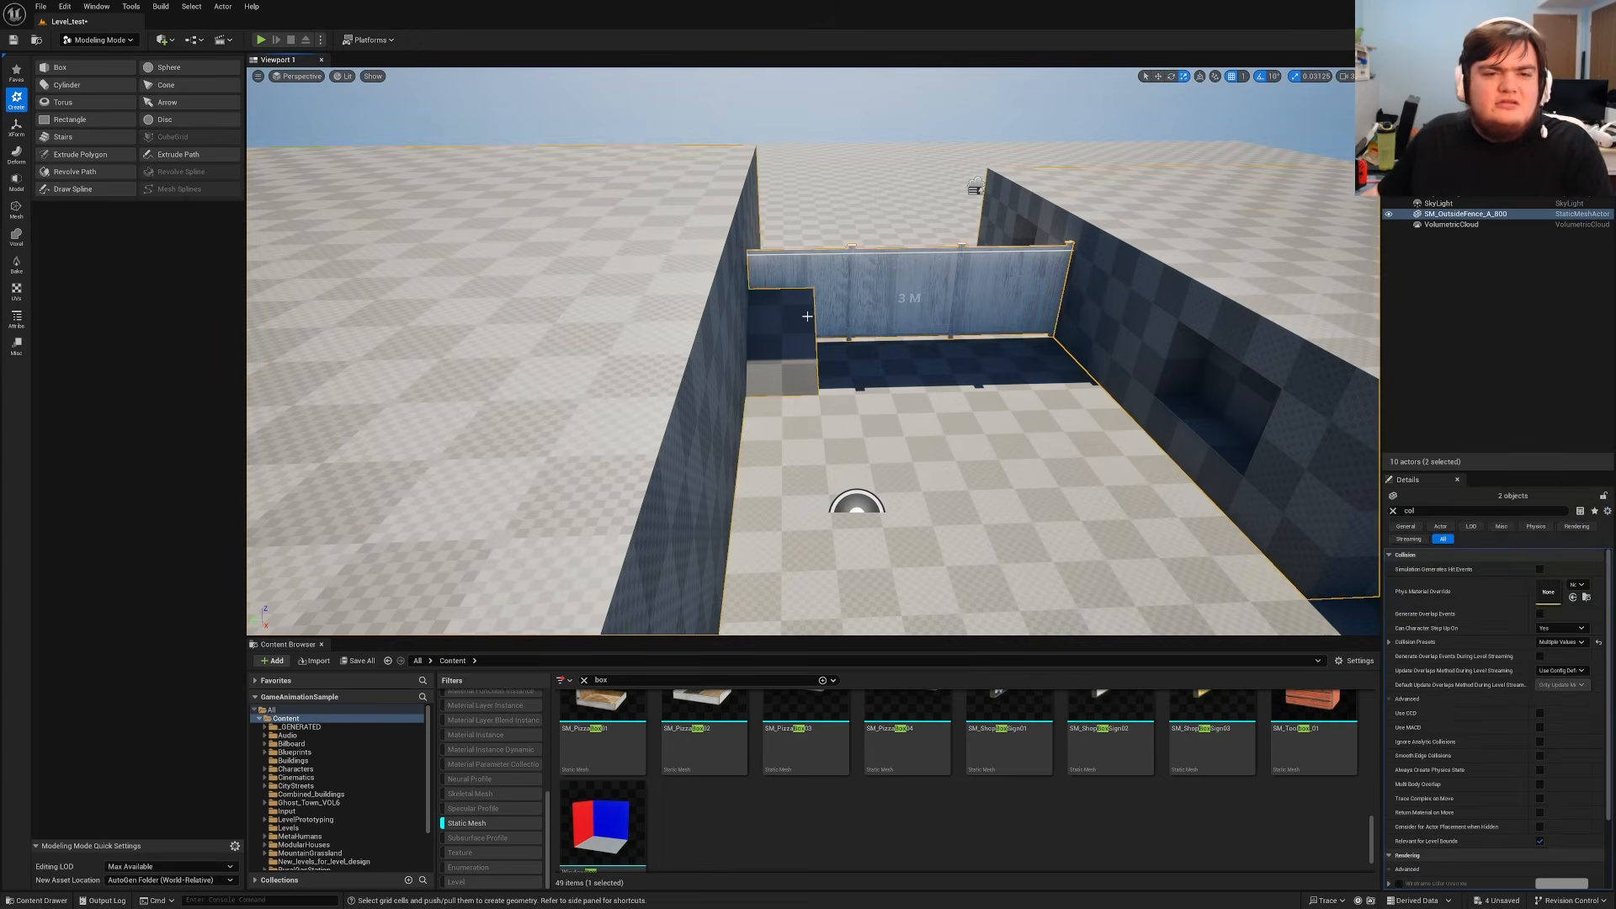
key(Delete)
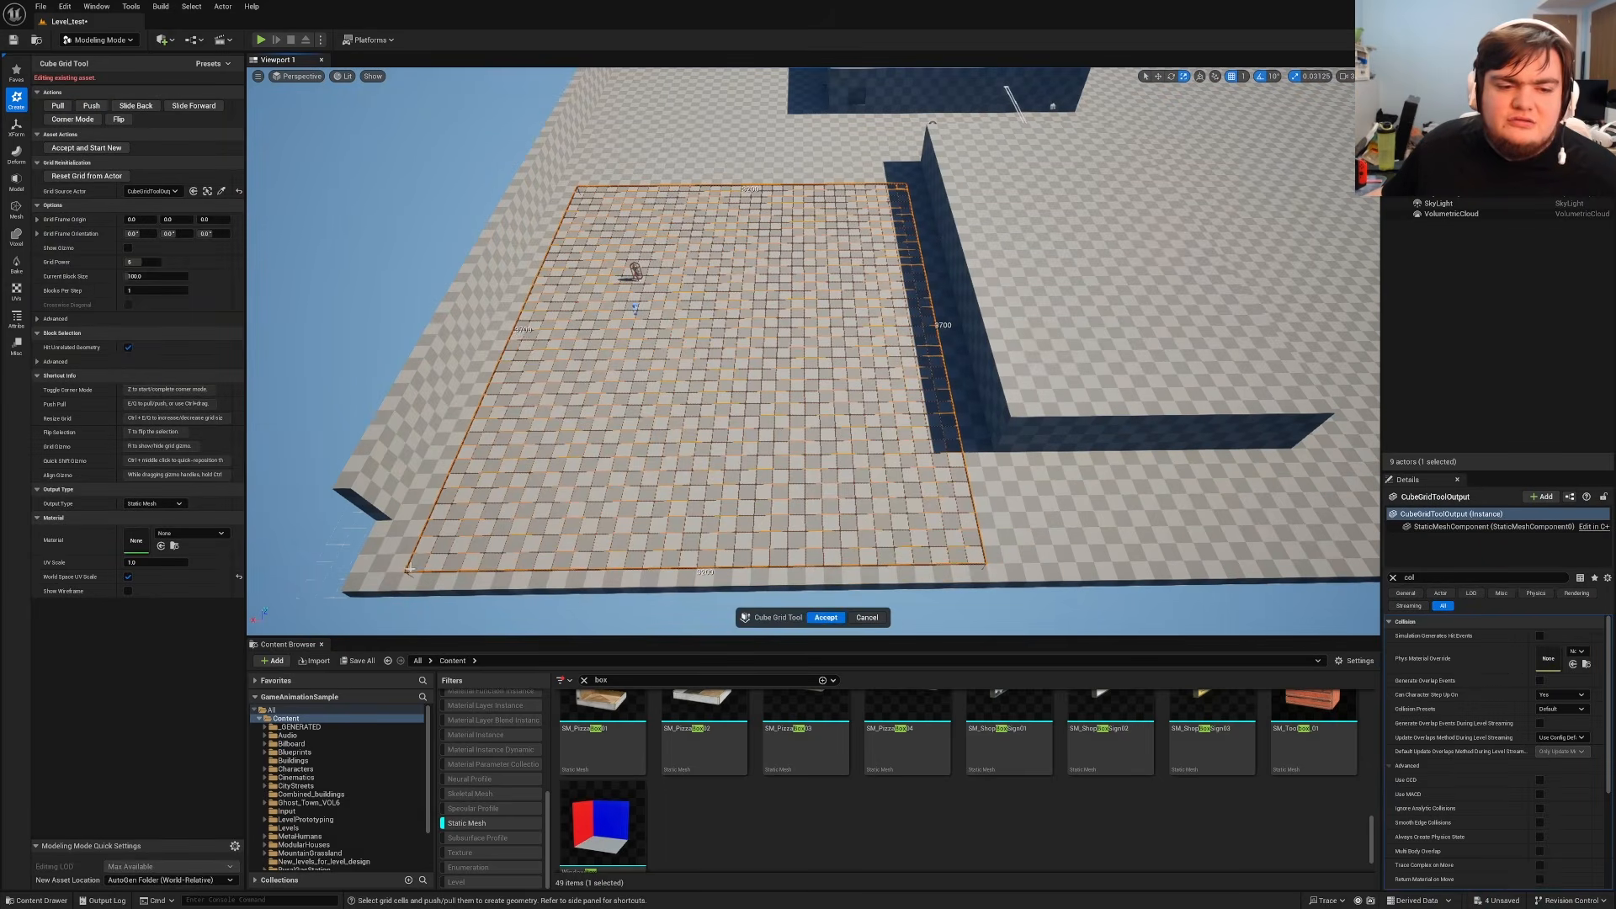
Push the large floor area down one block with CubeGrid, pull it back up, and select a floor section about 2700 wide.
key(q)
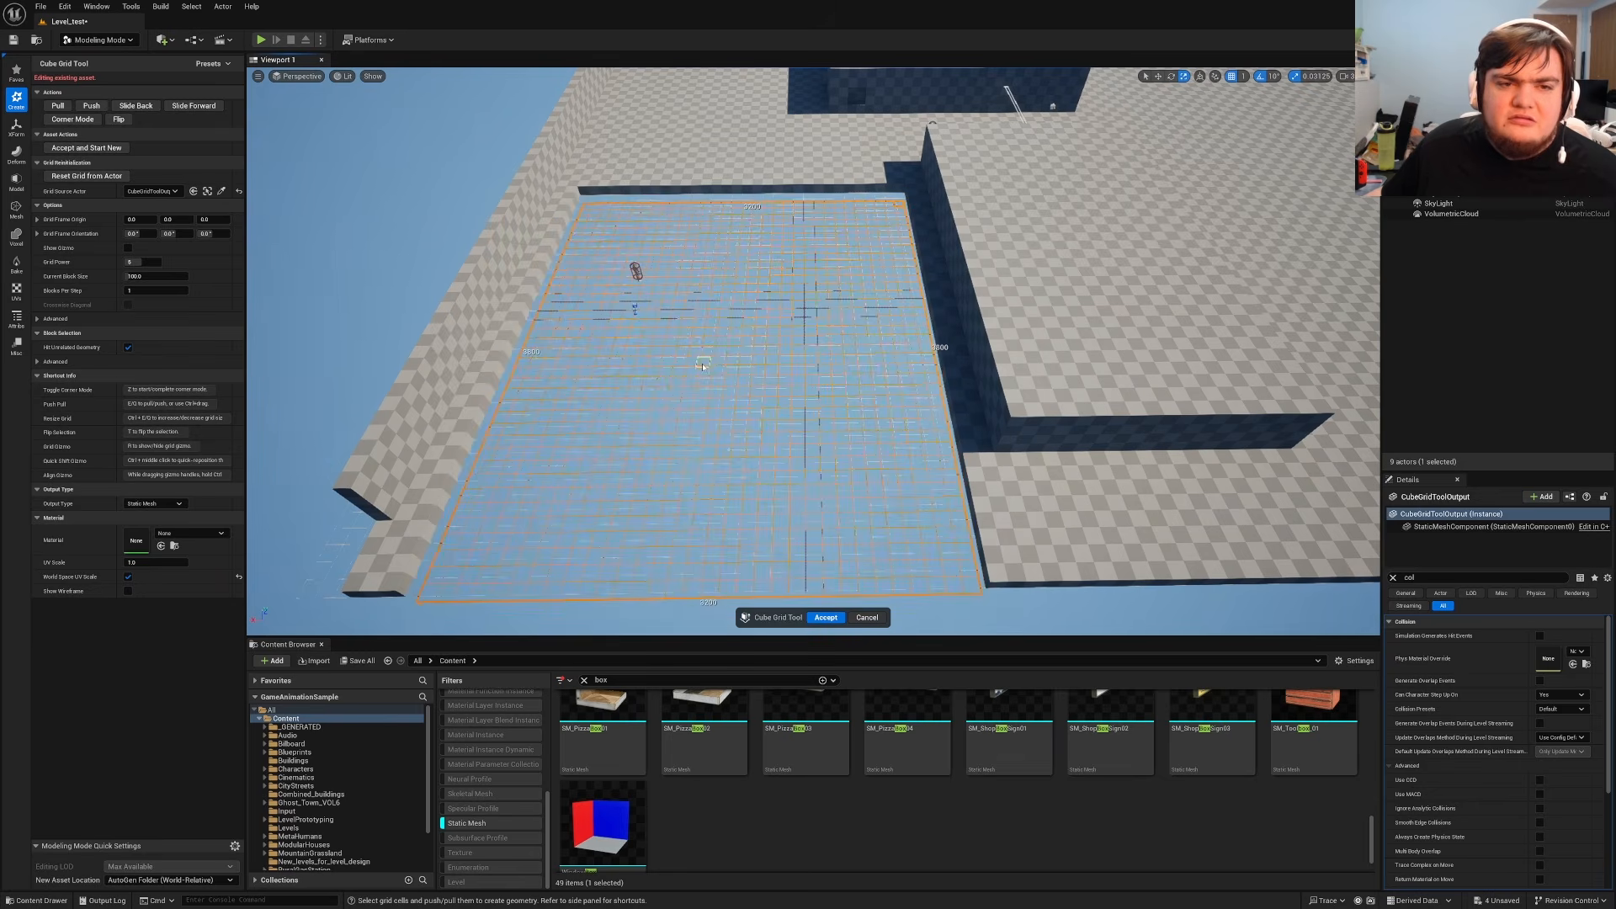
key(e)
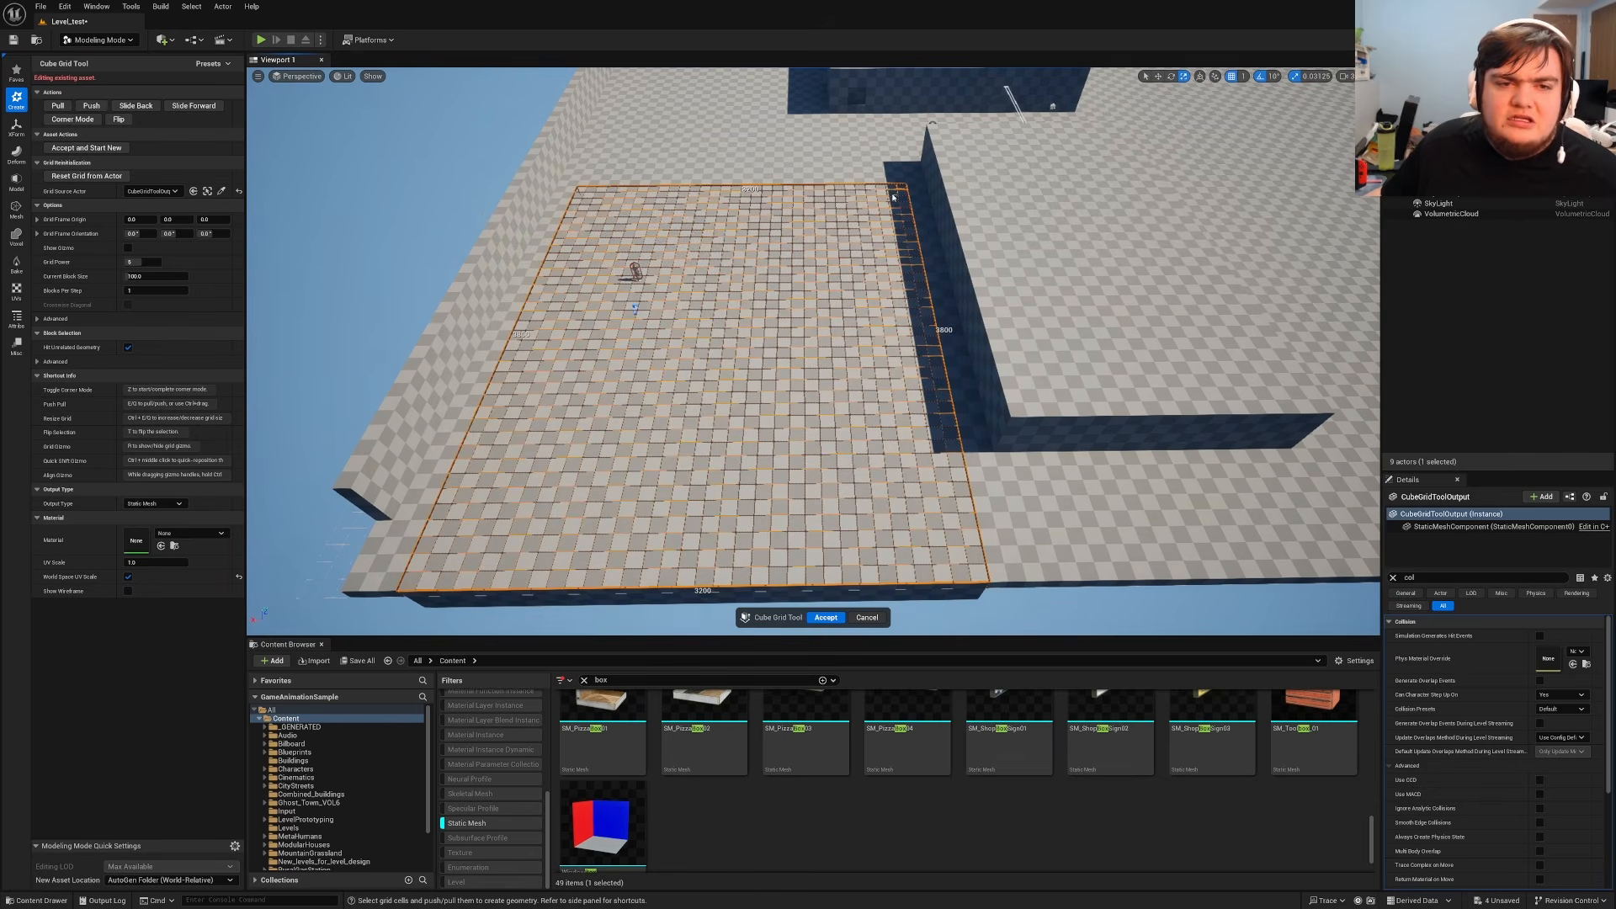
drag(878, 204, 455, 575)
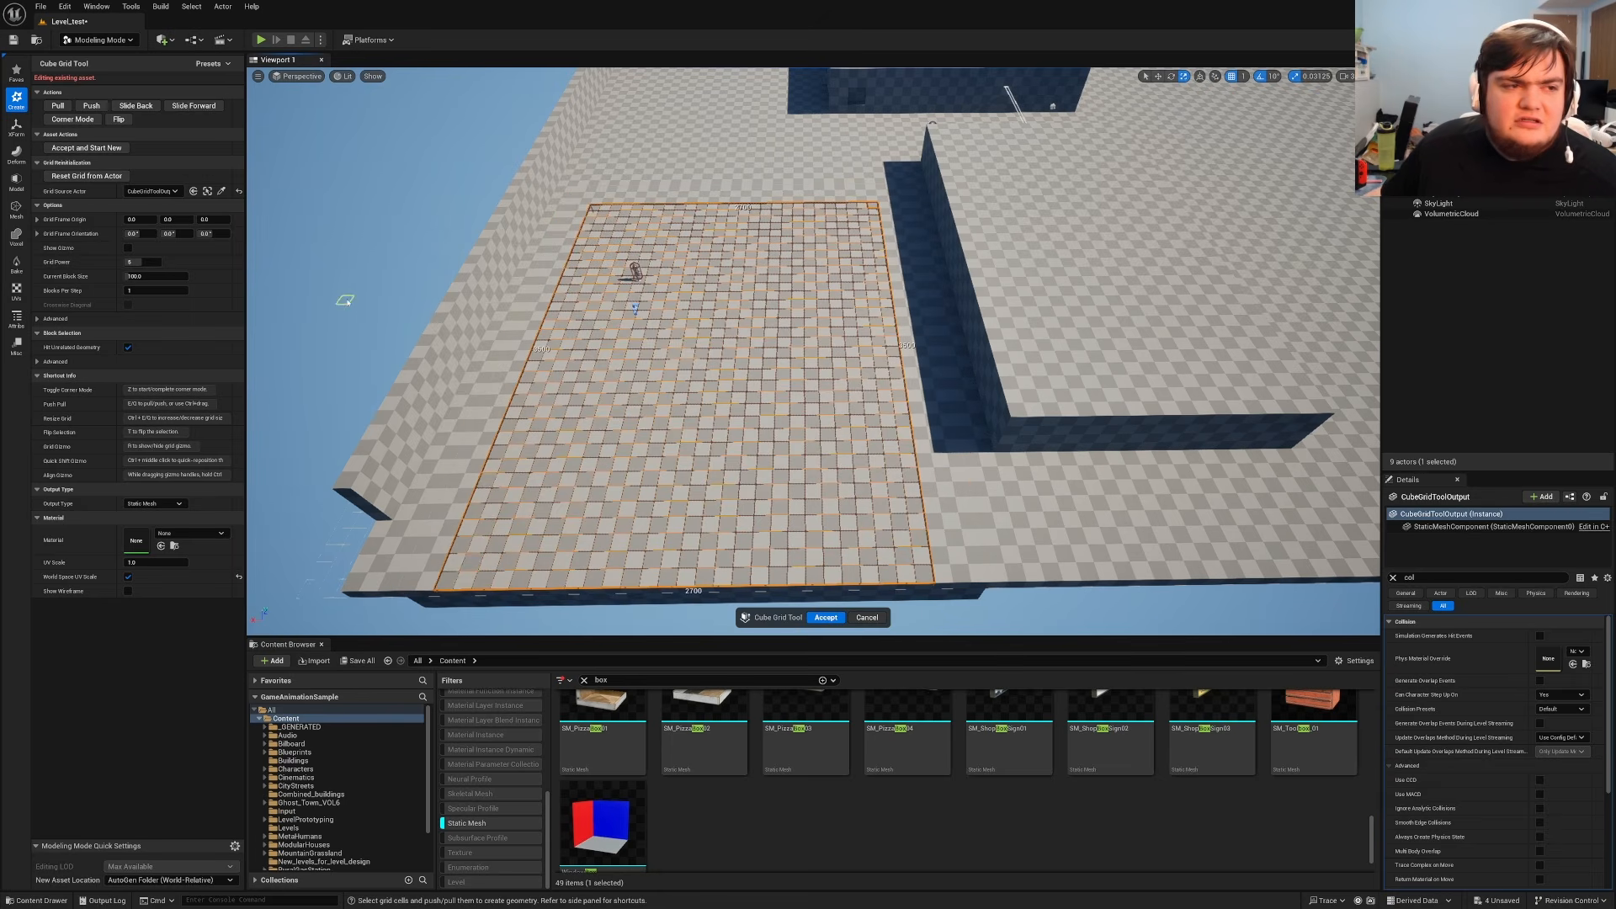
alt+drag(414, 255, 691, 229)
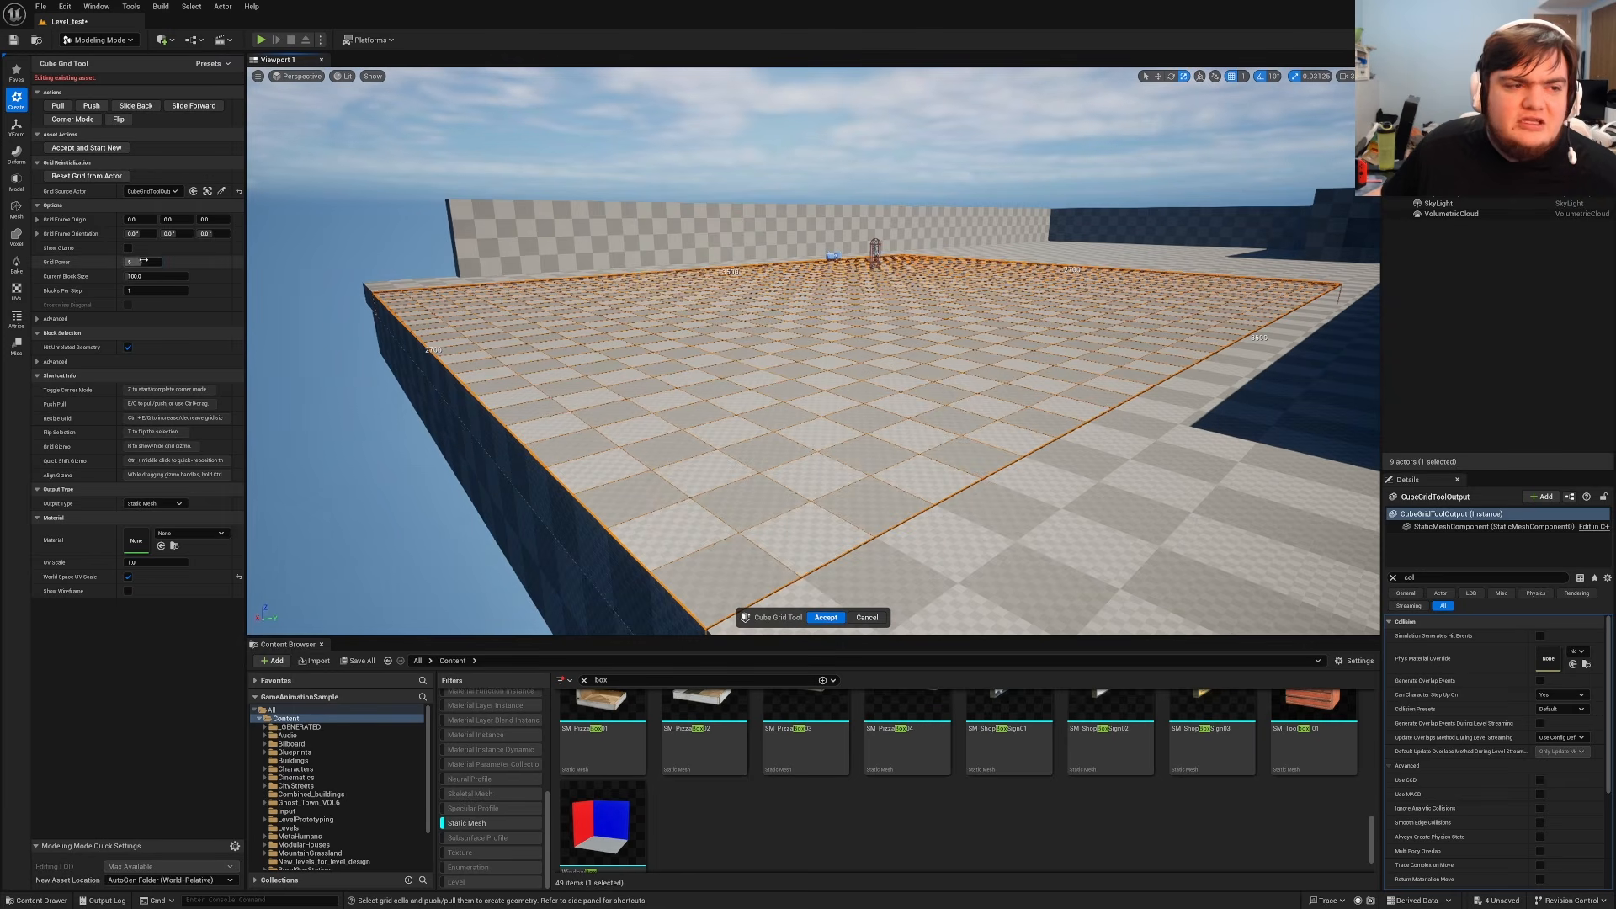
Set the CubeGrid block size to 50 and lower the selected floor section by one block.
drag(143, 262, 139, 261)
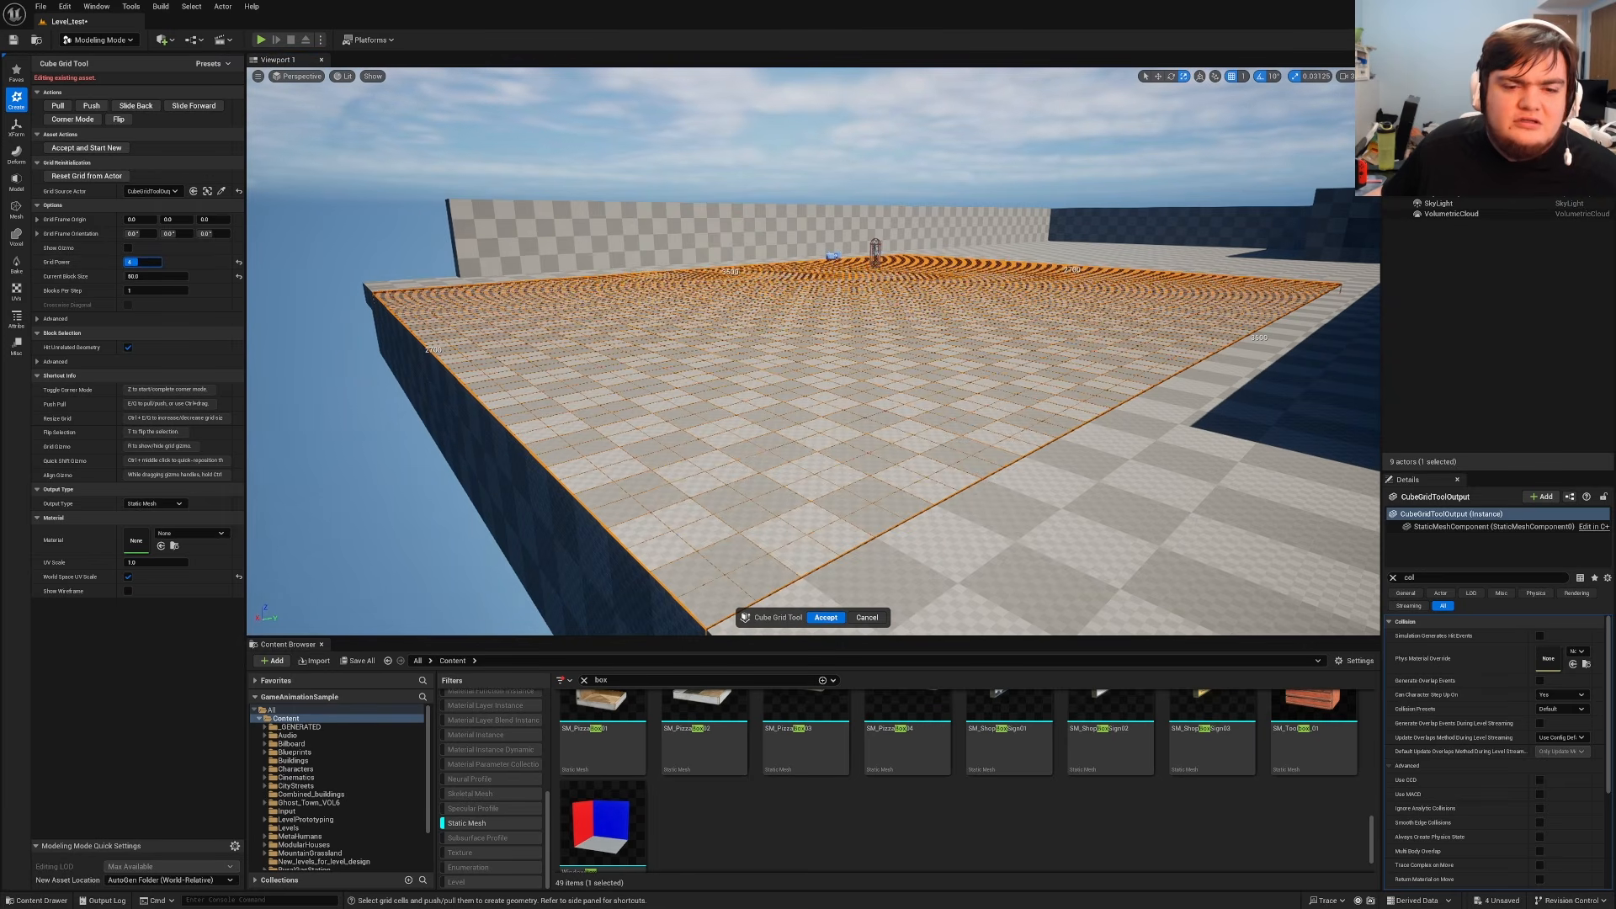
key(w)
right_drag(813, 351, 690, 409)
key(s)
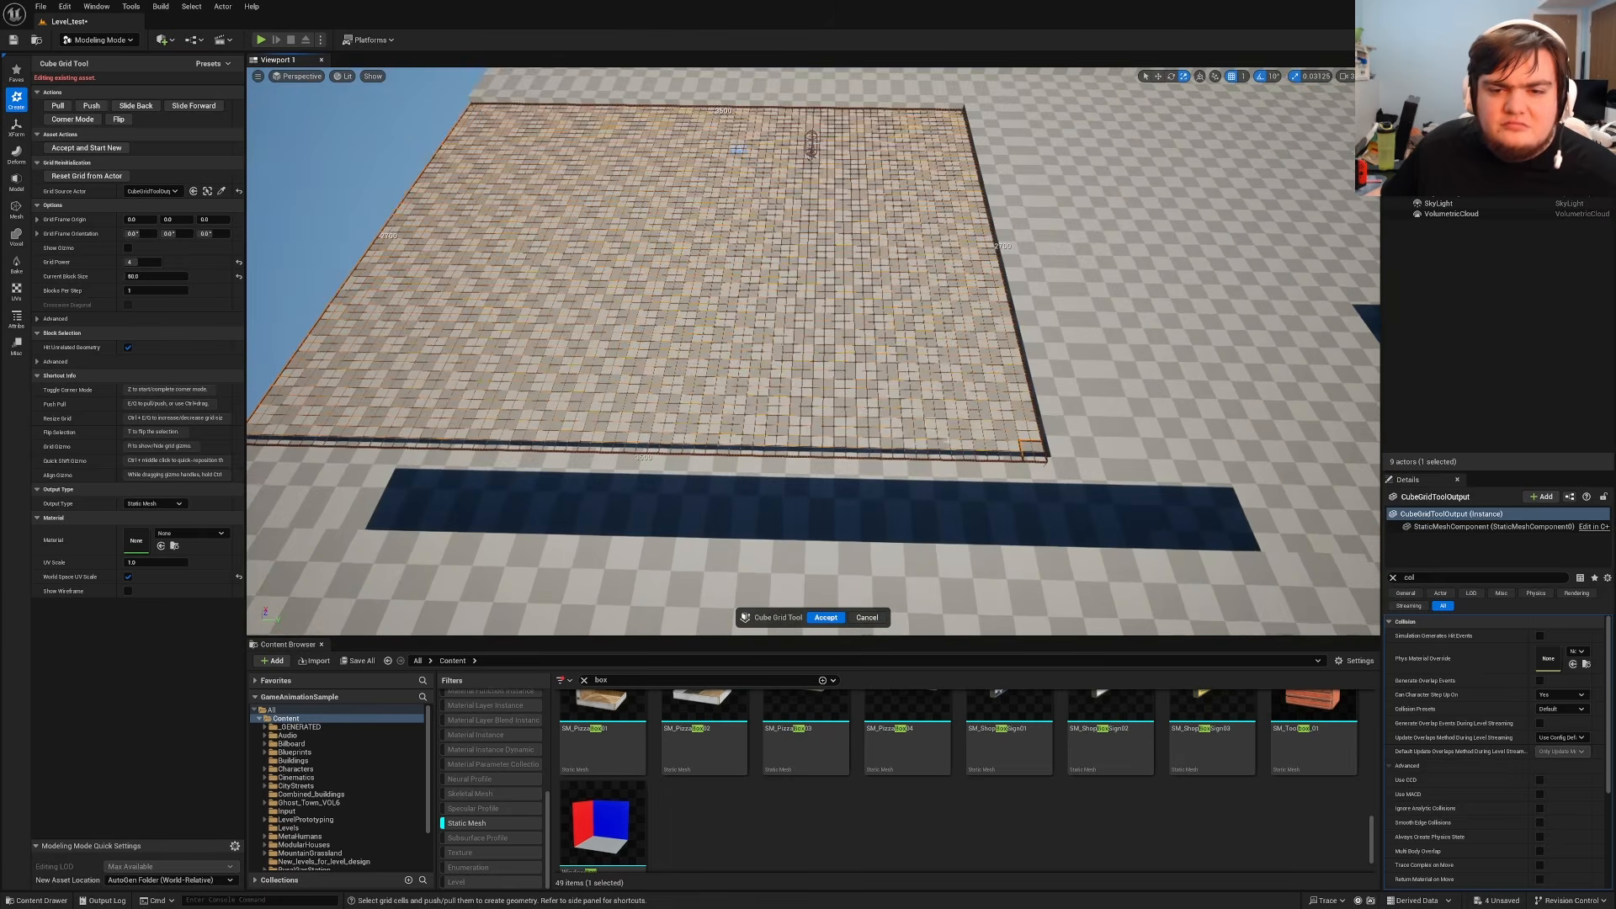
Carve descending steps into the sunken floor by pushing progressively smaller cell selections down one block each, and accept the edit.
scroll(990, 454, up, 5)
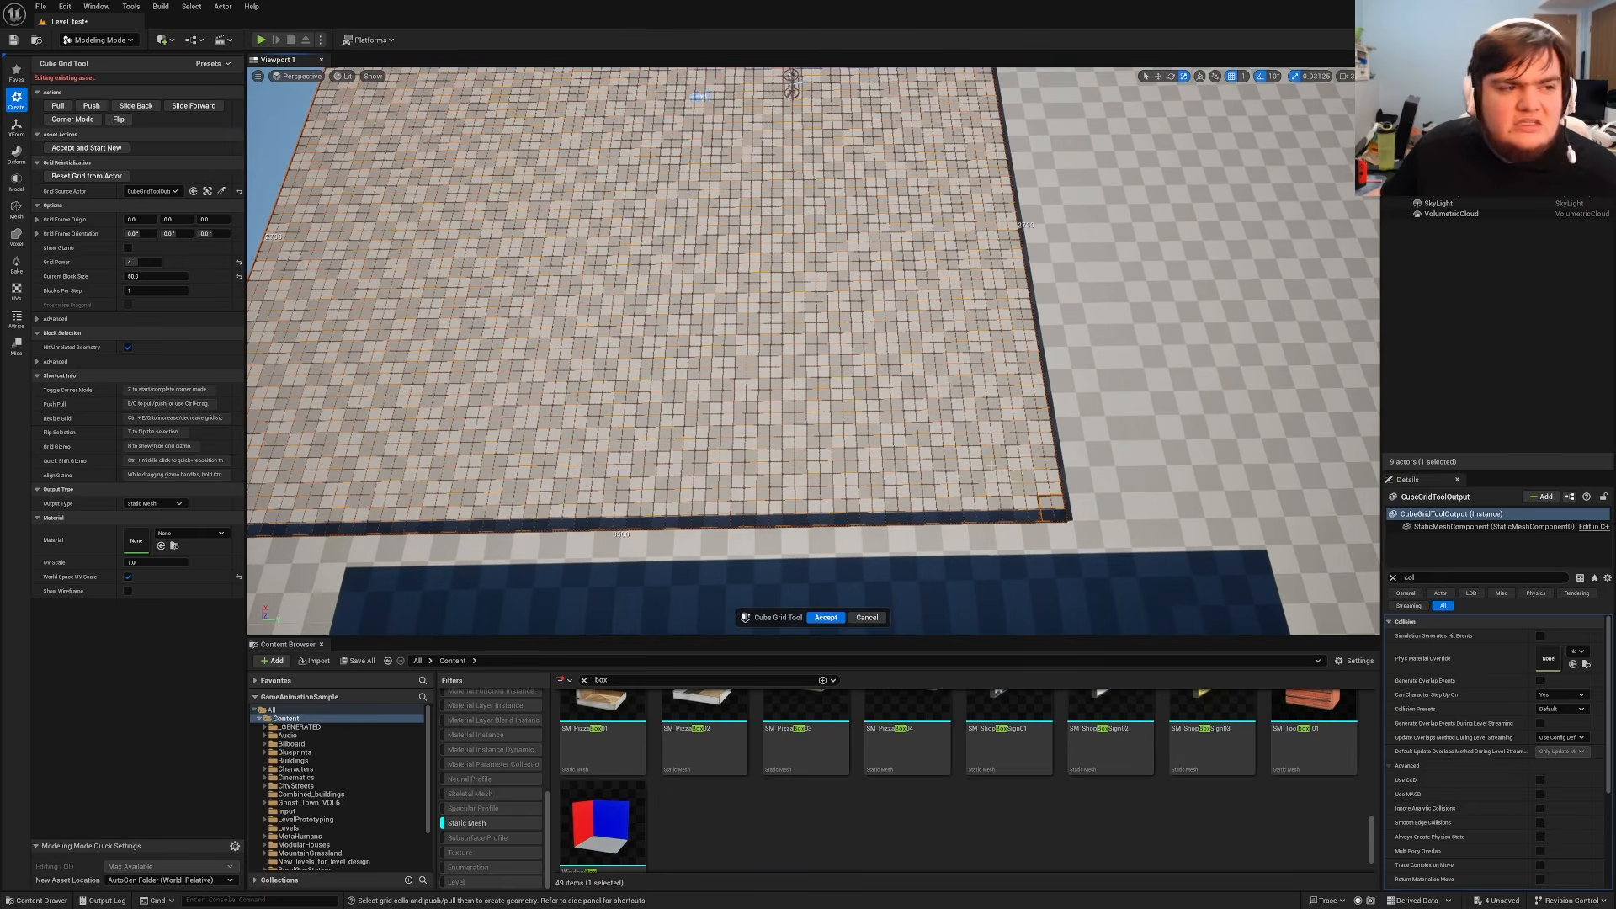
drag(1026, 513, 833, 103)
mouse_move(471, 202)
mouse_down()
mouse_move(890, 446)
mouse_move(497, 242)
mouse_move(475, 174)
mouse_up()
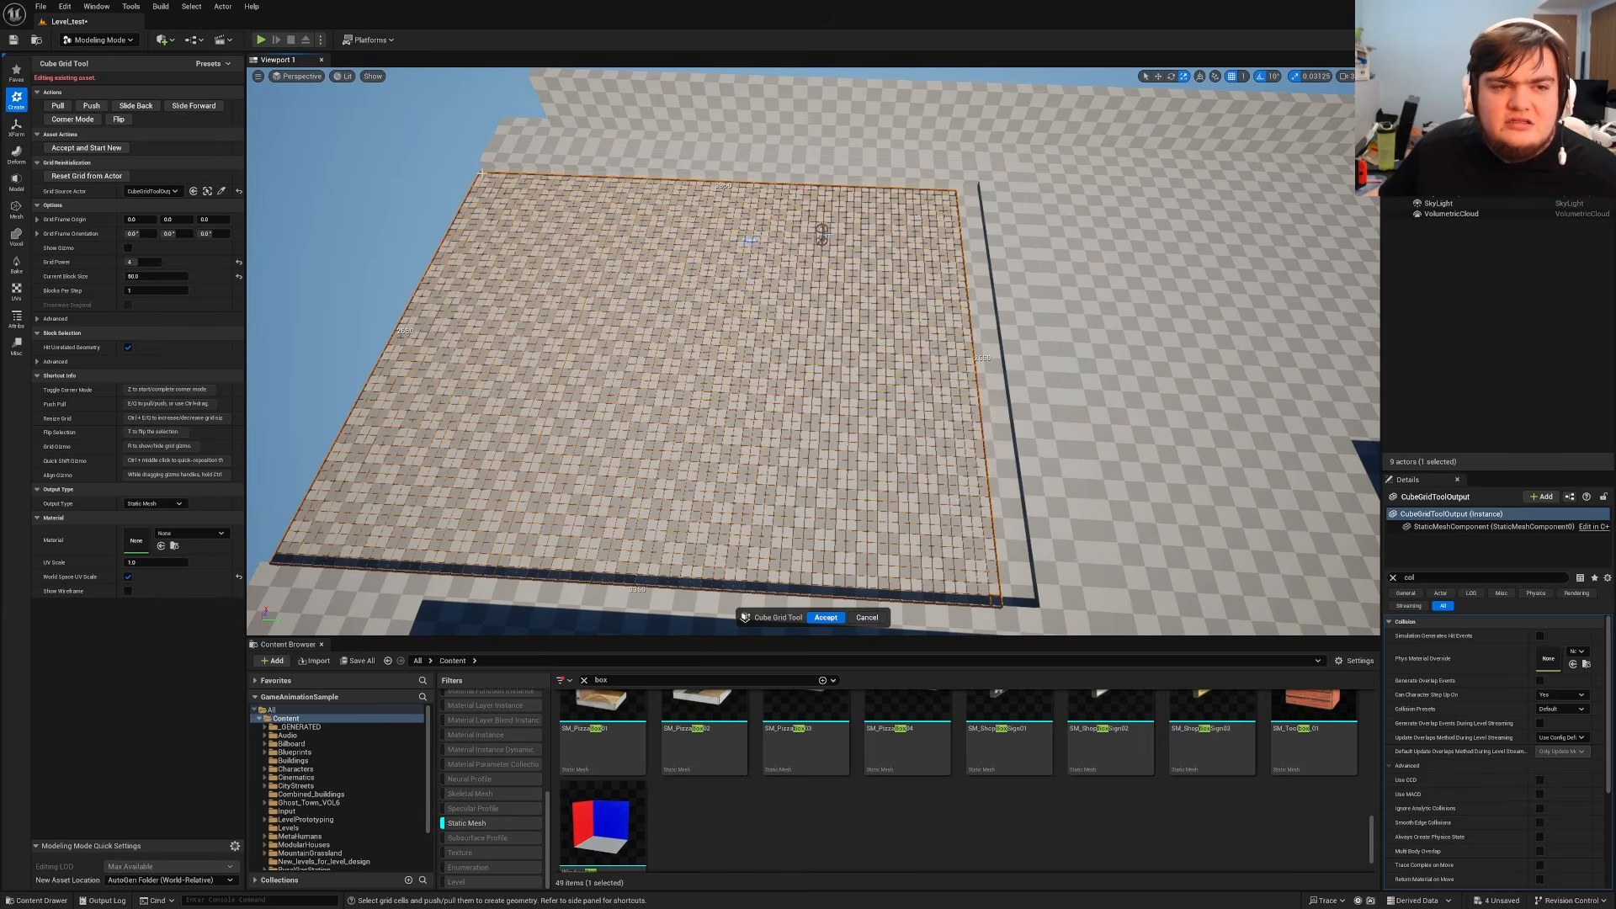
key(q)
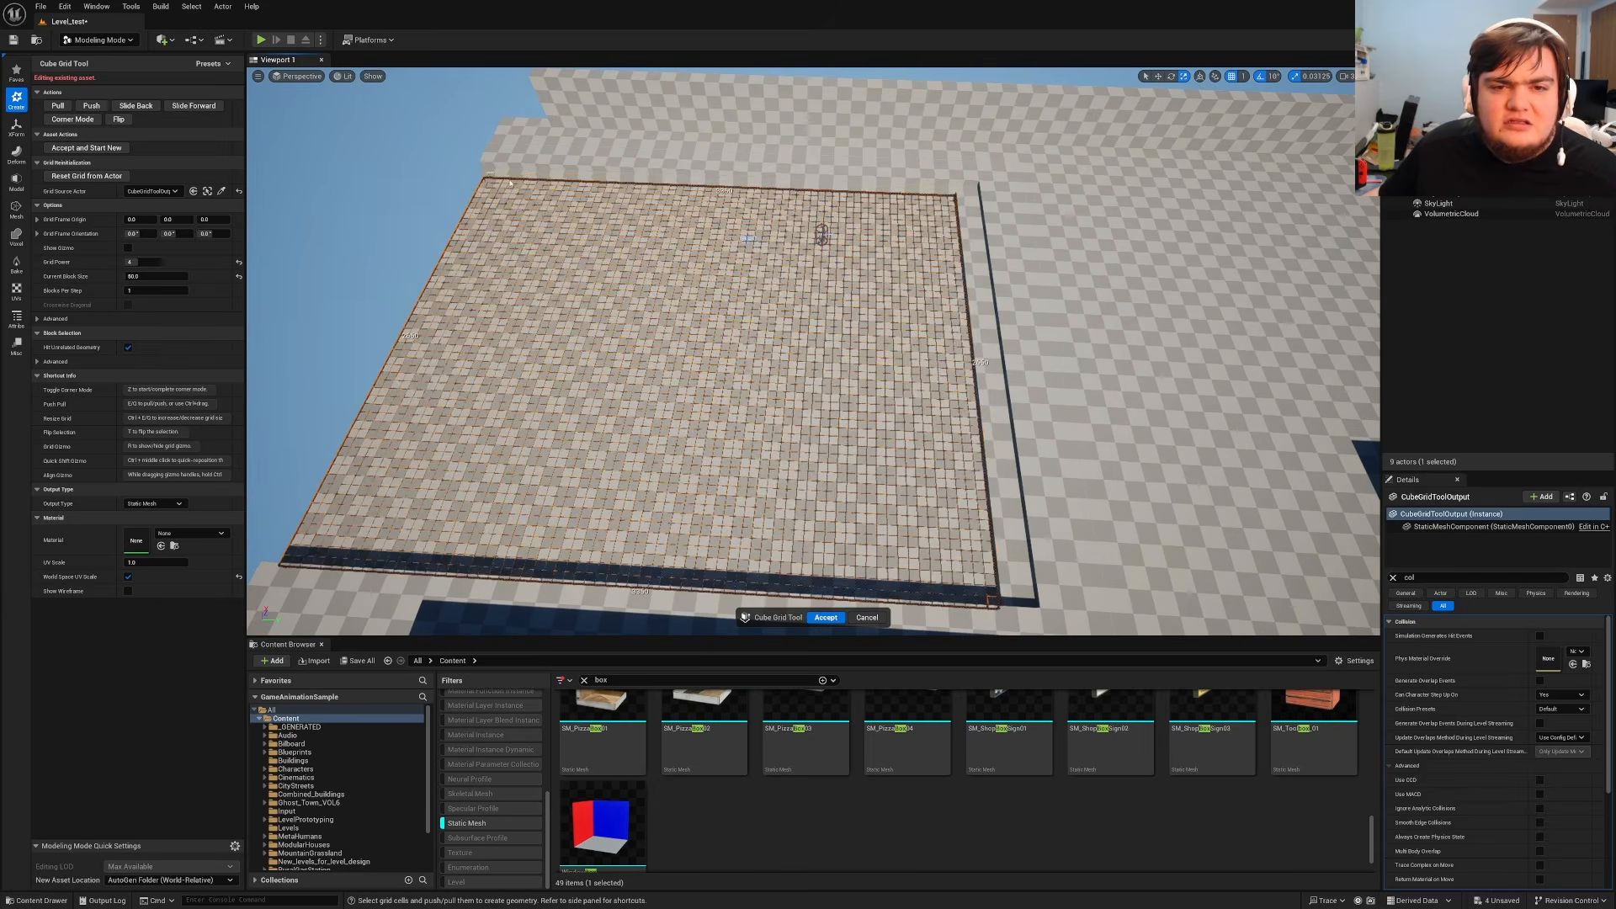
click(965, 605)
drag(785, 266, 483, 180)
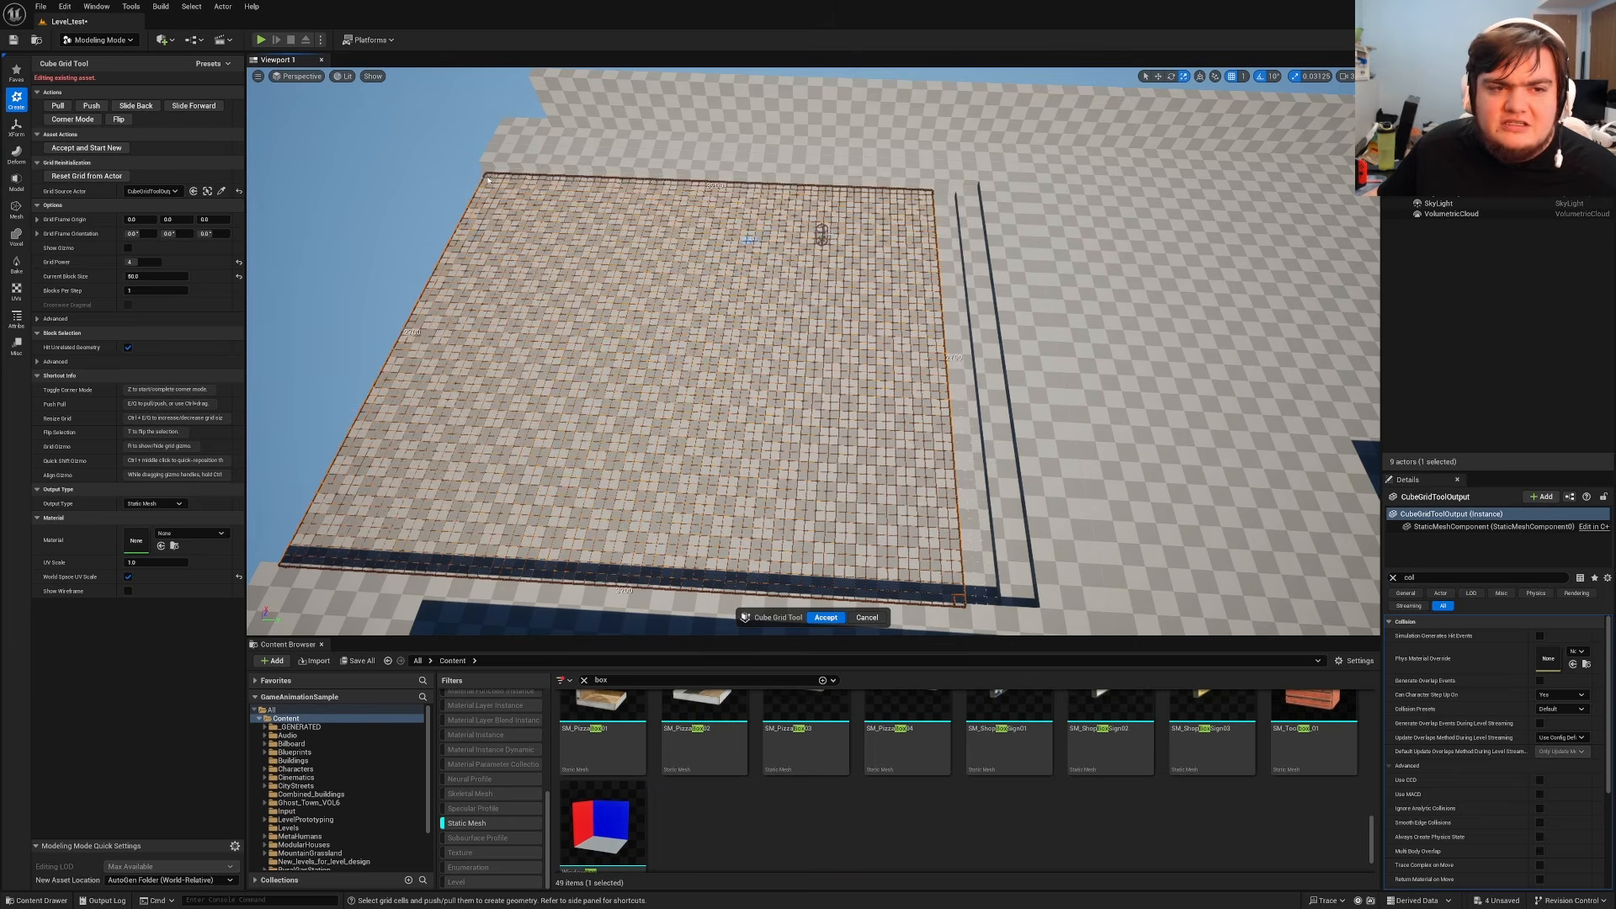
right_drag(813, 351, 817, 221)
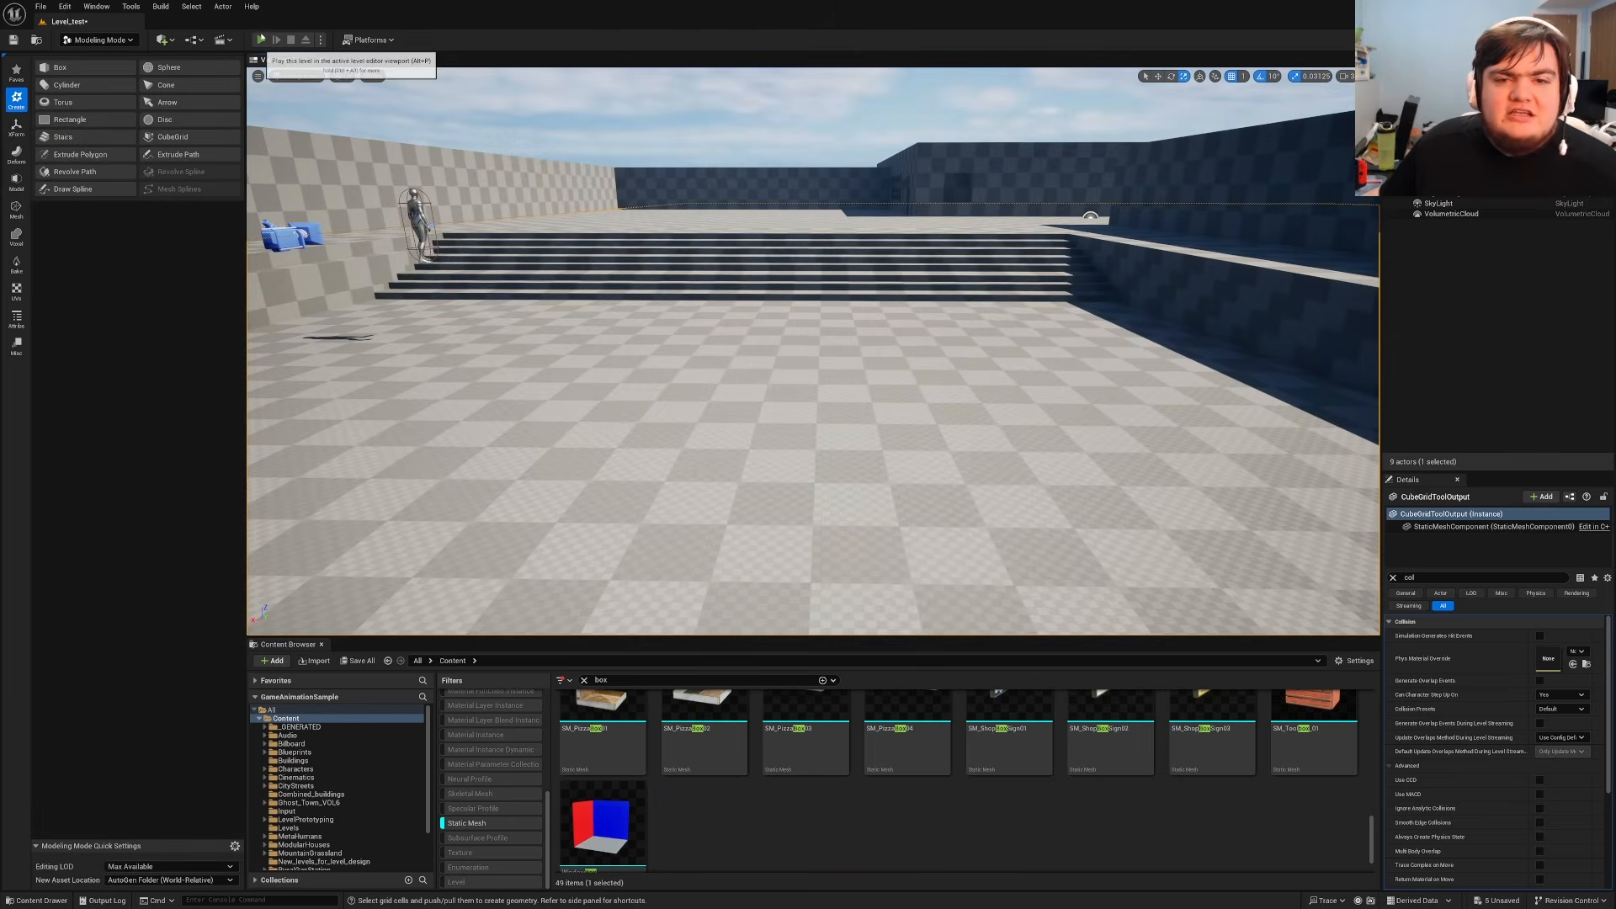
Play-test the level by running up the new steps and through the passage to the 3 m traversable block.
click(262, 41)
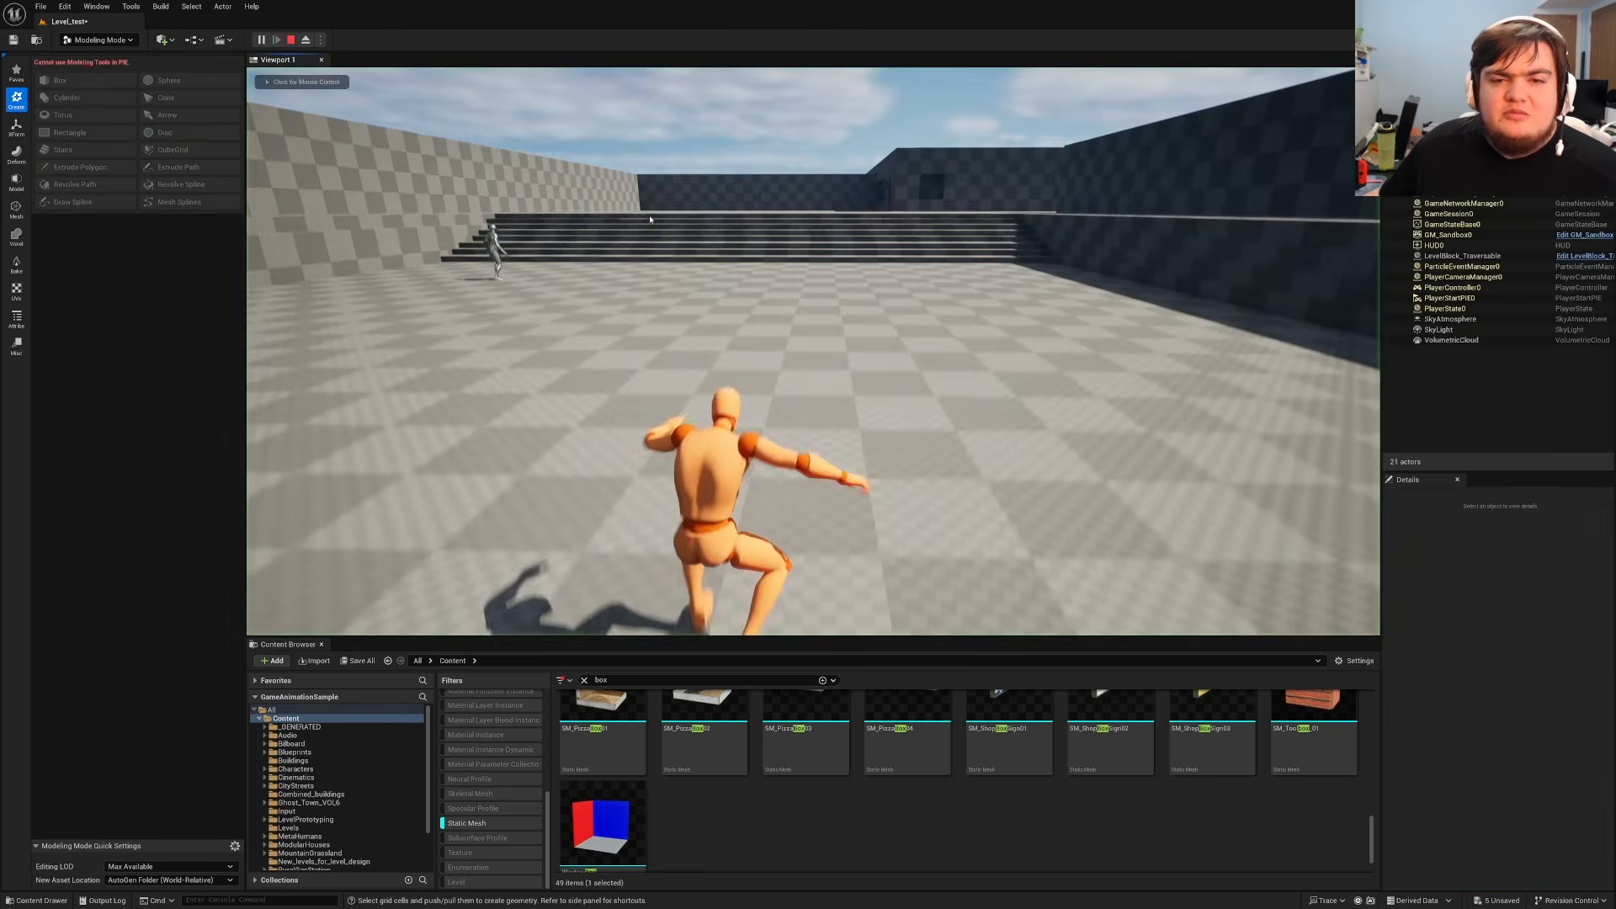
key(w)
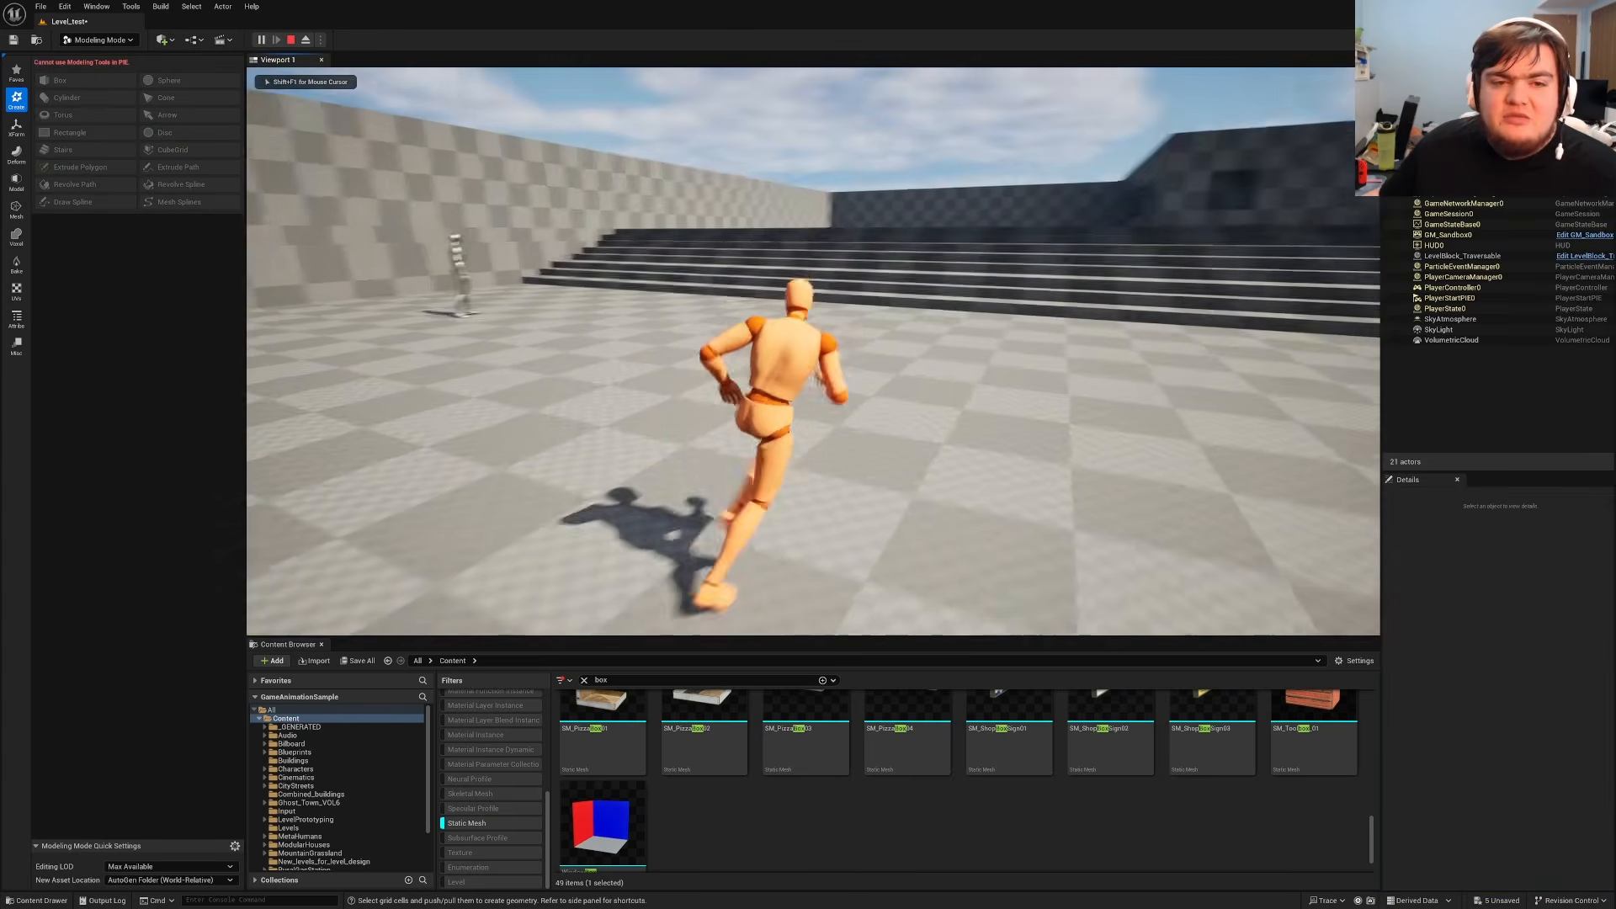
key(w)
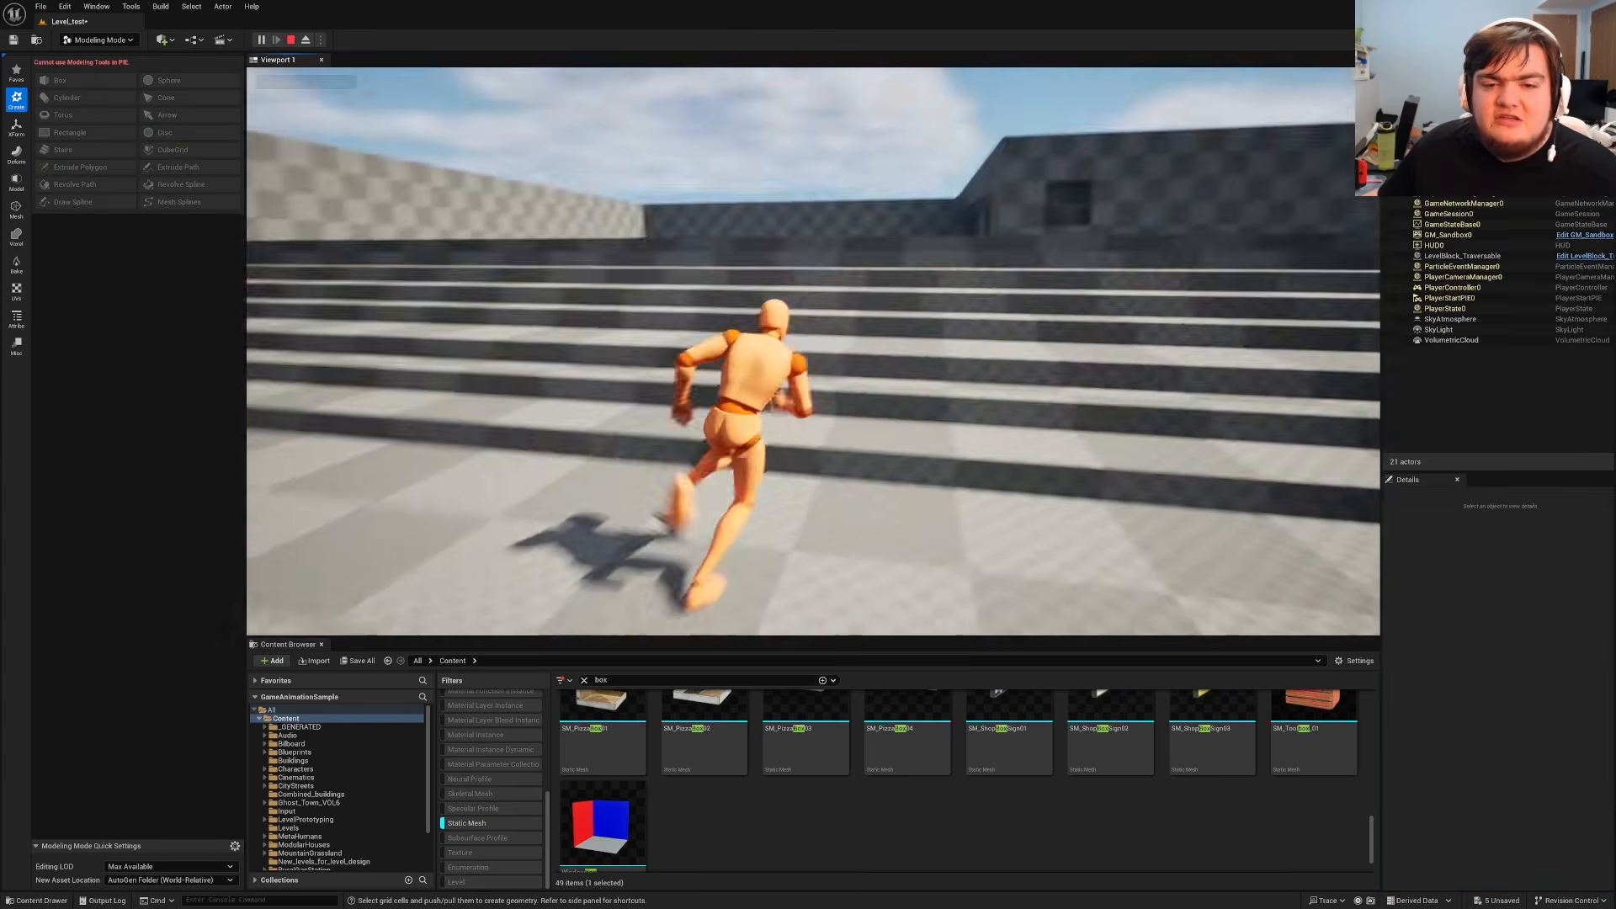
key(w)
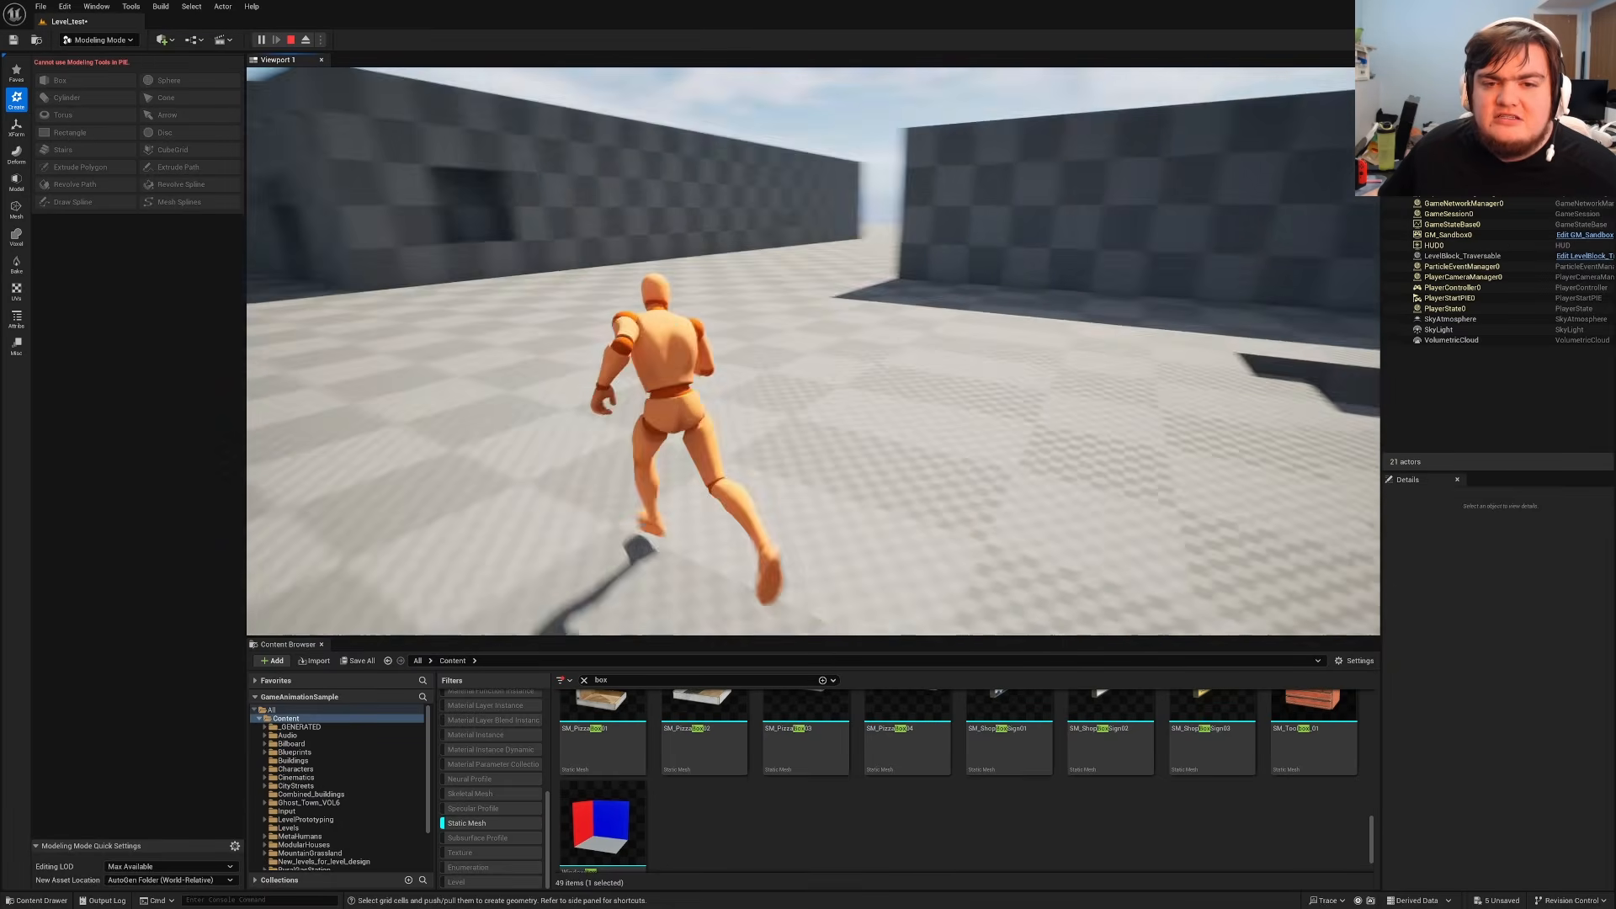
key(w)
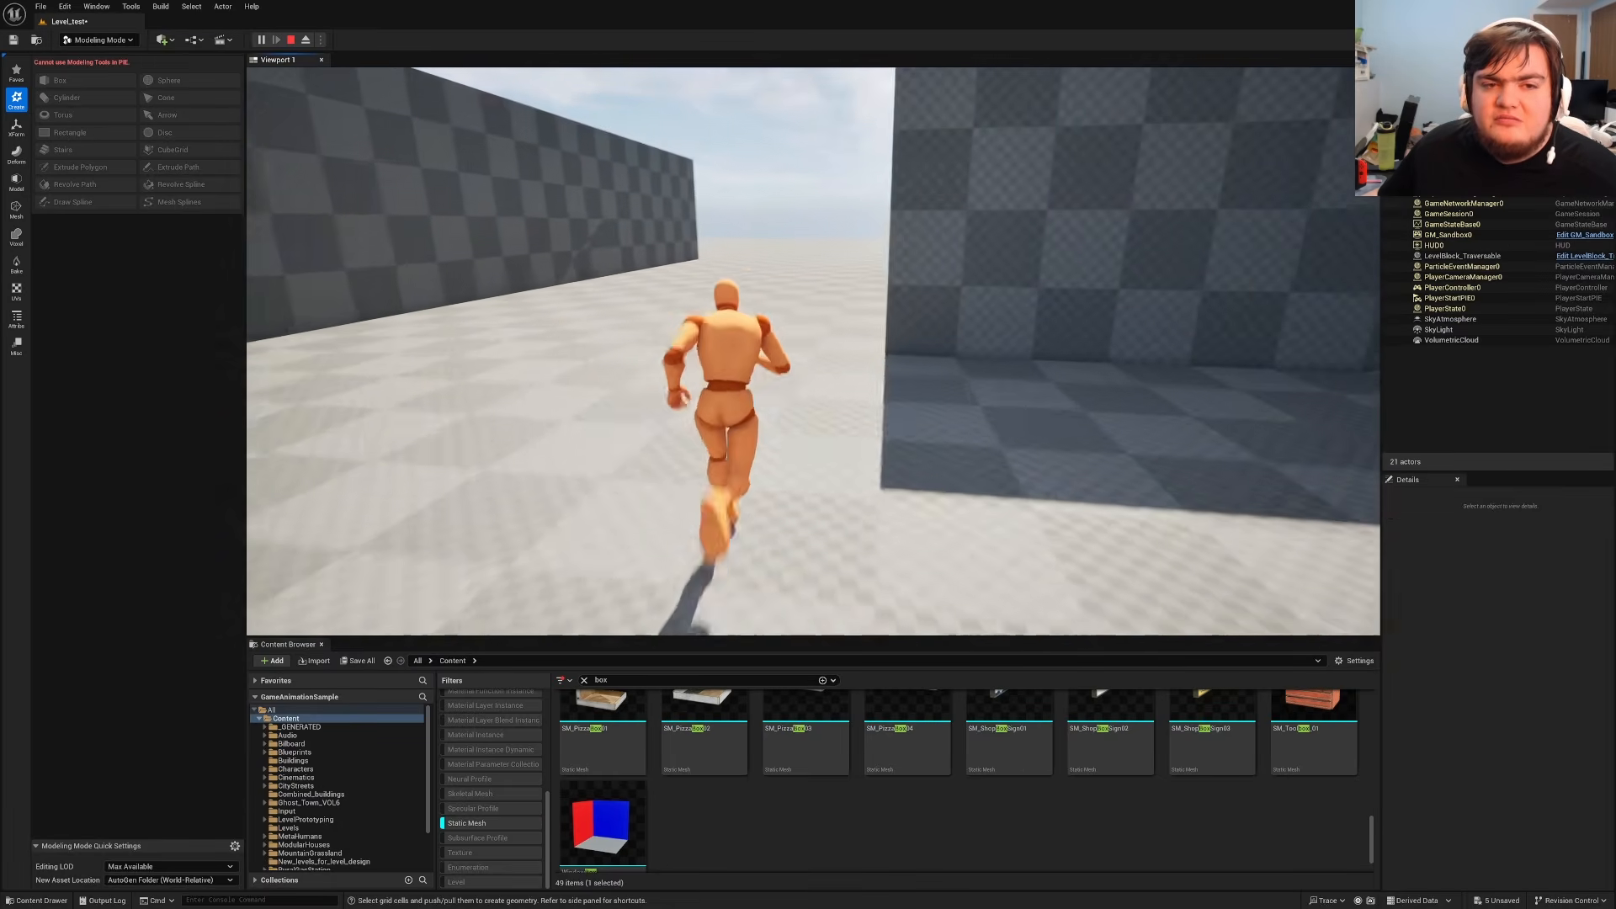
key(w)
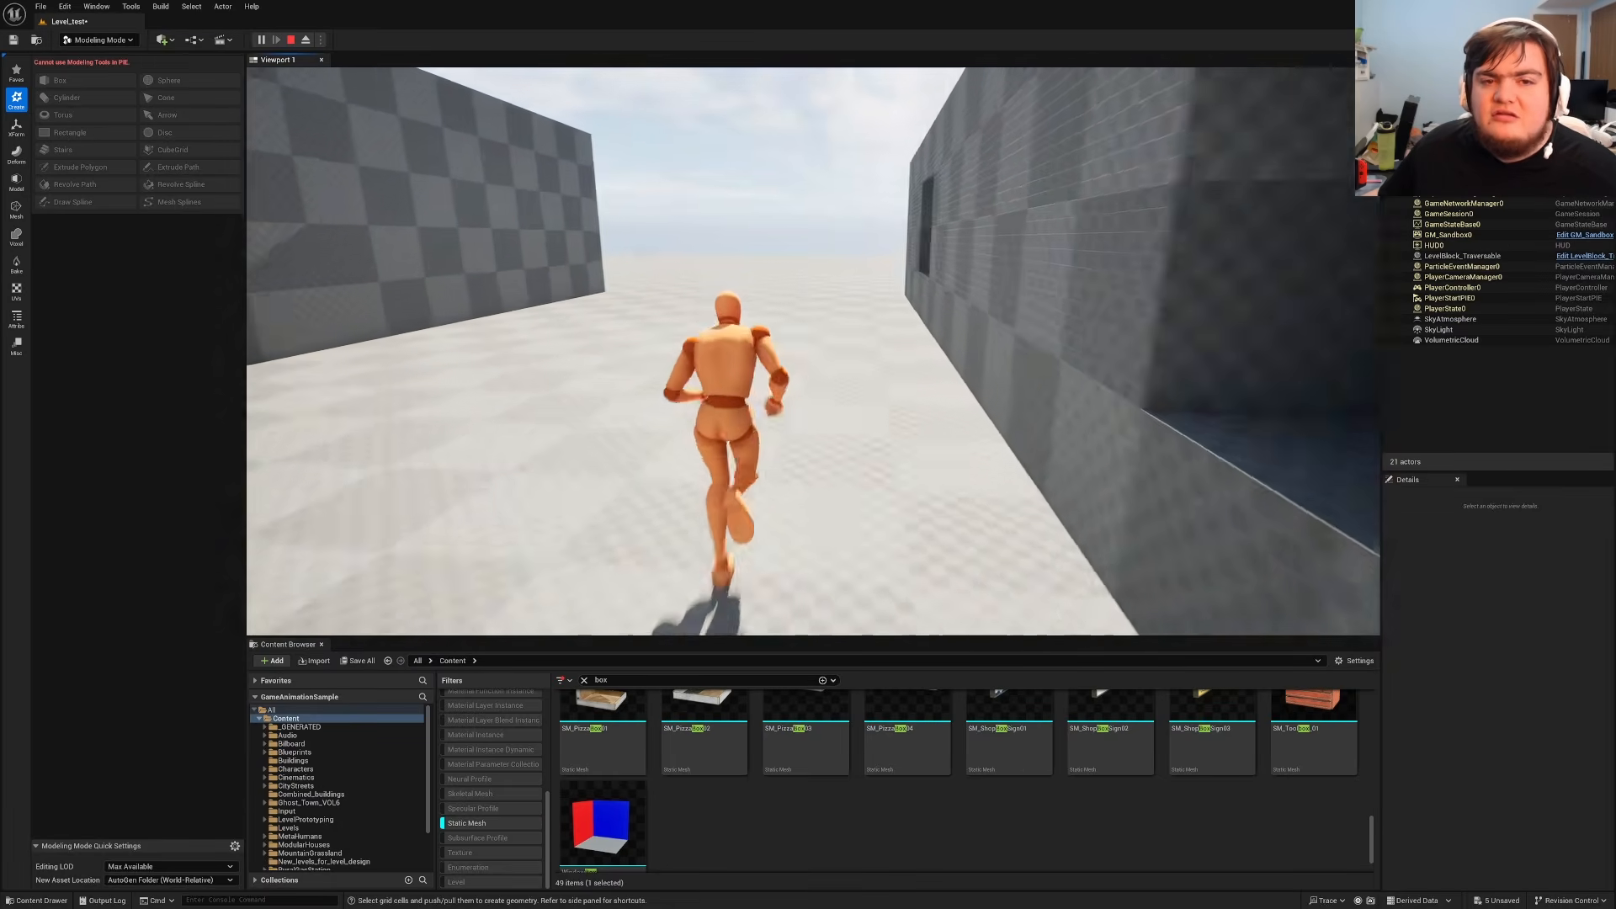
key(w)
key(Escape)
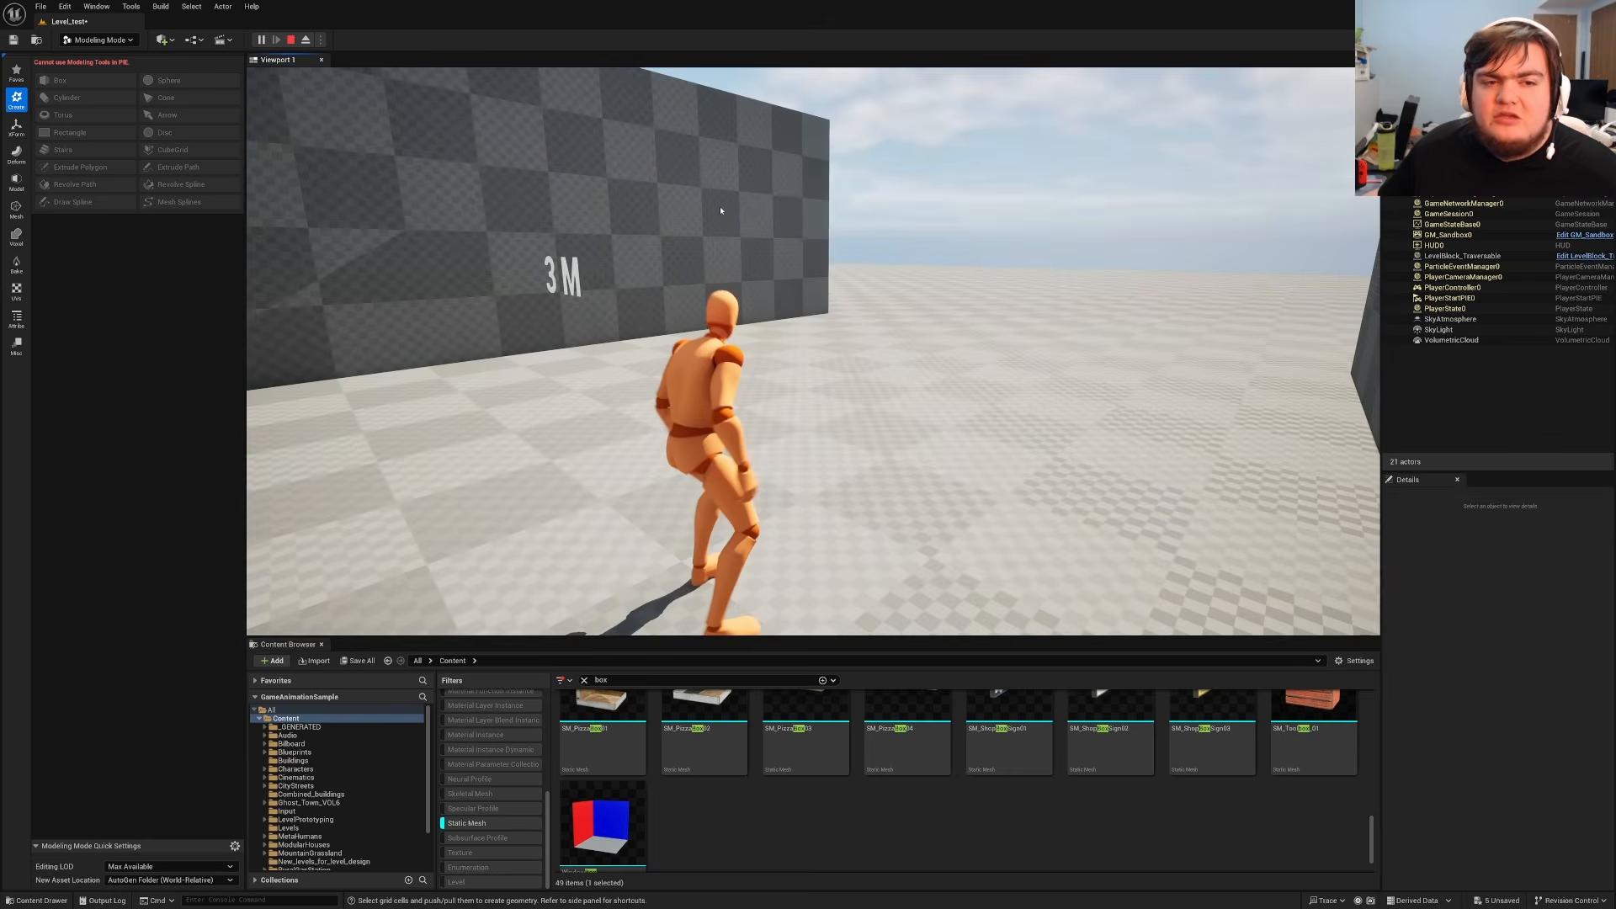
key(Escape)
key(alt+4)
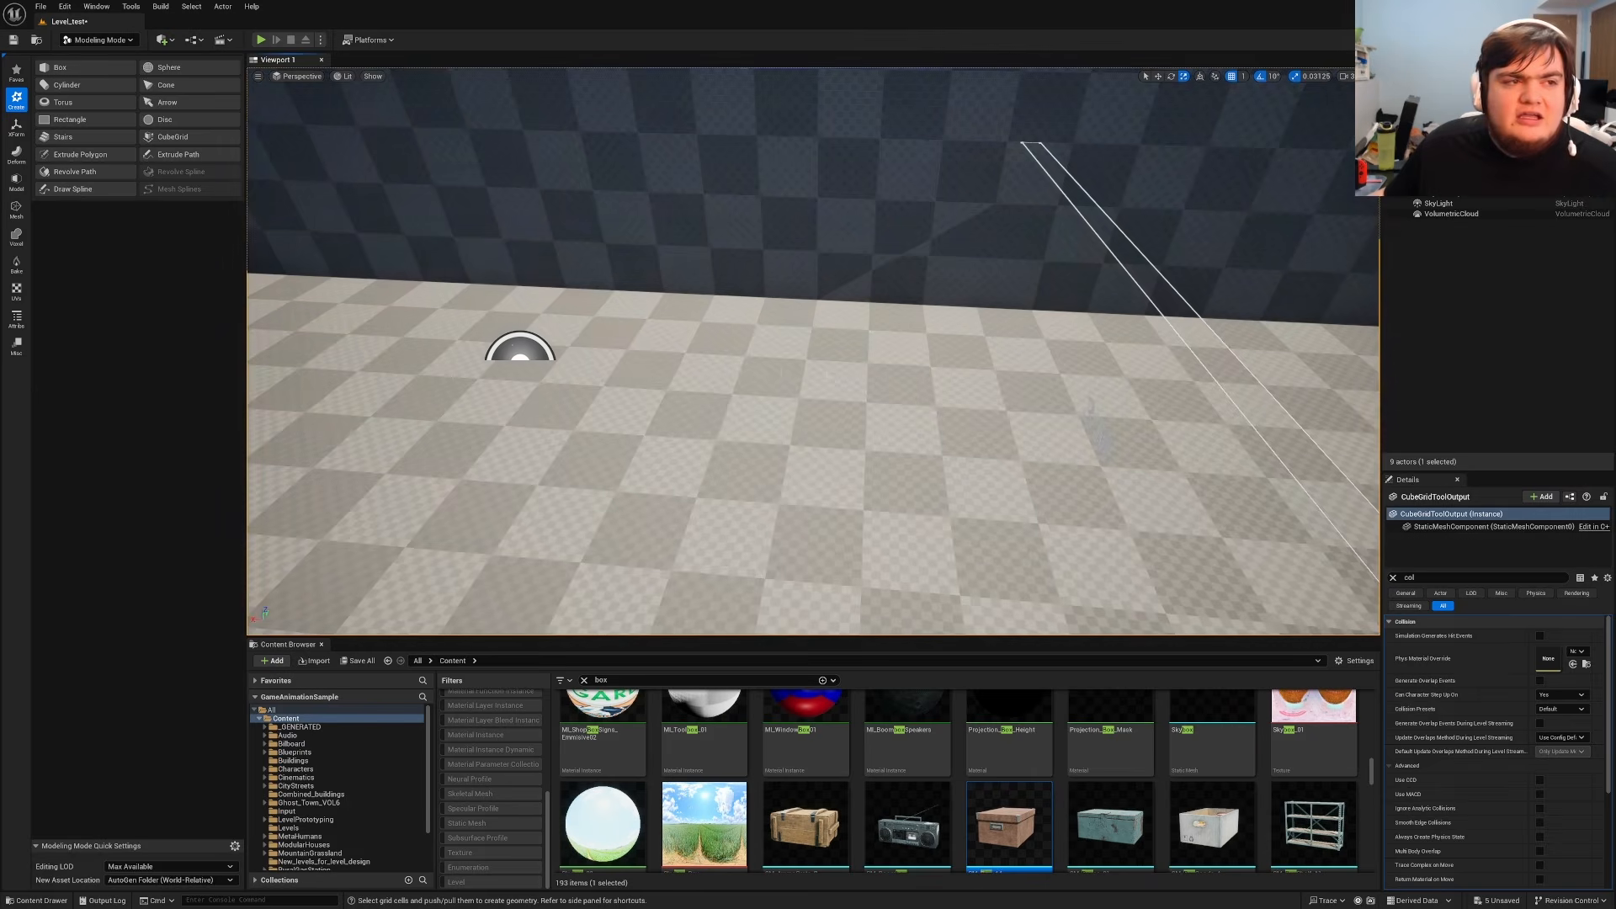
Build a ramp leading to a raised block with CubeGrid against the dark wall, beside the 3 m traversable block.
click(157, 142)
key(s)
right_drag(595, 284, 719, 305)
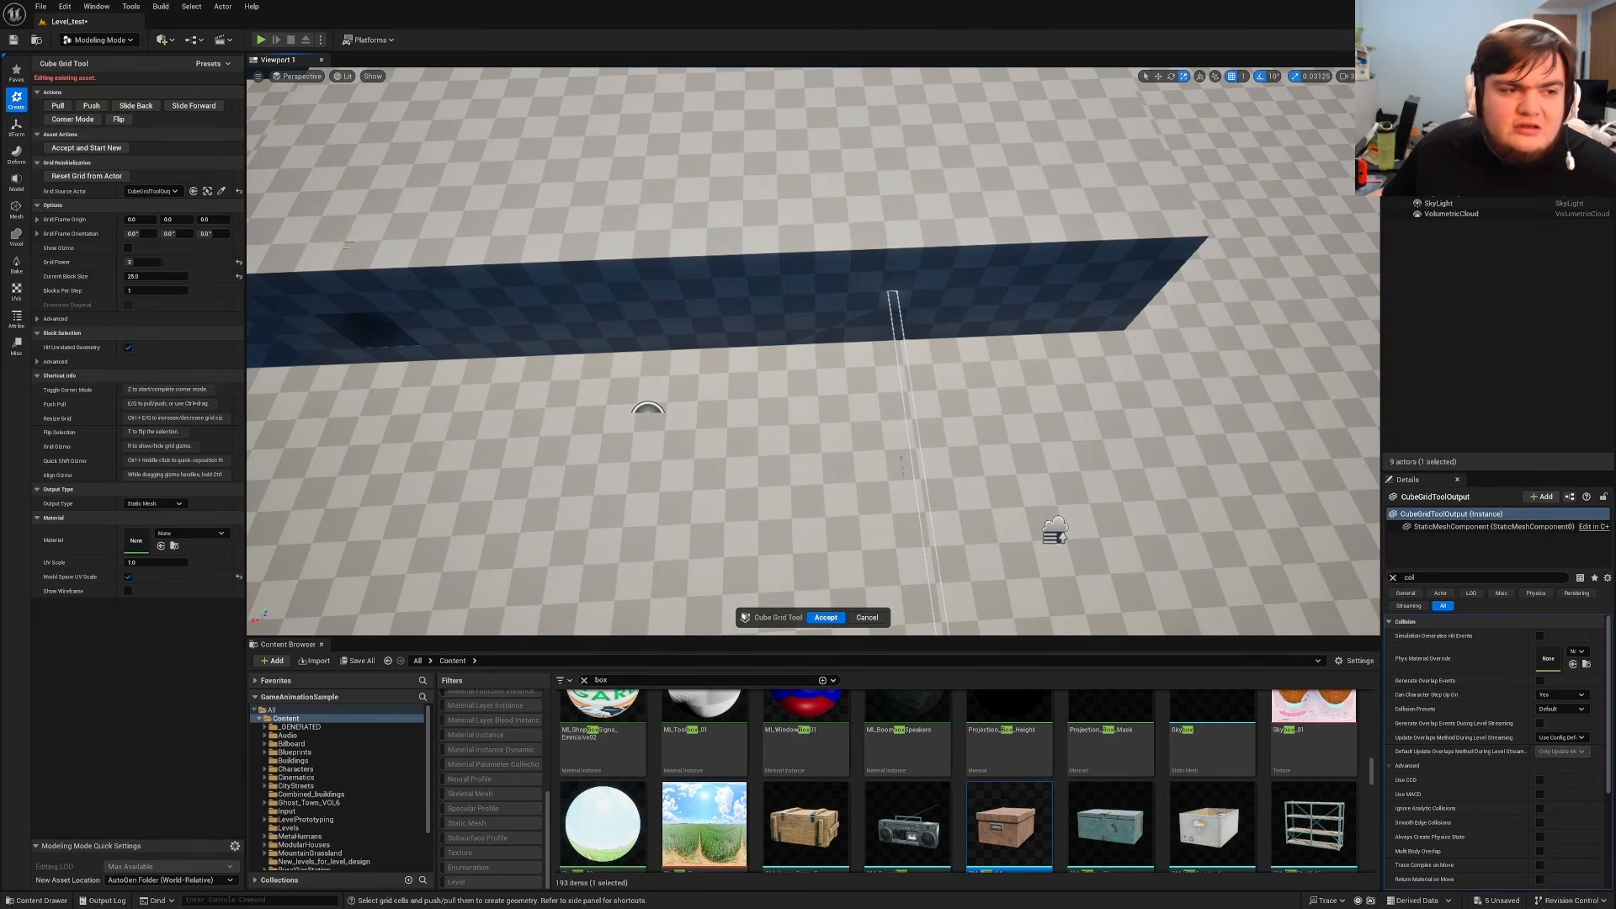
click(239, 261)
drag(867, 435, 648, 358)
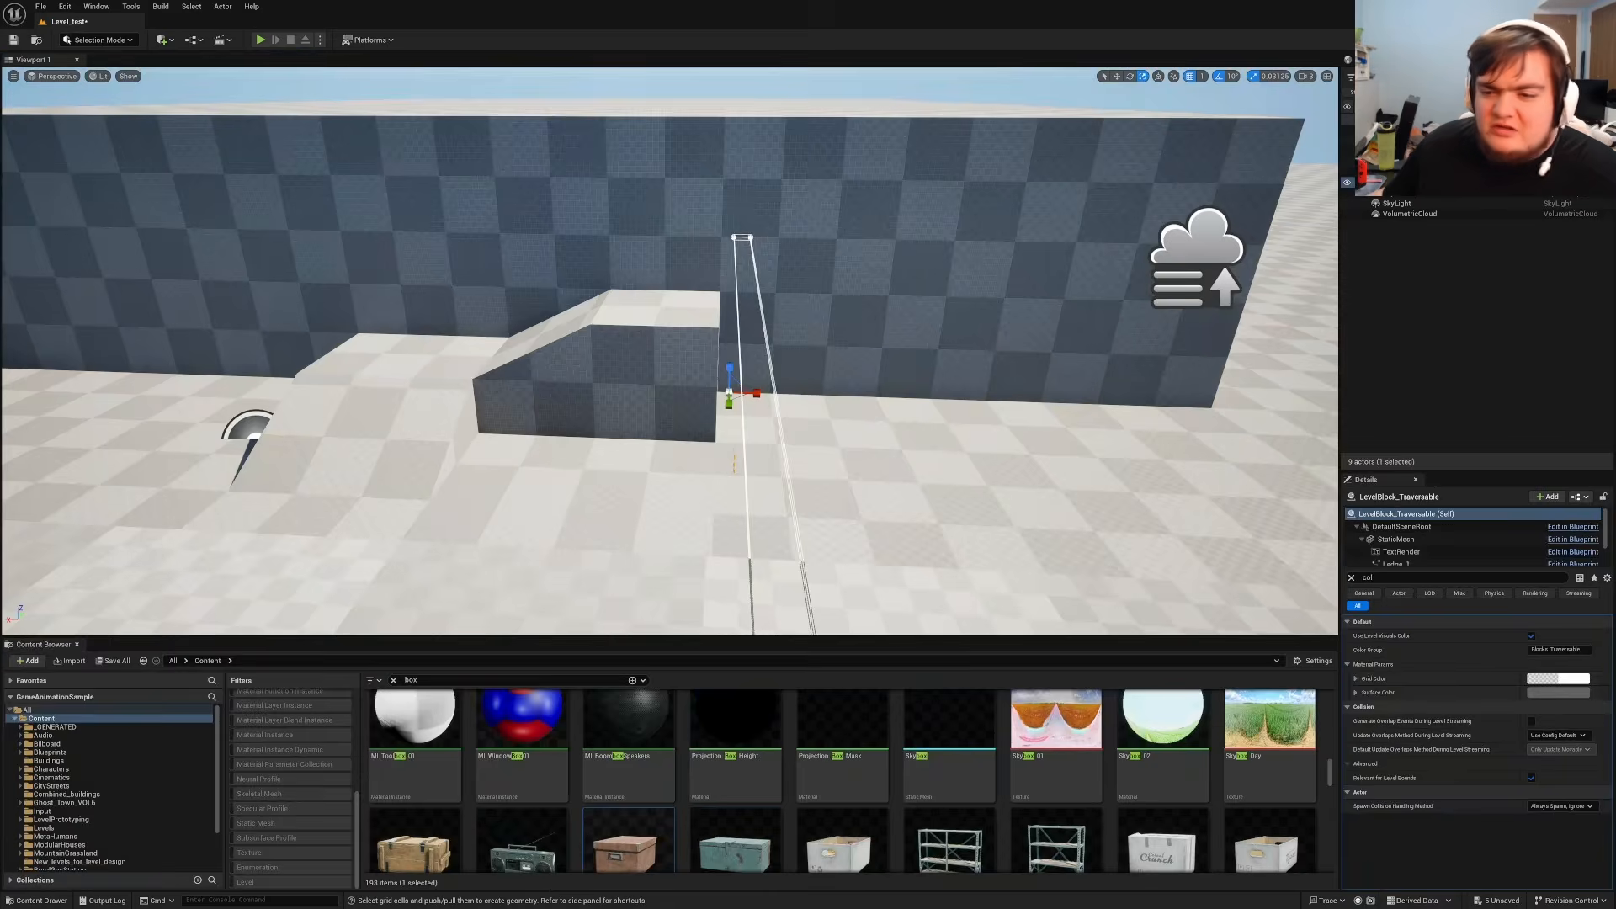
Filter the properties of LevelBlock_Traversable's StaticMesh component by "vis" and turn on Visible.
click(1389, 539)
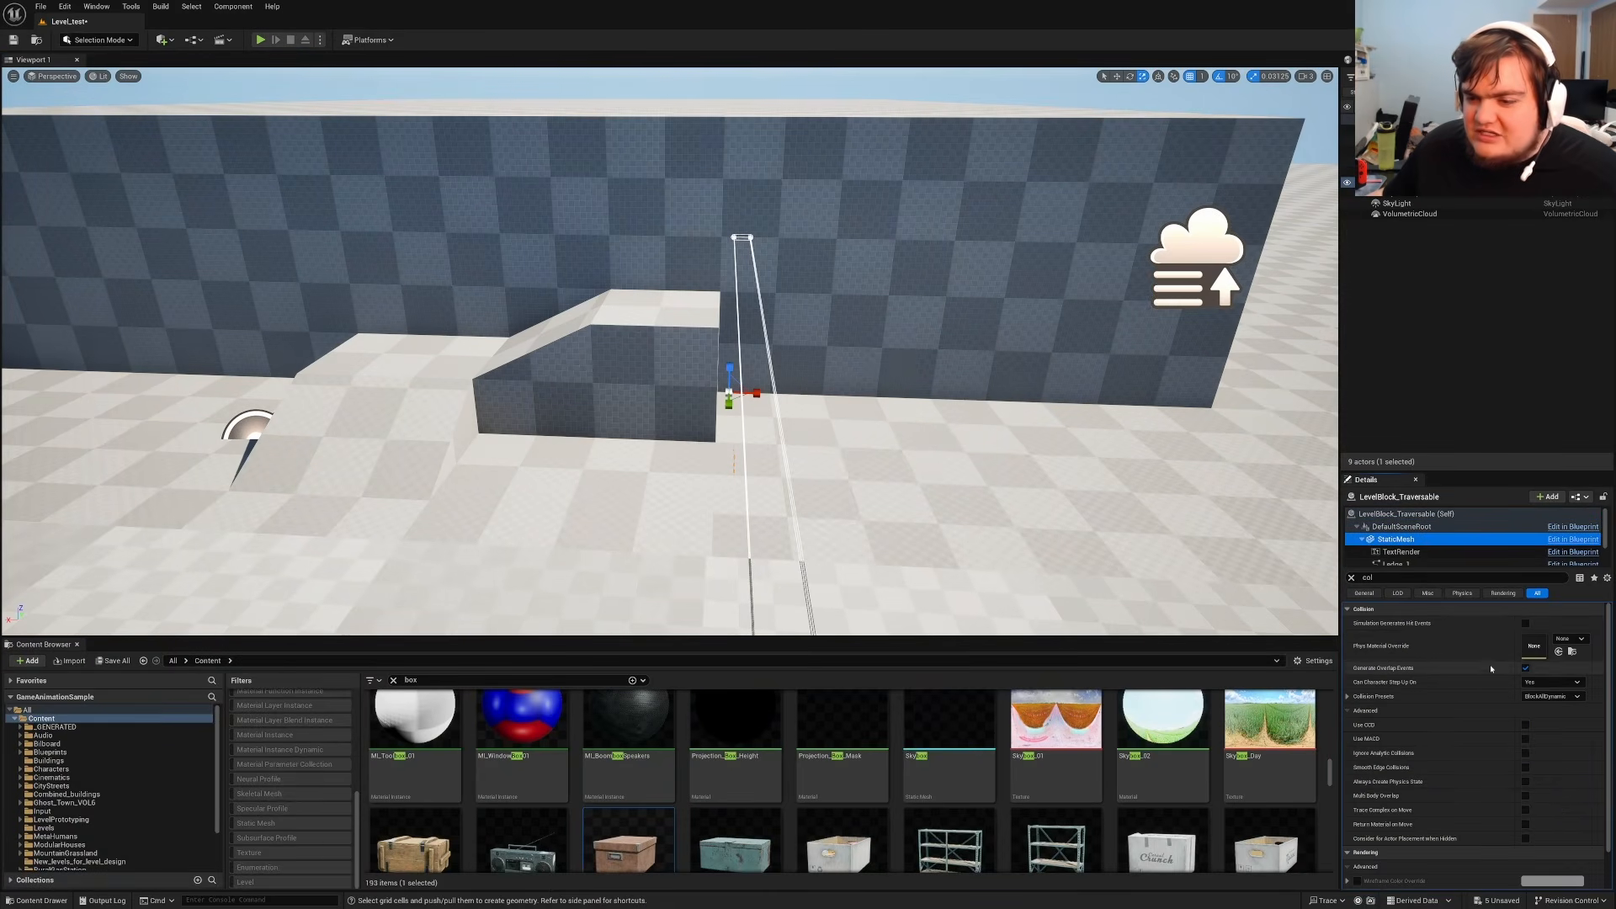
click(1396, 577)
text(w)
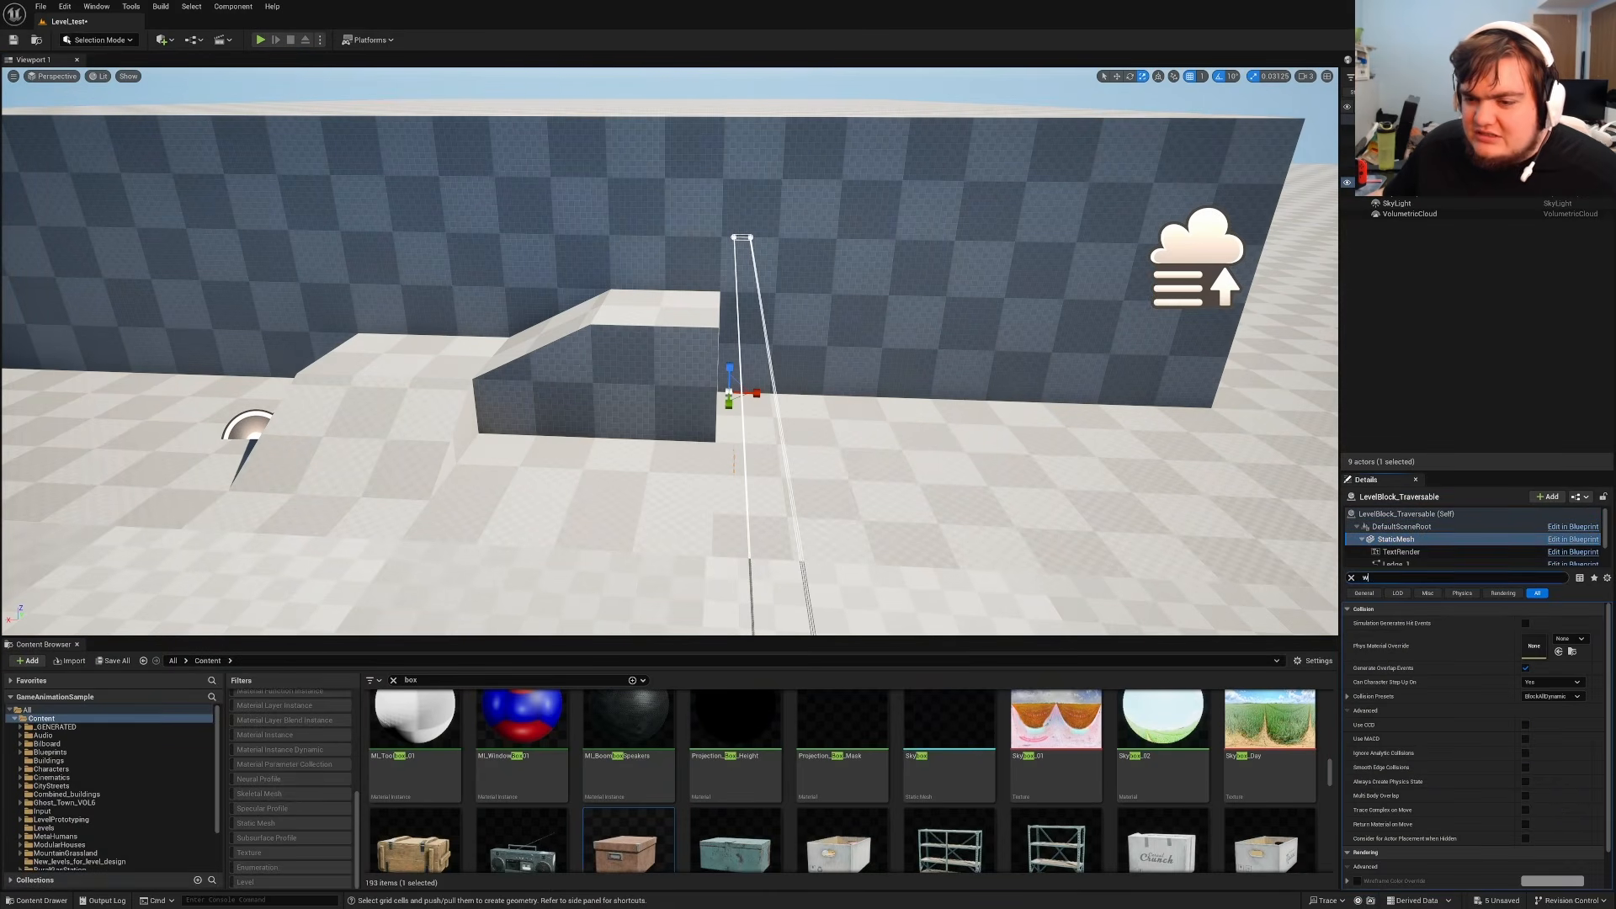
key(BackSpace)
text(vis)
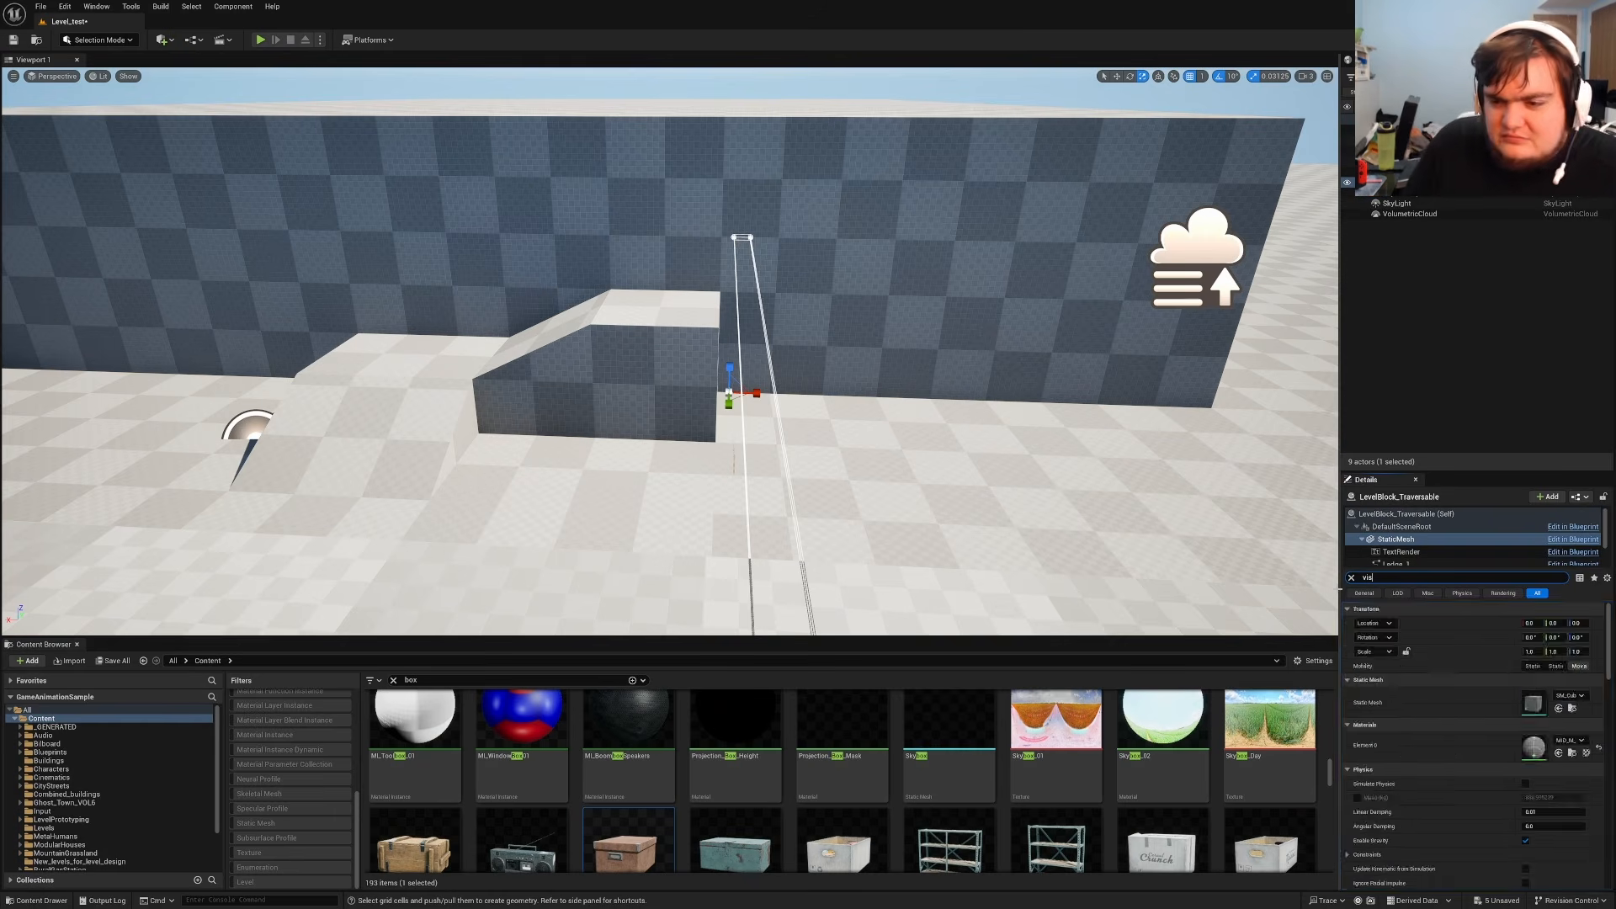
click(1531, 666)
Play-test the route to the traversable wall between the two dark walls, and end the session.
right_drag(691, 268, 455, 219)
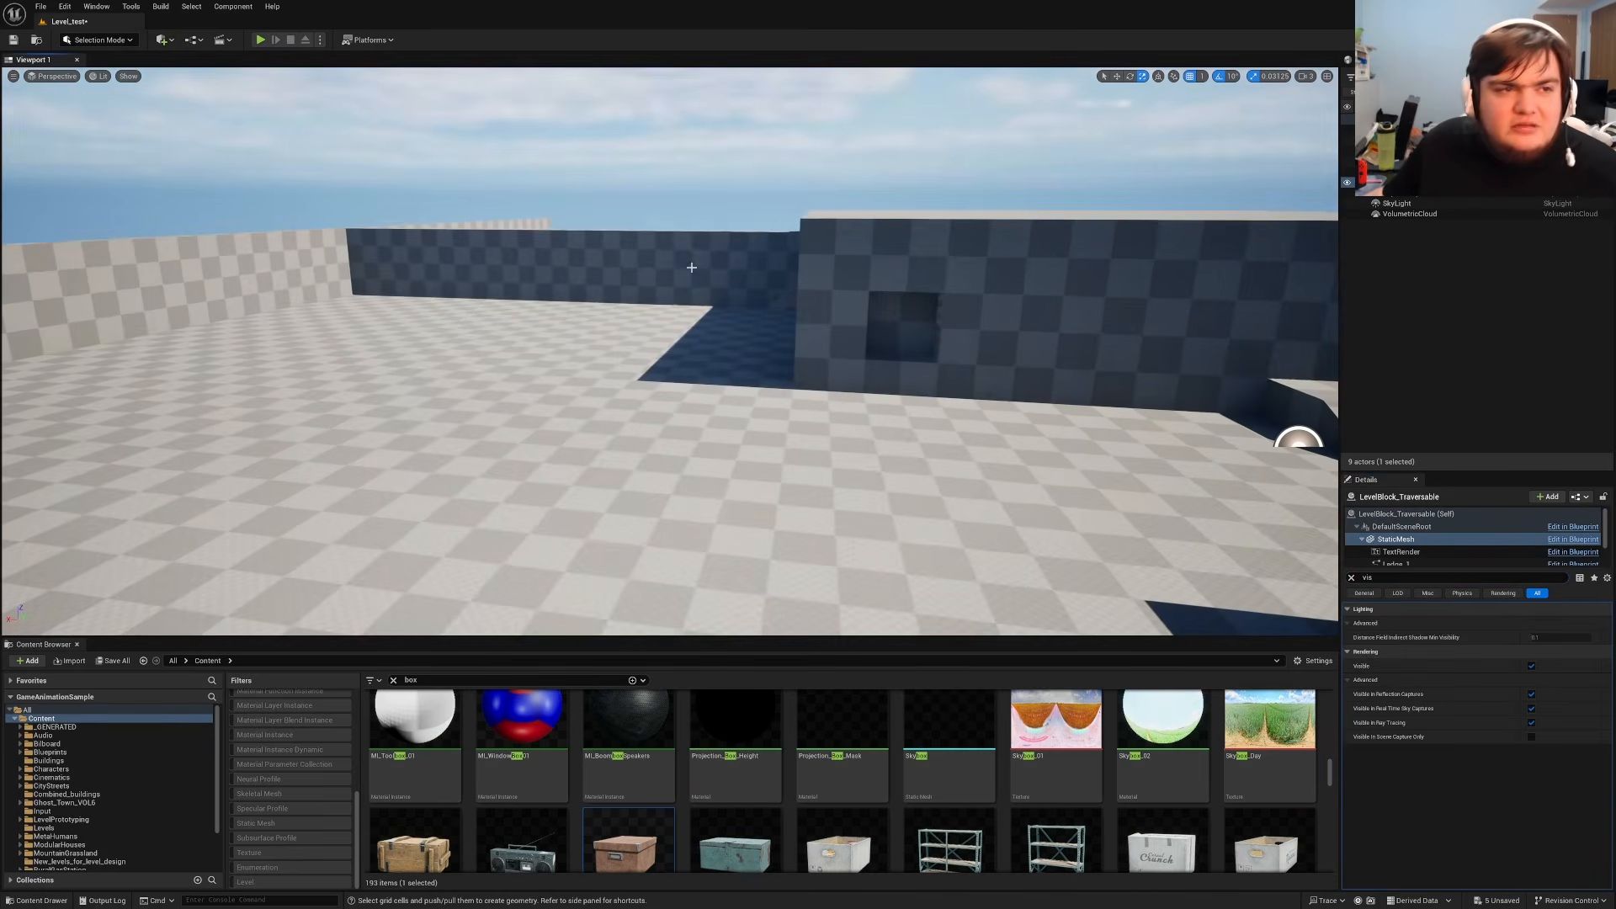
click(260, 40)
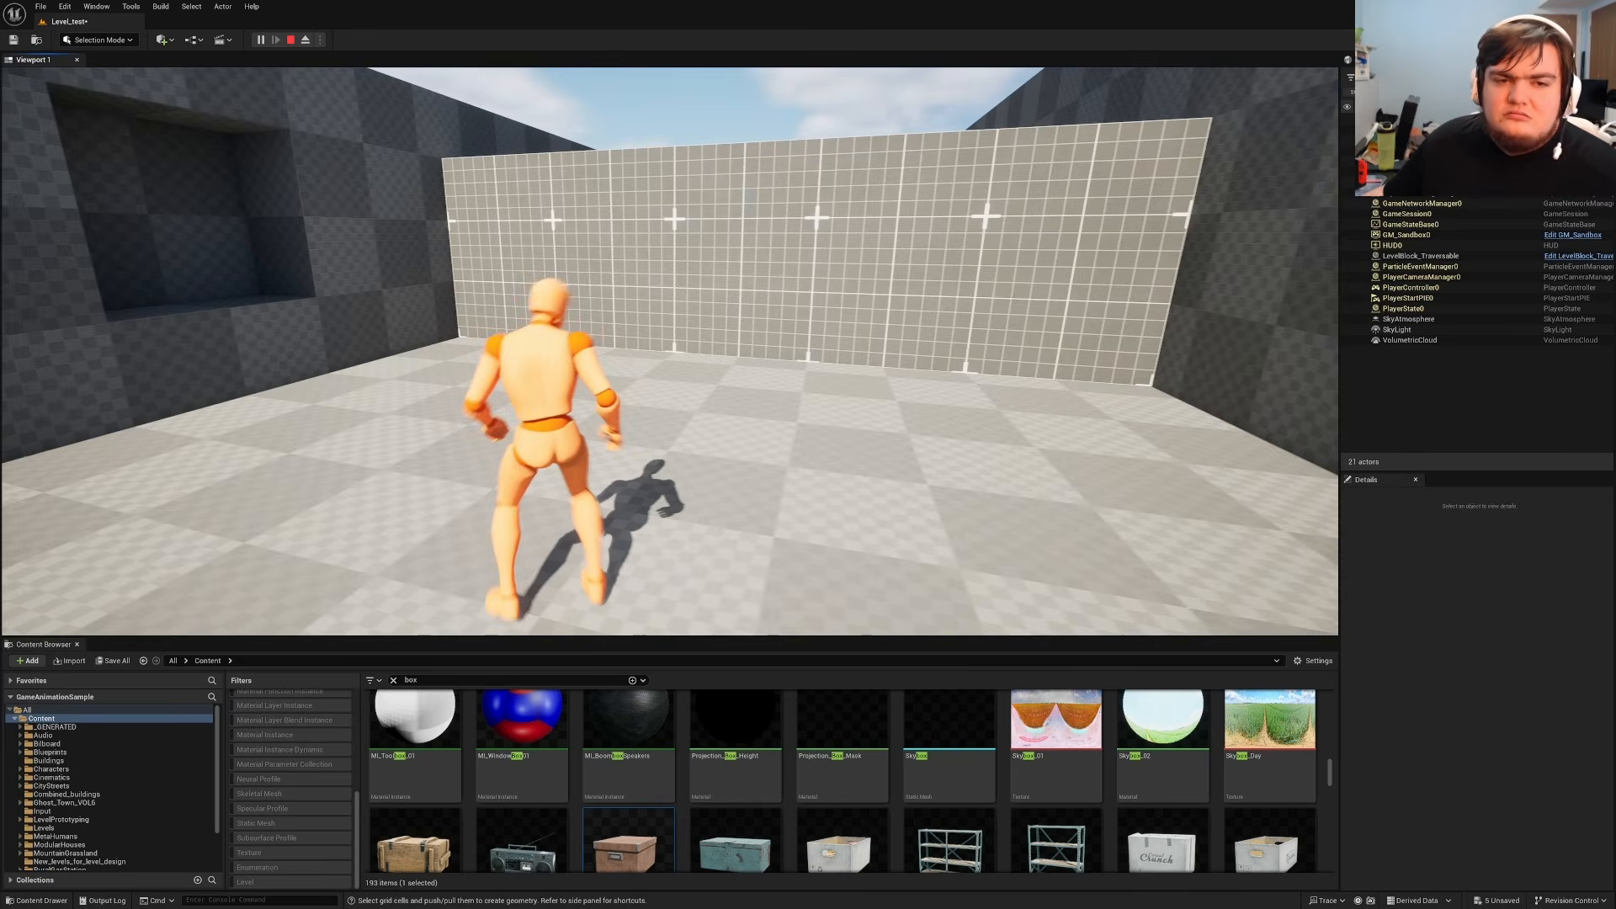
key(Escape)
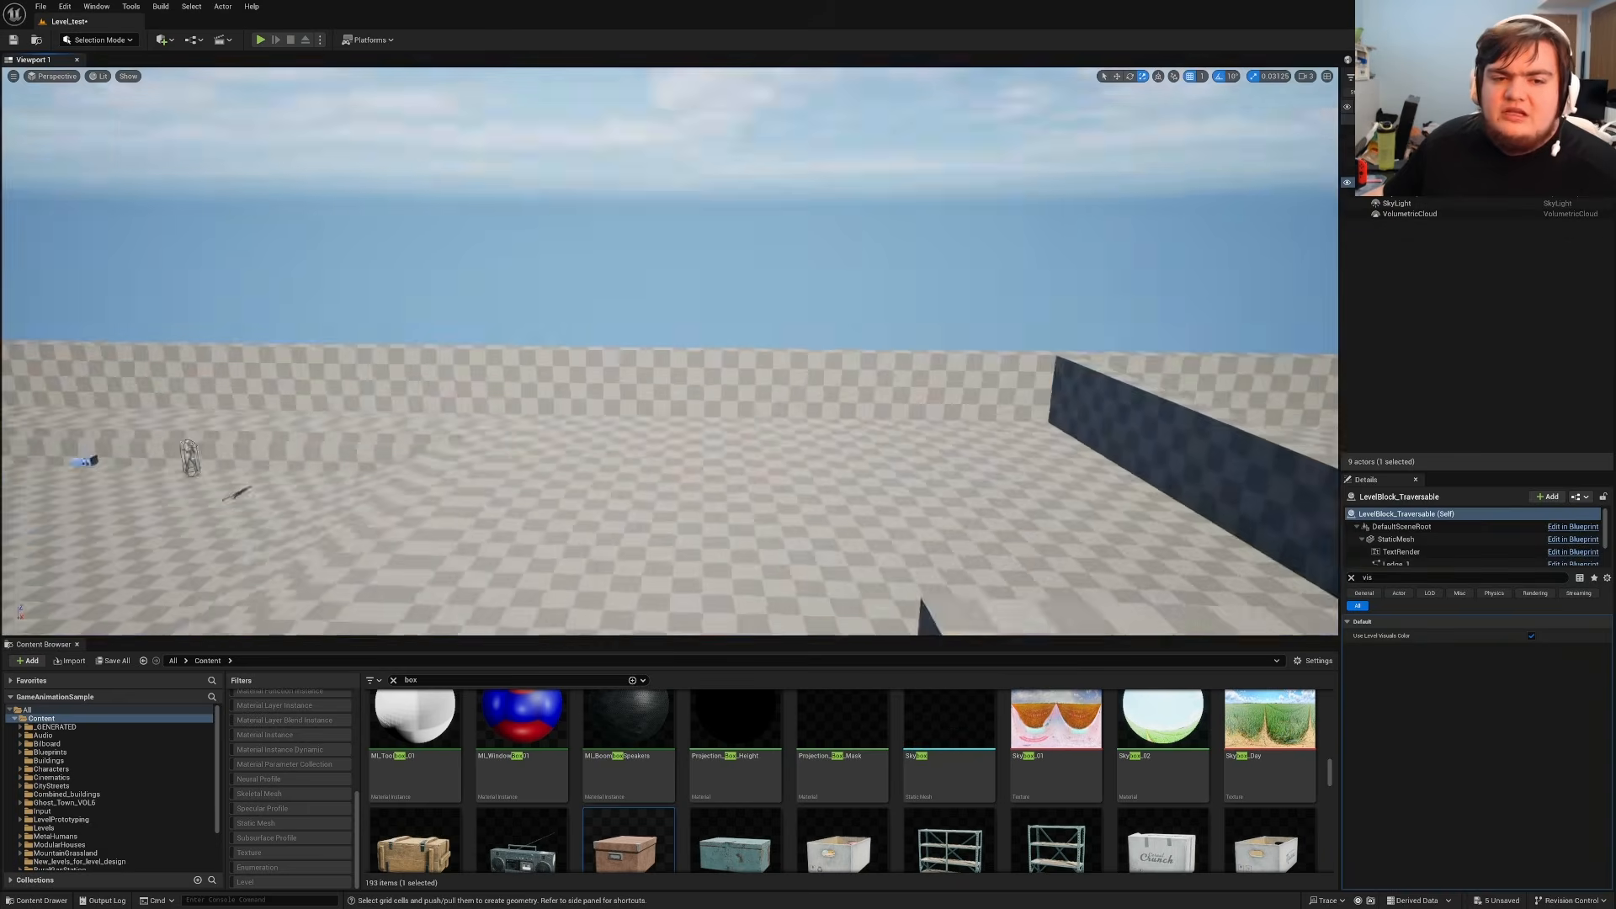
Edit the level floor mesh with CubeGrid and select a one-cell-wide strip running from the outer edge across the steps.
right_drag(670, 351, 943, 430)
key(s)
key(d)
key(shift+5)
click(402, 341)
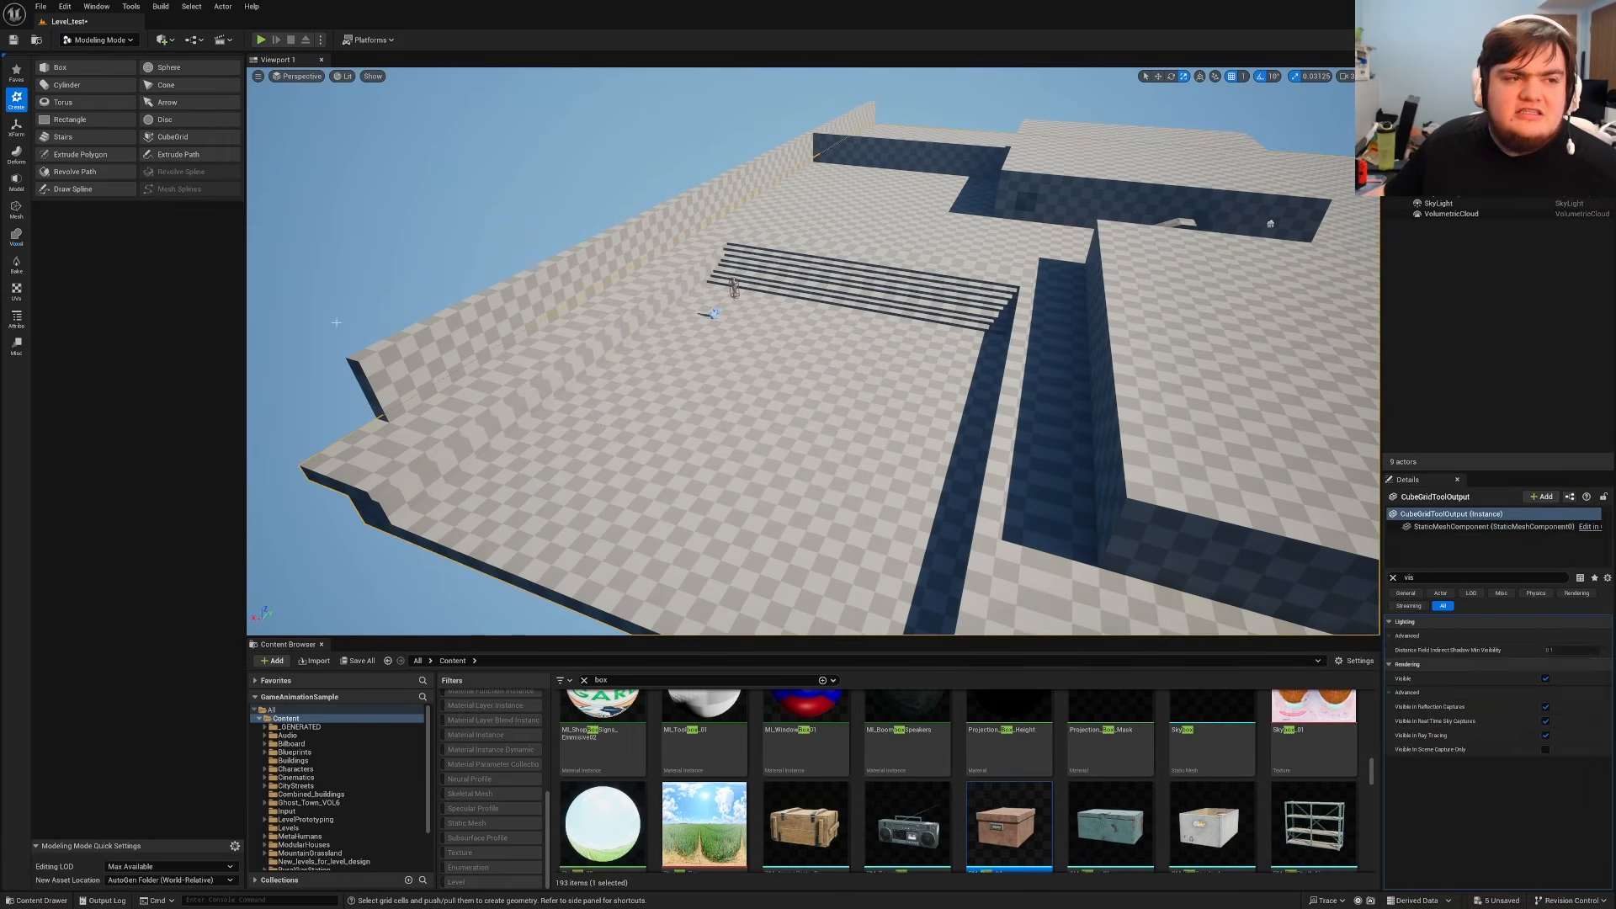
click(176, 137)
right_drag(426, 310, 476, 358)
key(s)
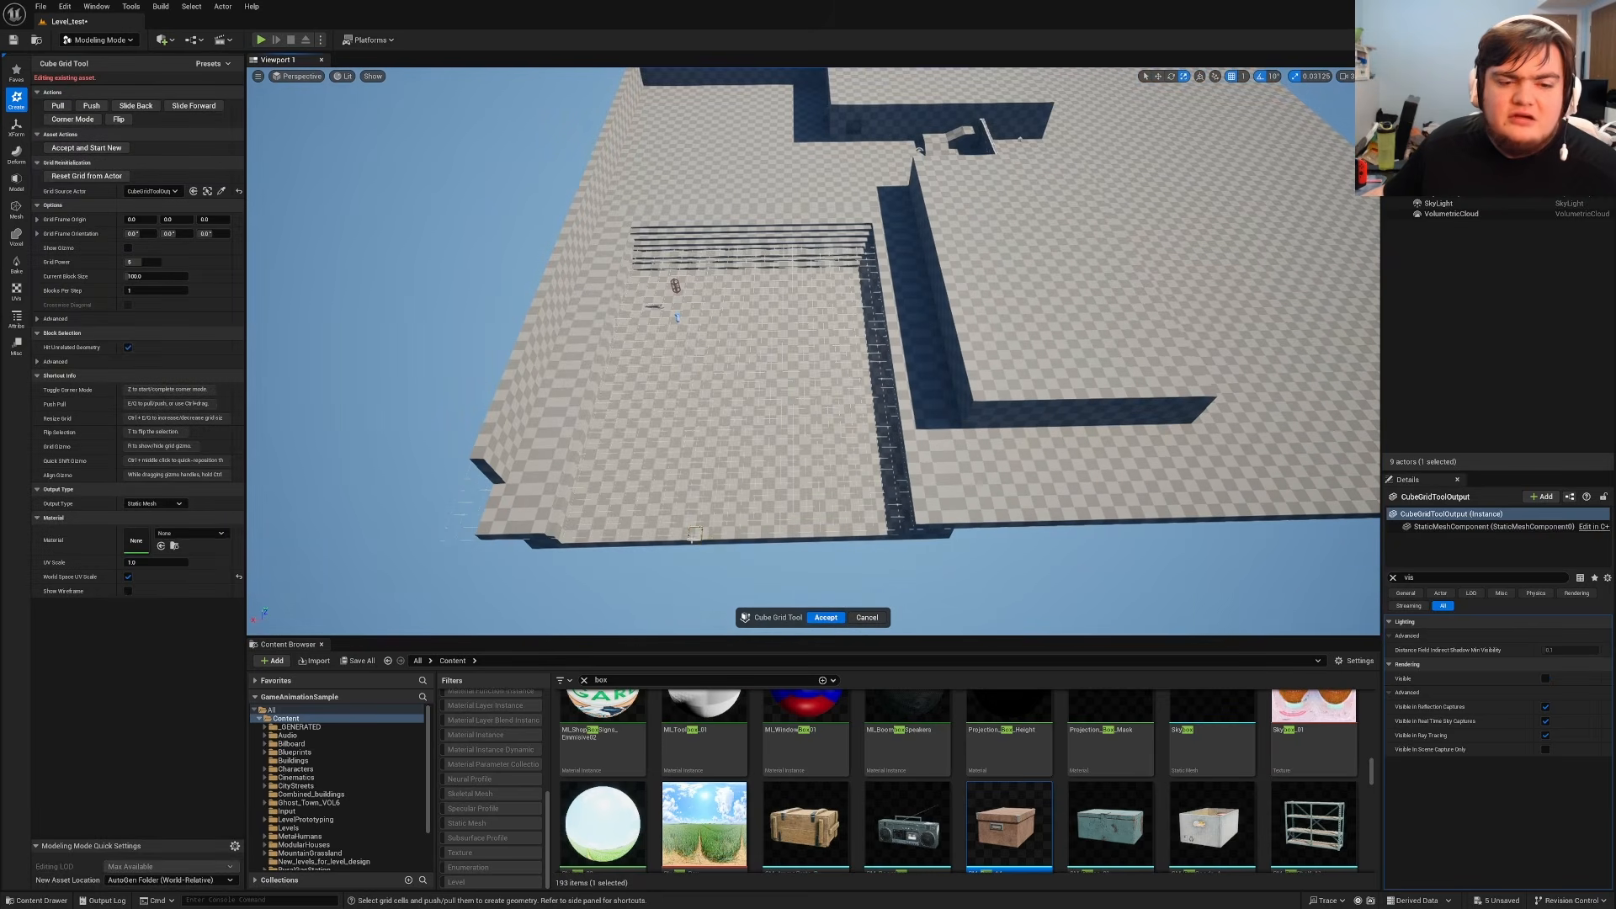
drag(705, 421, 746, 76)
right_drag(746, 76, 656, 55)
key(d)
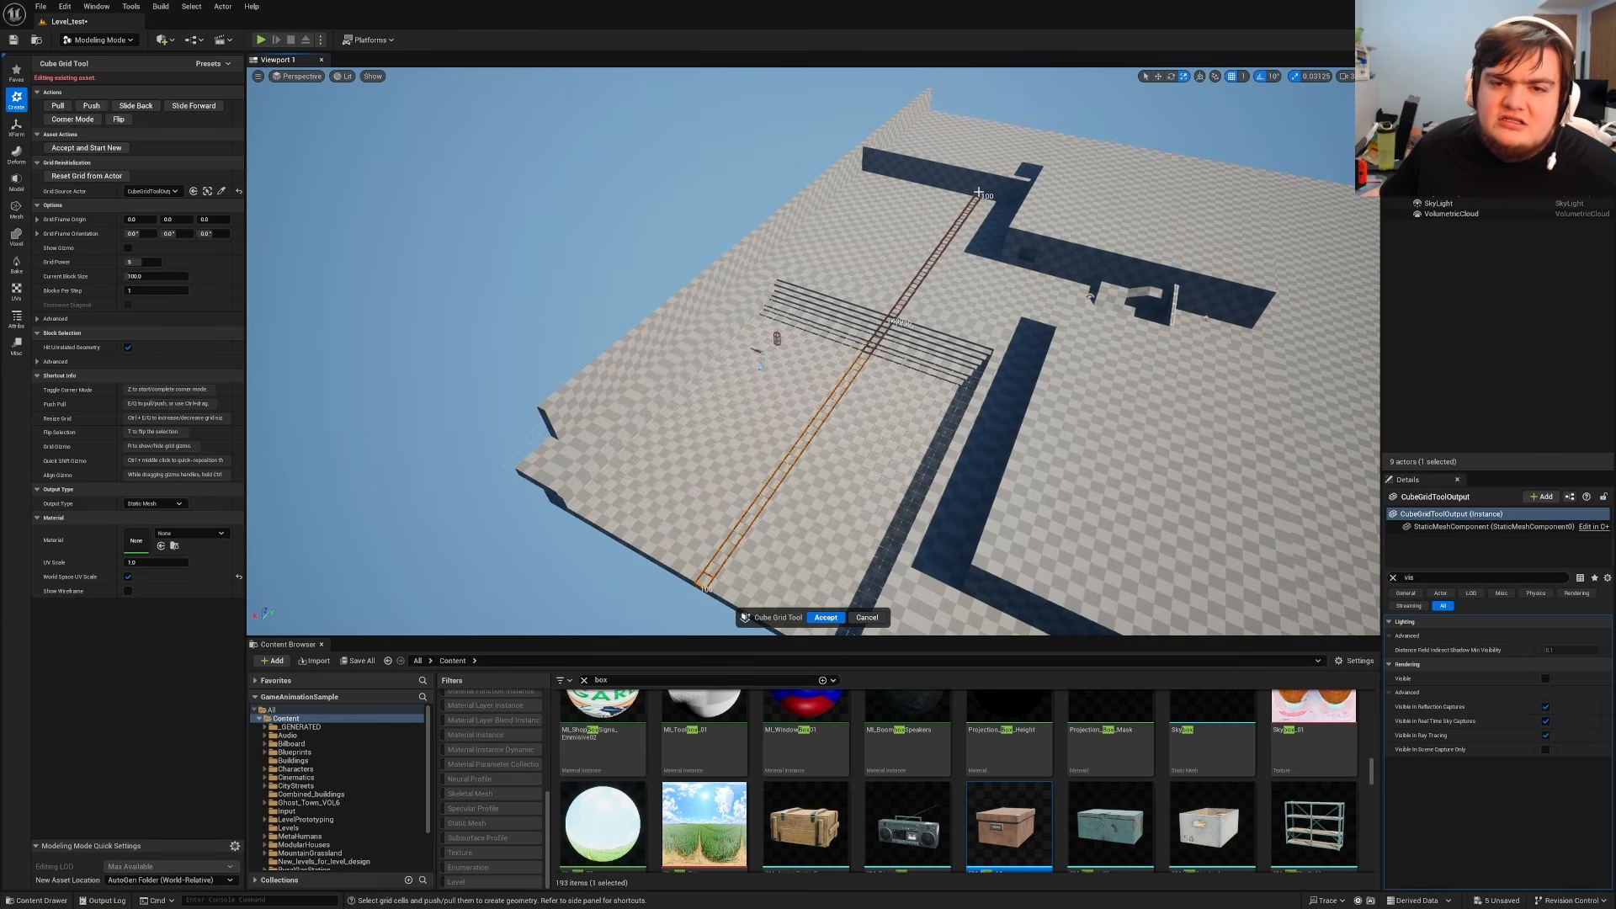
Pull the selected strip up five blocks into a long wall across the steps, and accept the edit.
key(e)
key(e)
key(e)
key(e)
key(e)
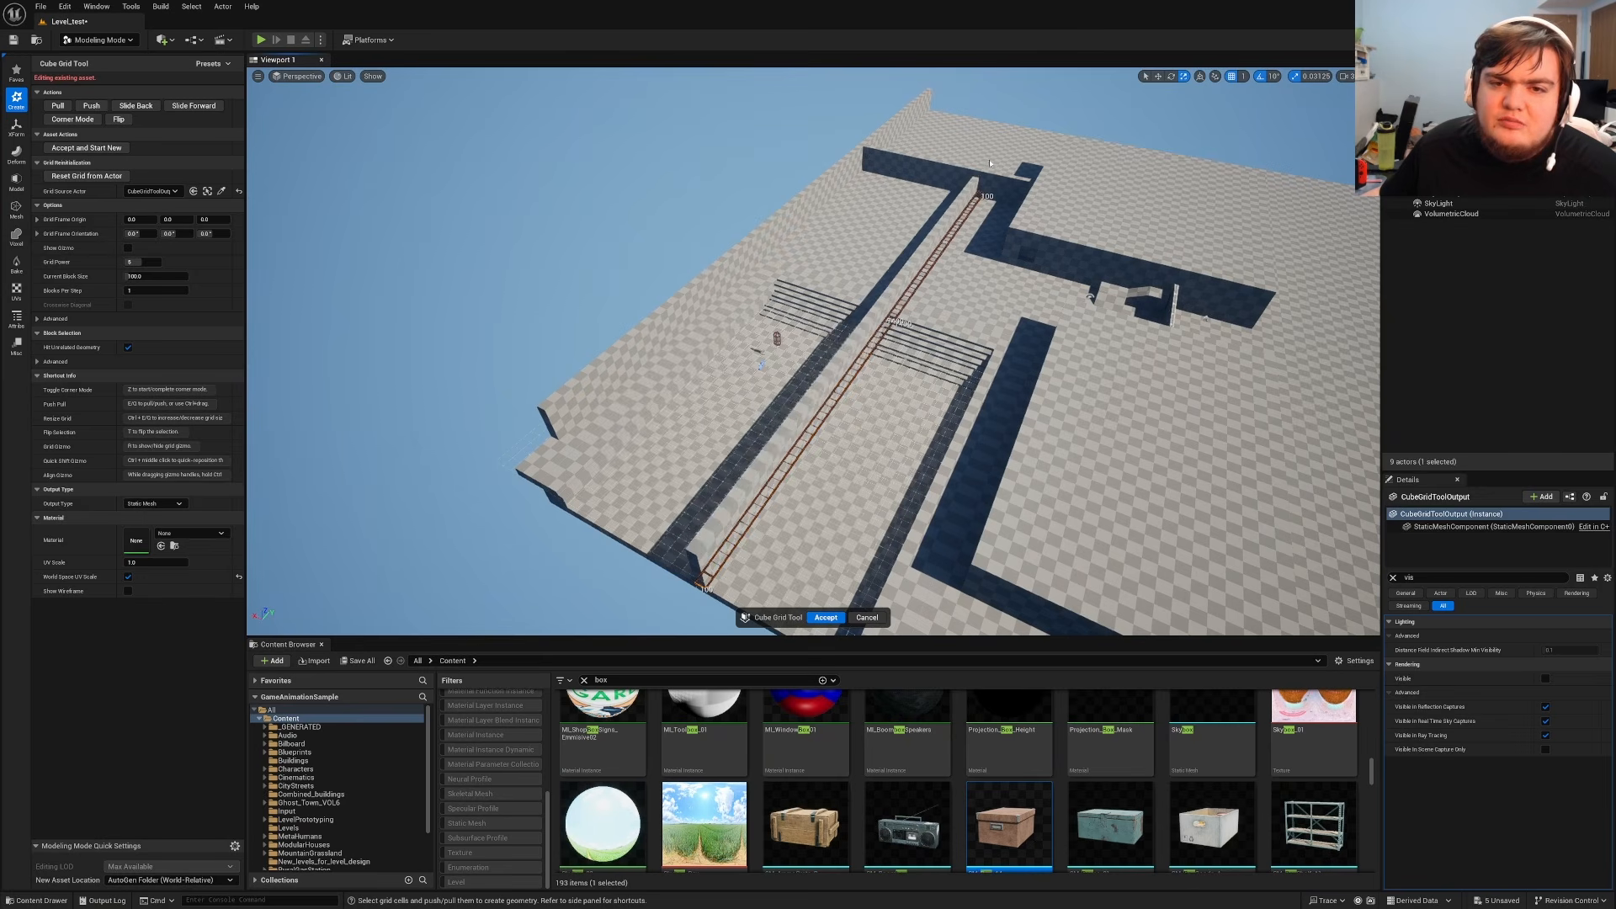
key(w)
right_drag(996, 222, 914, 263)
click(933, 241)
key(a)
key(d)
key(w)
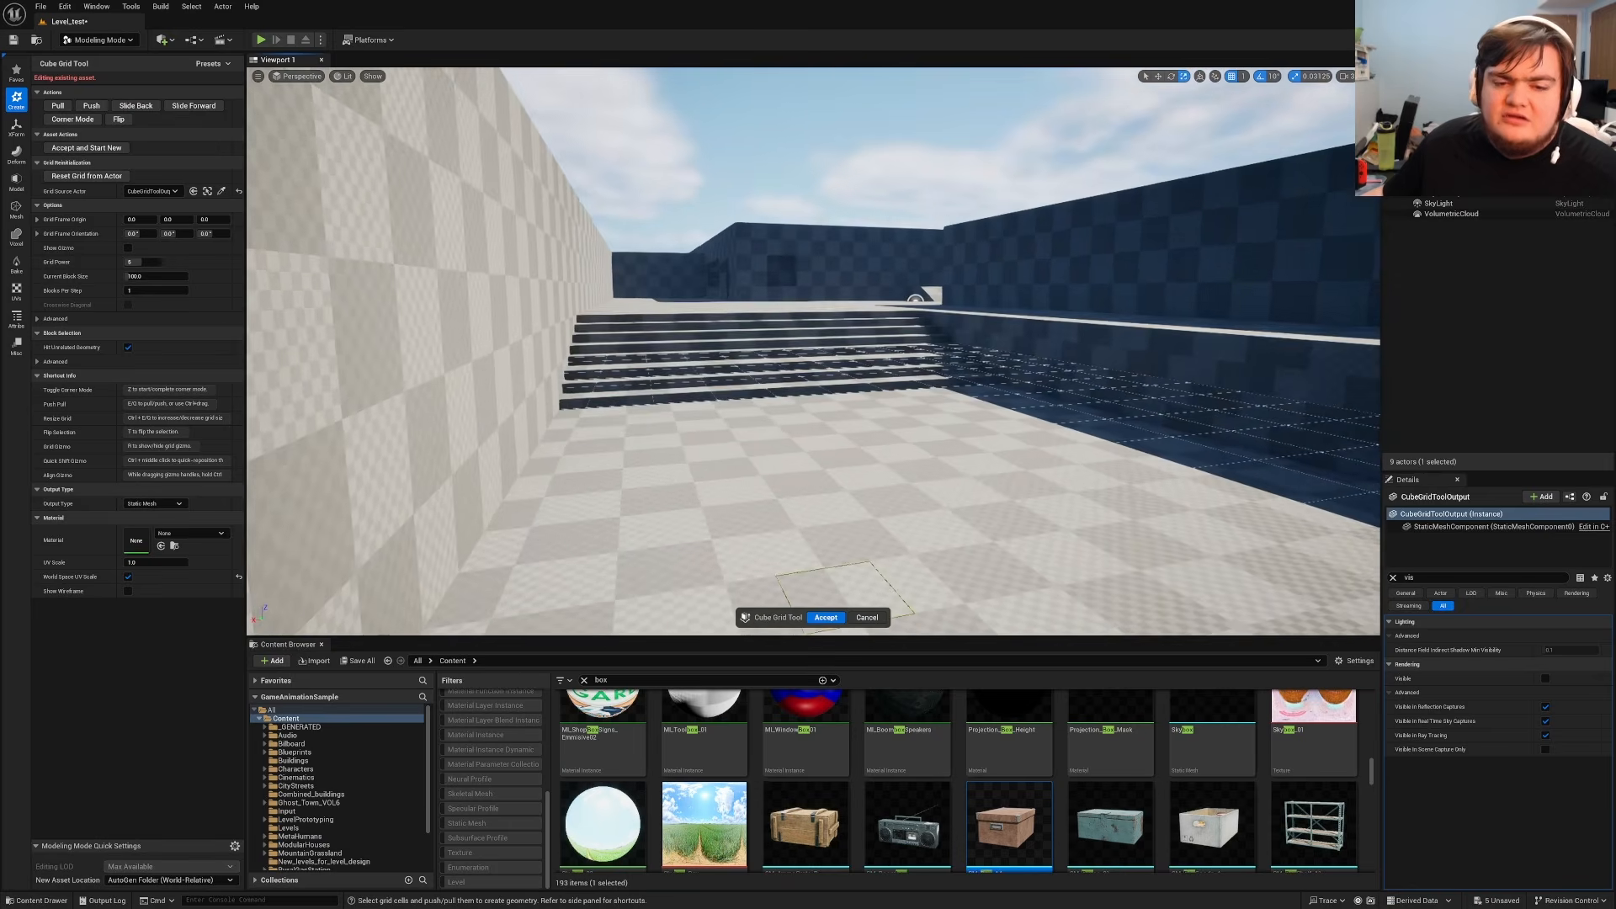
click(826, 618)
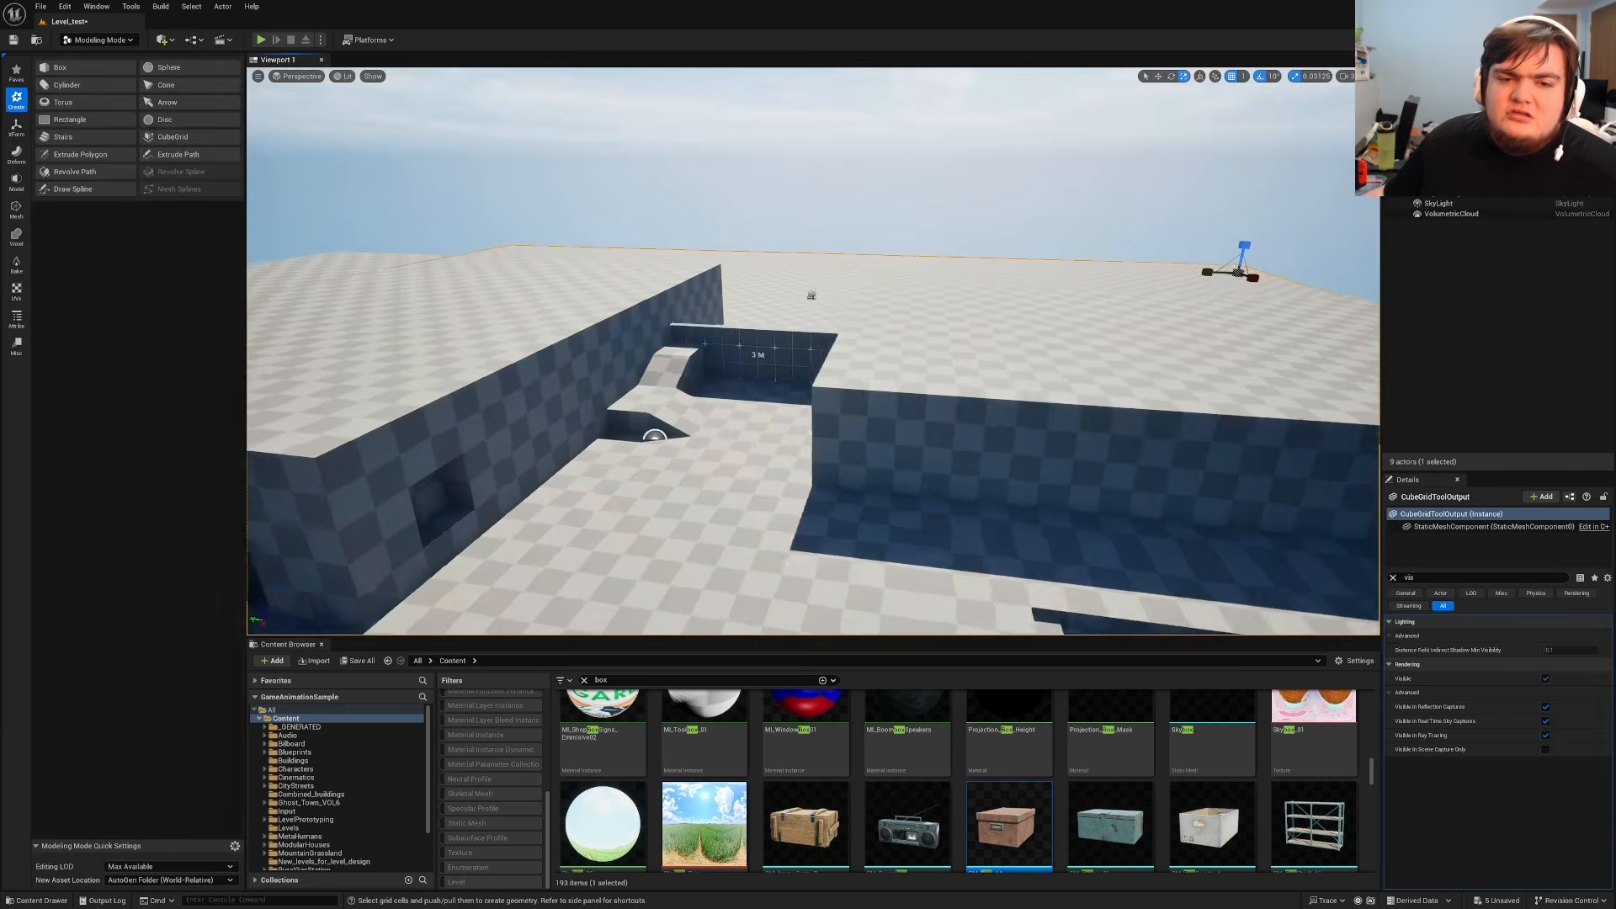
Rotate the sun's direction to darken the level's sky to dusk.
key(s)
right_drag(812, 296, 808, 330)
key(w)
key(s)
key(w)
key(s)
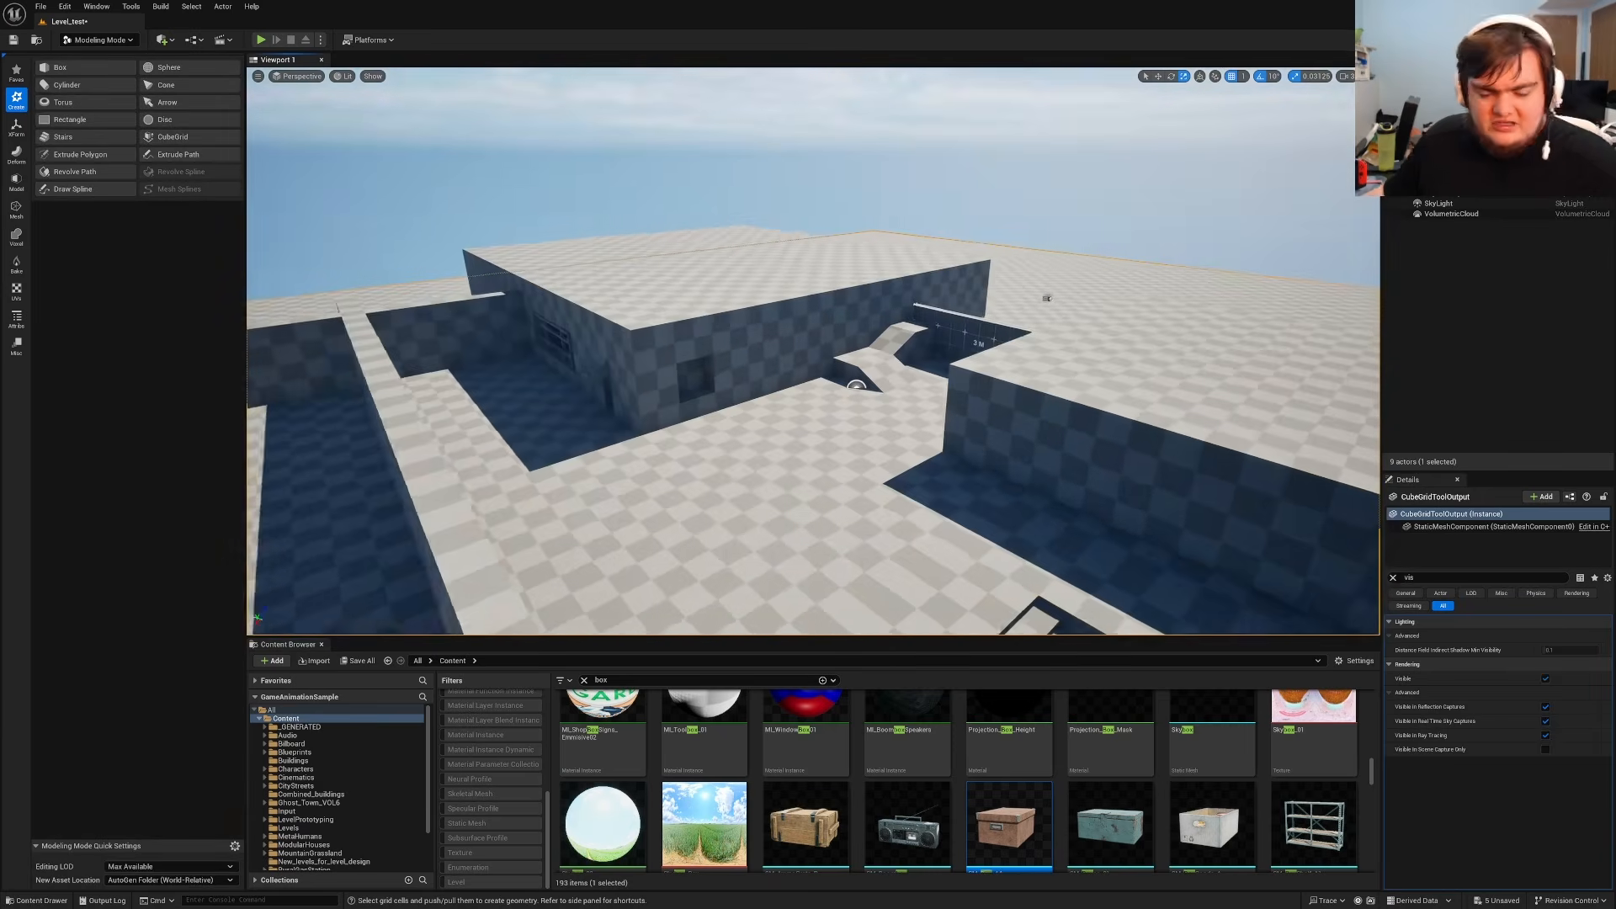
key(ctrl+l)
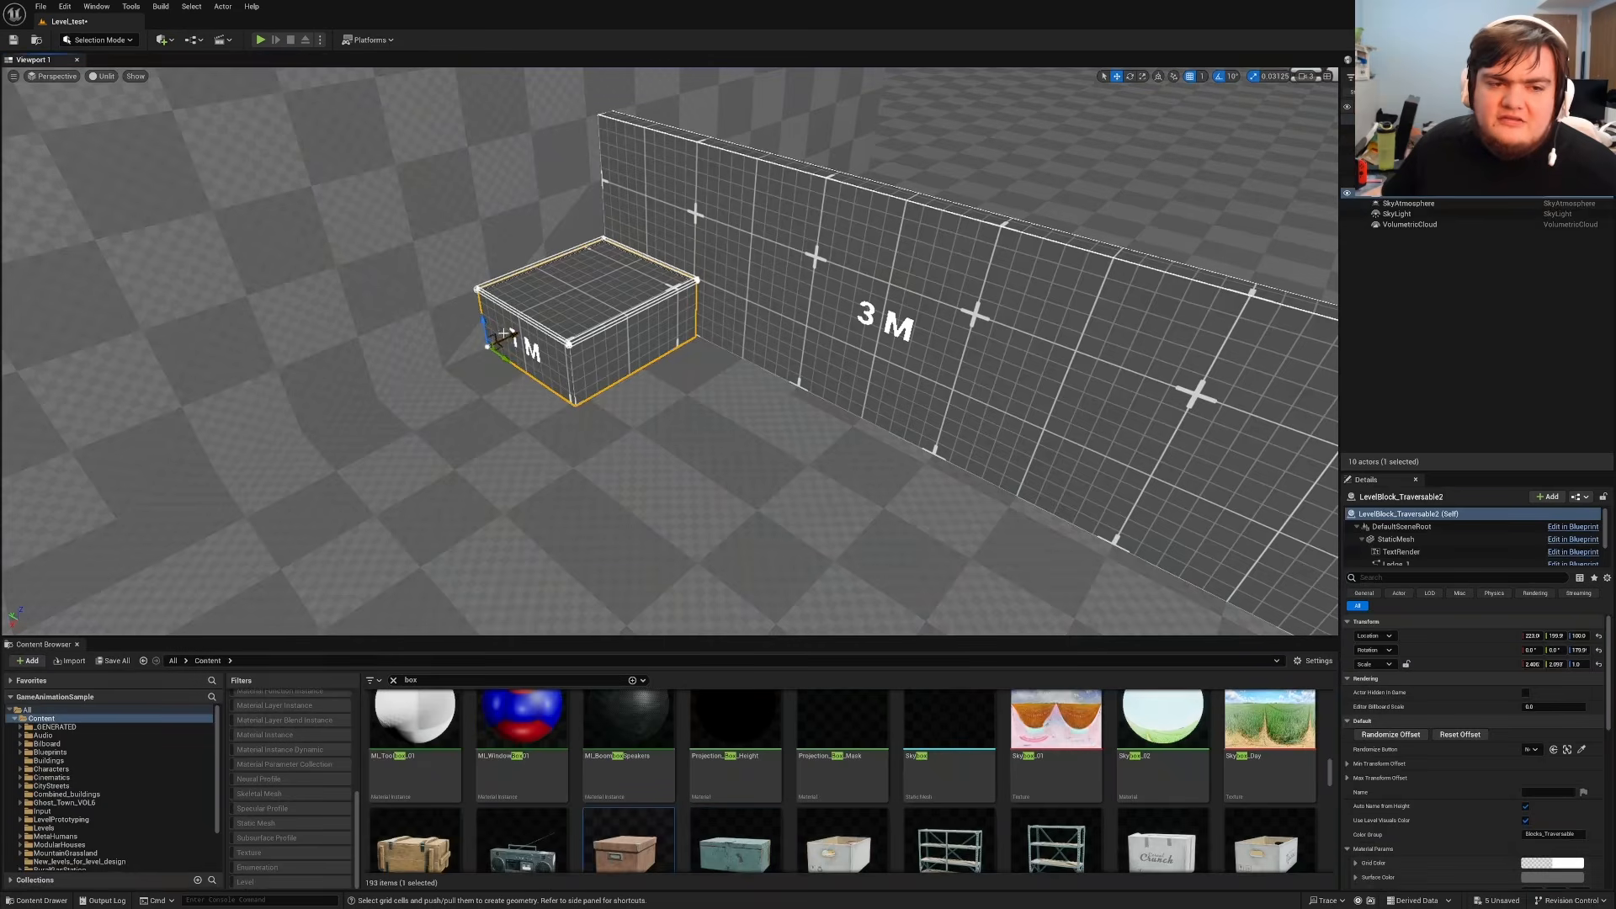
Duplicate the 1 m traversable block upward, stack the copy on the original beside the 3 m wall, and scale it narrower.
alt+drag(495, 339, 508, 240)
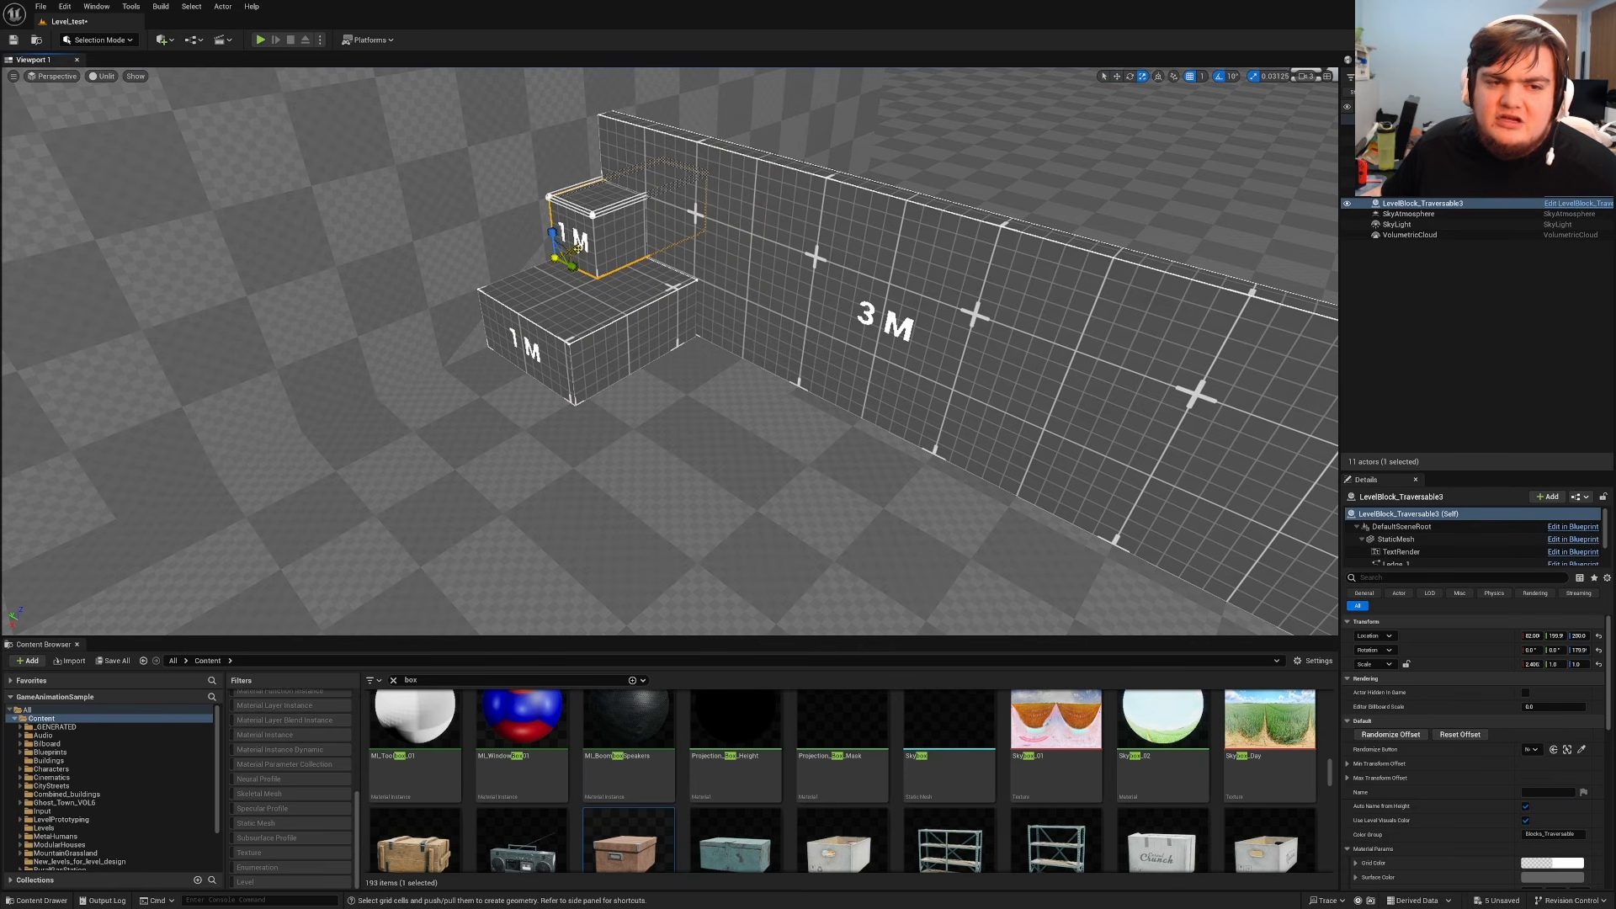
key(Escape)
right_drag(574, 252, 539, 169)
right_drag(584, 525, 619, 581)
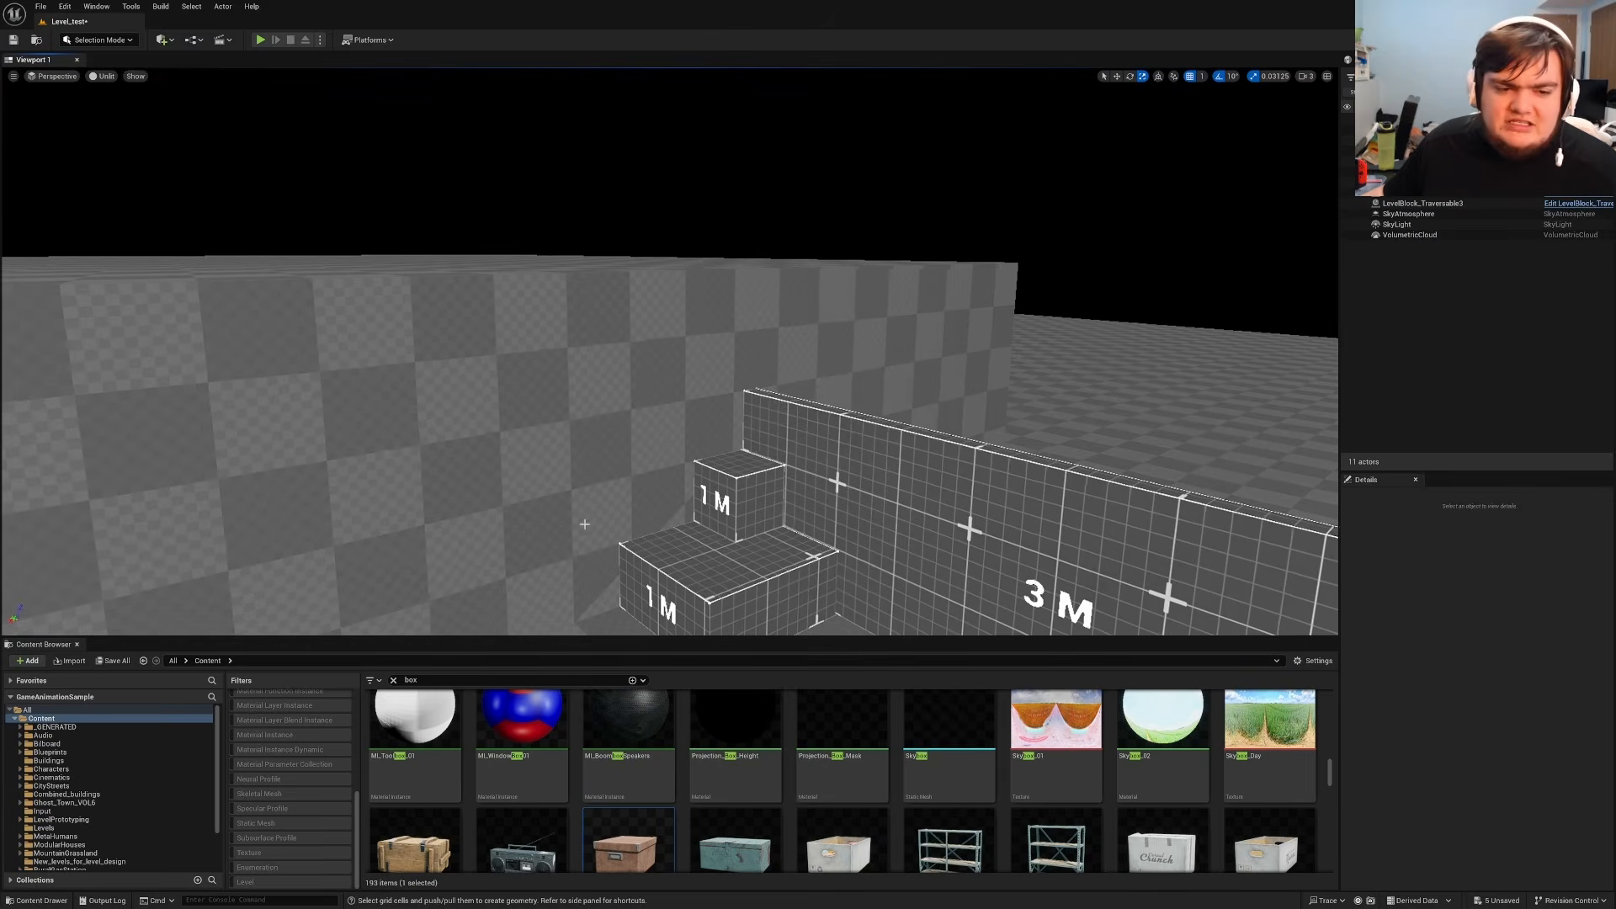
Clear the content search and model a hooked lamp post on top of the large wall block with CubeGrid.
click(394, 680)
right_drag(704, 403, 711, 484)
click(705, 402)
key(shift+5)
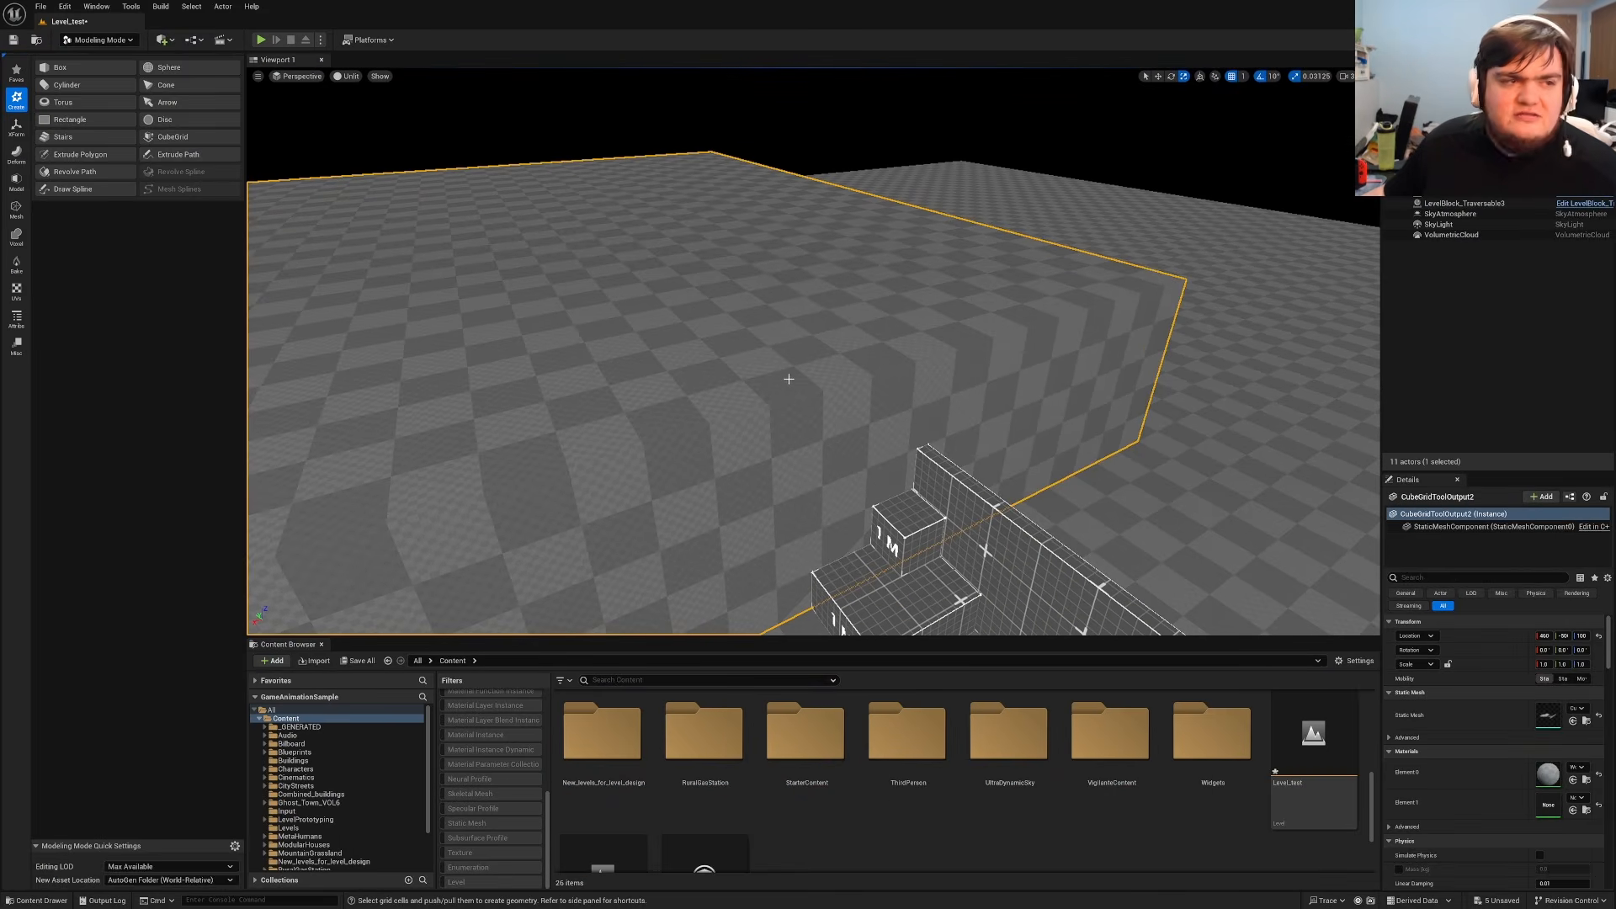
click(201, 138)
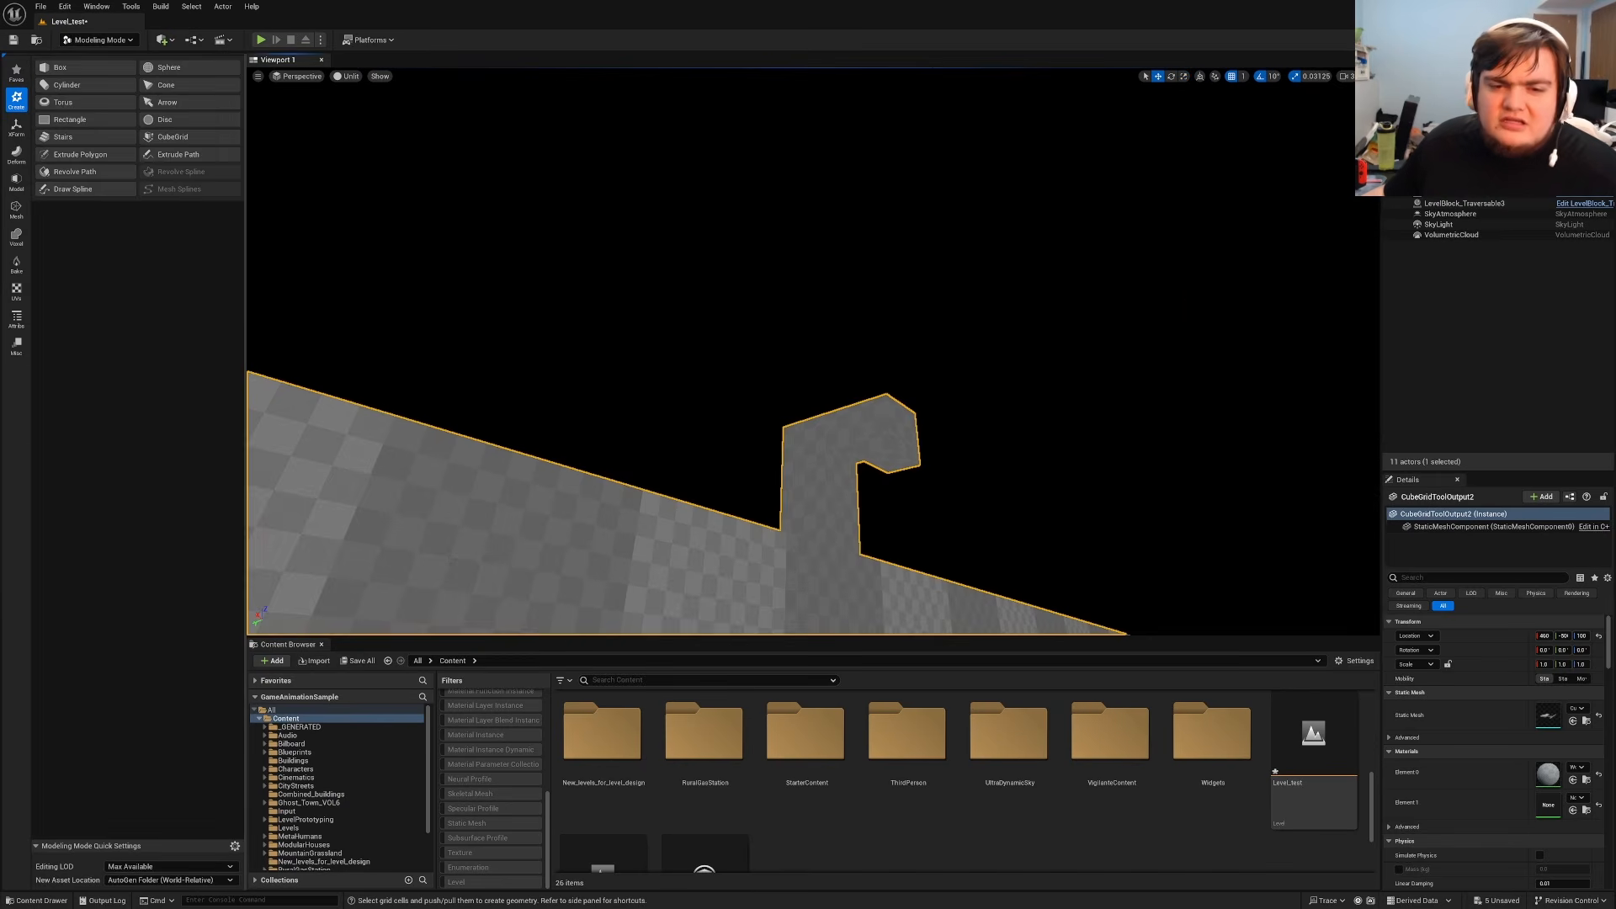
right_drag(814, 352, 678, 404)
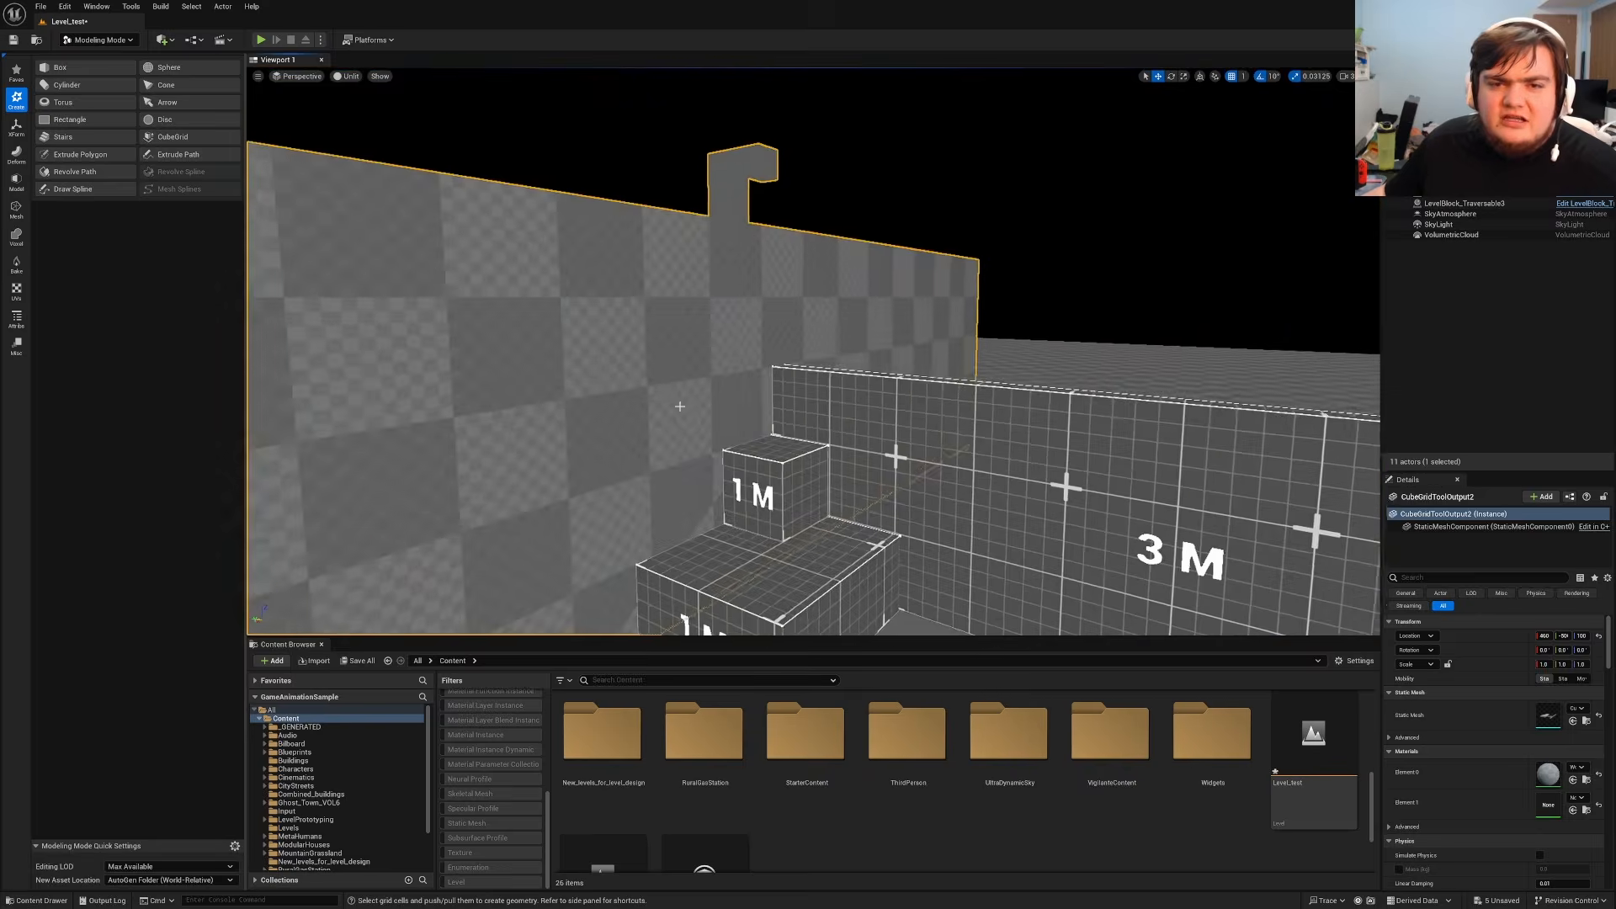
Return to Selection mode, add a Spot Light, and position it under the hooked lamp post.
click(124, 40)
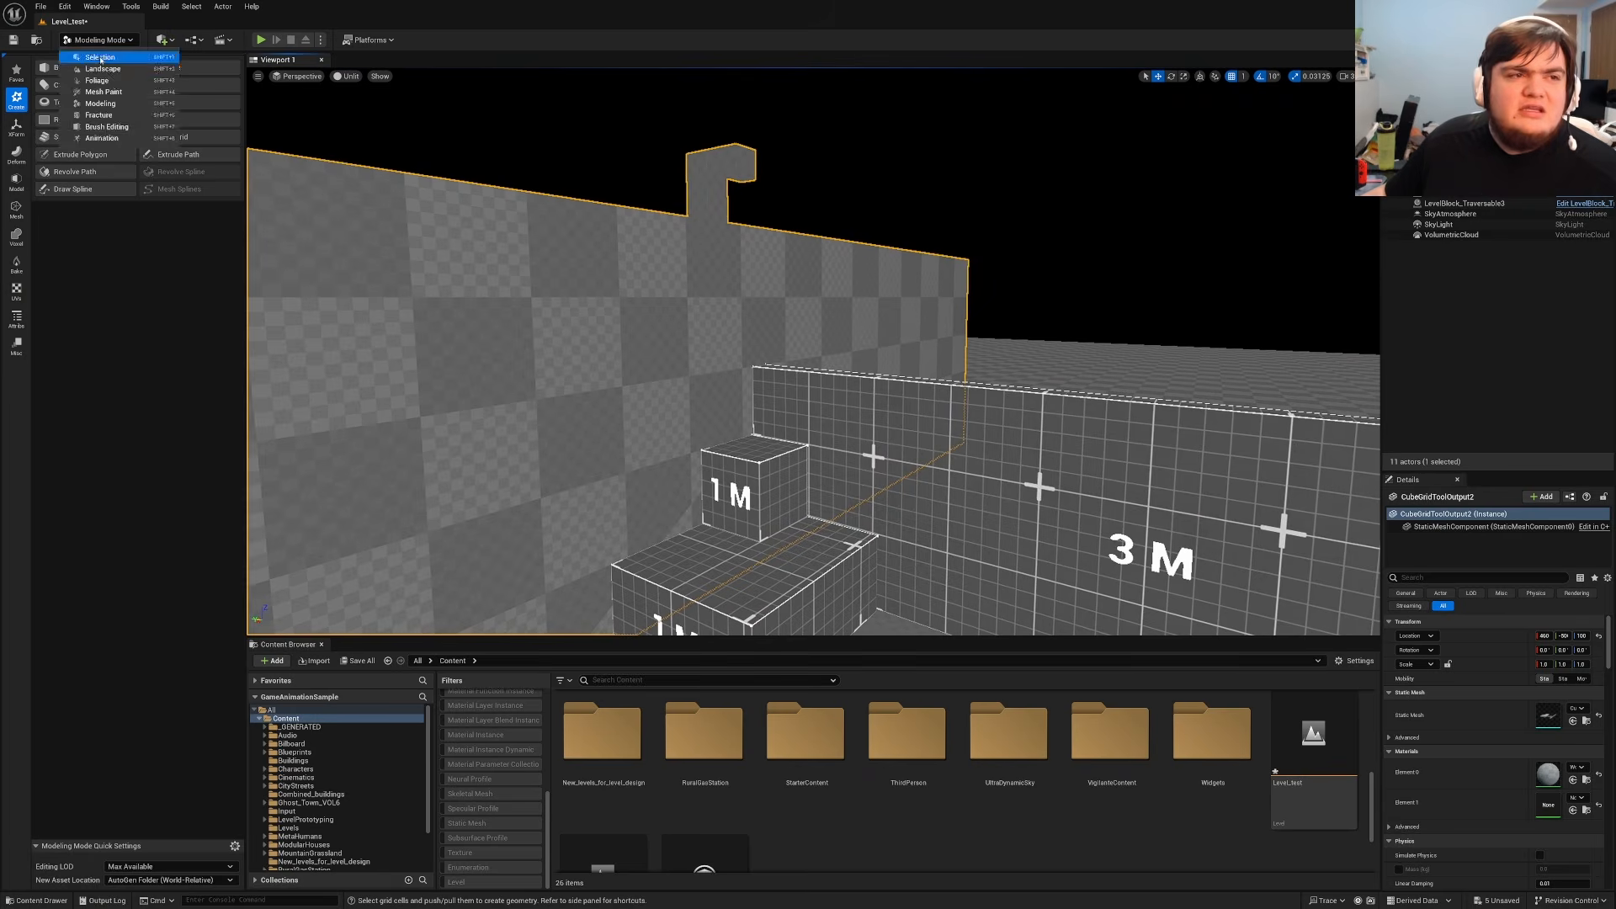
click(94, 57)
click(162, 39)
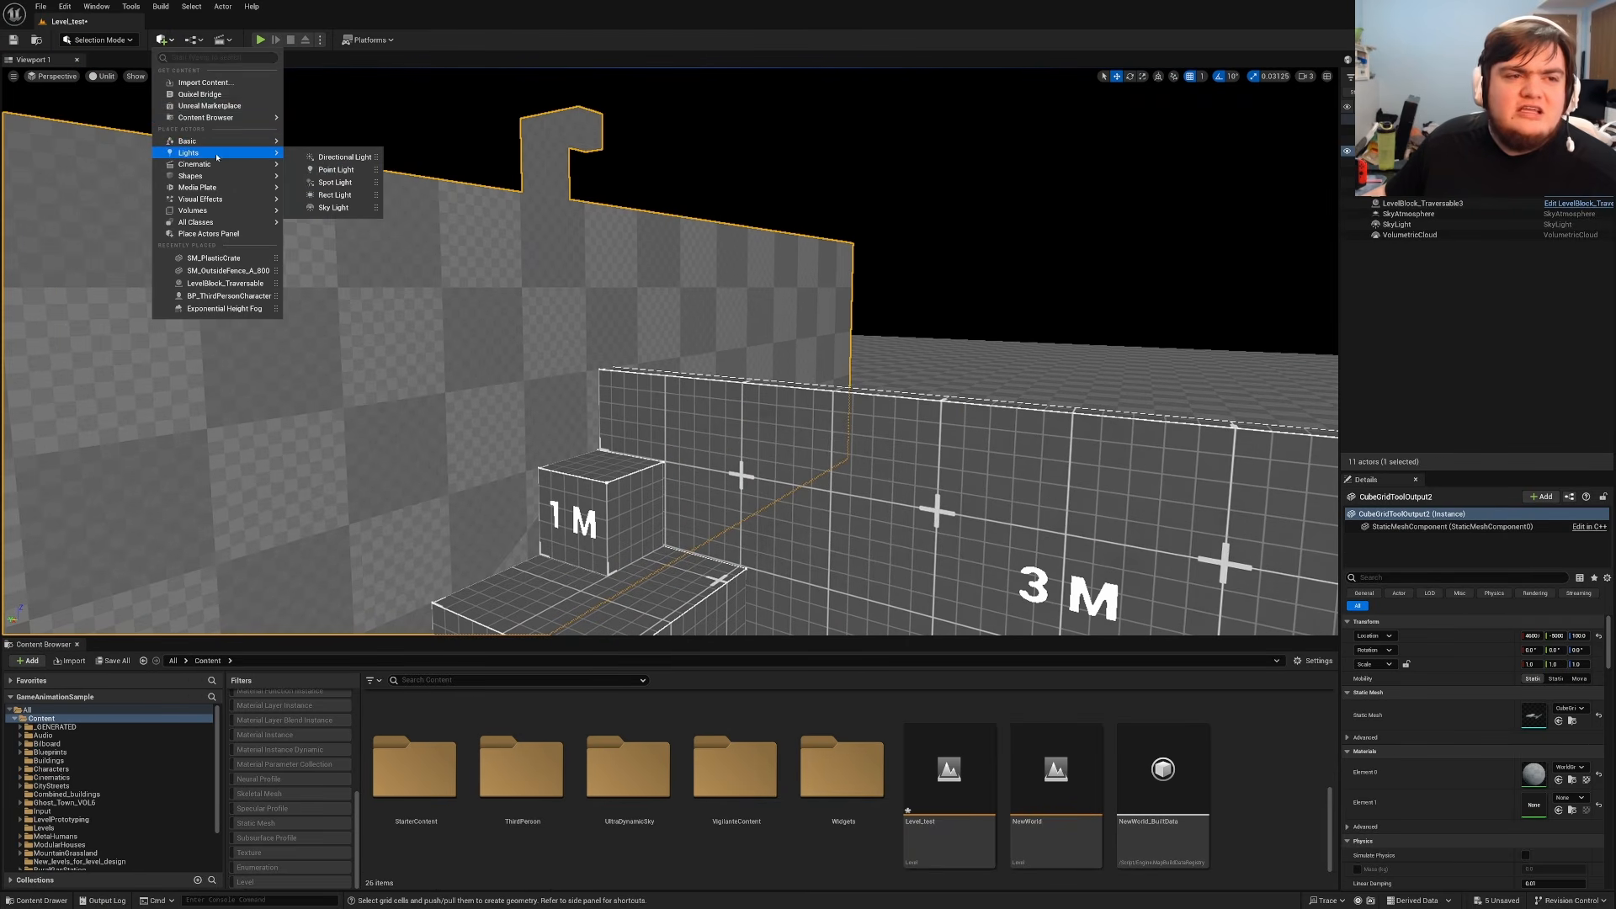
click(337, 178)
drag(575, 155, 581, 265)
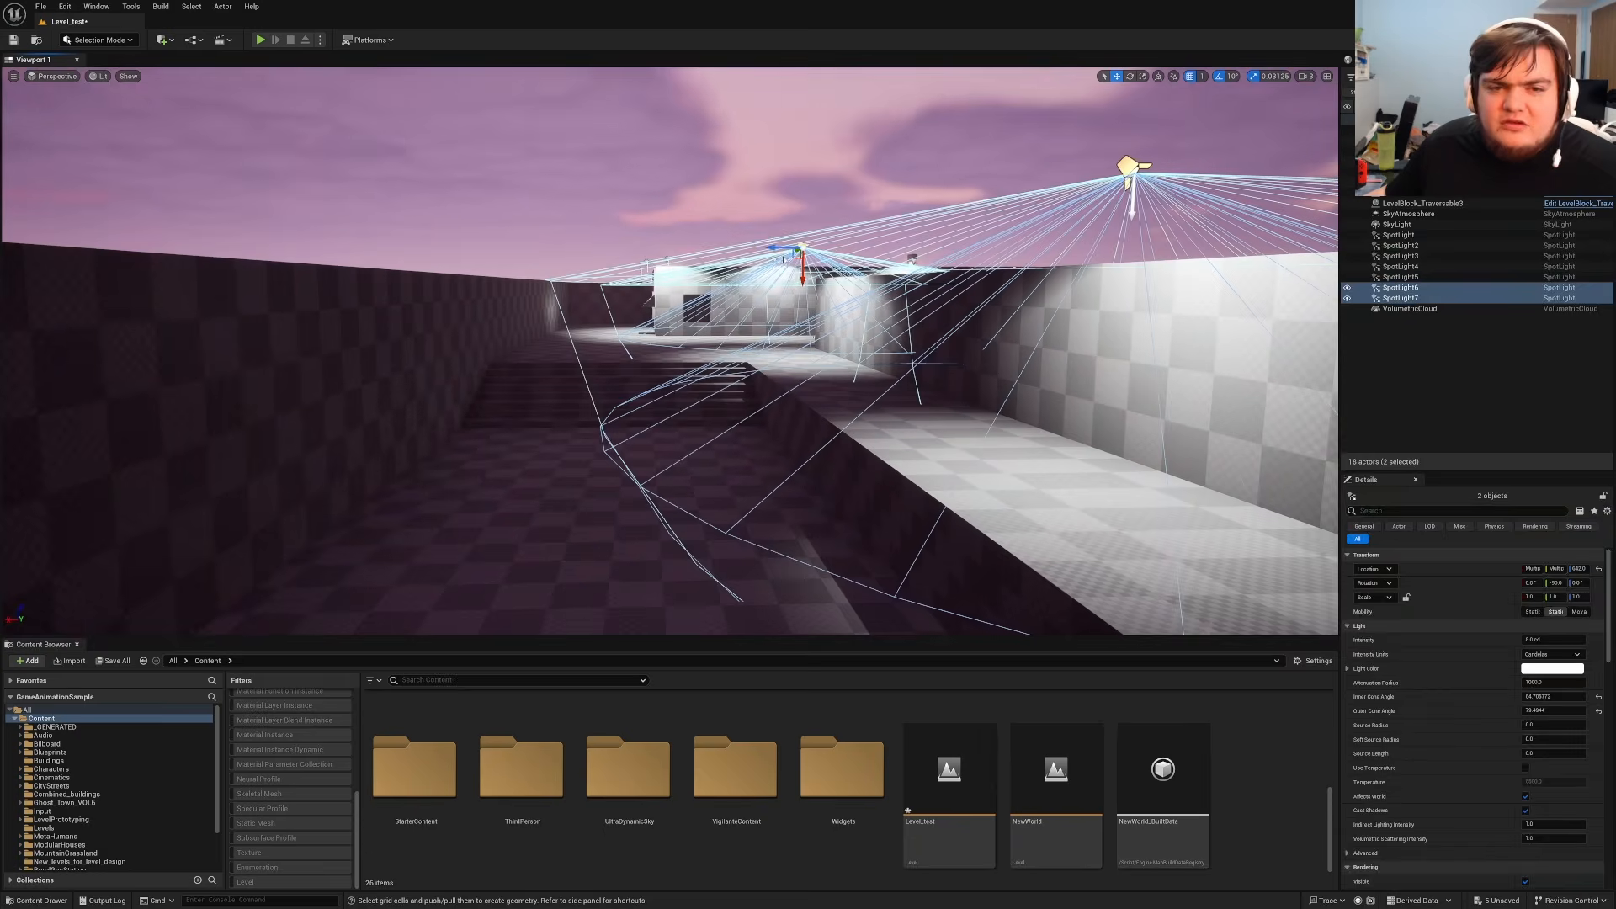
Lower the two selected spotlights above the raised walkway and duplicate the pair farther along the level.
mouse_move(773, 247)
mouse_down()
mouse_move(880, 251)
mouse_move(792, 248)
mouse_move(834, 294)
mouse_move(797, 266)
mouse_up()
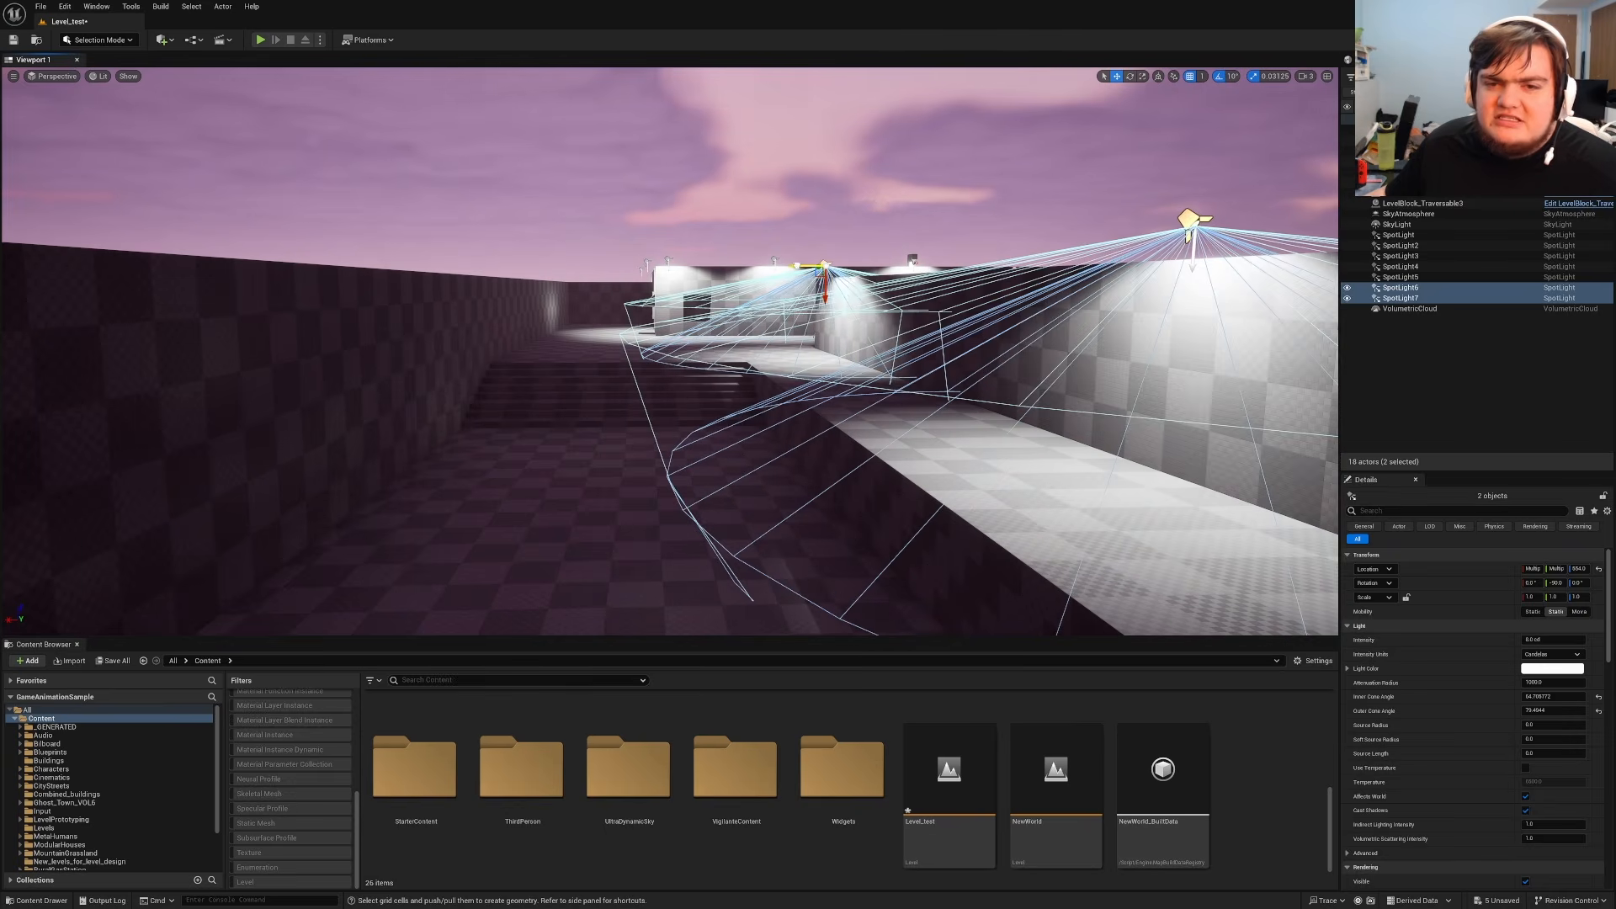
right_drag(796, 277, 670, 295)
alt+drag(927, 252, 637, 252)
Play-test the lit level by climbing the stacked 1 m blocks and crossing over the 3 m wall.
key(alt+p)
key(w)
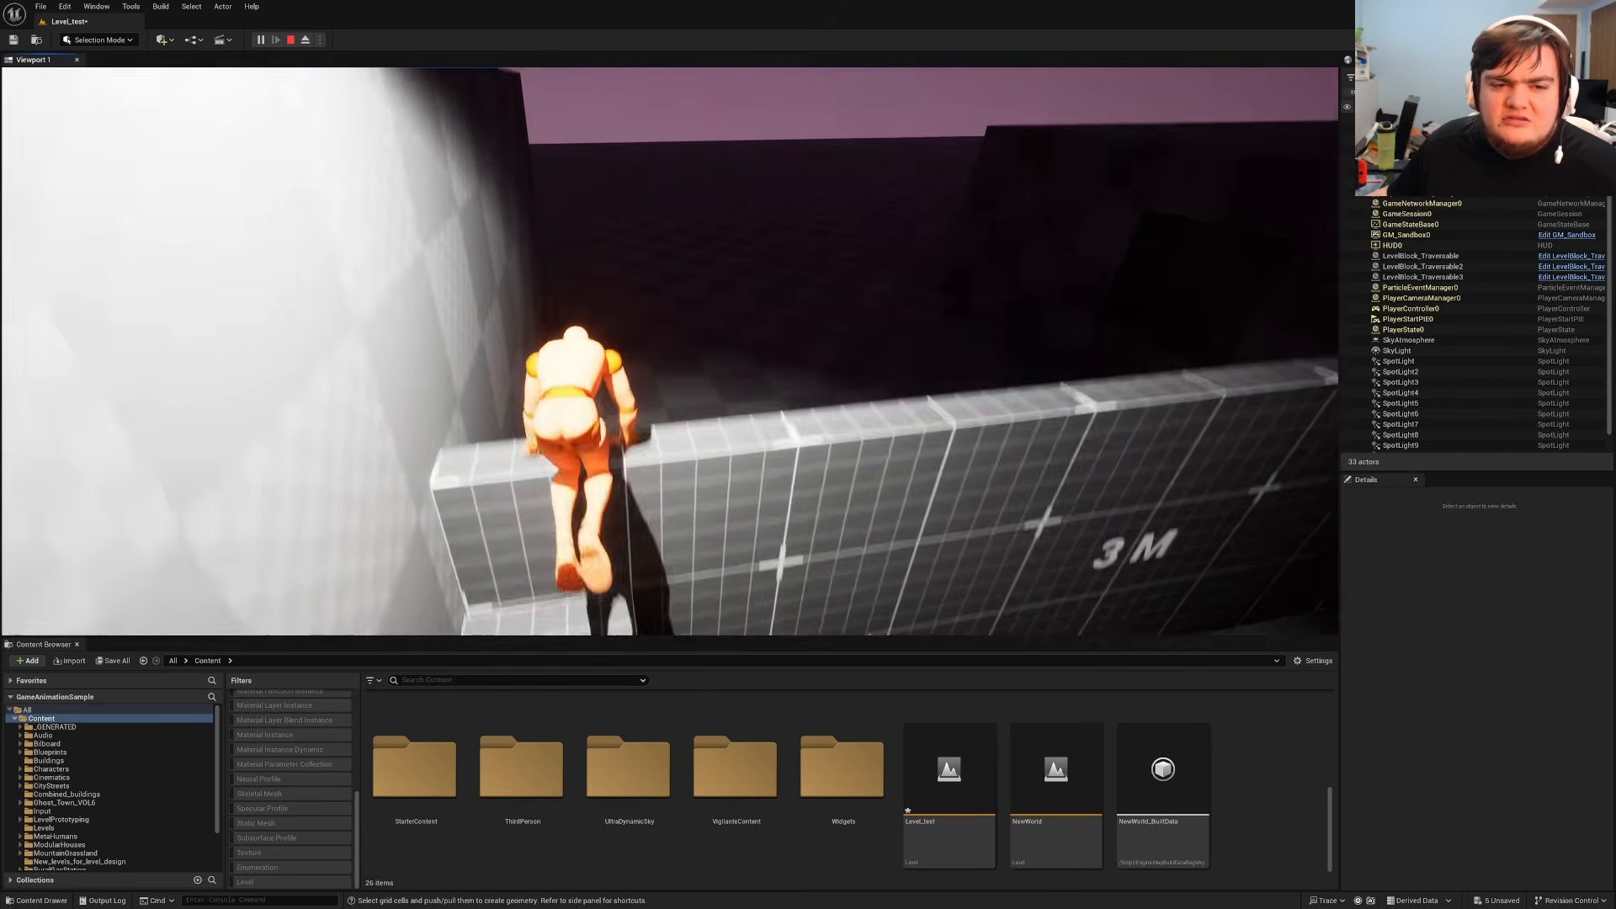
key(Escape)
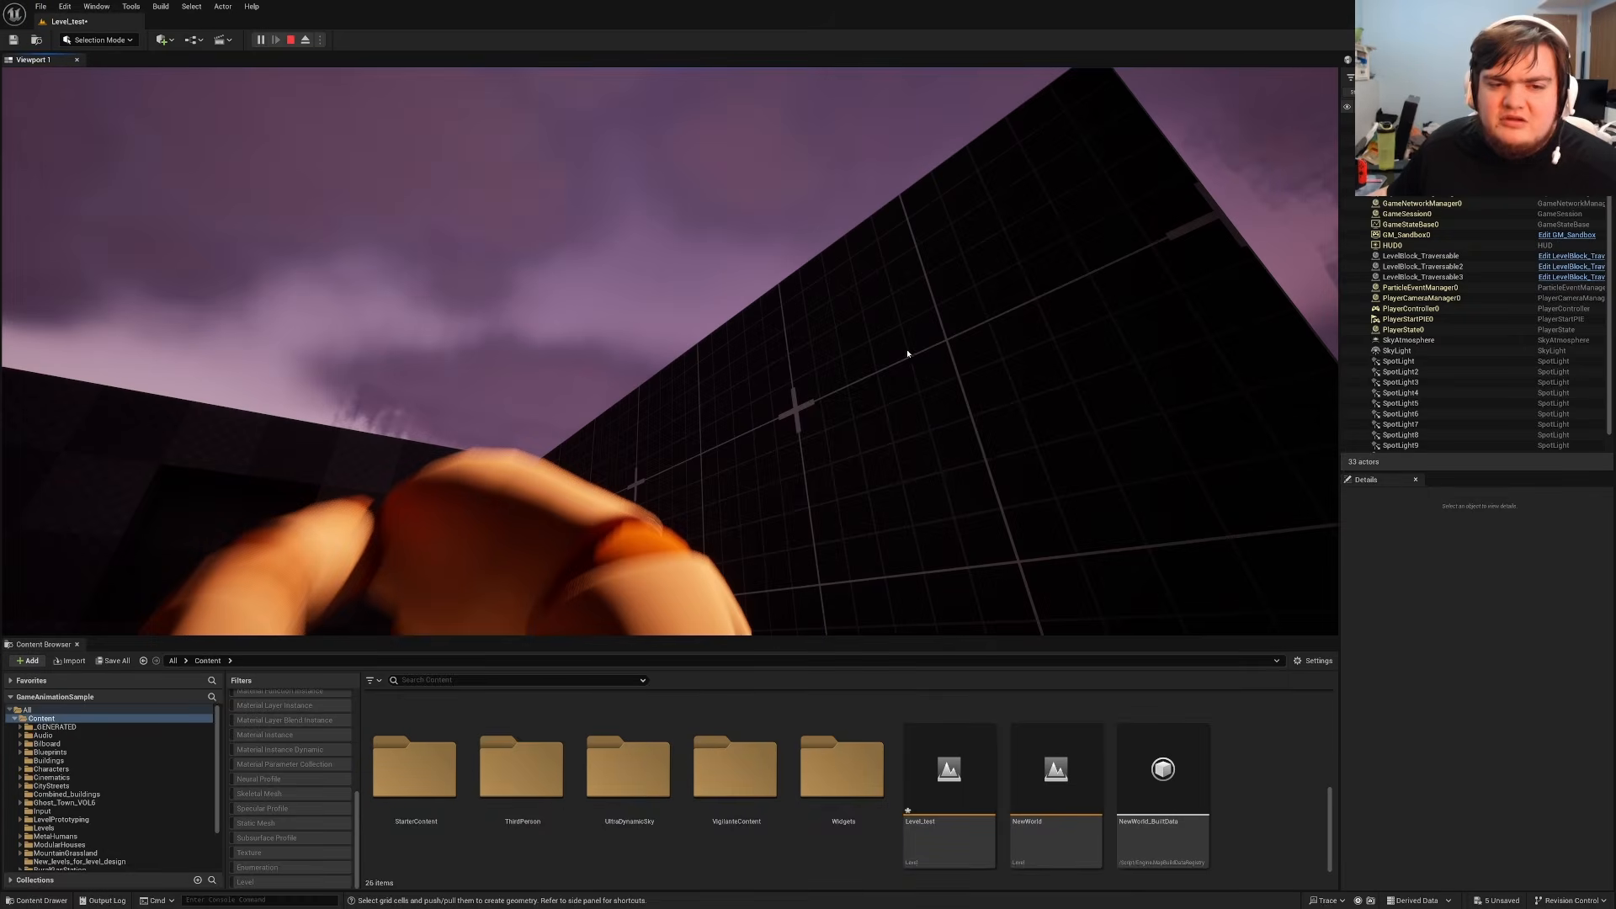
Apply the dark blue colour 333C4CFF (Hex sRGB) to the directional light and deselect it.
right_drag(908, 354, 841, 539)
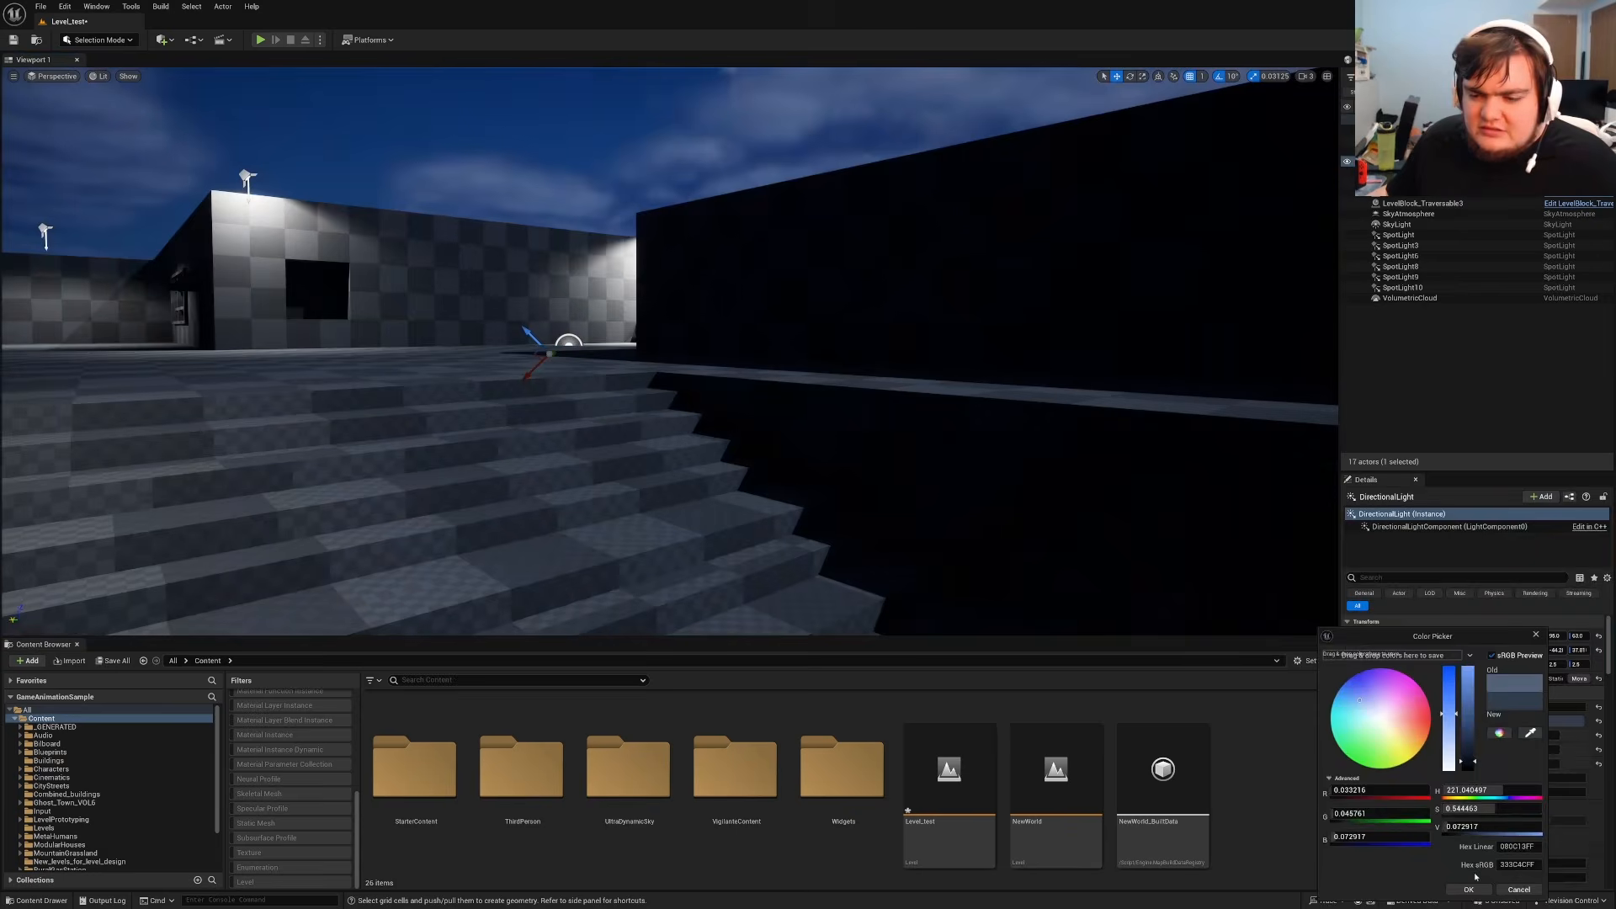
click(1470, 889)
right_drag(1010, 472, 913, 467)
mouse_move(514, 278)
right_down()
mouse_move(454, 278)
mouse_move(513, 270)
right_up()
key(Escape)
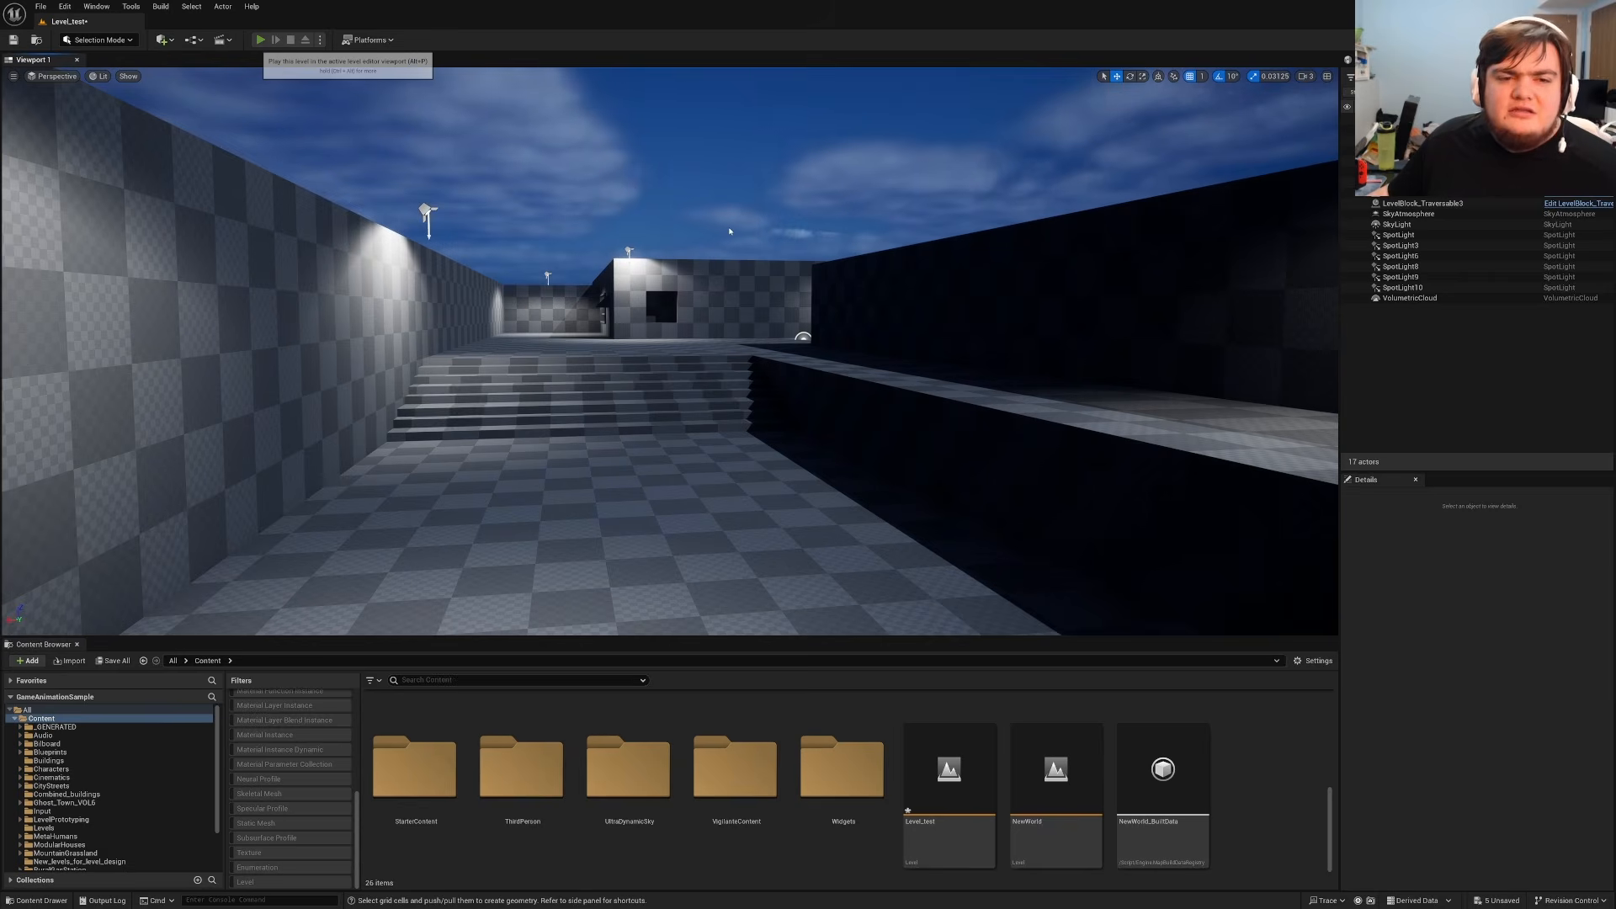
Play-test the darker level by running down the corridor and up the steps to the raised area.
key(alt+p)
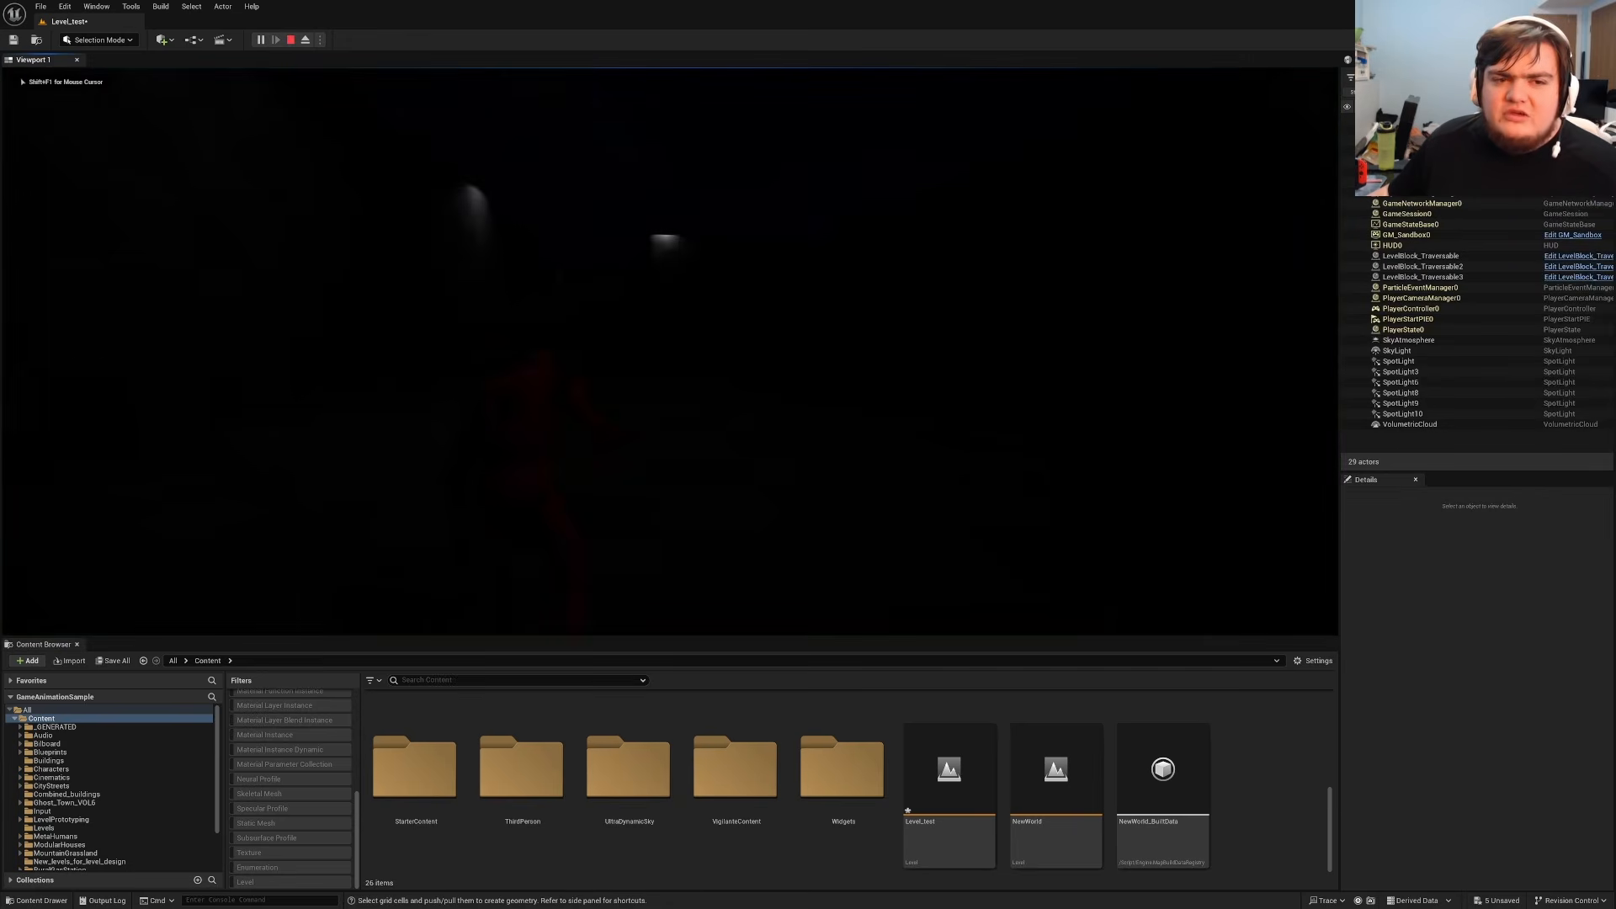
key(w)
key(w)
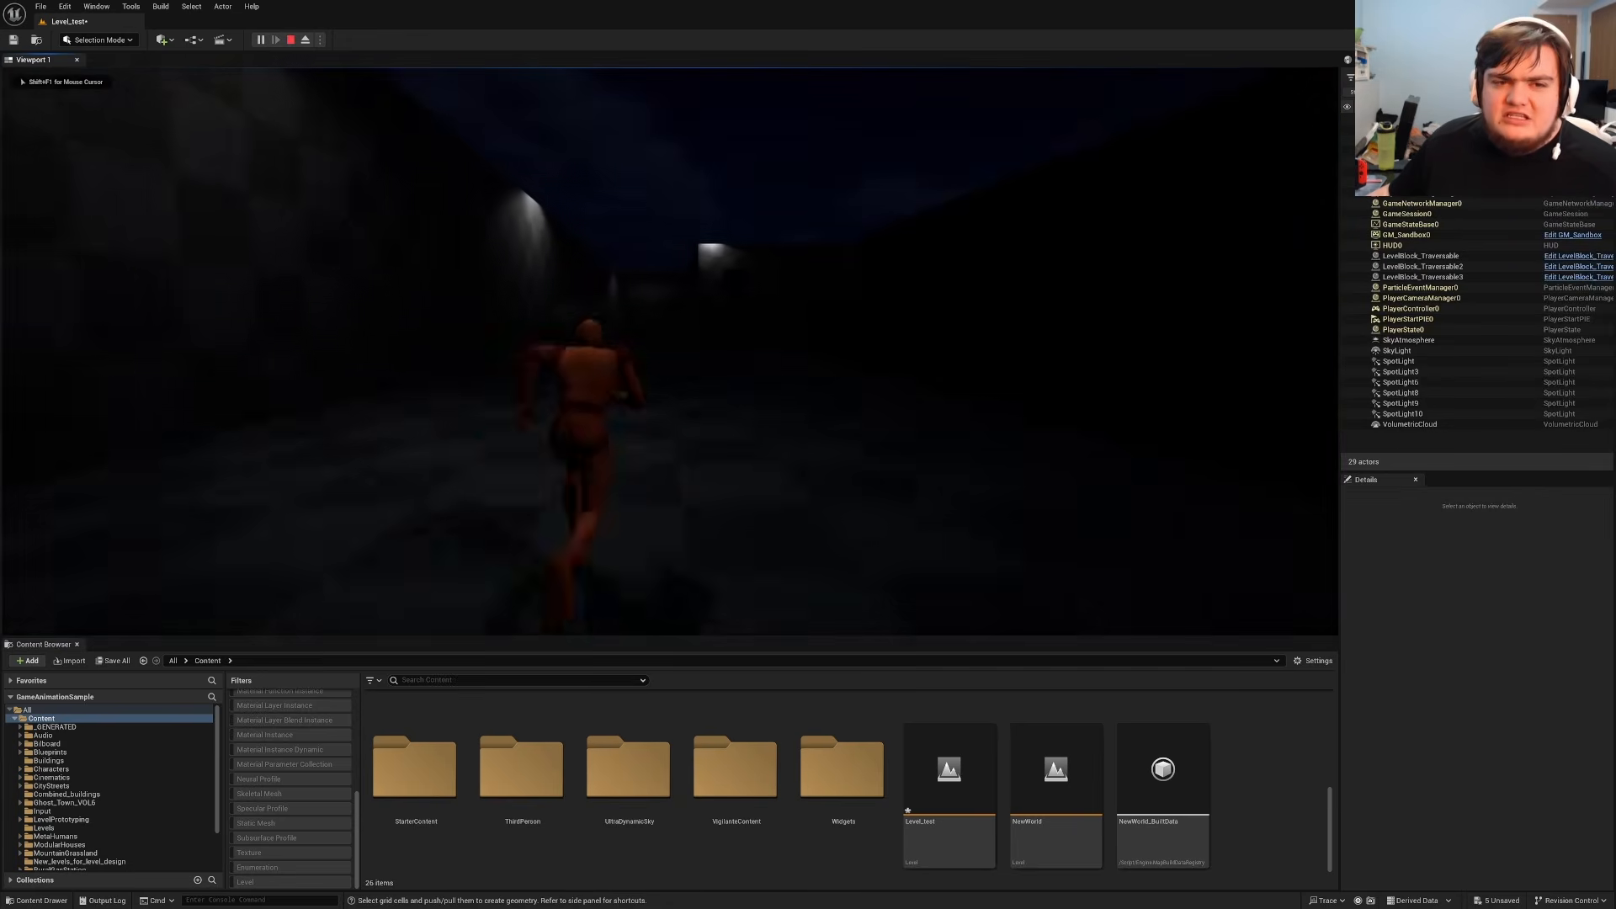
key(w)
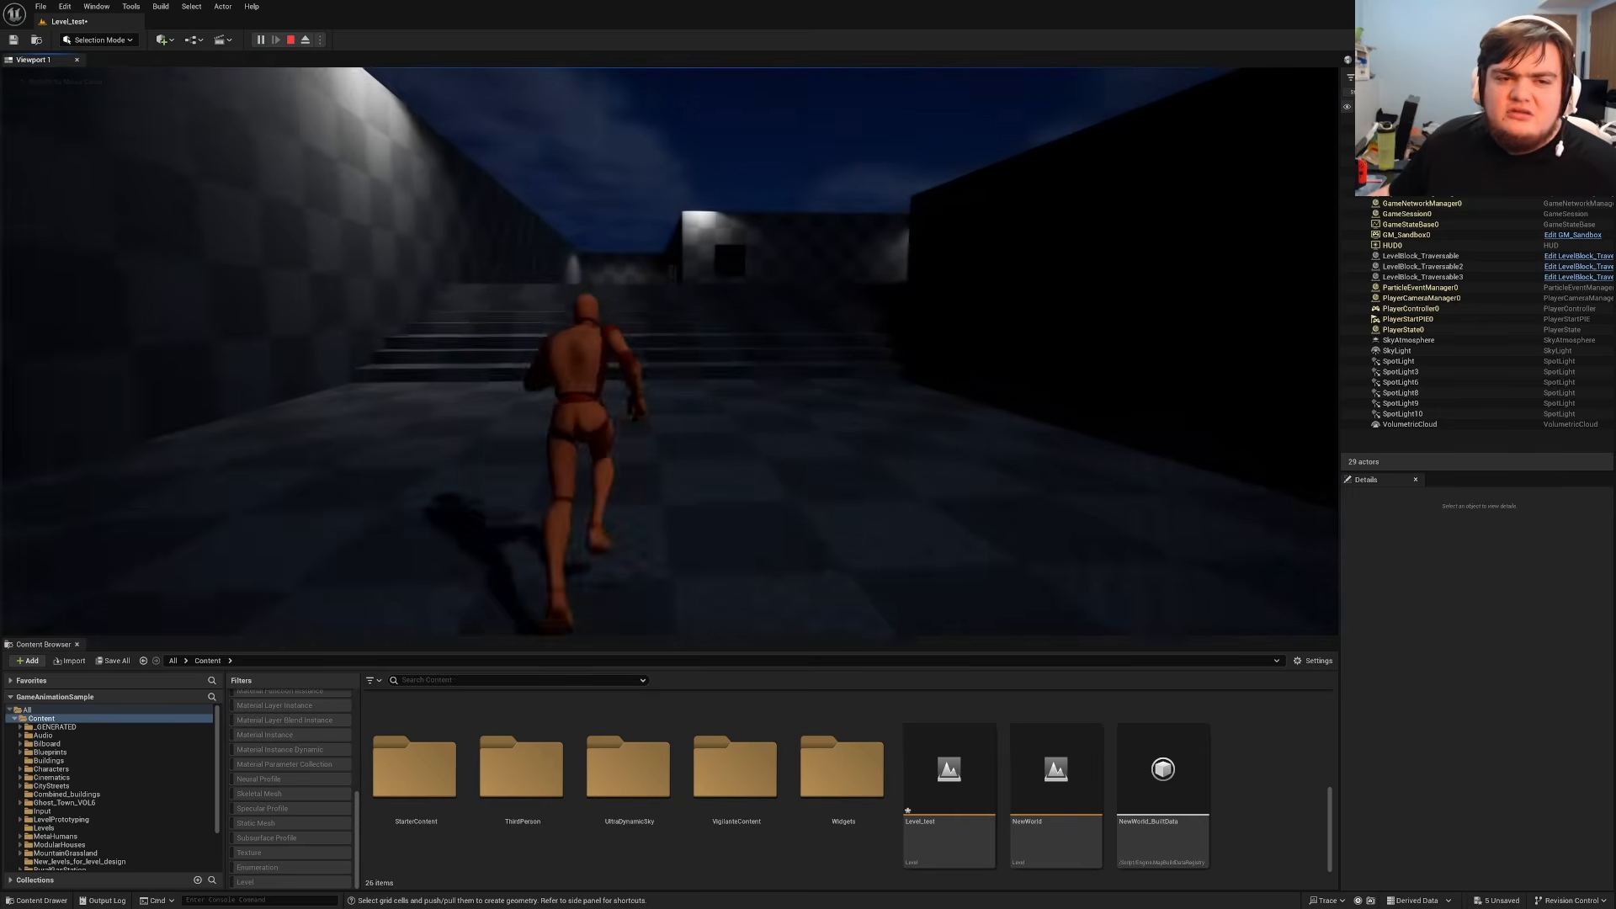
key(w)
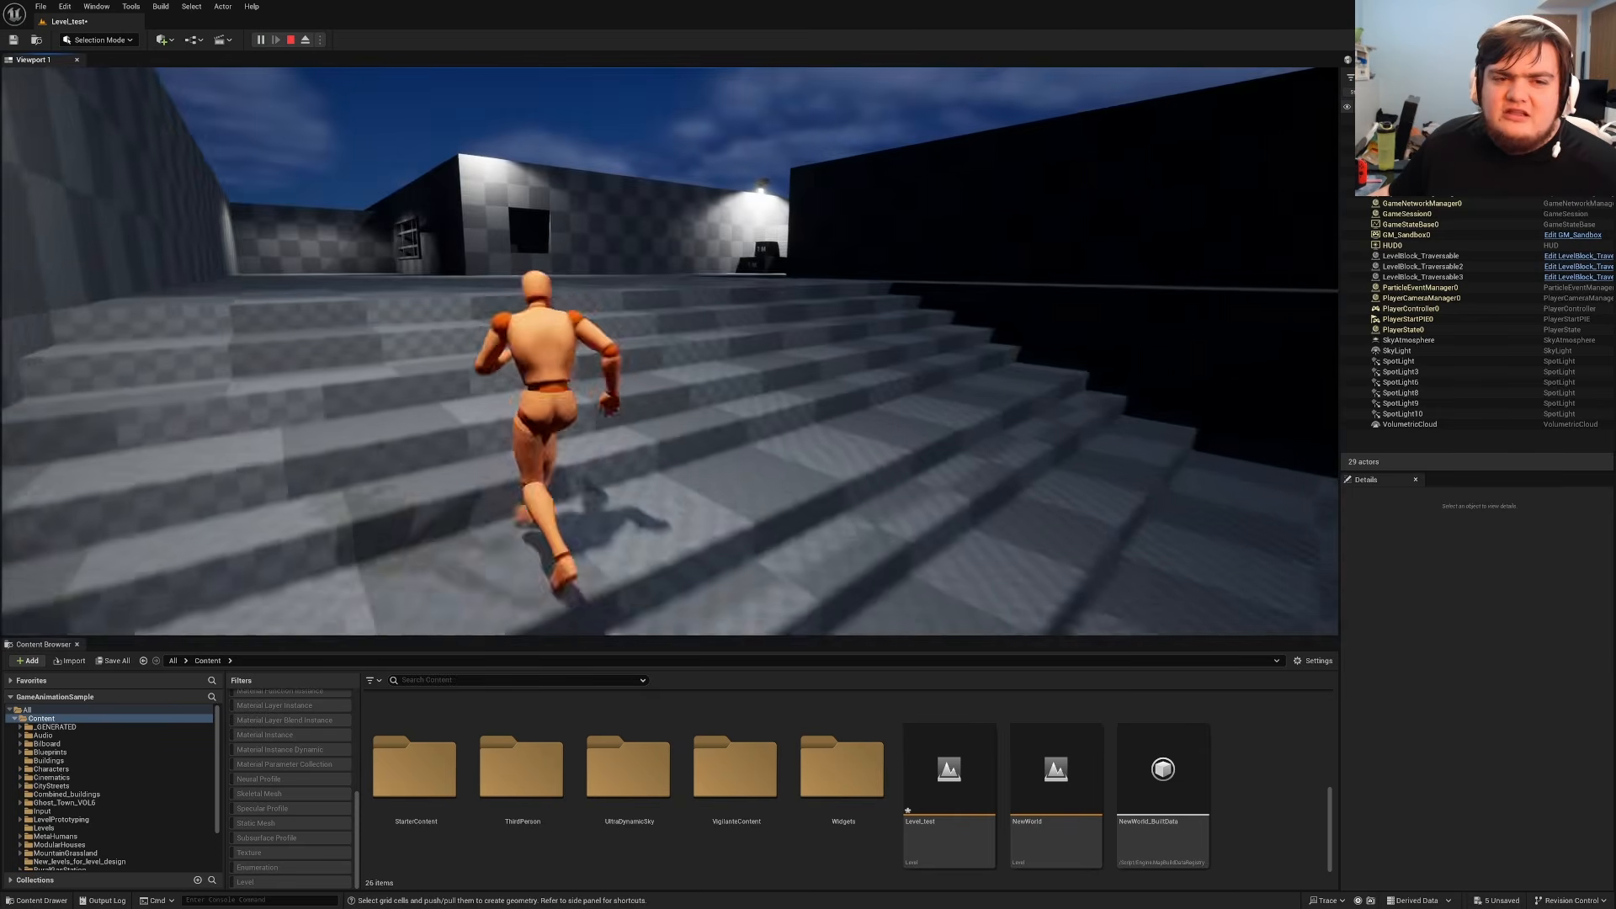
key(w)
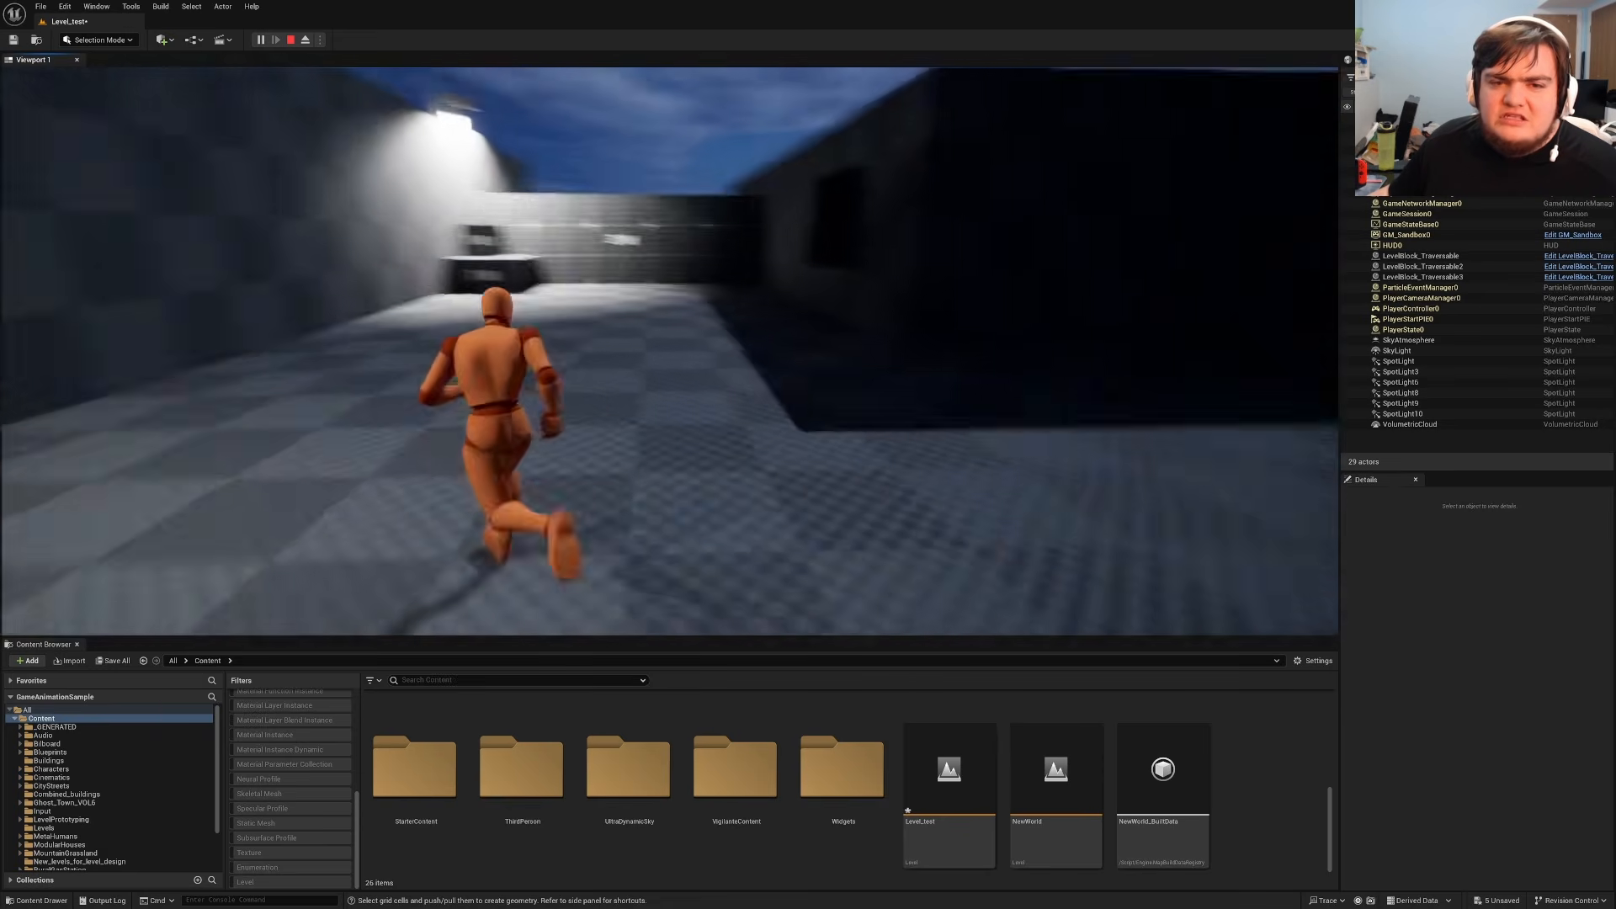
key(w)
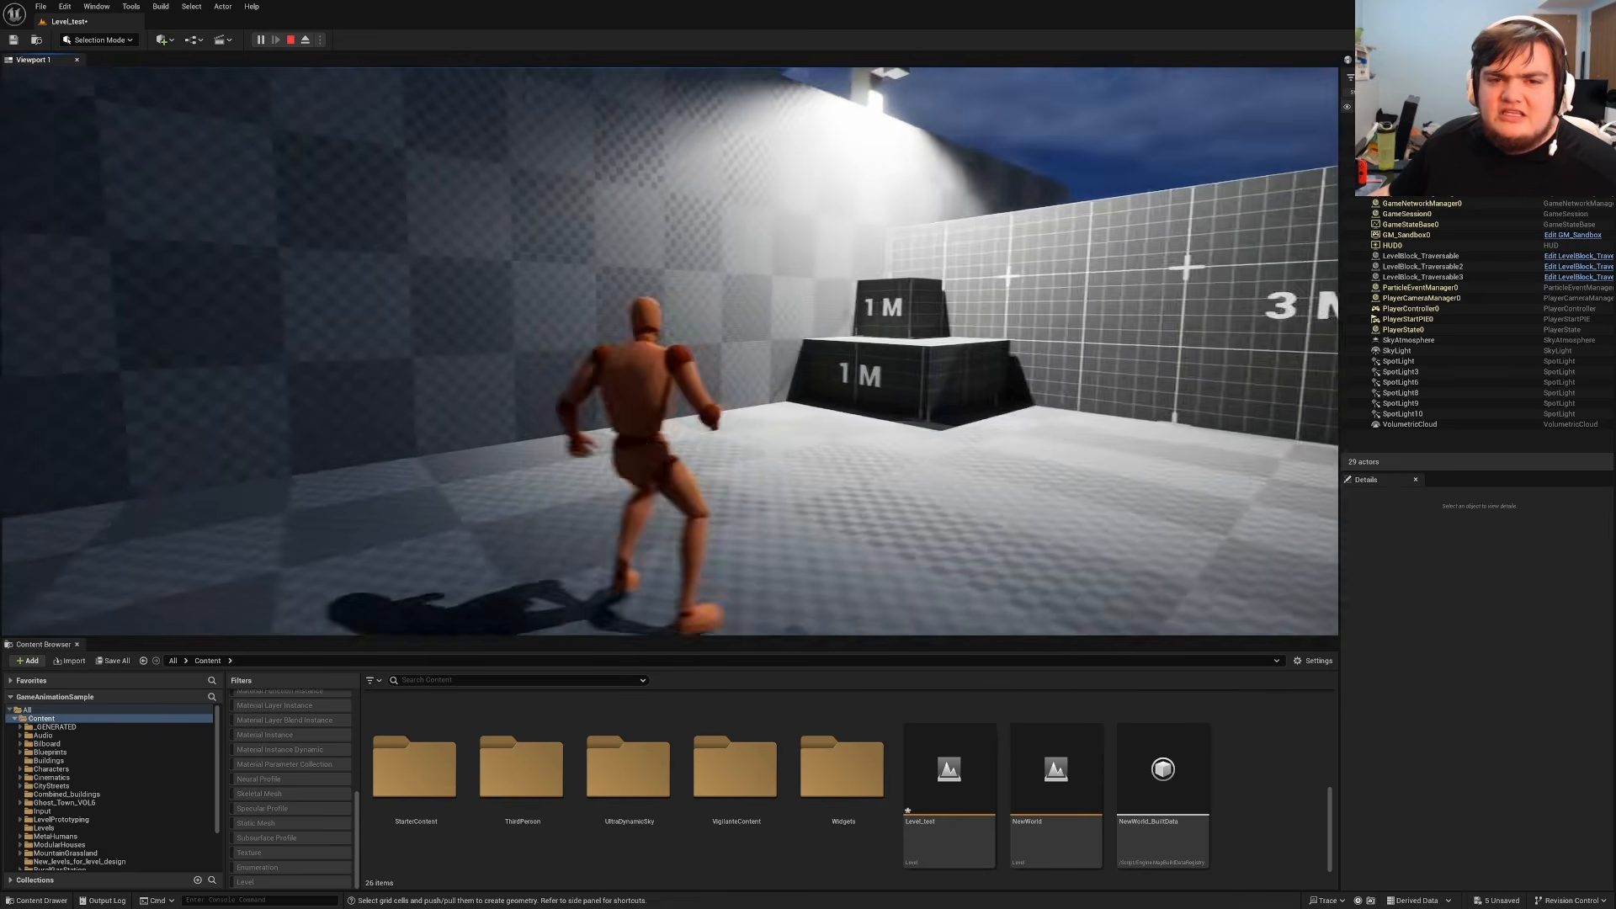
Climb the stacked 1 m blocks, cross over the 3 m wall, and end the play session.
key(w)
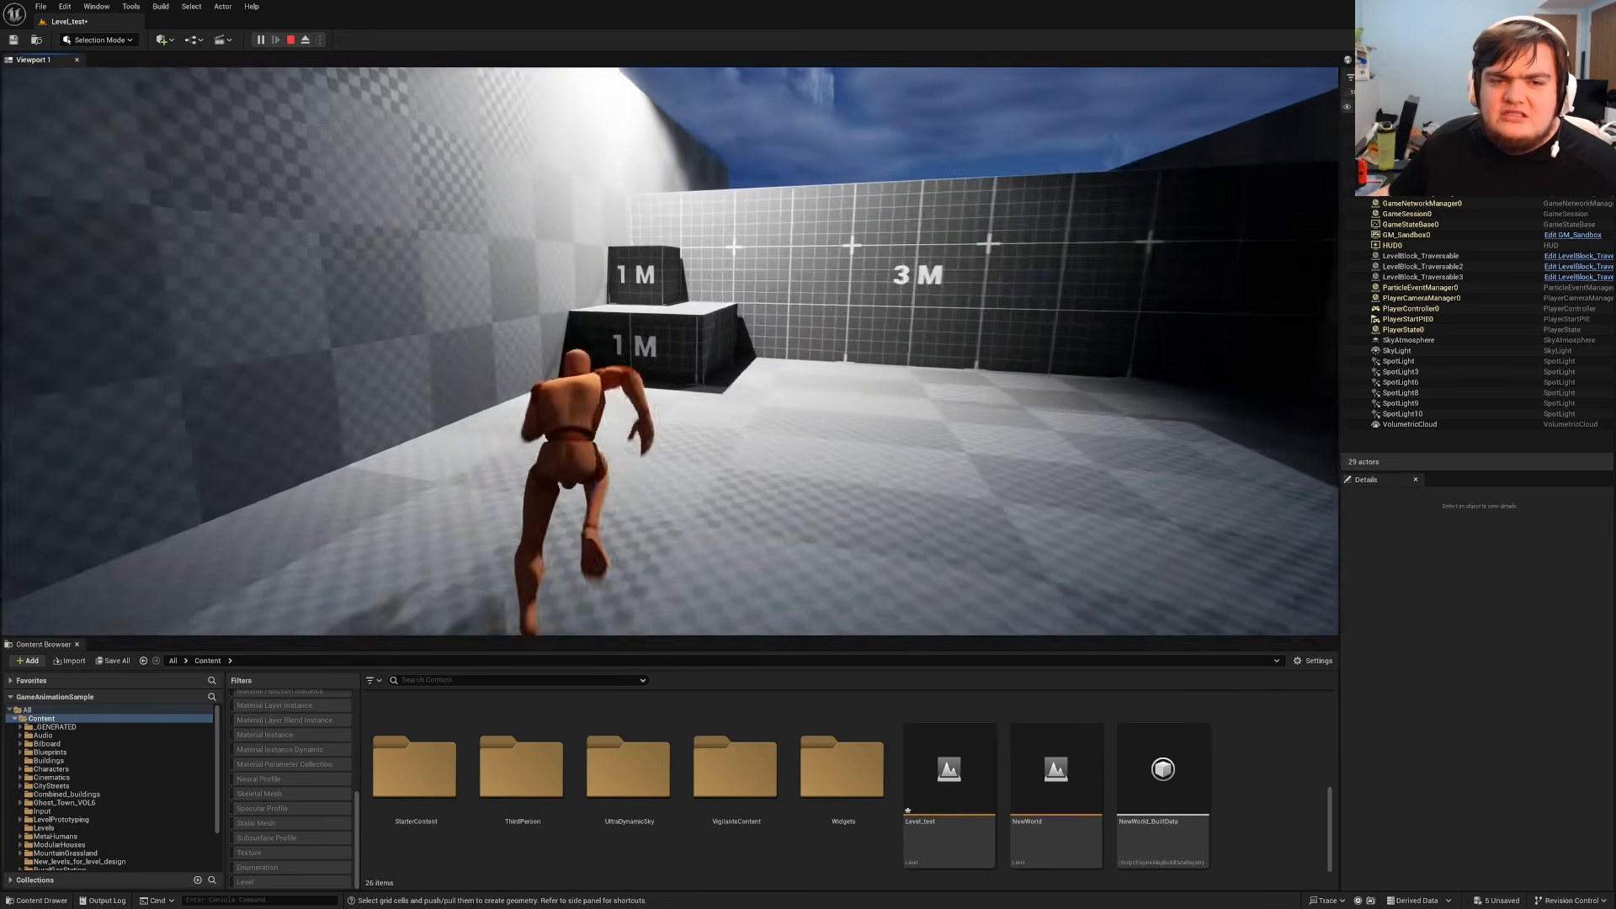
key(w)
key(space)
key(space)
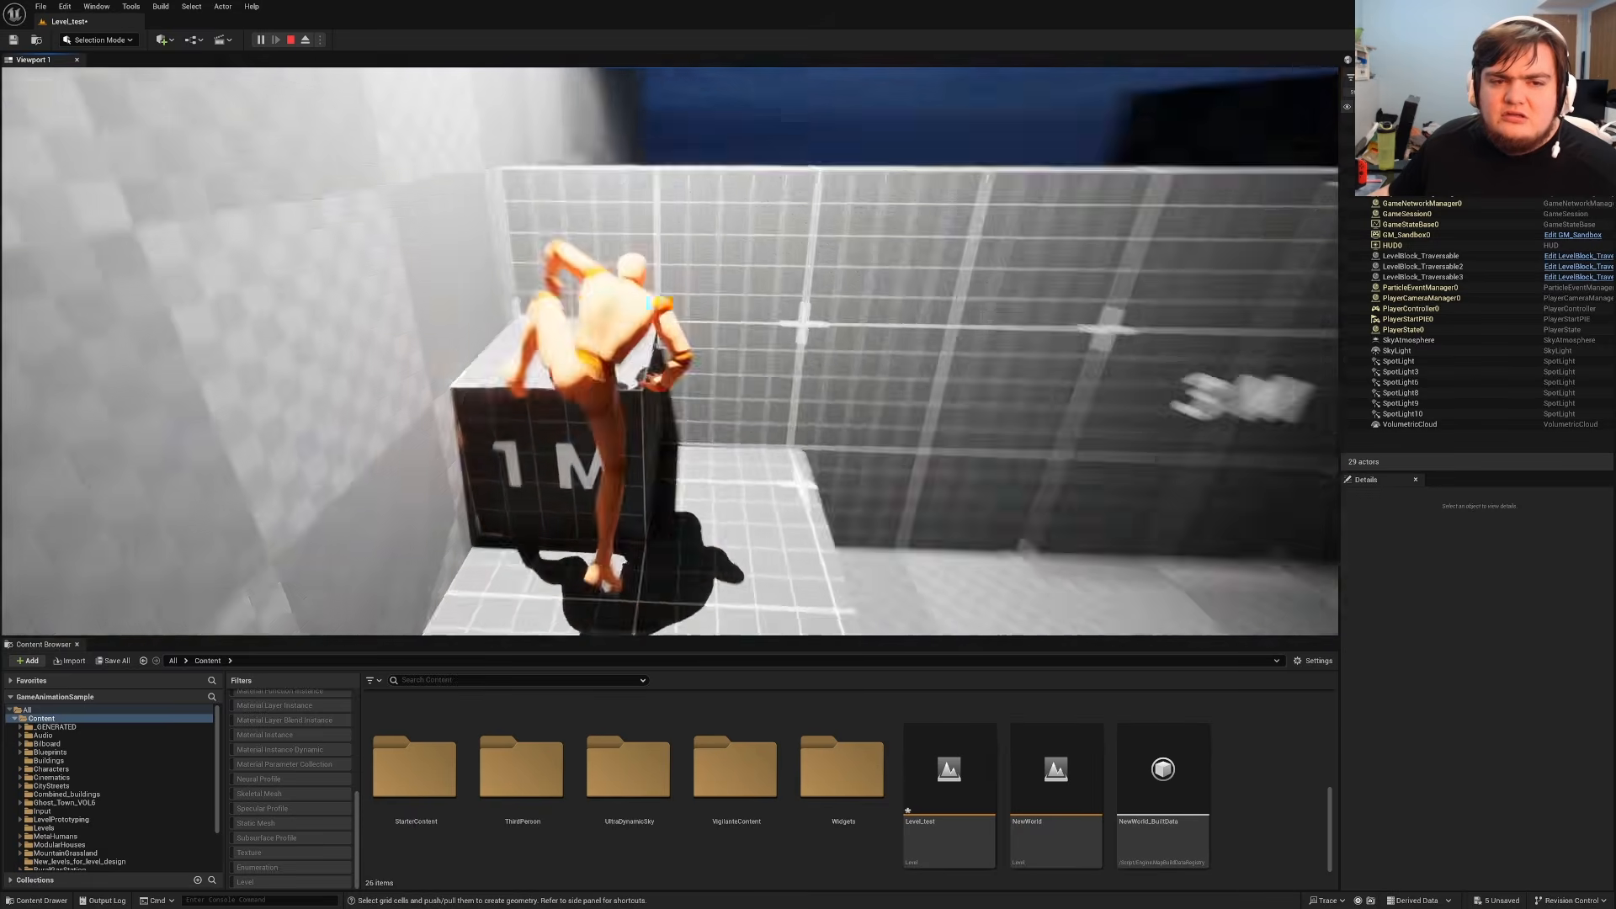
key(w)
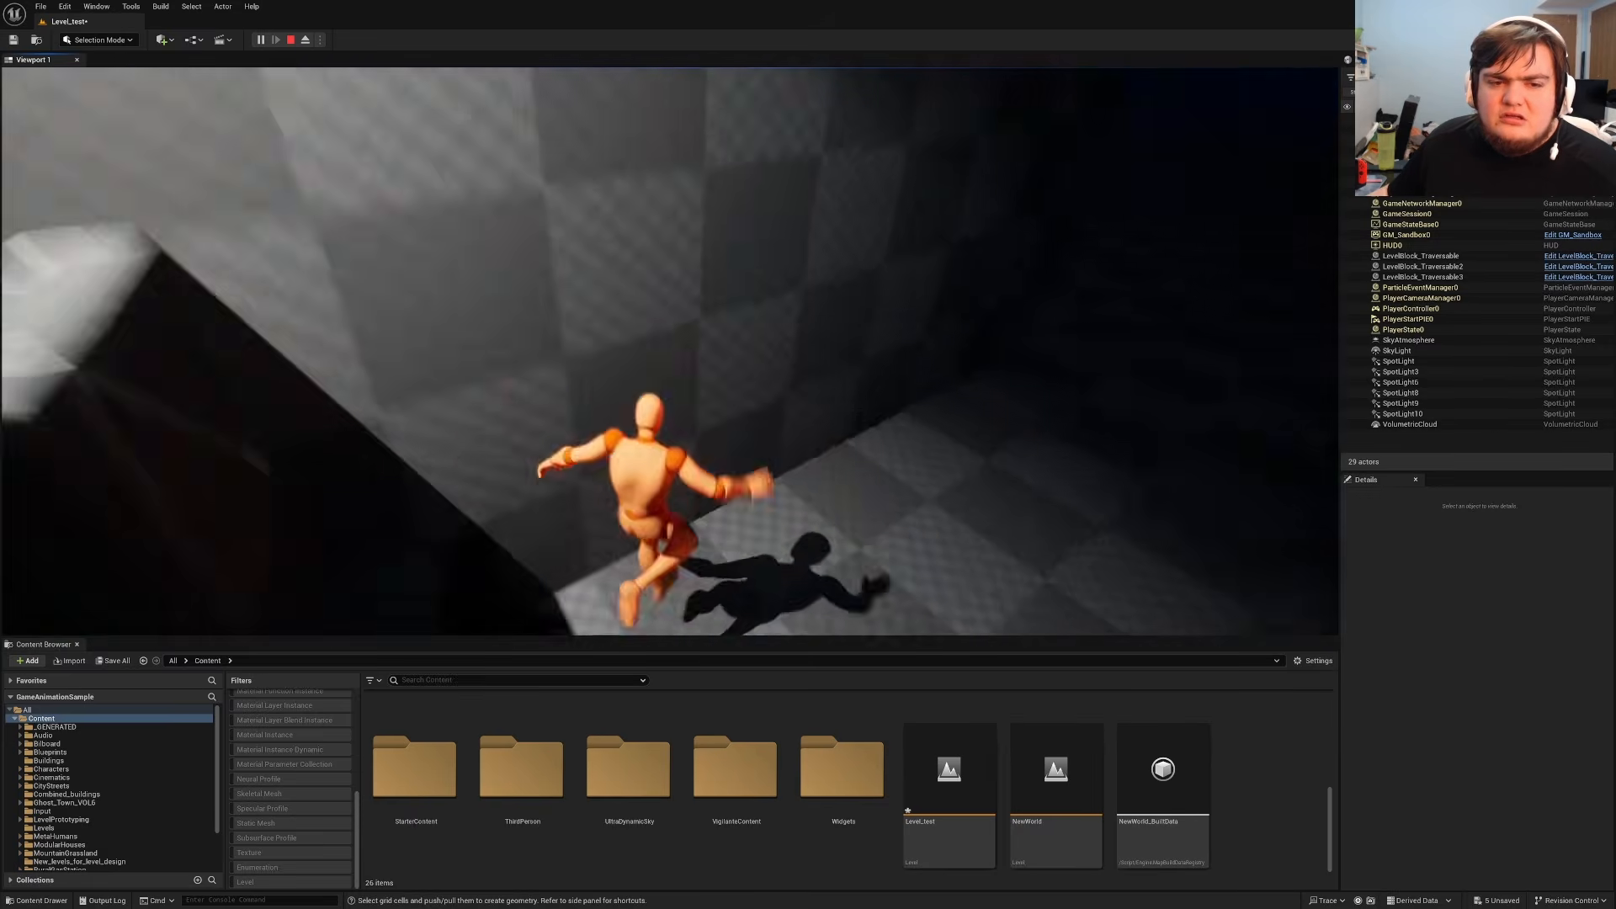
key(w)
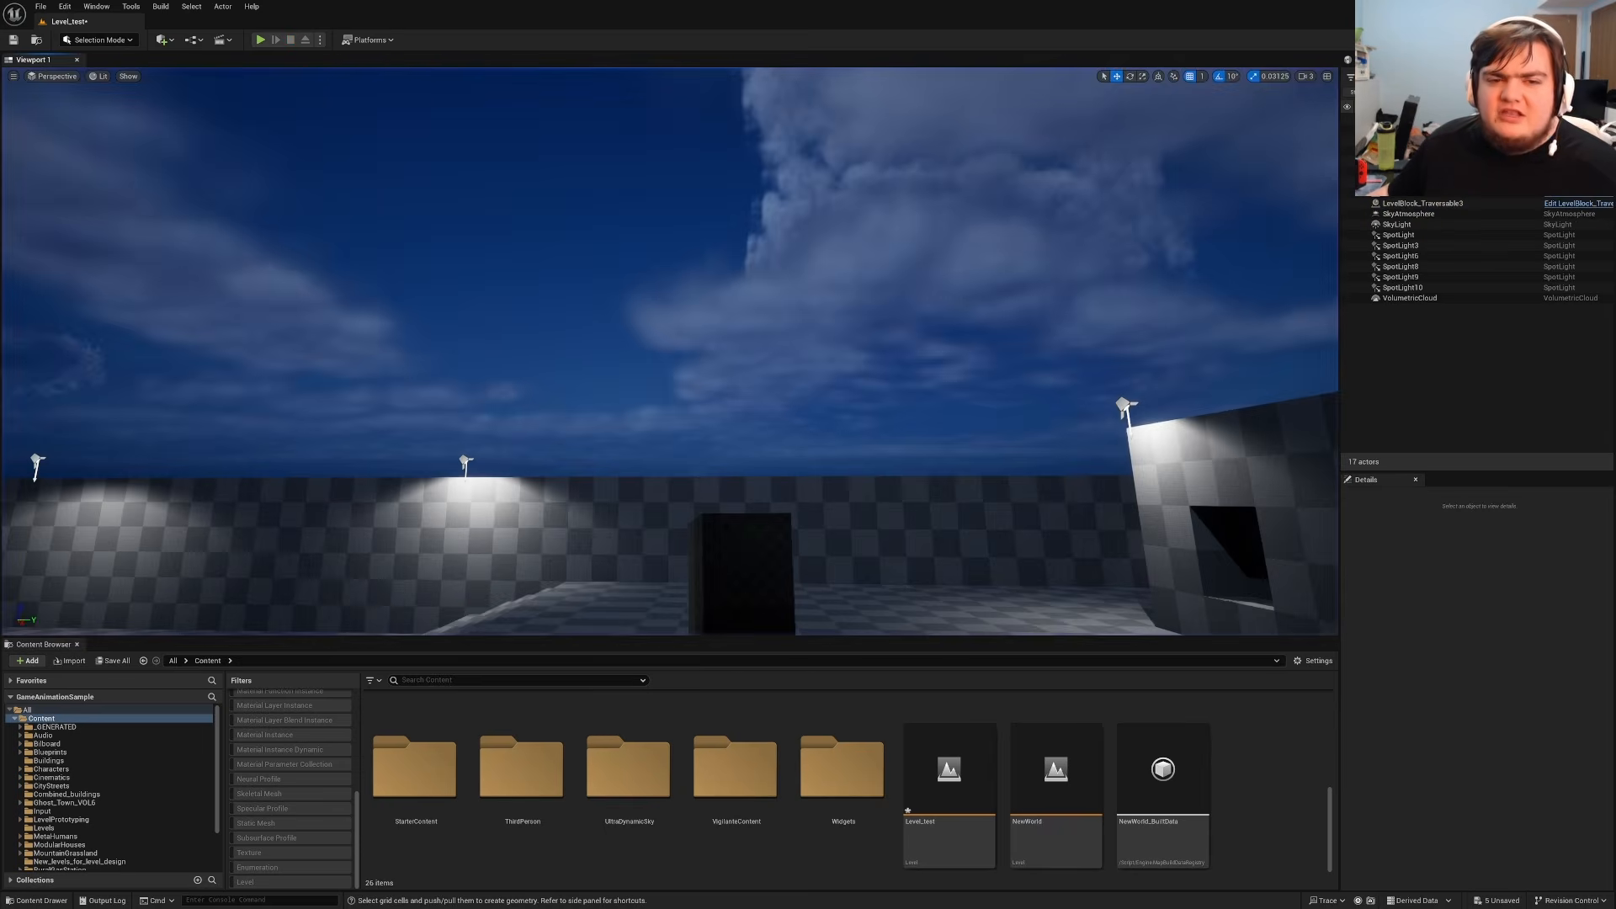
key(Escape)
Examine the level's wall layout and spotlight coverage around the building, the 3 m wall and from above.
key(s)
right_drag(669, 352, 581, 312)
key(w)
right_drag(755, 205, 755, 154)
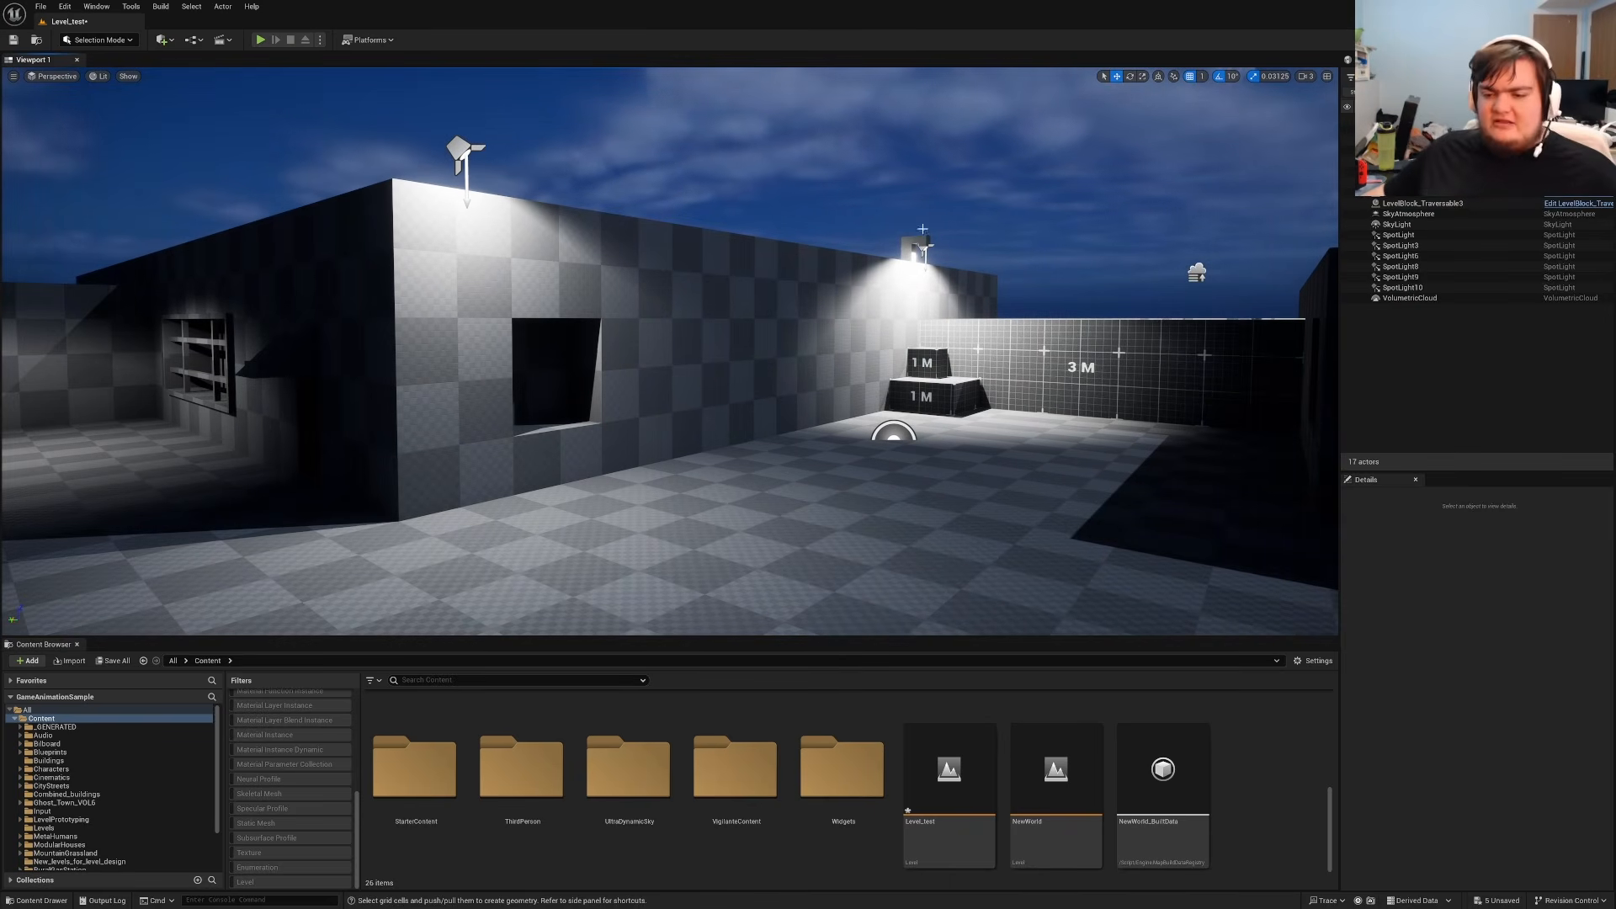
mouse_move(956, 269)
right_down()
mouse_move(1032, 274)
mouse_move(1025, 251)
mouse_move(956, 325)
mouse_move(965, 311)
mouse_move(900, 319)
mouse_move(977, 335)
mouse_move(926, 325)
mouse_move(947, 325)
mouse_move(929, 278)
right_up()
key(w)
key(e)
key(d)
key(d)
key(a)
key(w)
key(d)
key(a)
key(s)
key(a)
key(d)
key(s)
key(d)
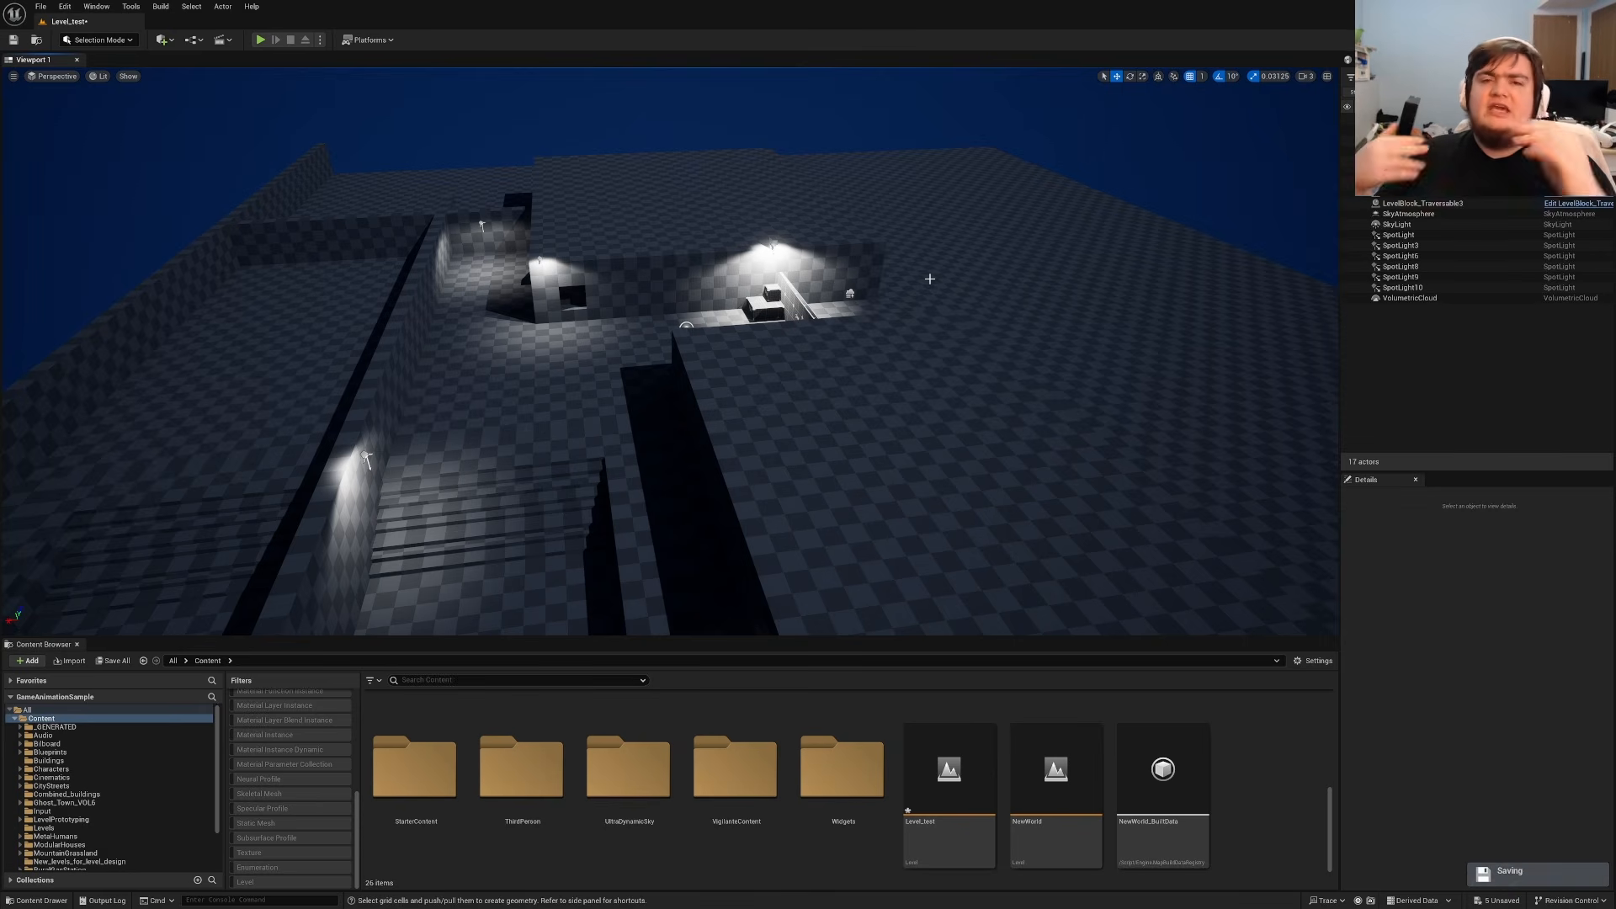
Push a door-shaped recess into the 3 m wall with CubeGrid in Modeling mode and accept the result.
key(e)
key(w)
right_drag(847, 162, 1158, 190)
key(w)
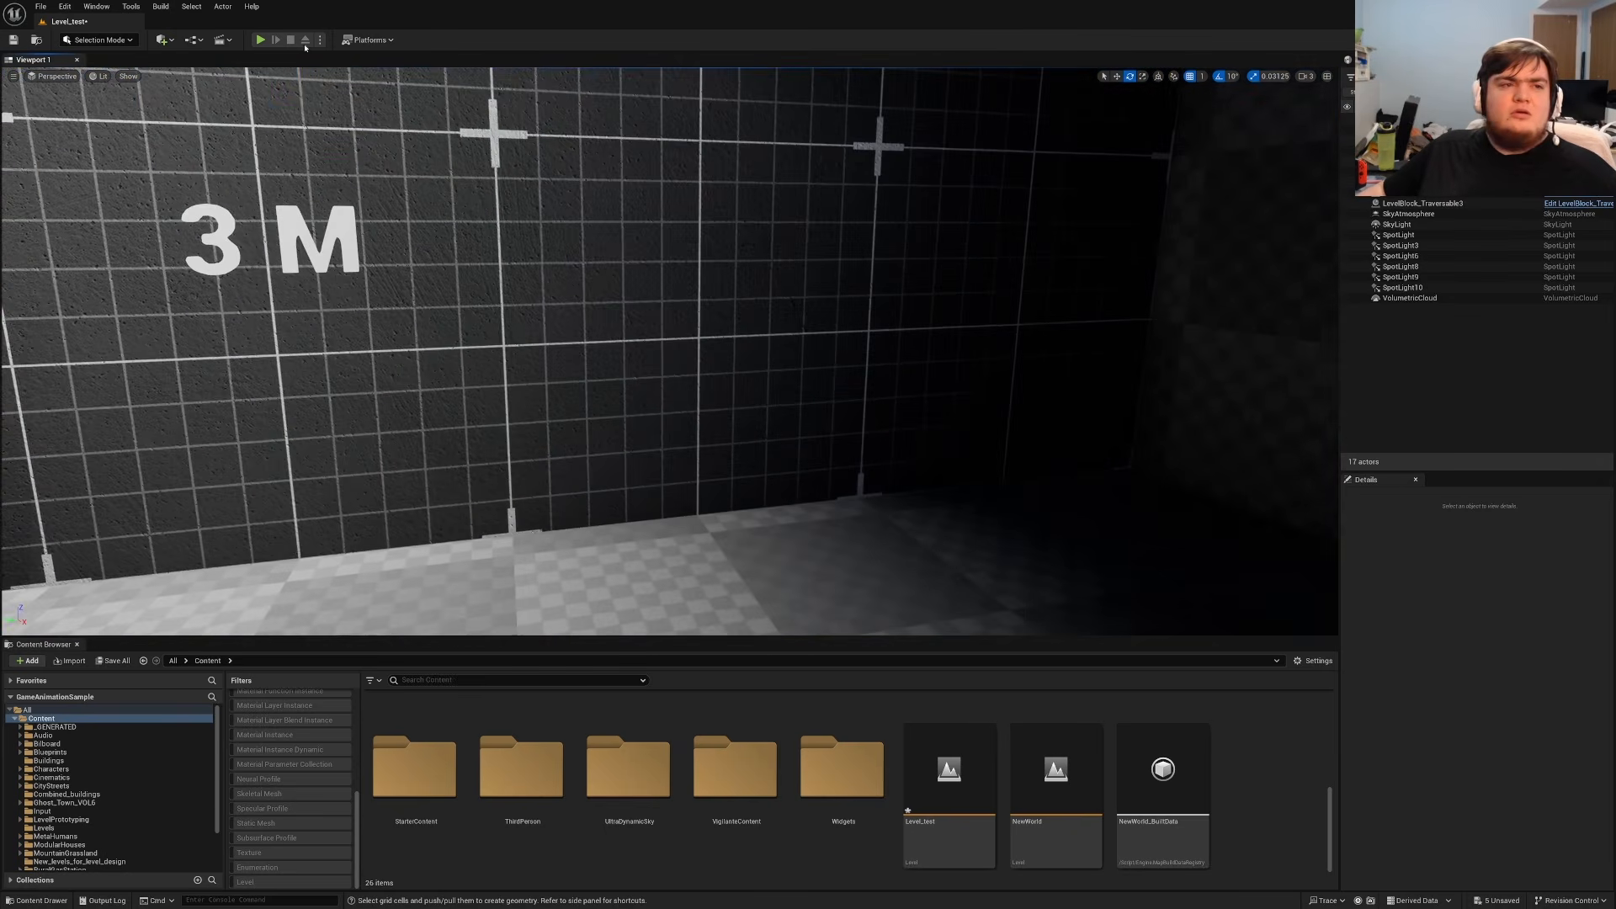
click(454, 247)
key(shift+5)
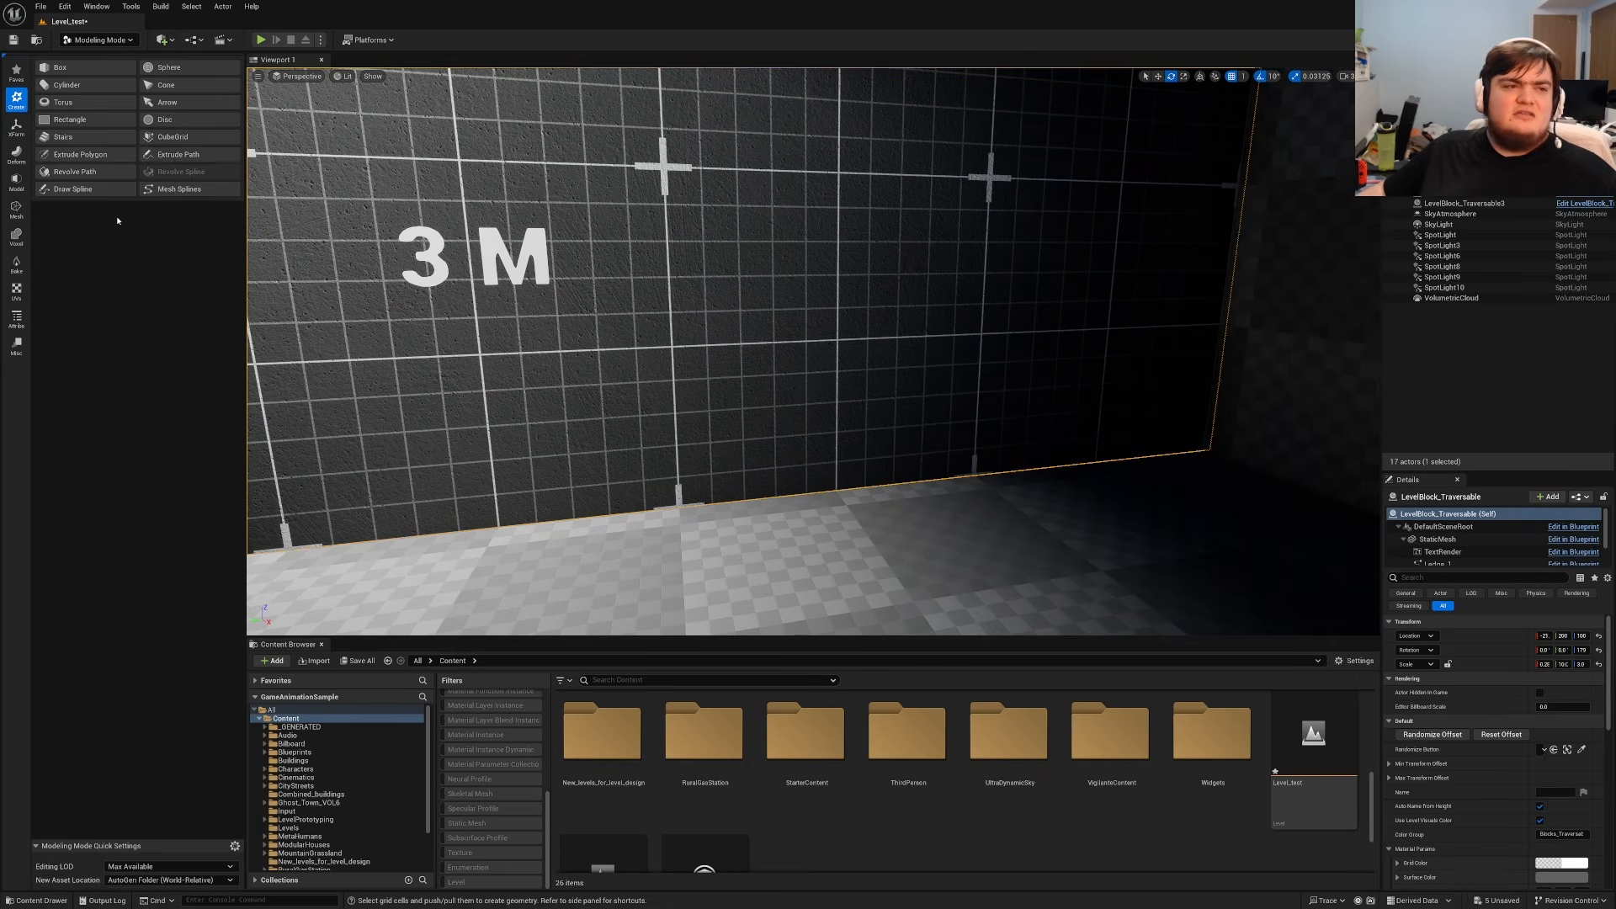
click(172, 136)
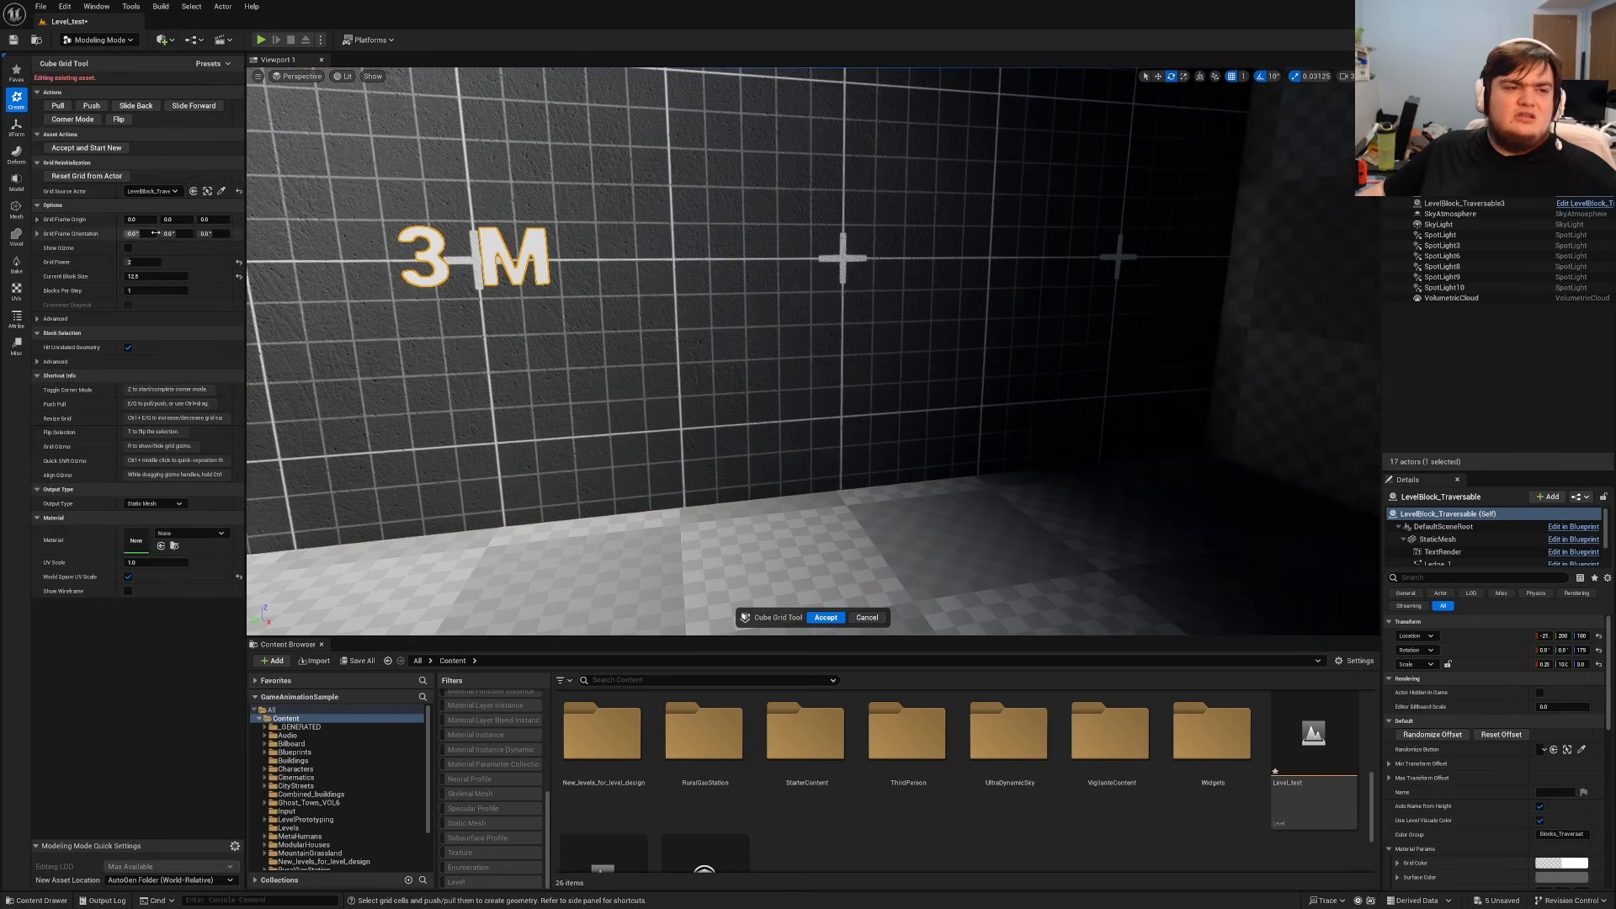
drag(704, 313, 789, 488)
key(q)
right_drag(764, 367, 763, 363)
click(811, 622)
right_drag(743, 551, 743, 550)
right_drag(922, 535, 922, 536)
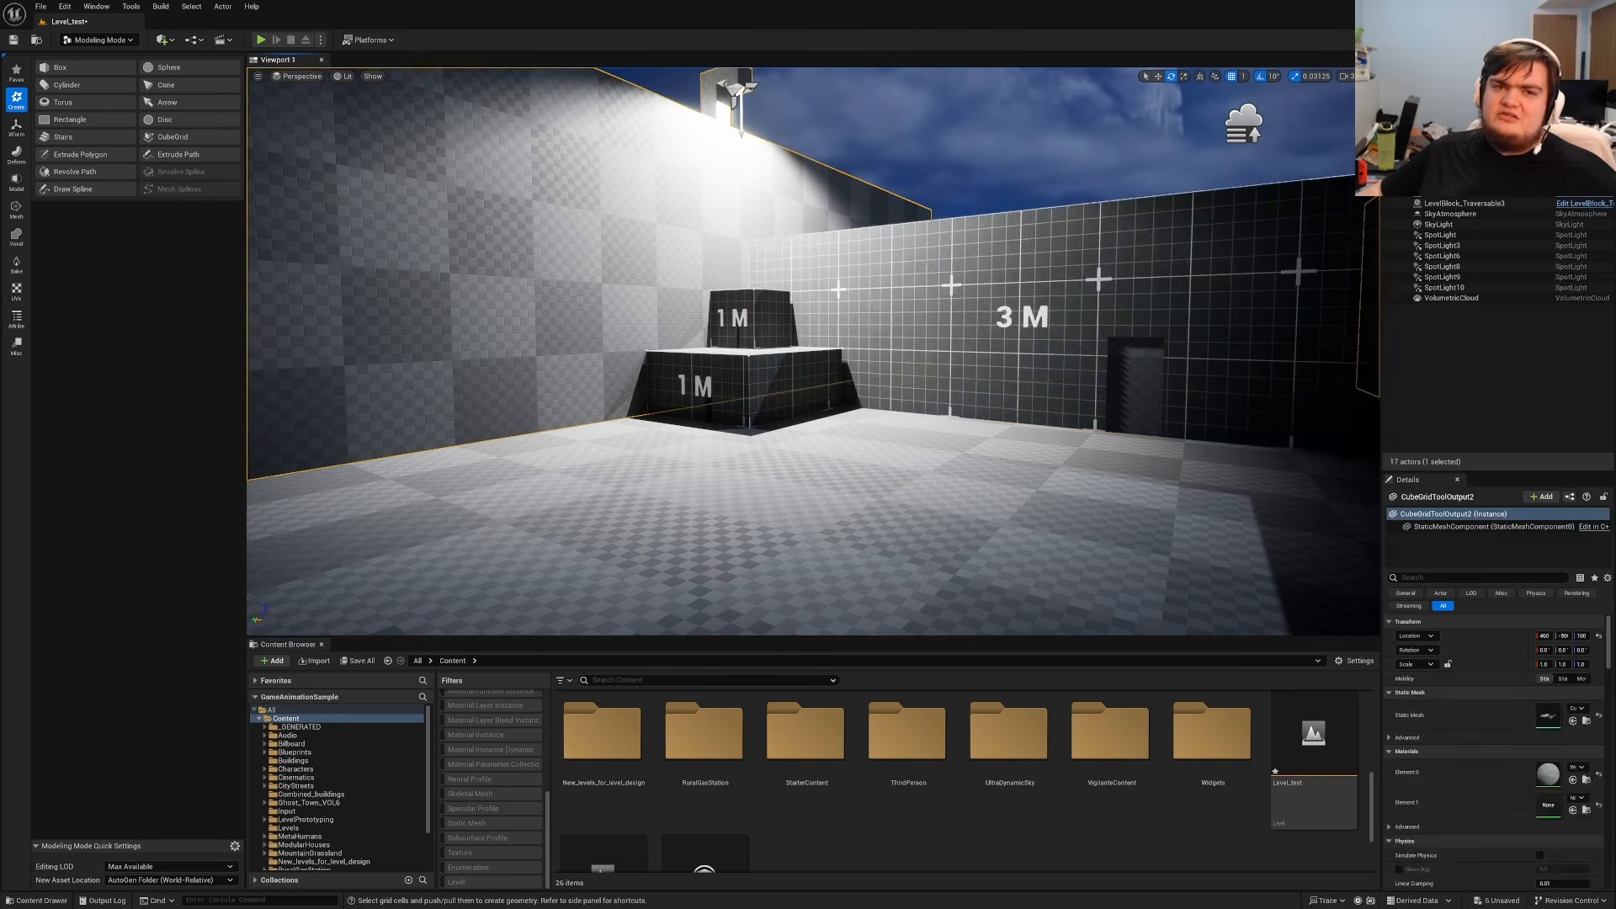
Duplicate the spotlight over the stacked 1 m blocks and position the copy above the doorway in the 3 m wall.
click(736, 94)
key(w)
alt+drag(730, 102, 1118, 310)
right_drag(1032, 281, 1032, 282)
drag(830, 299, 926, 315)
Set the intensity of the doorway spotlight to 0.5 cd.
click(1559, 707)
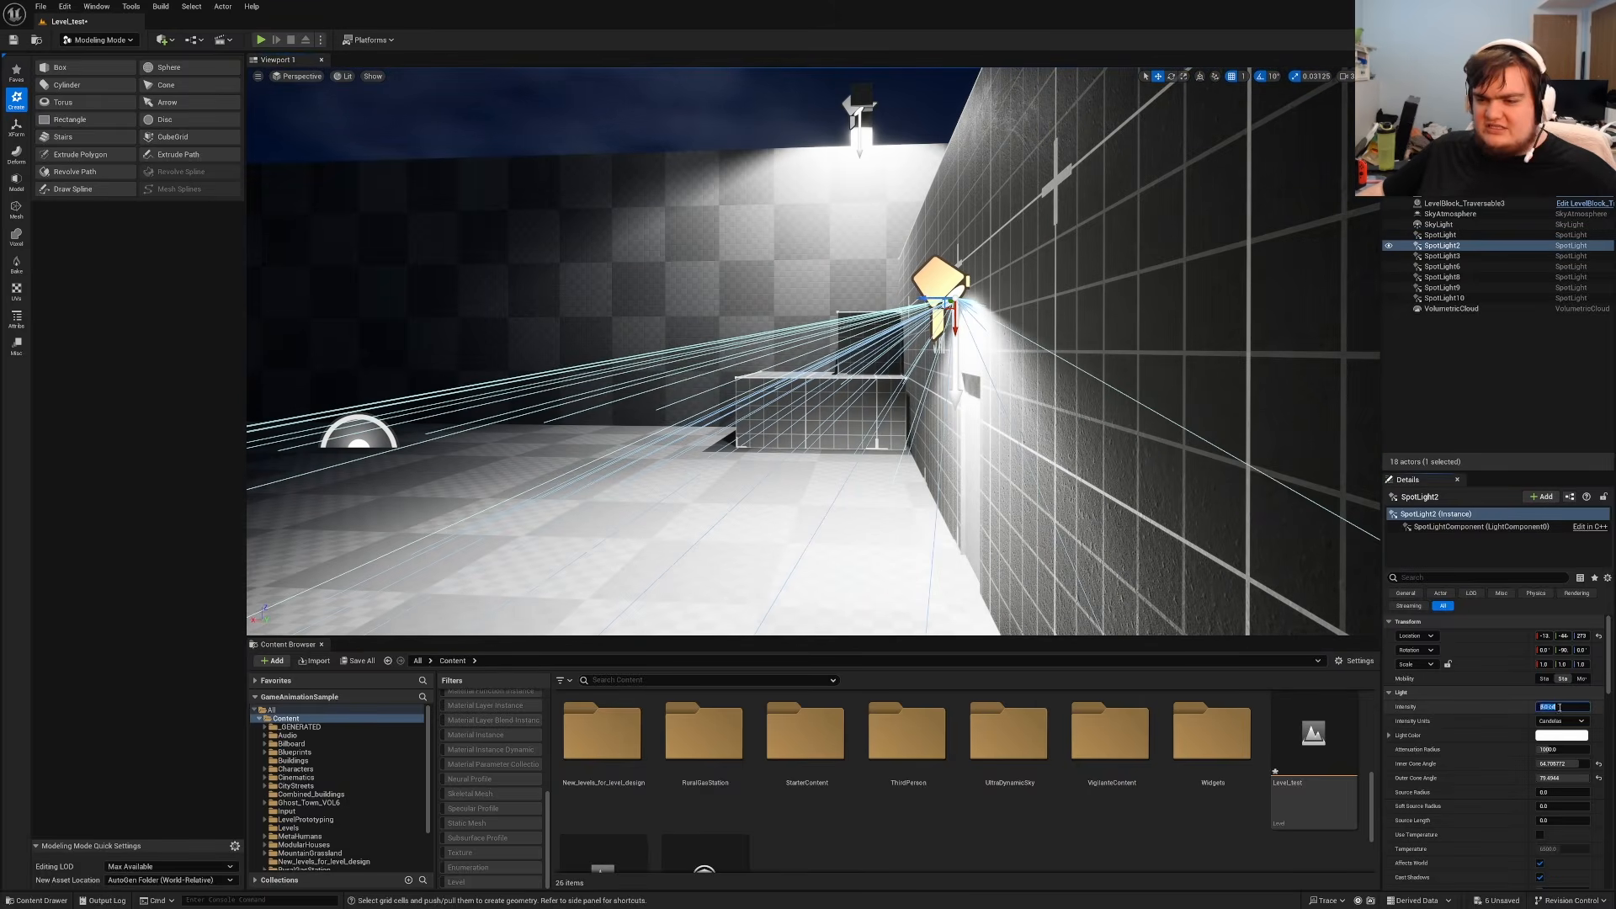
text(1)
key(Return)
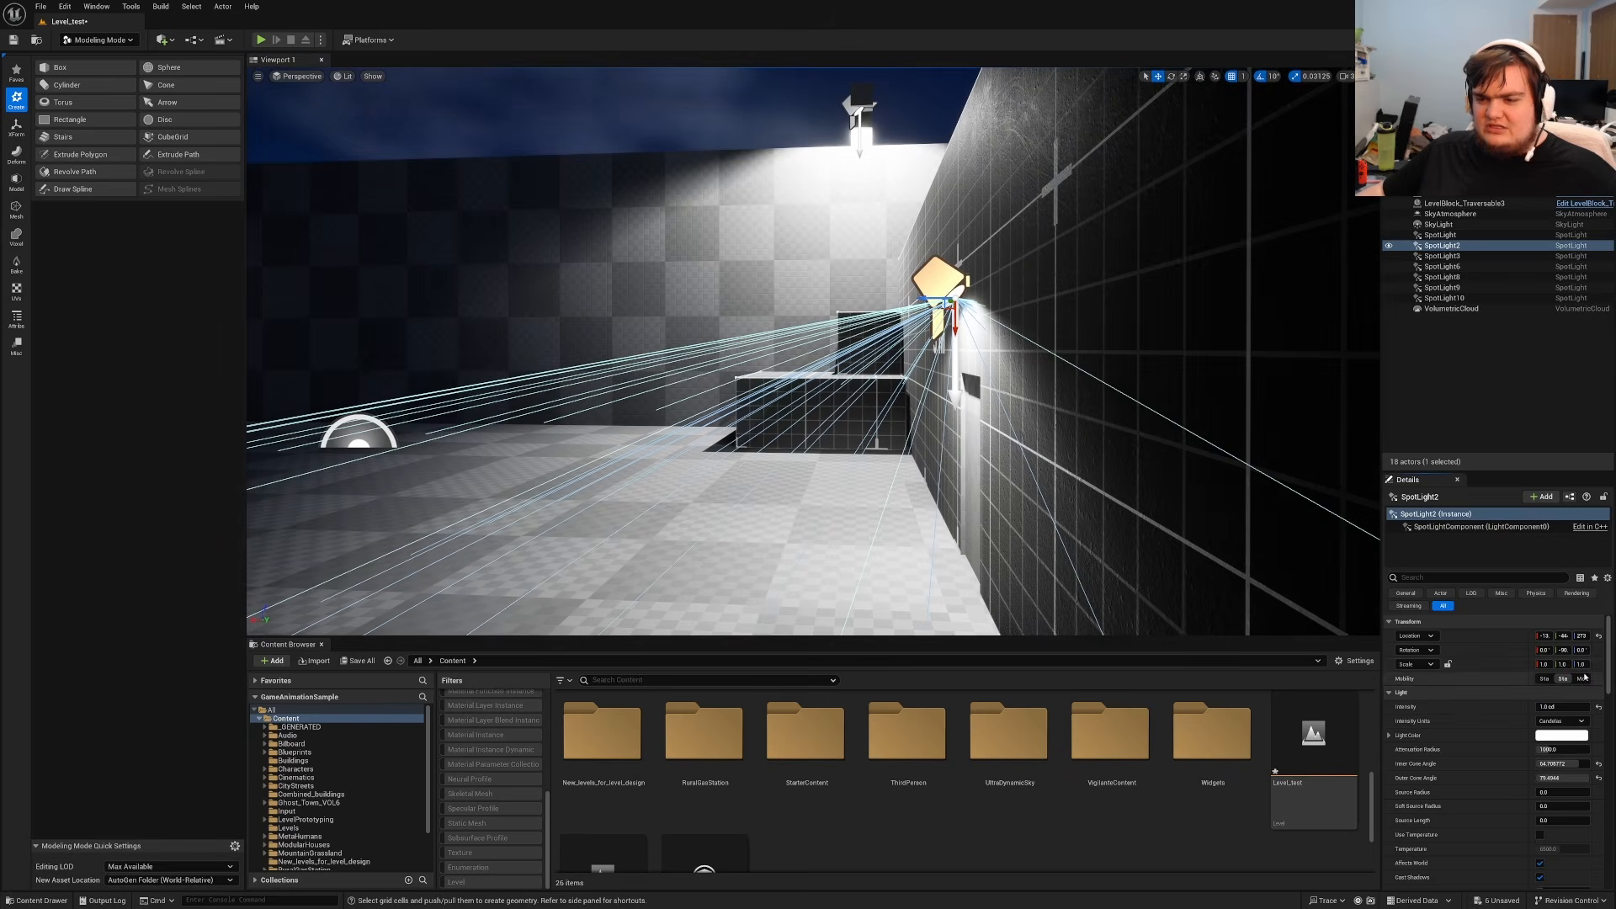
click(1558, 707)
text(0.5)
key(Return)
Deselect the spotlight, hide the editor icons with game view, and examine the lit corridor, steps and raised walkway.
mouse_move(1104, 534)
right_down()
mouse_move(1178, 539)
mouse_move(1044, 530)
mouse_move(1263, 523)
mouse_move(942, 505)
mouse_move(1086, 497)
mouse_move(1036, 480)
mouse_move(1120, 555)
mouse_move(1103, 480)
mouse_move(1069, 527)
mouse_move(1010, 530)
mouse_move(1032, 496)
mouse_move(1136, 522)
mouse_move(1109, 534)
right_up()
key(Escape)
key(g)
key(s)
key(w)
key(w)
key(s)
key(w)
key(s)
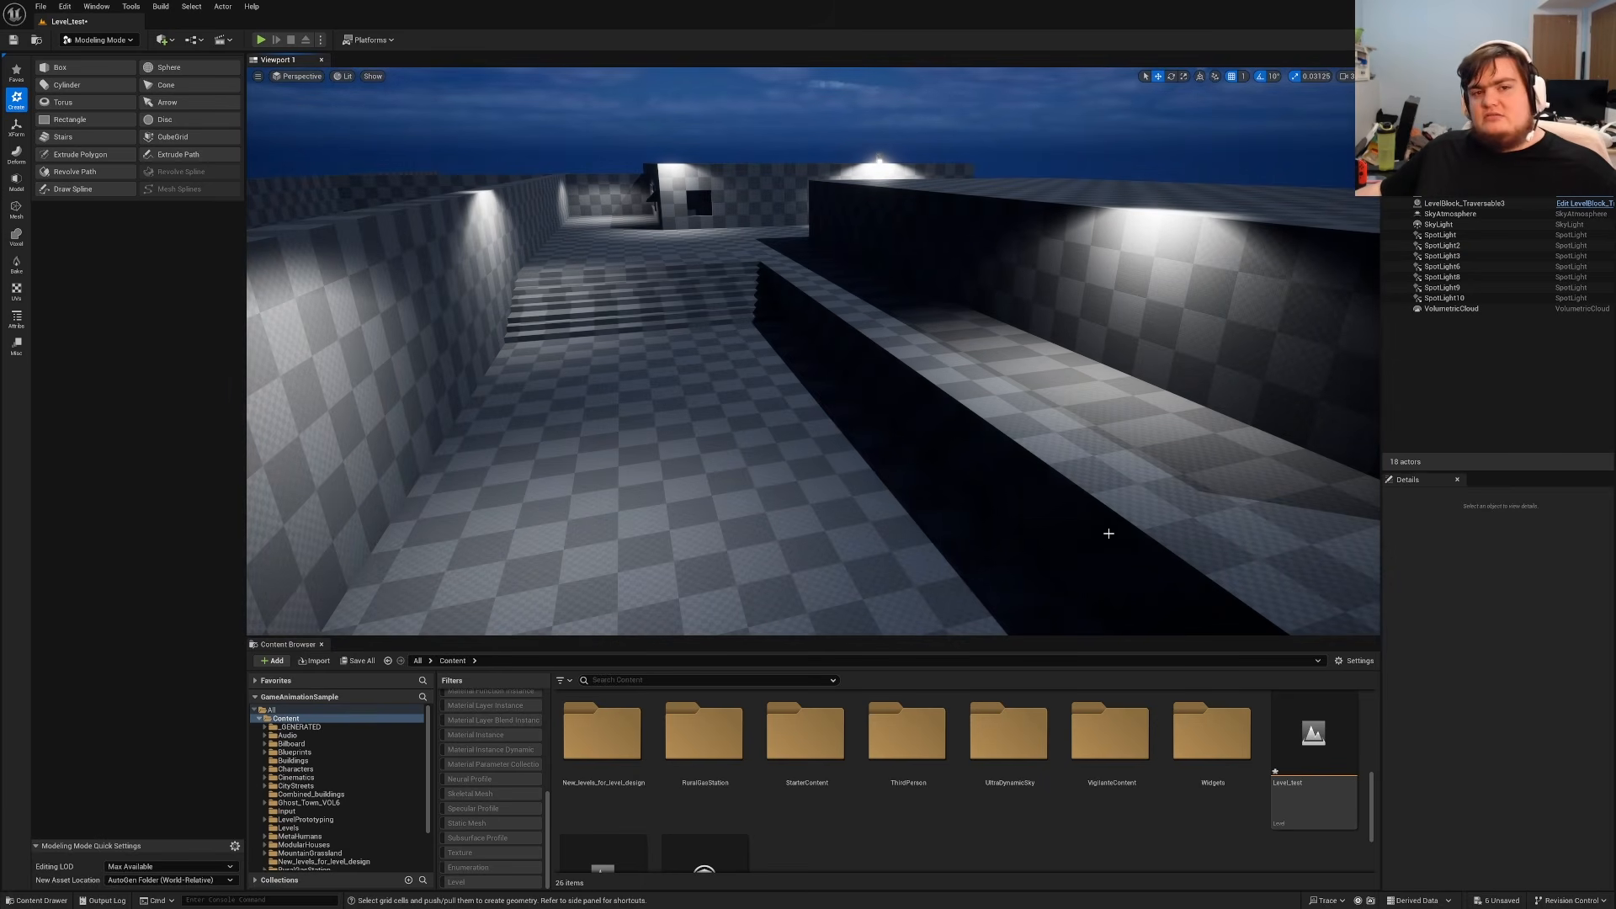
right_drag(1009, 478, 977, 484)
key(s)
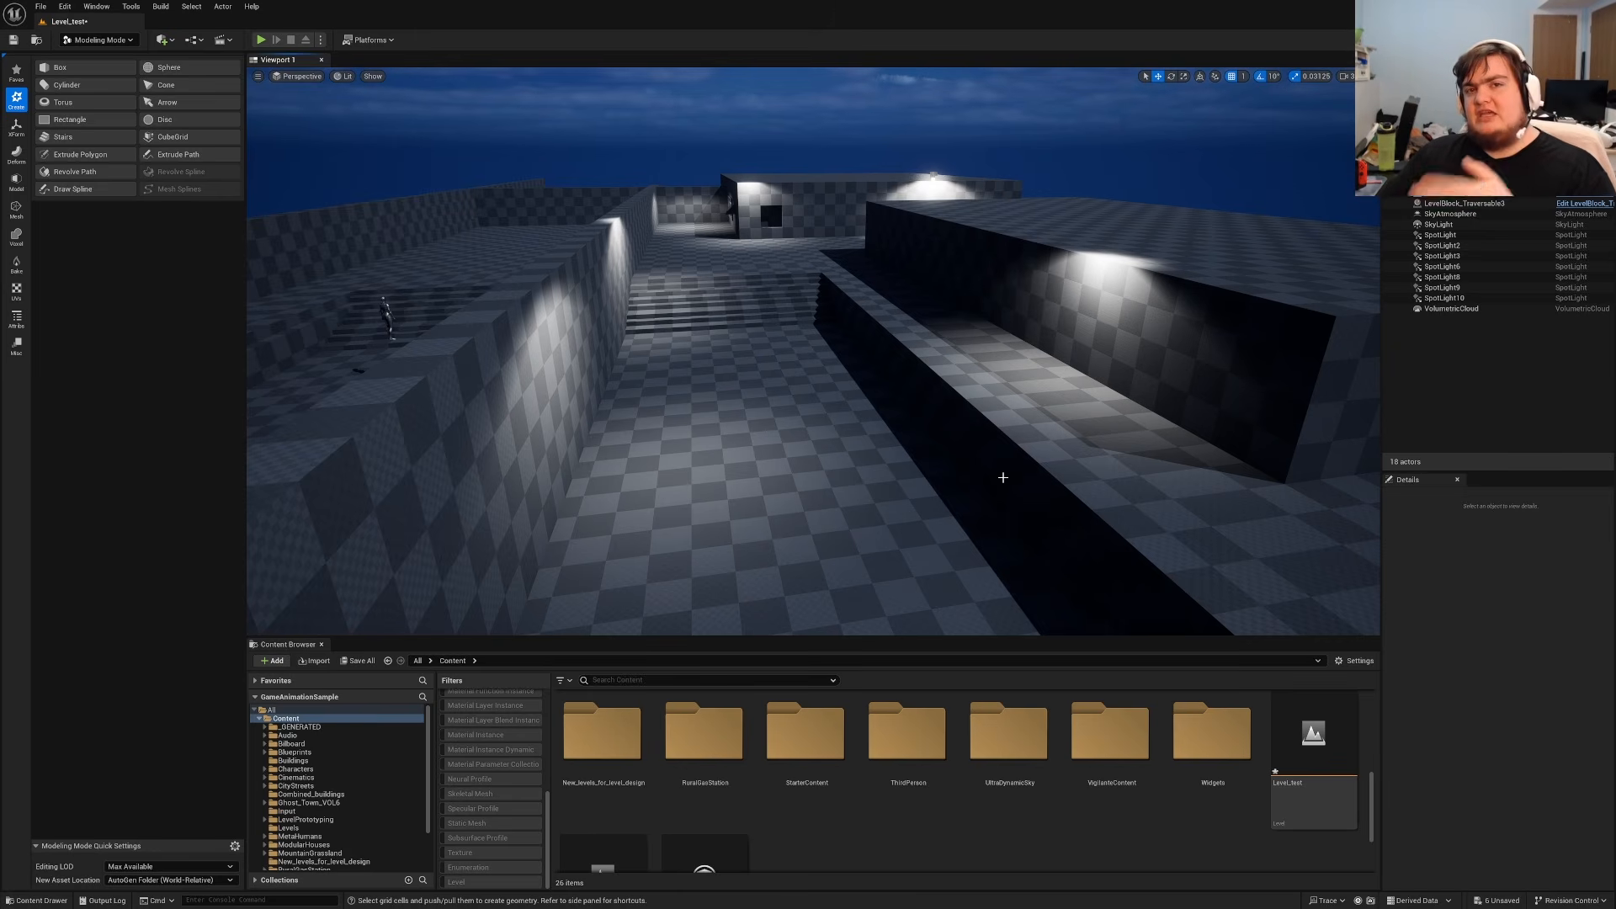
right_drag(813, 351, 969, 413)
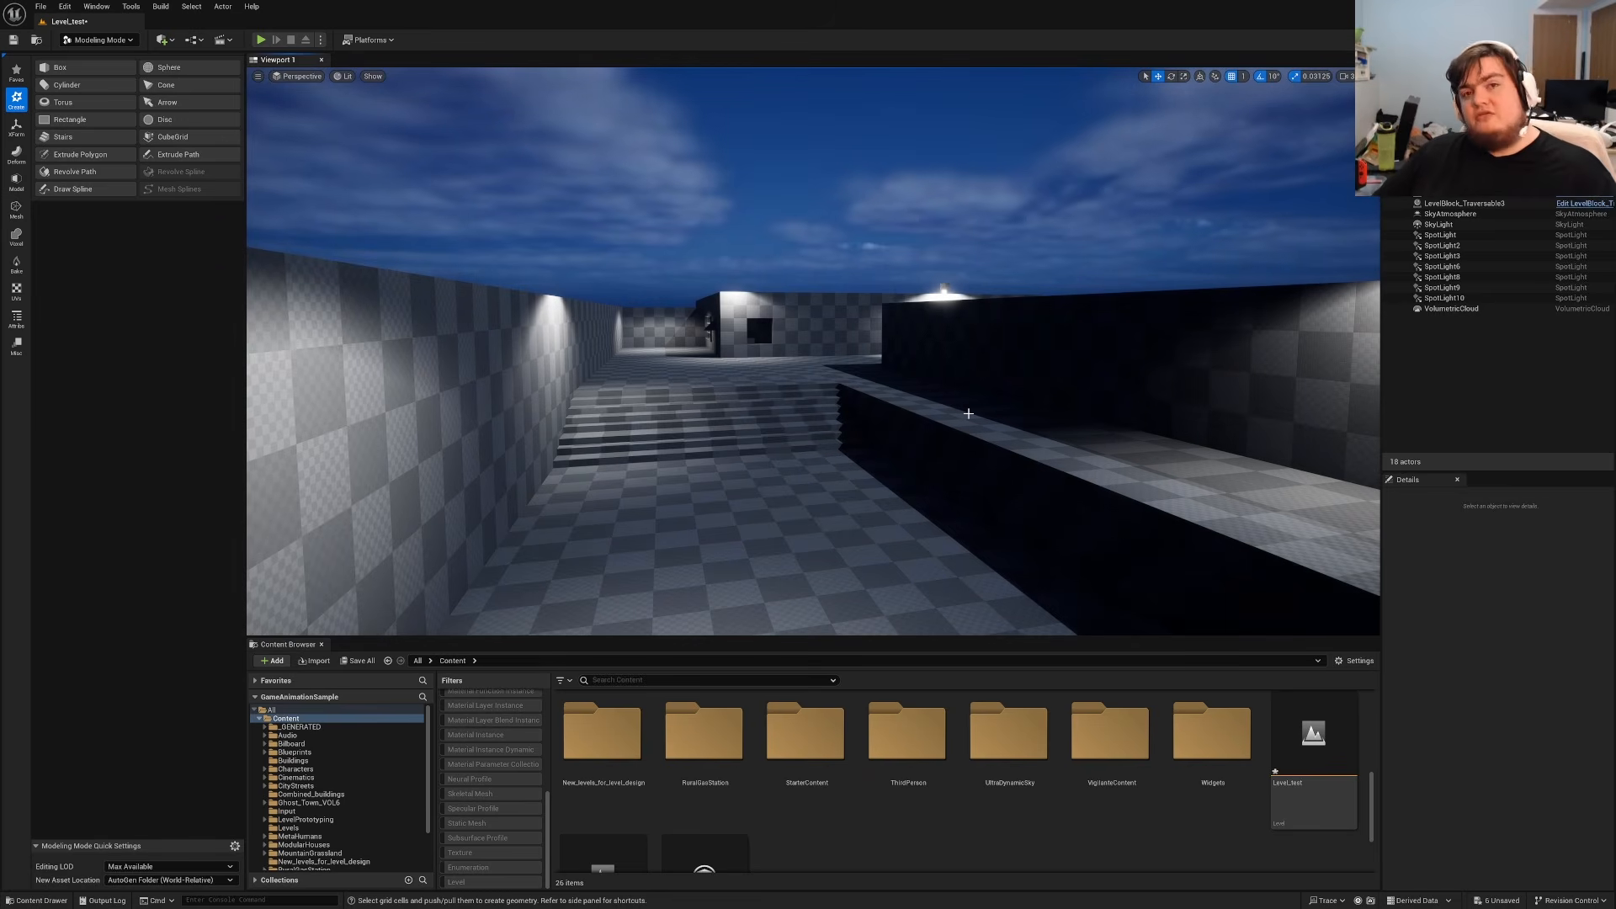